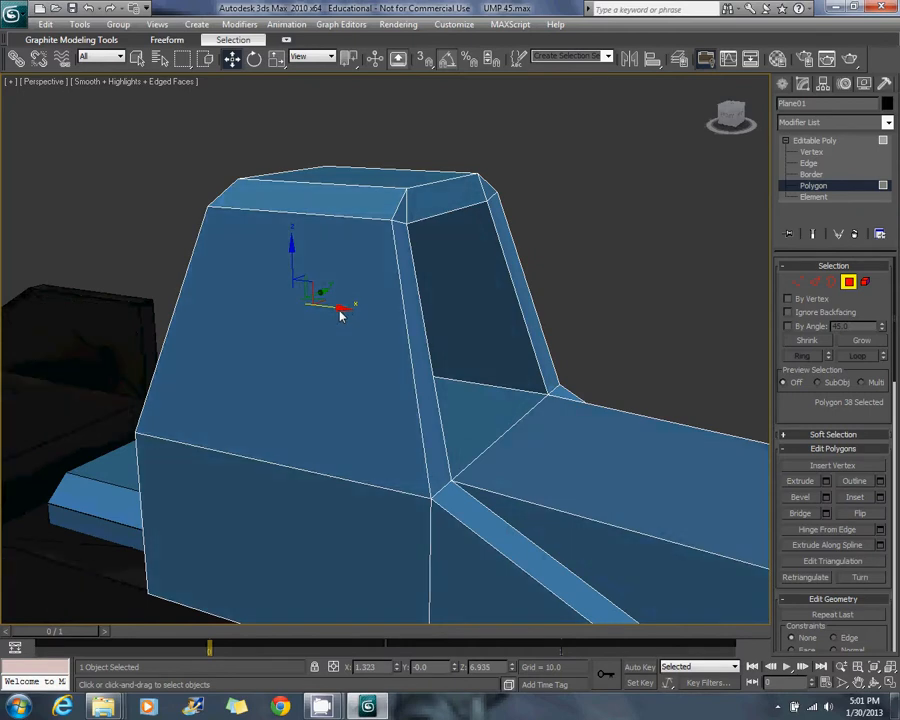
Move the recessed front window face of the sight hood slightly outward along X, and clear the selection.
{"action": "left_click", "coordinate": [477, 344], "text": "shift"}
{"action": "left_click", "coordinate": [504, 368]}
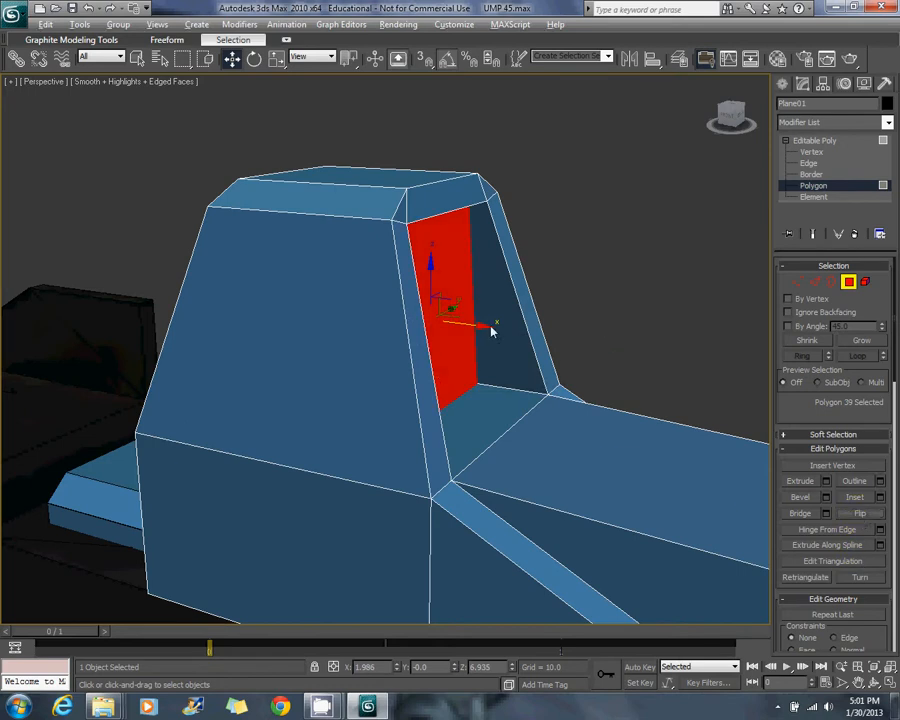
{"action": "middle_click_drag", "start_coordinate": [491, 331], "coordinate": [485, 318], "text": "alt"}
{"action": "left_click_drag", "start_coordinate": [480, 331], "coordinate": [487, 330]}
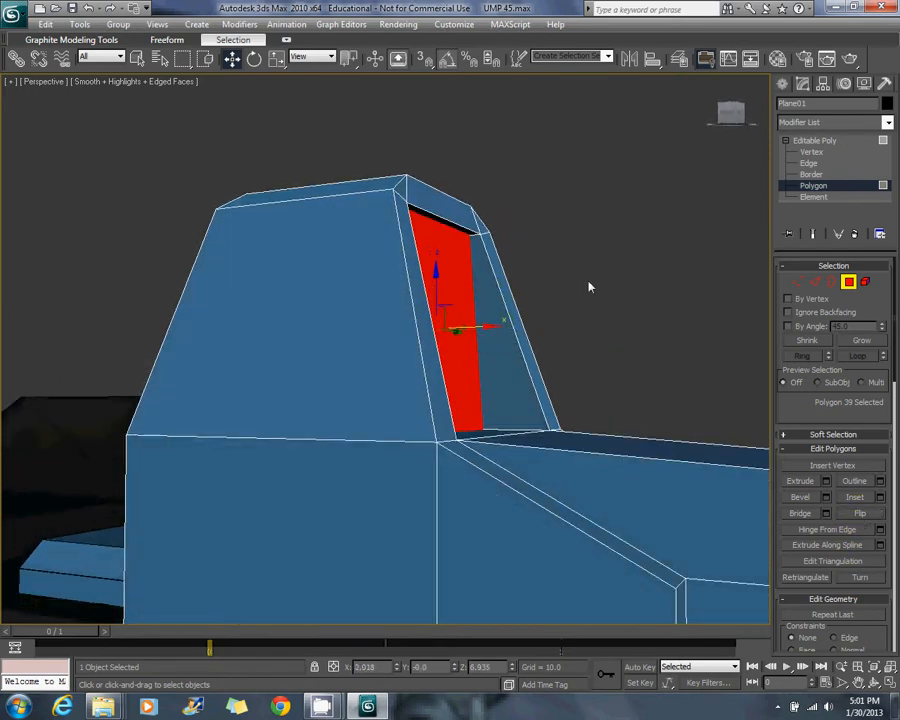
{"action": "left_click", "coordinate": [588, 283]}
Compare the sight hood's recessed front and rear window faces with the Eotech holographic sight reference image.
{"action": "middle_click_drag", "start_coordinate": [254, 257], "coordinate": [300, 460], "text": "alt"}
{"action": "mouse_move", "coordinate": [102, 706]}
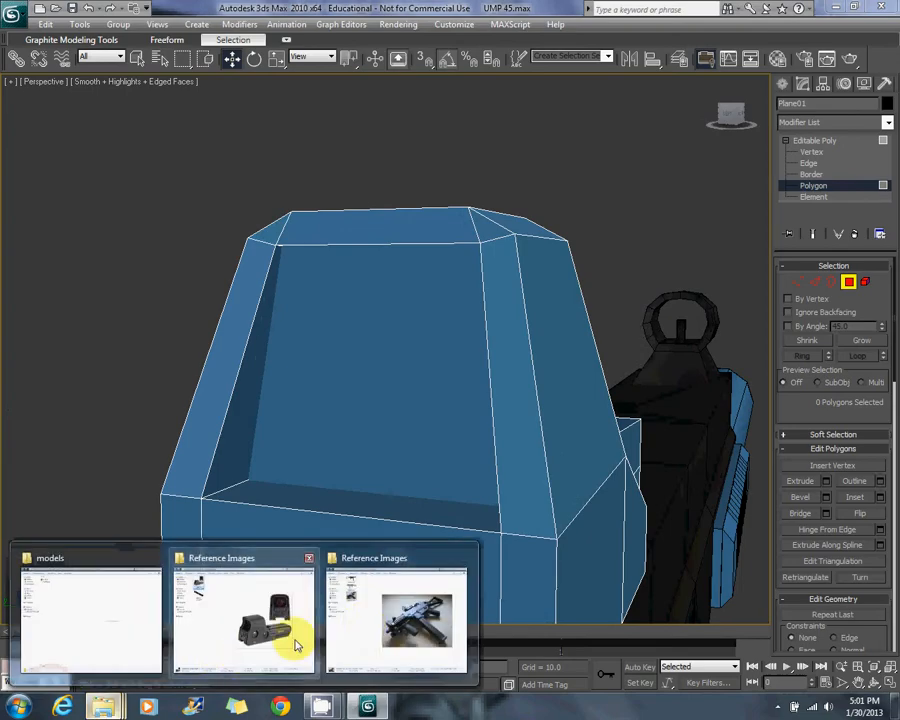
{"action": "left_click", "coordinate": [251, 603]}
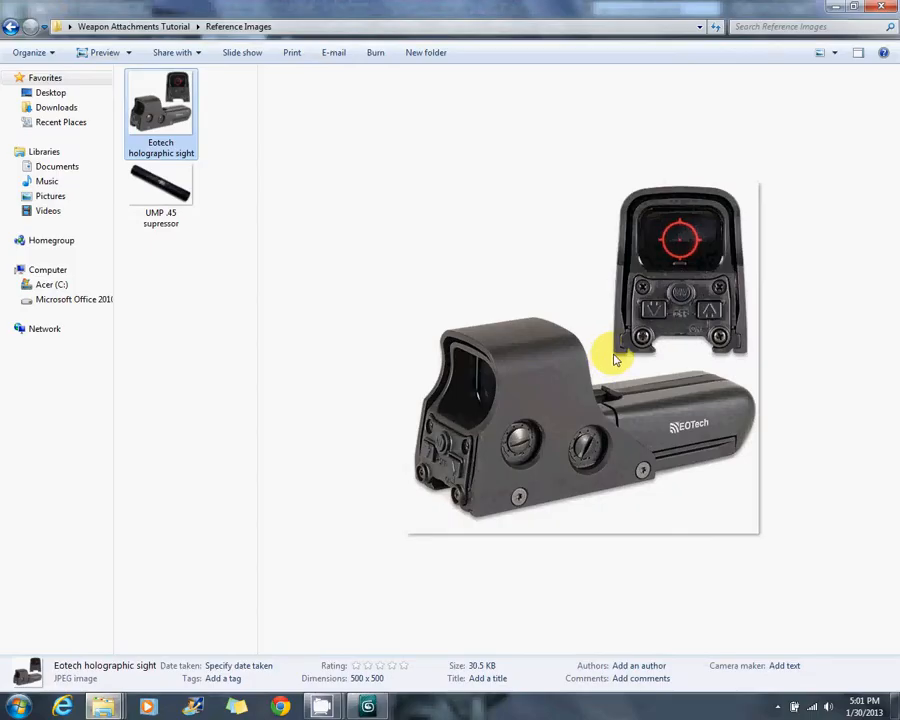
{"action": "left_click", "coordinate": [835, 7]}
{"action": "left_click", "coordinate": [516, 326]}
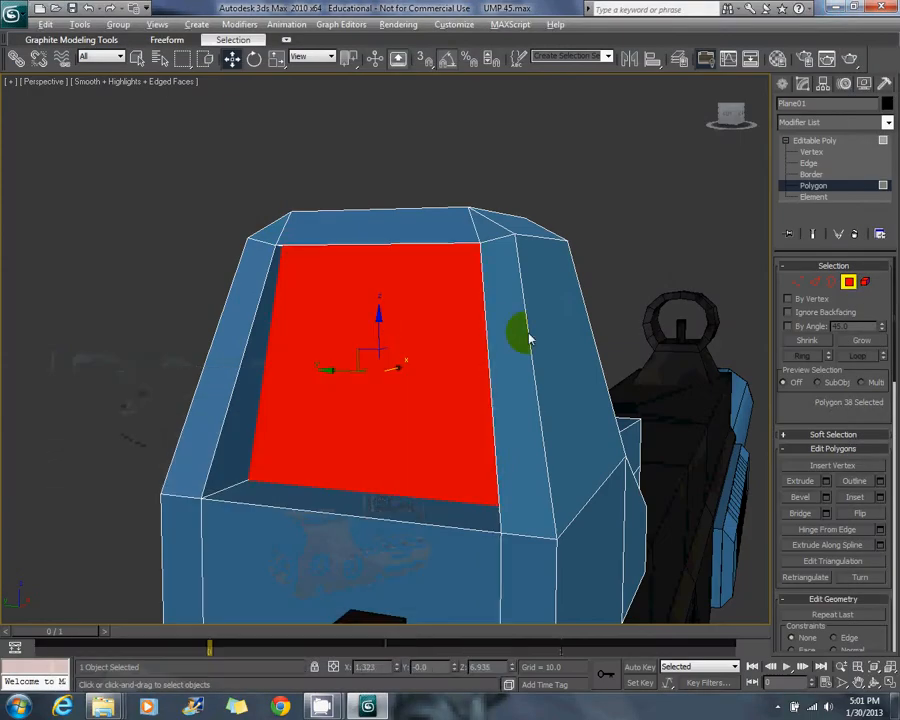
{"action": "middle_click_drag", "start_coordinate": [516, 326], "coordinate": [455, 341], "text": "alt"}
{"action": "left_click", "coordinate": [480, 354]}
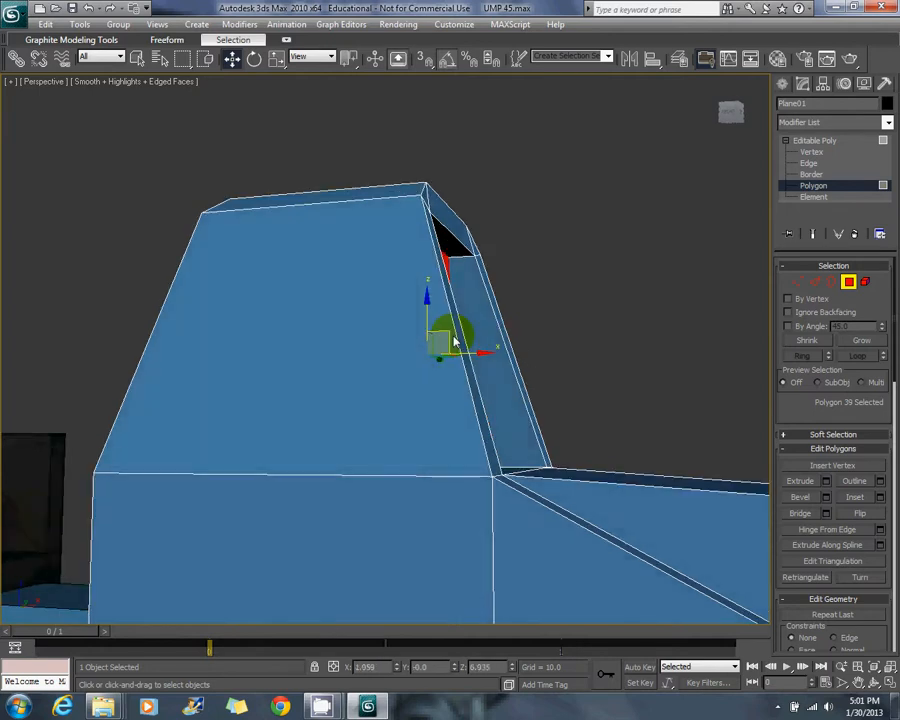
{"action": "middle_click_drag", "start_coordinate": [355, 335], "coordinate": [437, 338], "text": "alt"}
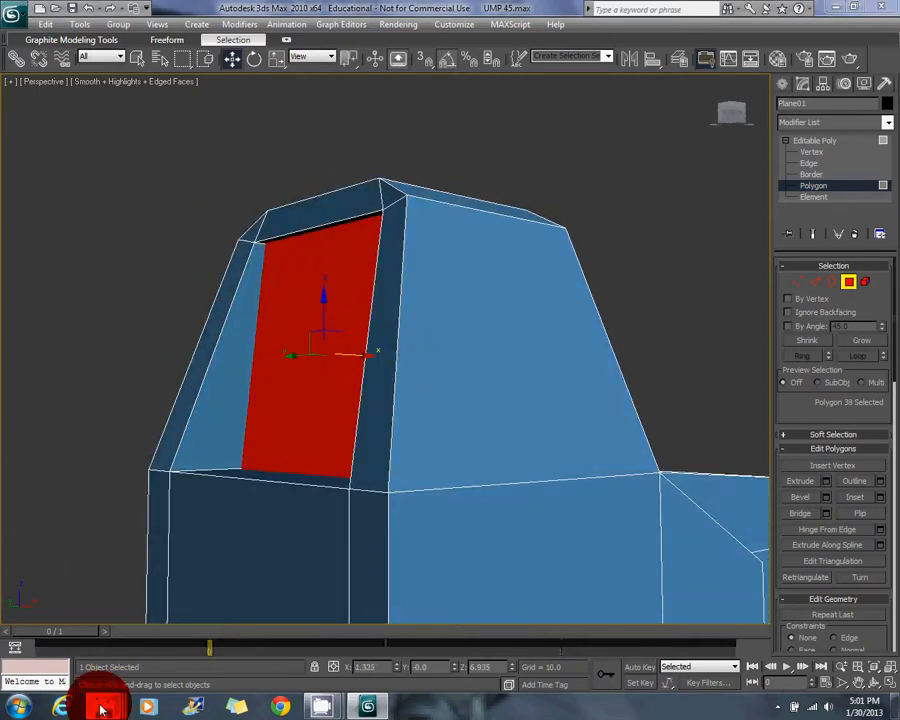
{"action": "mouse_move", "coordinate": [104, 707]}
{"action": "left_click", "coordinate": [240, 660]}
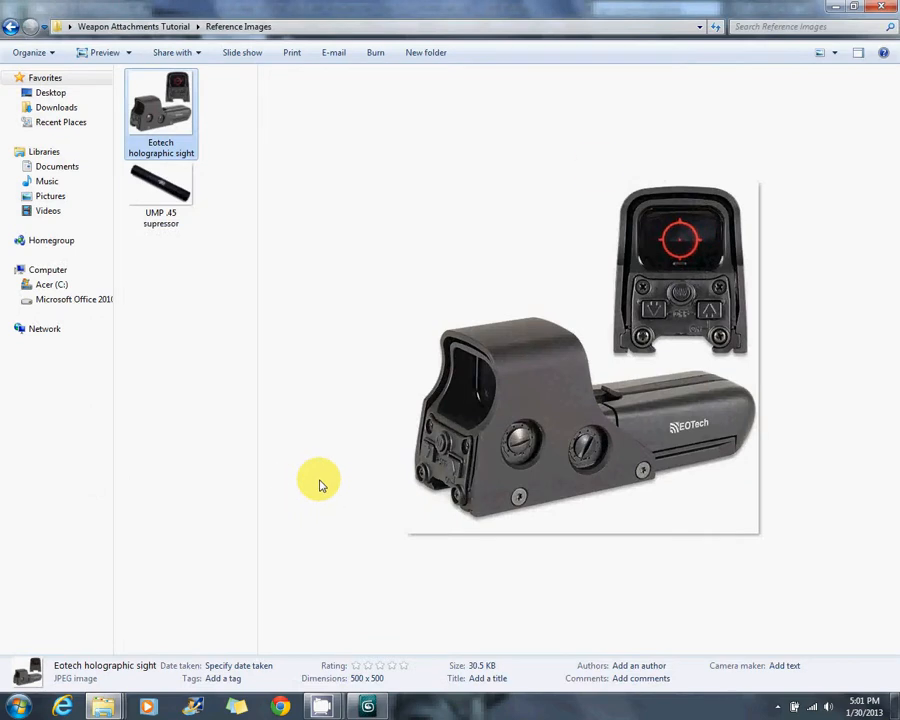
{"action": "left_click", "coordinate": [835, 6]}
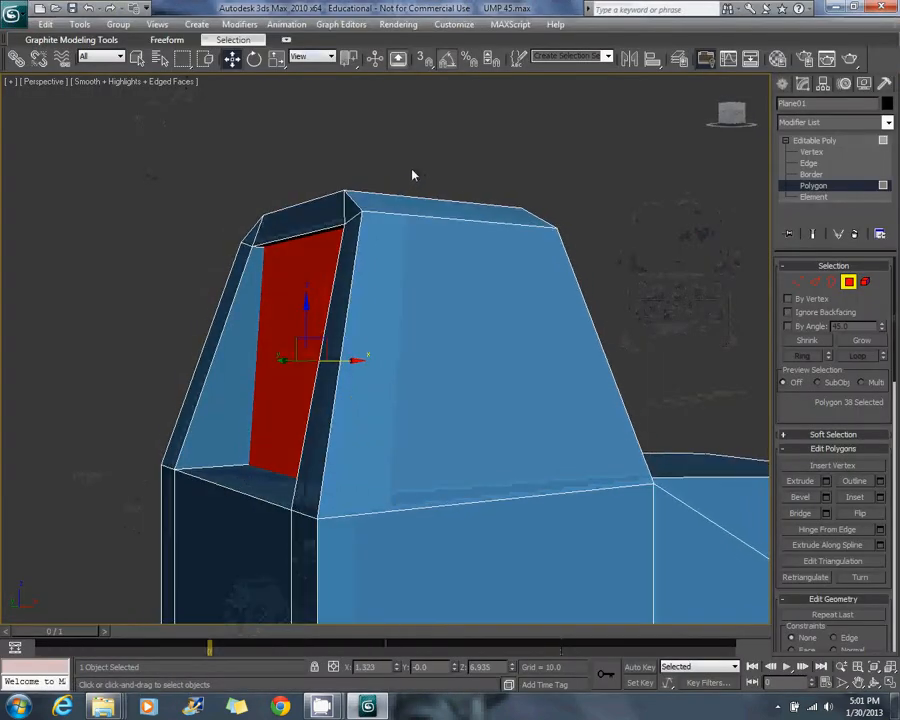
Select the 16 vertices around the top of the sight hood and scale them wider along Y.
{"action": "left_click", "coordinate": [798, 283]}
{"action": "middle_click_drag", "start_coordinate": [341, 197], "coordinate": [398, 195], "text": "alt"}
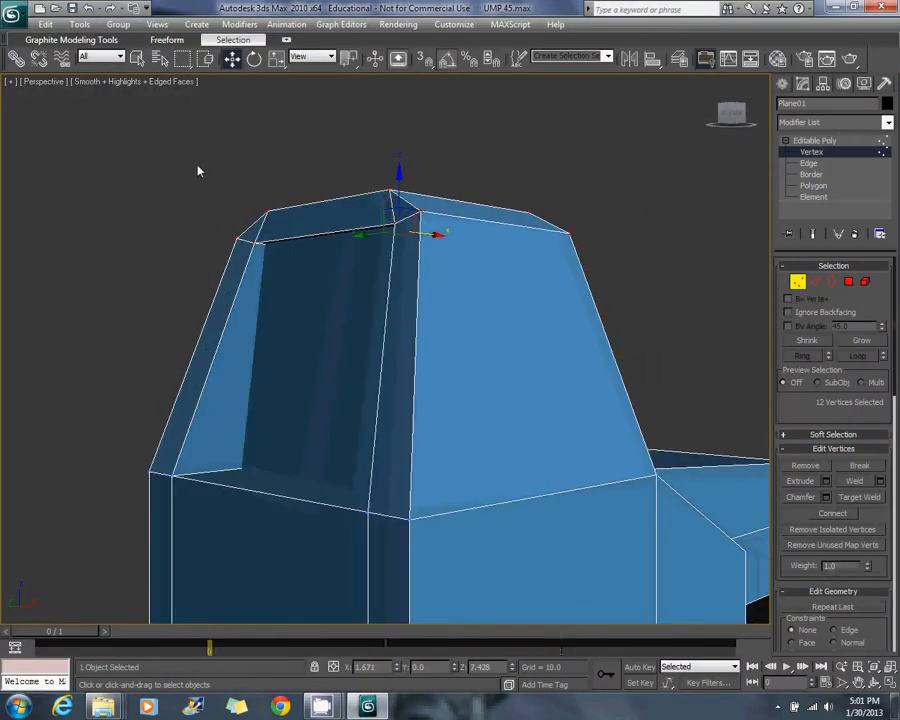
{"action": "left_click_drag", "start_coordinate": [135, 143], "coordinate": [602, 287]}
{"action": "middle_click_drag", "start_coordinate": [190, 143], "coordinate": [247, 76], "text": "alt"}
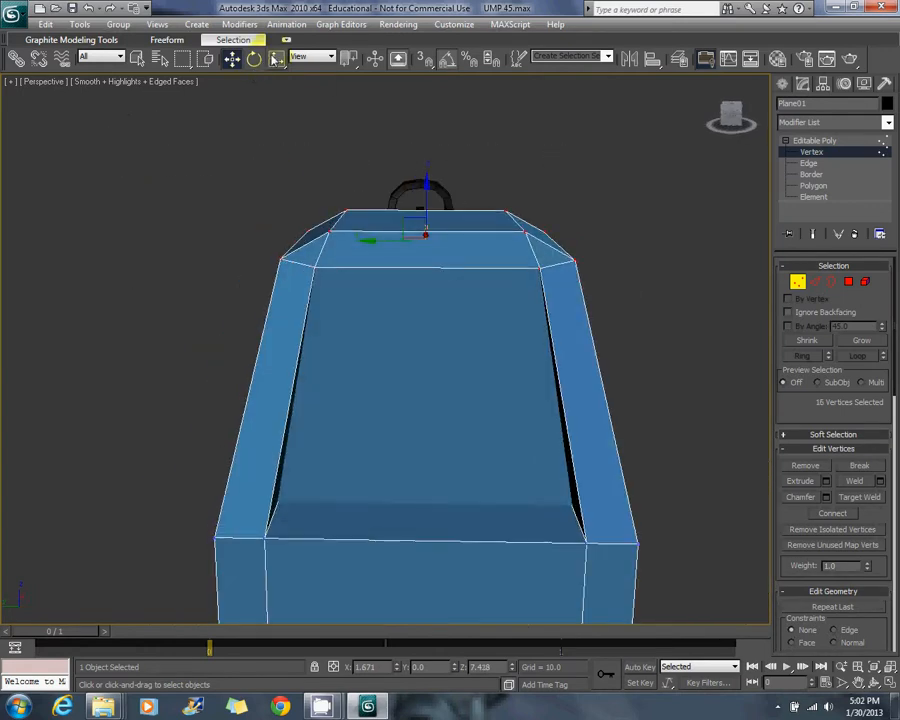
{"action": "middle_click_drag", "start_coordinate": [492, 247], "coordinate": [480, 241], "text": "alt"}
{"action": "left_click_drag", "start_coordinate": [487, 242], "coordinate": [497, 251]}
{"action": "middle_click_drag", "start_coordinate": [540, 235], "coordinate": [443, 235], "text": "alt"}
{"action": "middle_click_drag", "start_coordinate": [357, 199], "coordinate": [368, 197], "text": "alt"}
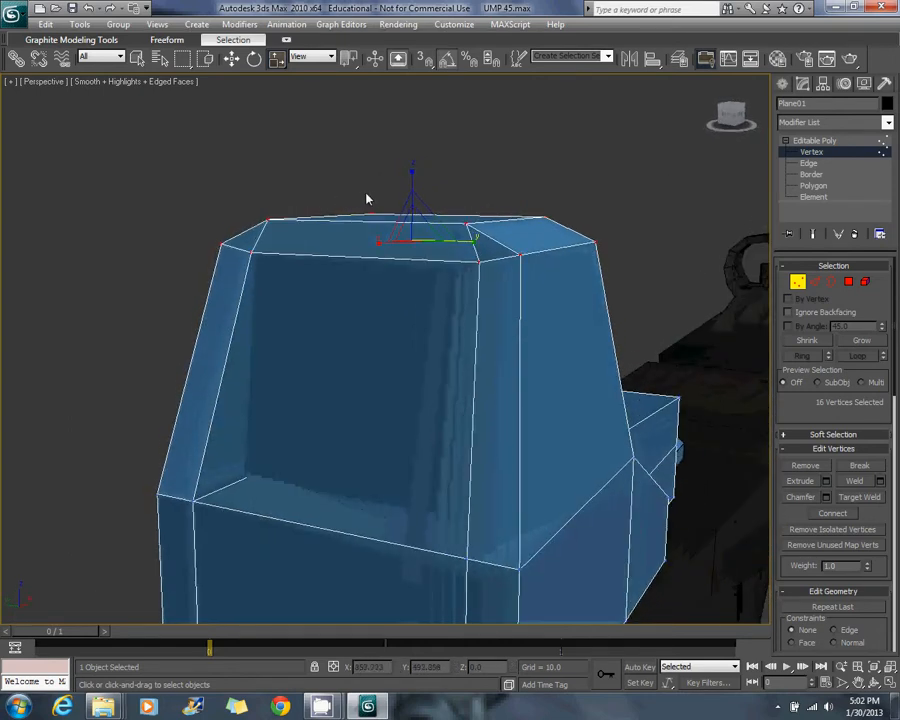
Reduce the selection to the hood's four topmost vertices and scale them wider along Y.
{"action": "left_click_drag", "start_coordinate": [215, 161], "coordinate": [578, 243]}
{"action": "mouse_move", "coordinate": [411, 218]}
{"action": "middle_mouse_down", "text": "alt"}
{"action": "mouse_move", "coordinate": [526, 207]}
{"action": "mouse_move", "coordinate": [418, 231]}
{"action": "middle_mouse_up", "text": "alt"}
{"action": "left_click_drag", "start_coordinate": [390, 232], "coordinate": [444, 265], "text": "alt"}
{"action": "middle_click_drag", "start_coordinate": [215, 262], "coordinate": [499, 243], "text": "alt"}
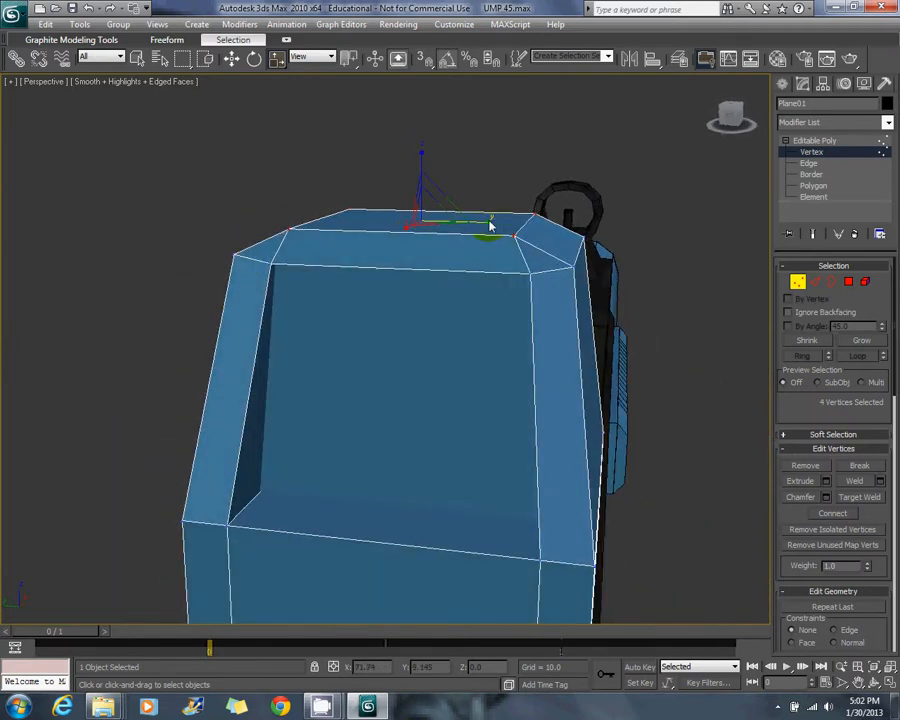
{"action": "left_click_drag", "start_coordinate": [489, 222], "coordinate": [502, 227]}
{"action": "middle_click_drag", "start_coordinate": [502, 228], "coordinate": [294, 218], "text": "alt"}
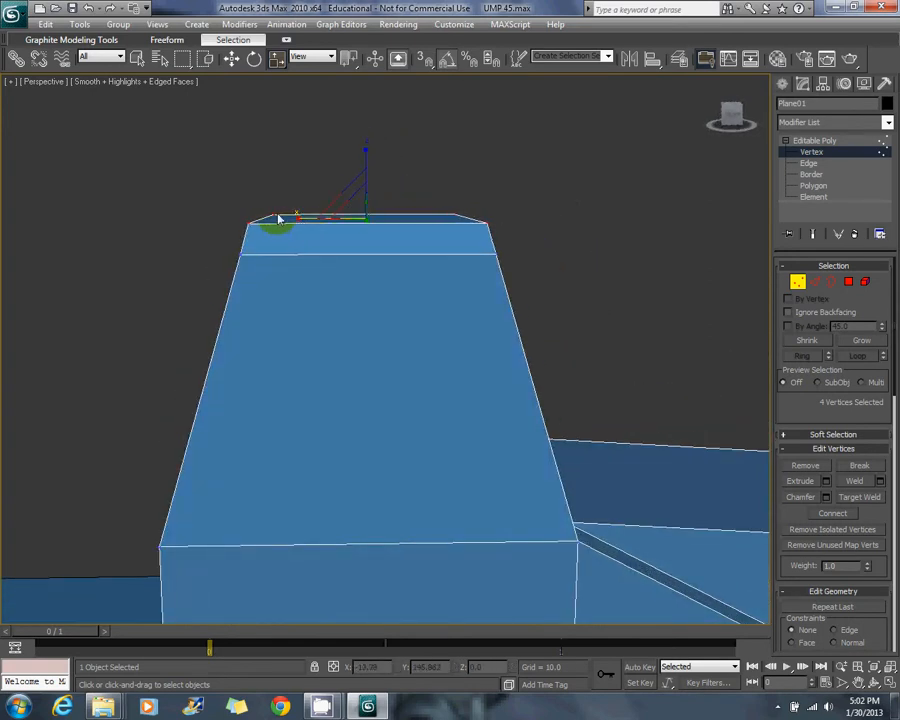
Select 12 vertices around the hood's upper rim and scale them outward along X.
{"action": "mouse_move", "coordinate": [279, 219]}
{"action": "middle_mouse_down", "text": "alt"}
{"action": "mouse_move", "coordinate": [291, 208]}
{"action": "mouse_move", "coordinate": [283, 208]}
{"action": "middle_mouse_up", "text": "alt"}
{"action": "left_click_drag", "start_coordinate": [225, 192], "coordinate": [267, 240]}
{"action": "middle_click_drag", "start_coordinate": [269, 252], "coordinate": [437, 270], "text": "alt"}
{"action": "key", "text": "alt+x"}
{"action": "key", "text": "alt+x"}
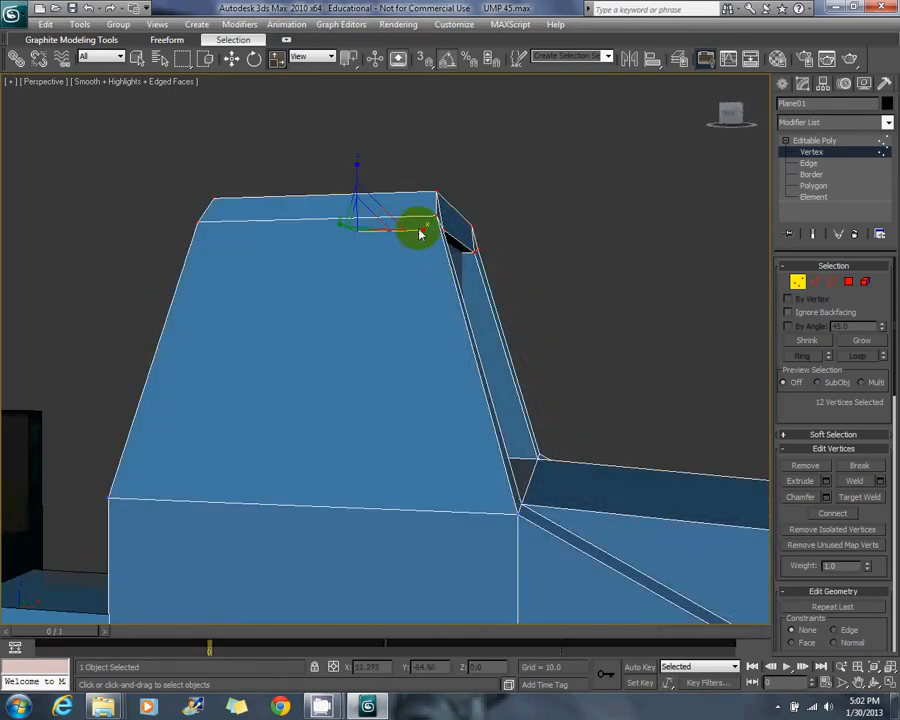
{"action": "left_click_drag", "start_coordinate": [420, 233], "coordinate": [430, 243]}
Select the hood's recessed front window face and move it inward along X.
{"action": "middle_click_drag", "start_coordinate": [275, 211], "coordinate": [480, 289], "text": "alt"}
{"action": "scroll", "coordinate": [456, 219], "scroll_direction": "down", "scroll_amount": 4}
{"action": "left_click", "coordinate": [797, 281]}
{"action": "left_click", "coordinate": [407, 227]}
{"action": "left_click", "coordinate": [476, 261]}
{"action": "left_click", "coordinate": [852, 287]}
{"action": "left_click", "coordinate": [476, 243]}
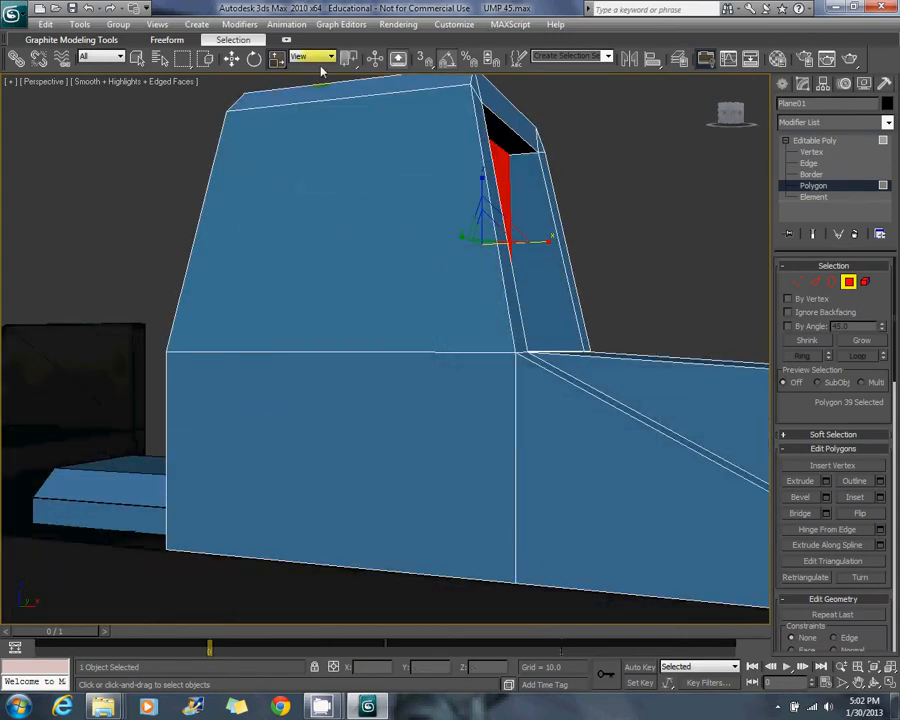
{"action": "left_click", "coordinate": [231, 59]}
{"action": "left_click_drag", "start_coordinate": [540, 245], "coordinate": [524, 249]}
Select the hood's recessed rear window face and move it inward along X.
{"action": "middle_click_drag", "start_coordinate": [298, 184], "coordinate": [288, 232], "text": "alt"}
{"action": "left_click", "coordinate": [272, 234]}
{"action": "left_click_drag", "start_coordinate": [340, 242], "coordinate": [352, 244]}
{"action": "left_click", "coordinate": [180, 198]}
{"action": "middle_click_drag", "start_coordinate": [262, 192], "coordinate": [292, 156], "text": "alt"}
{"action": "left_click", "coordinate": [104, 180]}
{"action": "middle_click_drag", "start_coordinate": [226, 200], "coordinate": [252, 218], "text": "alt"}
{"action": "left_click", "coordinate": [338, 257]}
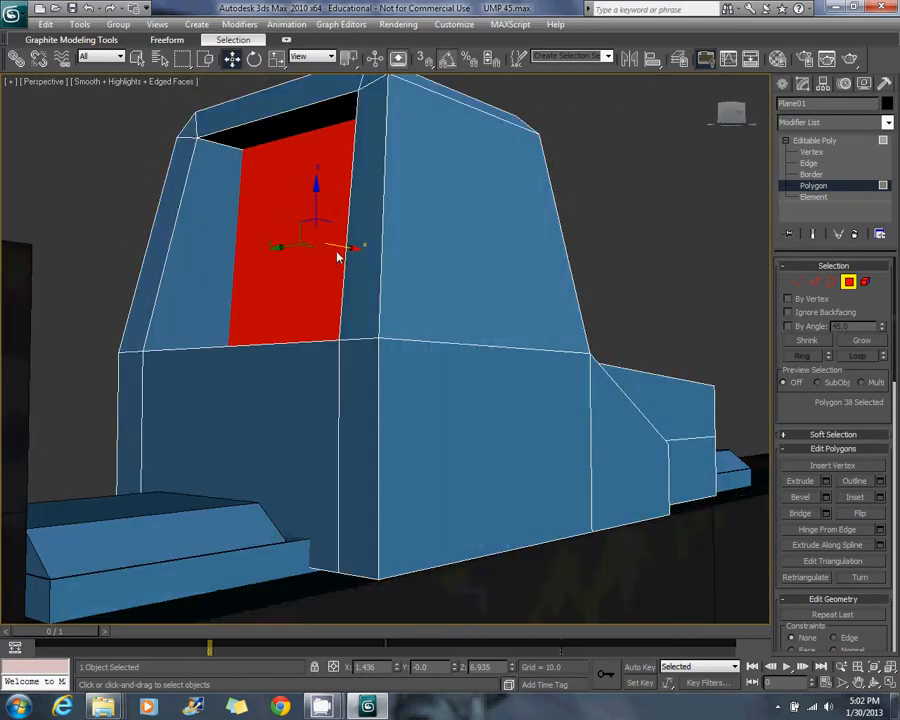
{"action": "left_click_drag", "start_coordinate": [351, 255], "coordinate": [355, 255]}
Check the recessed front face, clear the face selection, and save the UMP 45 scene.
{"action": "middle_click_drag", "start_coordinate": [412, 234], "coordinate": [350, 232], "text": "alt"}
{"action": "left_click", "coordinate": [448, 248]}
{"action": "middle_click_drag", "start_coordinate": [448, 249], "coordinate": [502, 249], "text": "alt"}
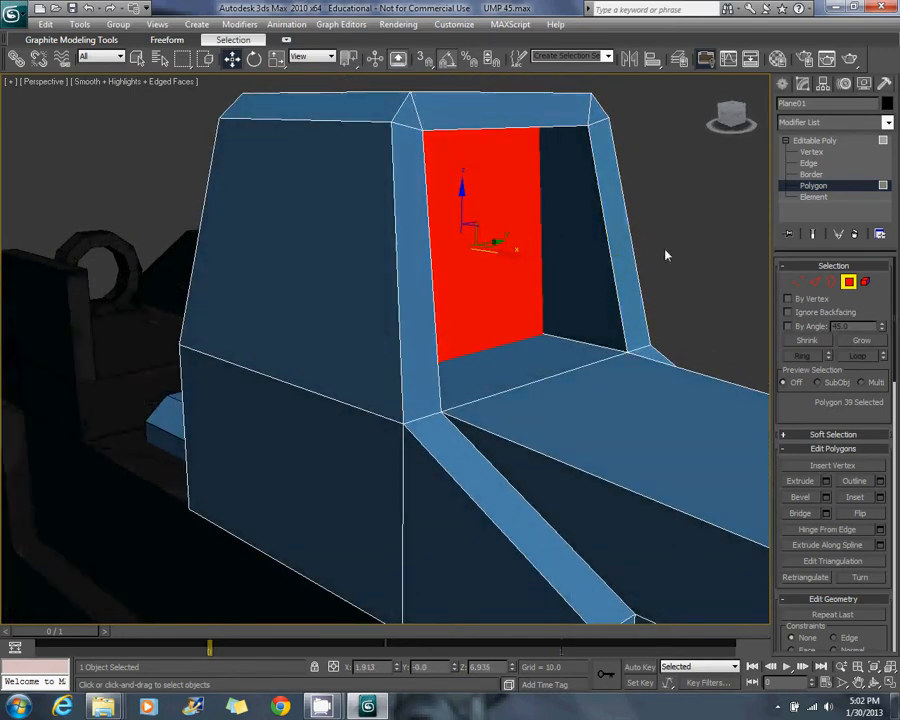
{"action": "left_click", "coordinate": [667, 255]}
{"action": "middle_click_drag", "start_coordinate": [667, 255], "coordinate": [424, 261], "text": "alt"}
{"action": "scroll", "coordinate": [422, 280], "scroll_direction": "down", "scroll_amount": 9}
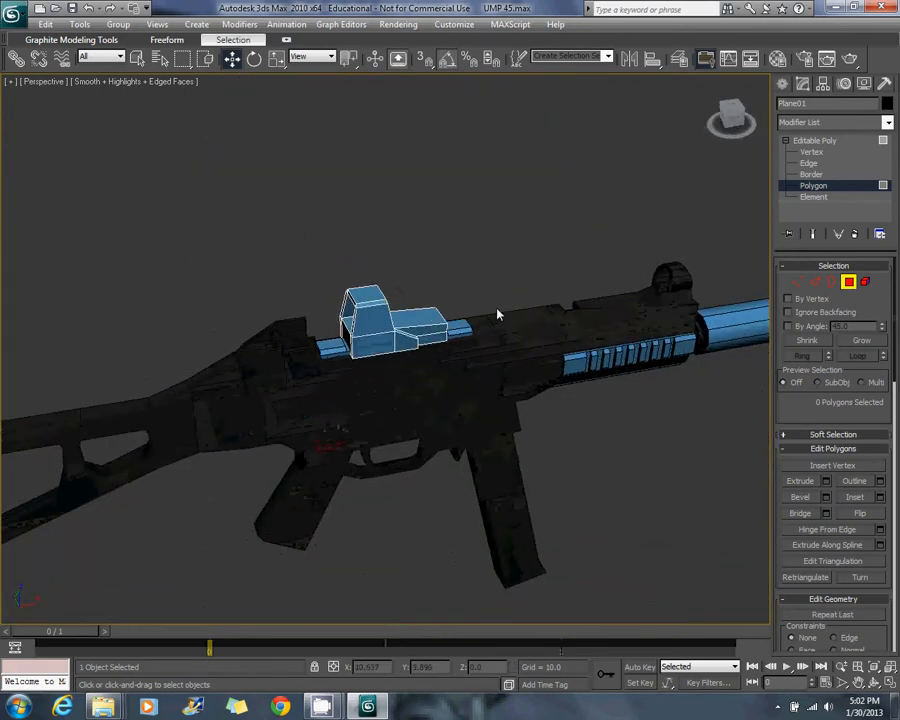
{"action": "middle_click_drag", "start_coordinate": [498, 314], "coordinate": [502, 300], "text": "alt"}
{"action": "left_click", "coordinate": [12, 13]}
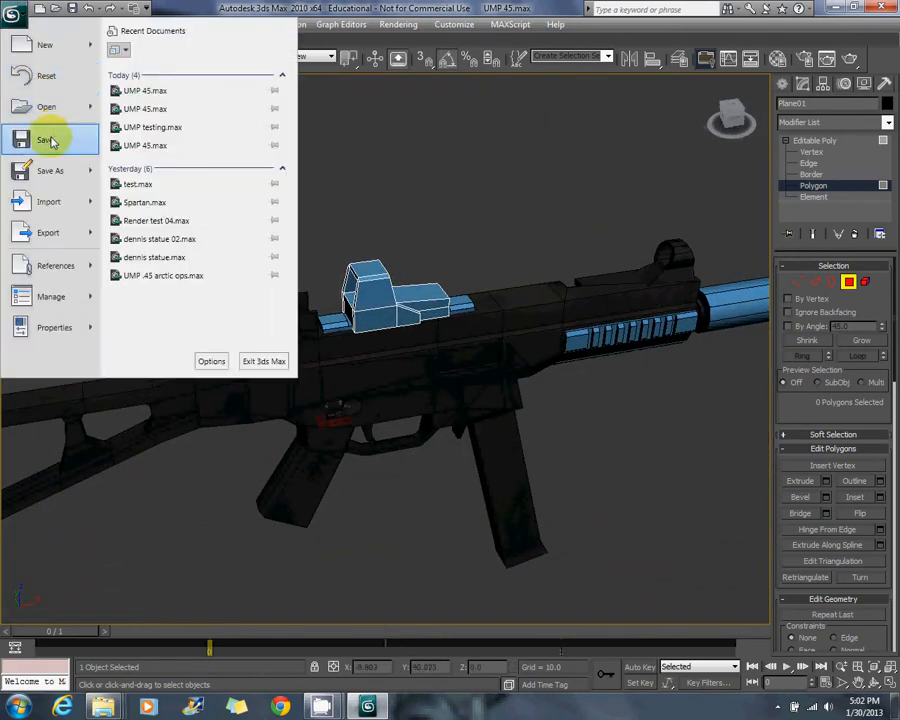
{"action": "left_click", "coordinate": [57, 137]}
Leave polygon editing on the sight, save the scene again, and deselect the sight.
{"action": "middle_click_drag", "start_coordinate": [515, 371], "coordinate": [363, 301], "text": "alt"}
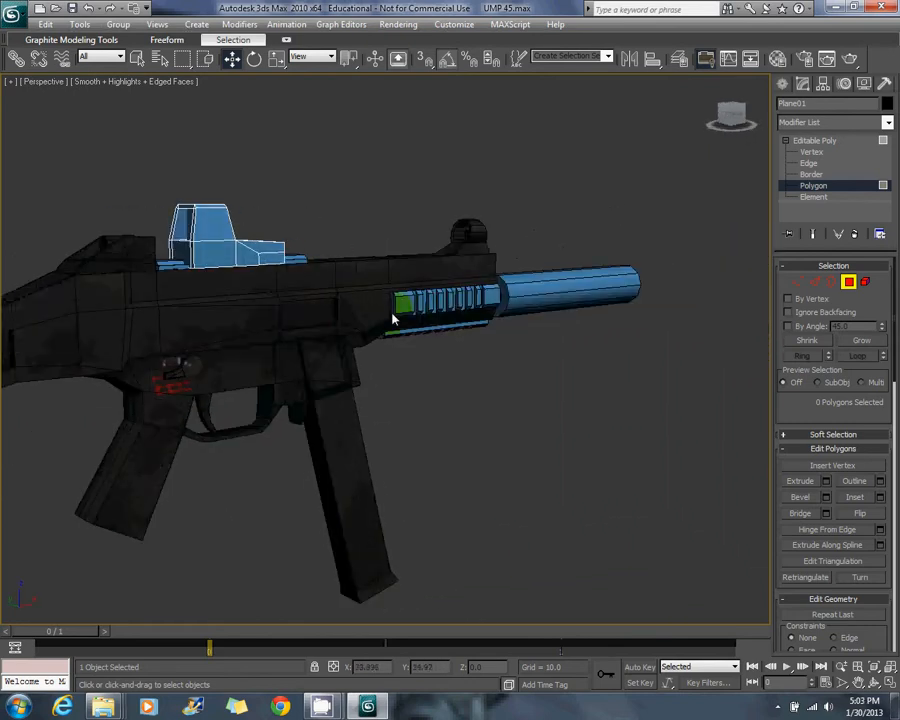
{"action": "left_click", "coordinate": [848, 282]}
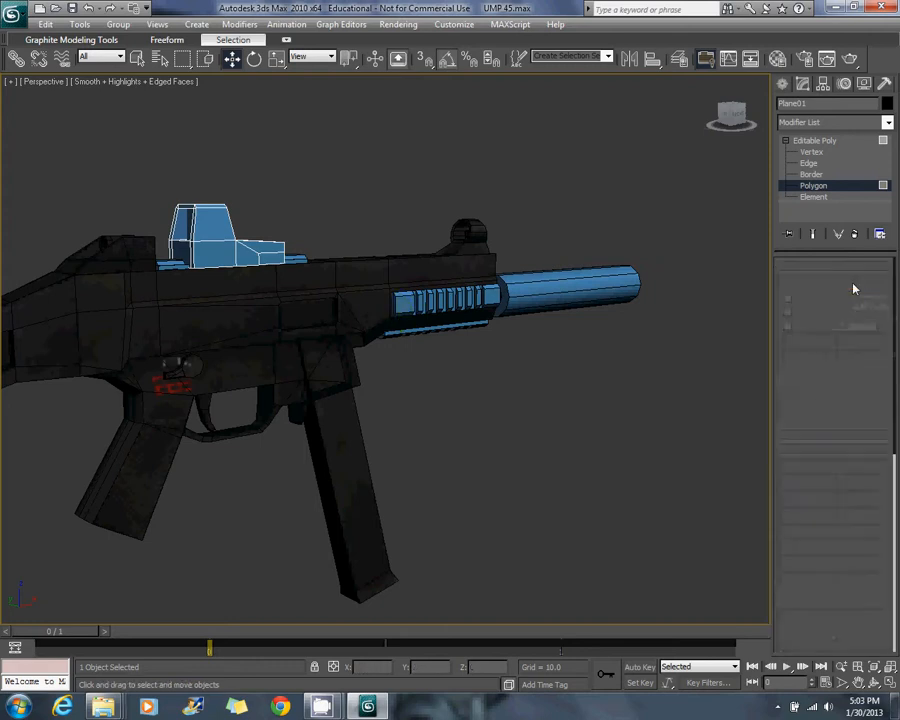
{"action": "left_click", "coordinate": [17, 22]}
{"action": "left_click", "coordinate": [44, 139]}
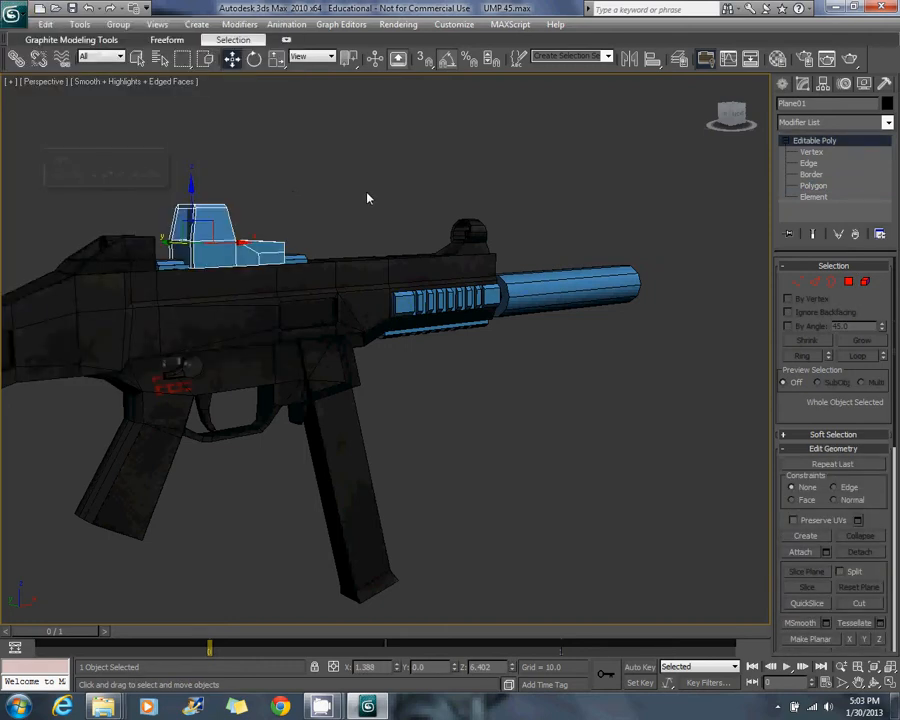
{"action": "left_click", "coordinate": [367, 196]}
Target weld the mid-height vertices at the sight's front end onto the bottom corners on both sides.
{"action": "middle_click_drag", "start_coordinate": [140, 192], "coordinate": [378, 272], "text": "alt"}
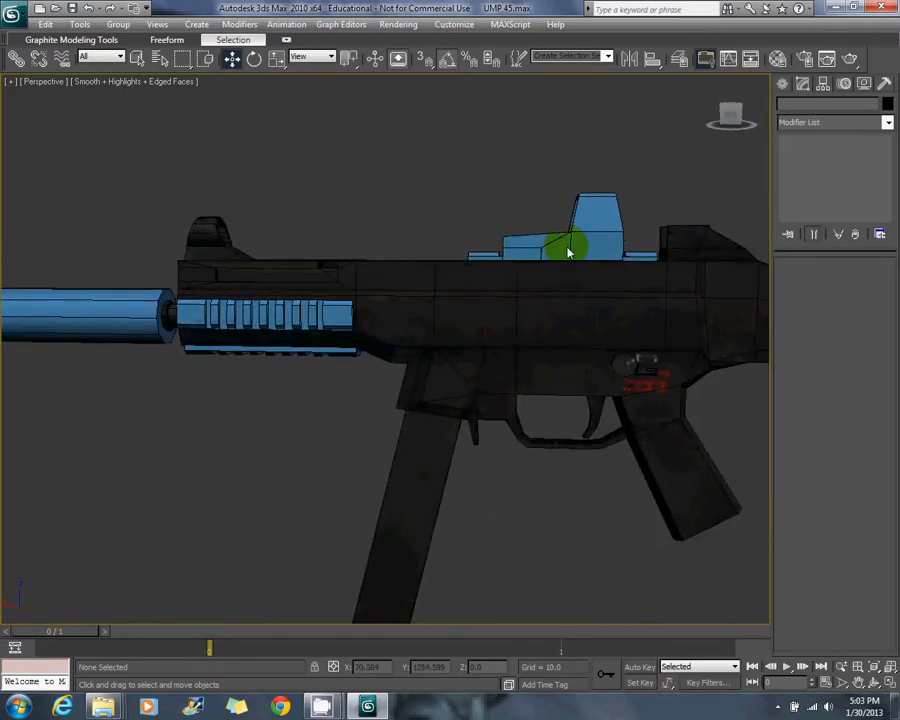
{"action": "left_click", "coordinate": [489, 258]}
{"action": "middle_click_drag", "start_coordinate": [588, 231], "coordinate": [467, 271]}
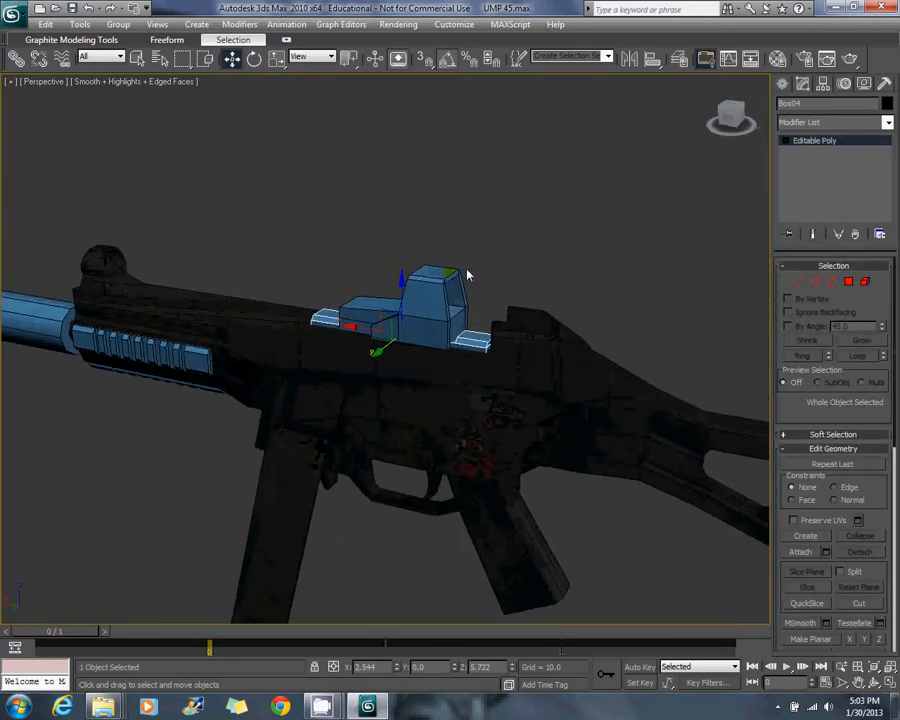
{"action": "scroll", "coordinate": [500, 273], "scroll_direction": "up", "scroll_amount": 3}
{"action": "scroll", "coordinate": [502, 275], "scroll_direction": "up", "scroll_amount": 3}
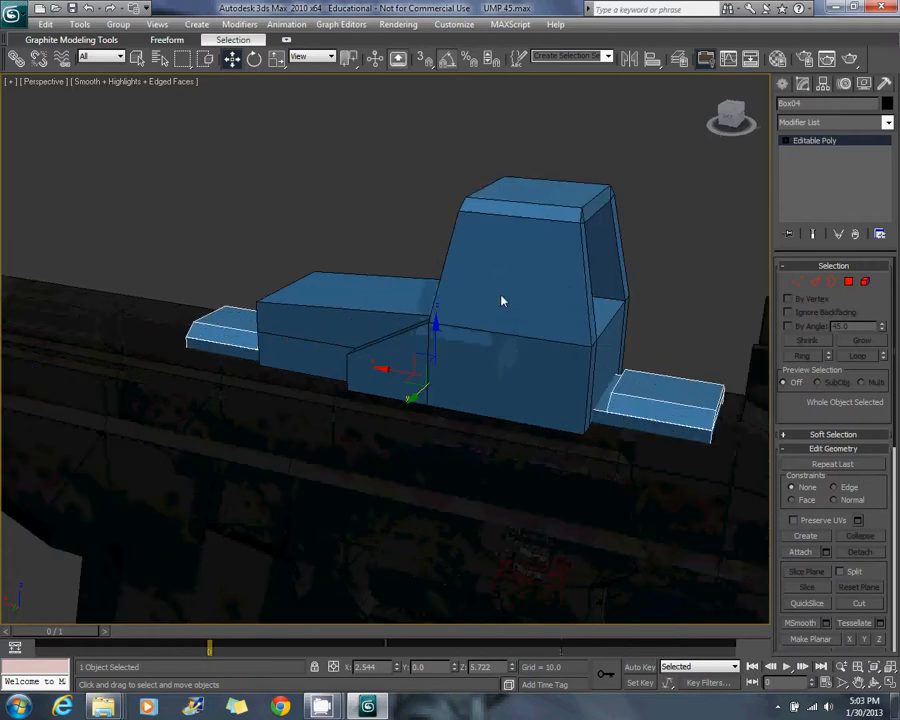
{"action": "left_click", "coordinate": [450, 305]}
{"action": "left_click", "coordinate": [797, 283]}
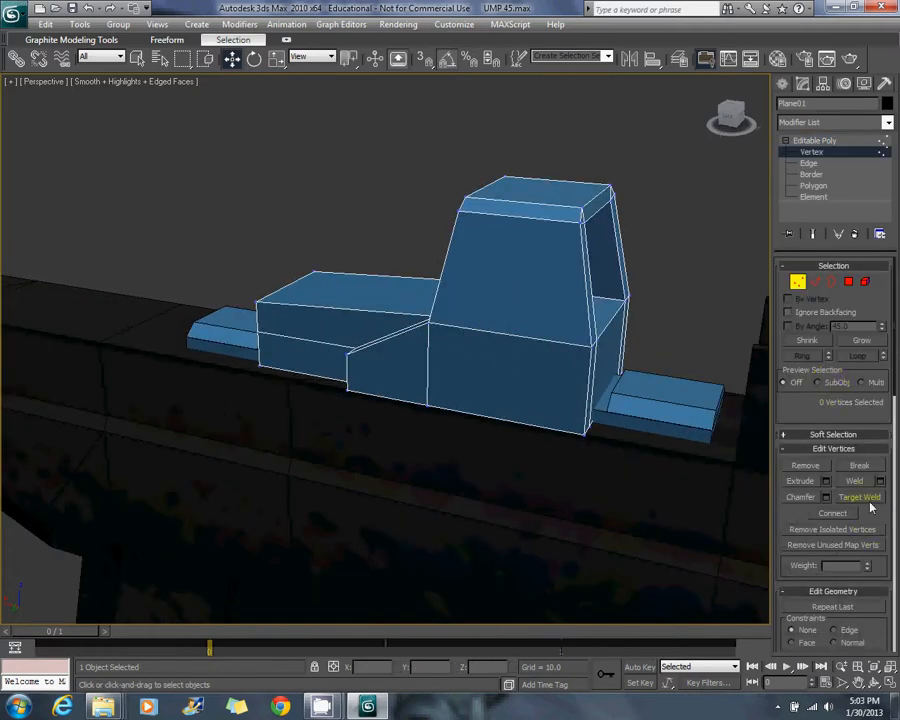
{"action": "middle_click_drag", "start_coordinate": [233, 294], "coordinate": [458, 354], "text": "alt"}
{"action": "left_click", "coordinate": [593, 280]}
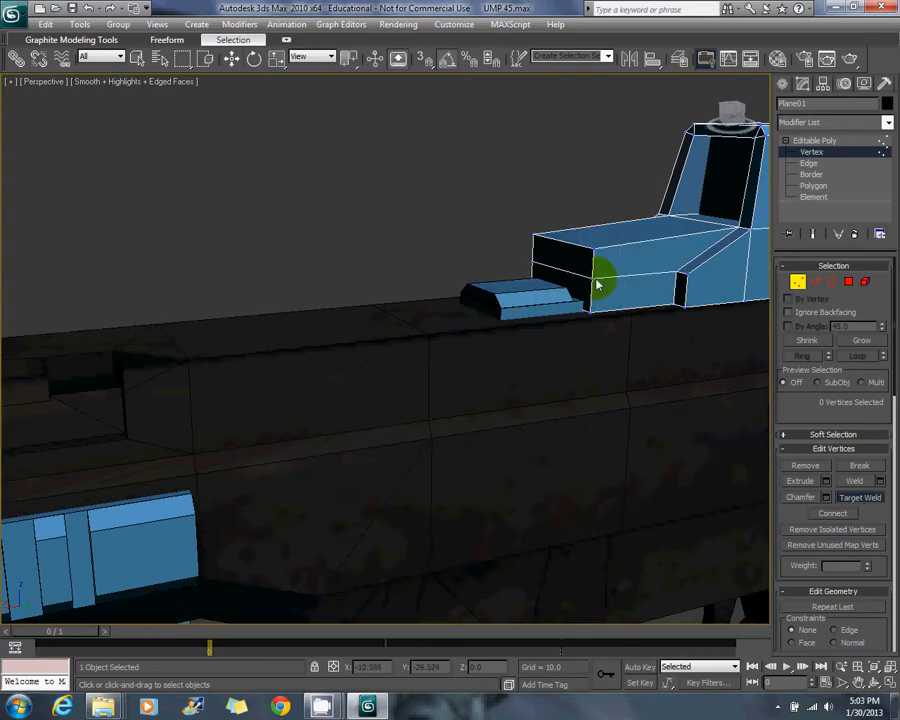
{"action": "middle_click_drag", "start_coordinate": [590, 318], "coordinate": [318, 400], "text": "alt"}
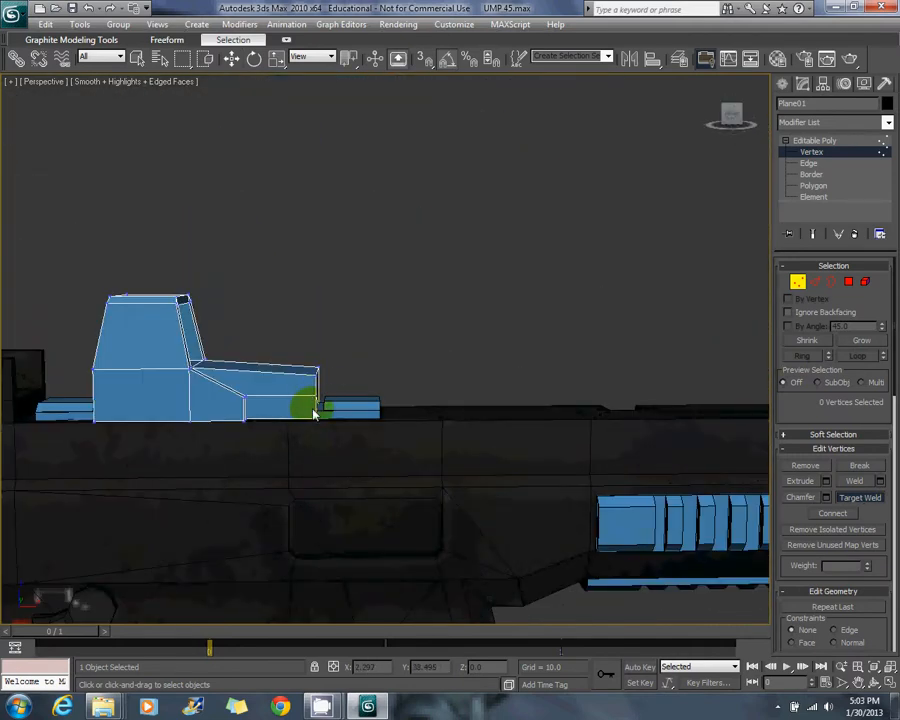
{"action": "middle_click_drag", "start_coordinate": [230, 361], "coordinate": [337, 377], "text": "alt"}
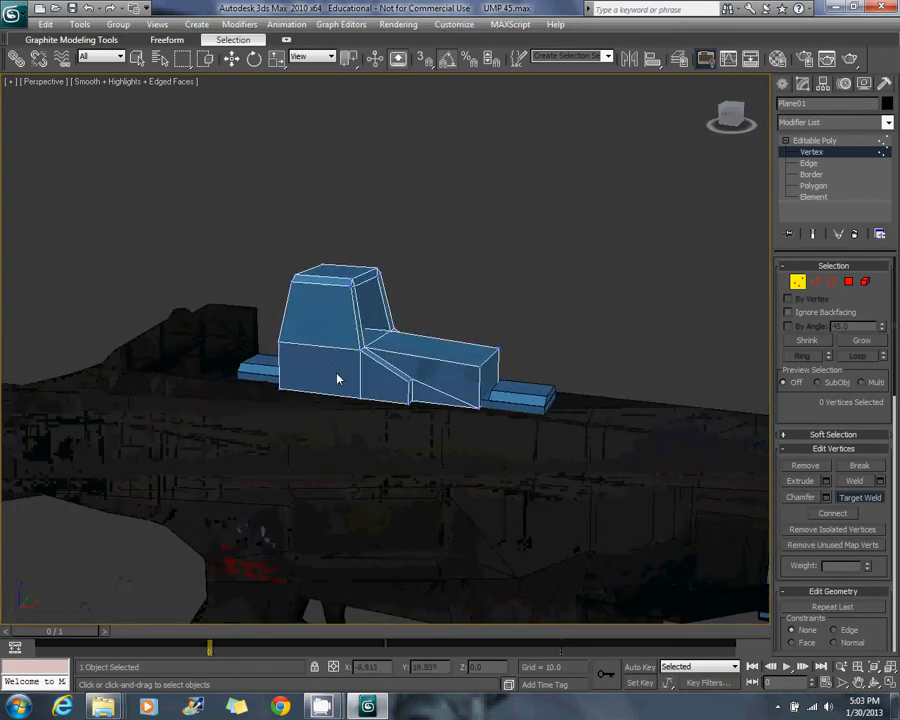
Target weld the bottom vertices below the hood's front edge onto its rear bottom corners on both sides.
{"action": "scroll", "coordinate": [336, 400], "scroll_direction": "up", "scroll_amount": 4}
{"action": "middle_click_drag", "start_coordinate": [432, 468], "coordinate": [399, 494], "text": "alt"}
{"action": "left_click", "coordinate": [309, 505]}
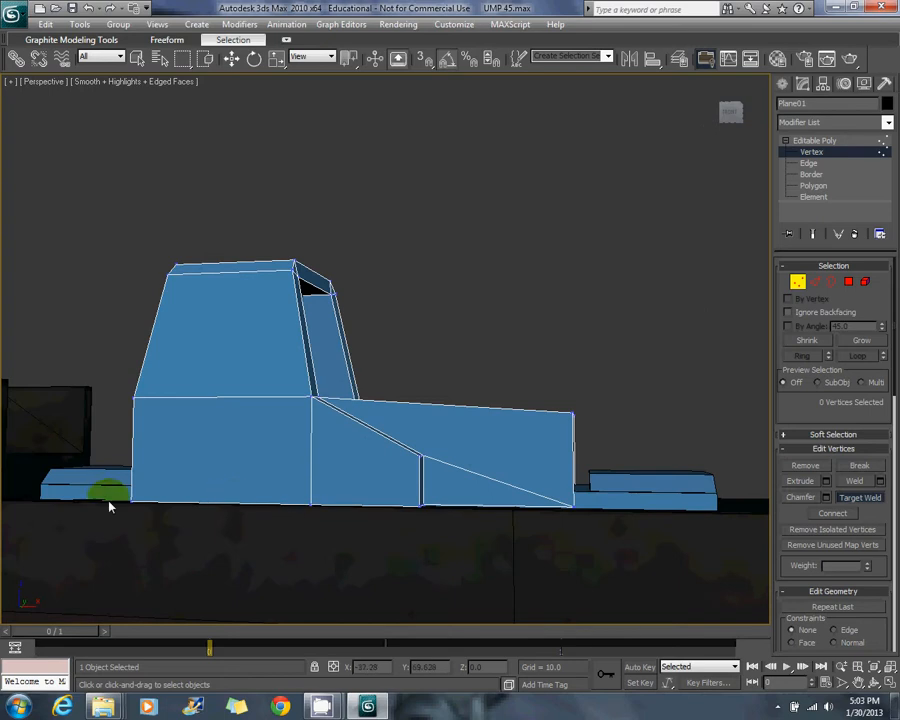
{"action": "left_click", "coordinate": [132, 502]}
{"action": "middle_click_drag", "start_coordinate": [422, 406], "coordinate": [397, 411], "text": "alt"}
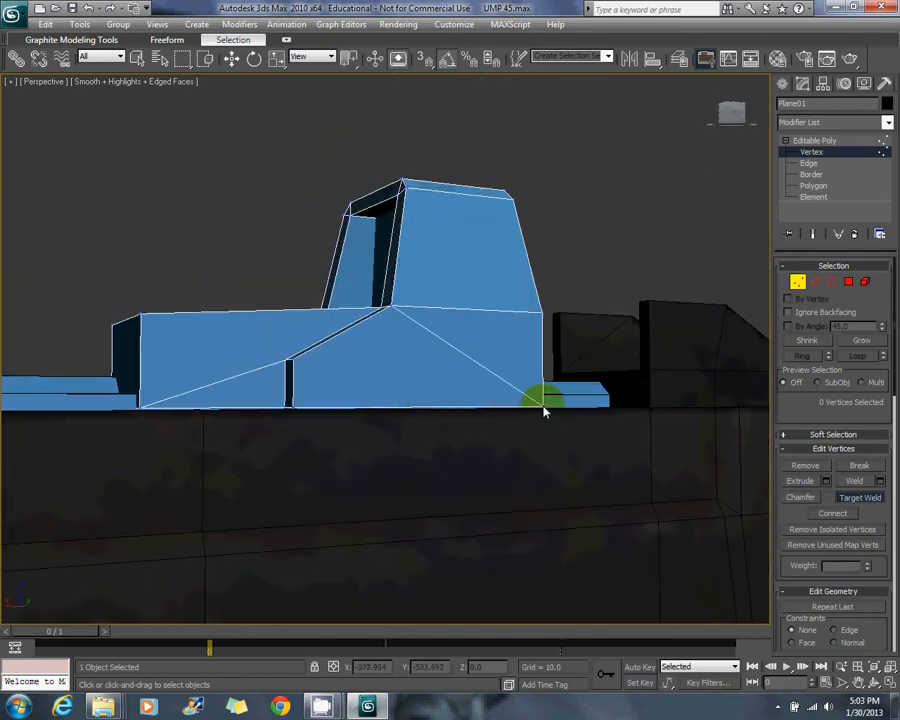
{"action": "middle_click_drag", "start_coordinate": [544, 410], "coordinate": [273, 178], "text": "alt"}
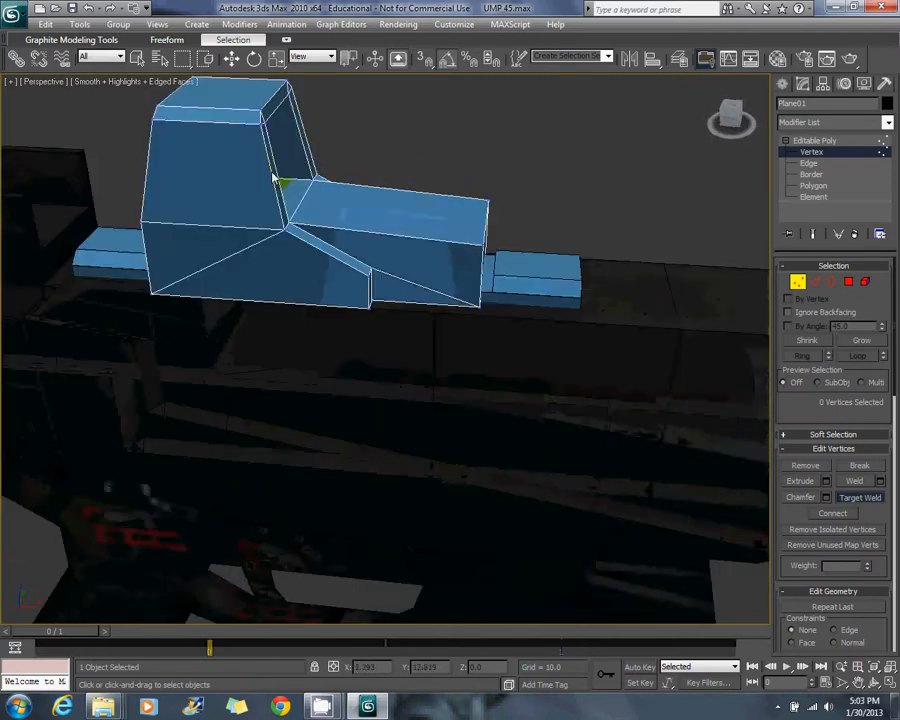
Exit vertex editing on the sight and select the mounting rail beneath it.
{"action": "middle_click_drag", "start_coordinate": [700, 420], "coordinate": [235, 277]}
{"action": "middle_click_drag", "start_coordinate": [596, 335], "coordinate": [424, 374]}
{"action": "middle_click_drag", "start_coordinate": [116, 276], "coordinate": [618, 340]}
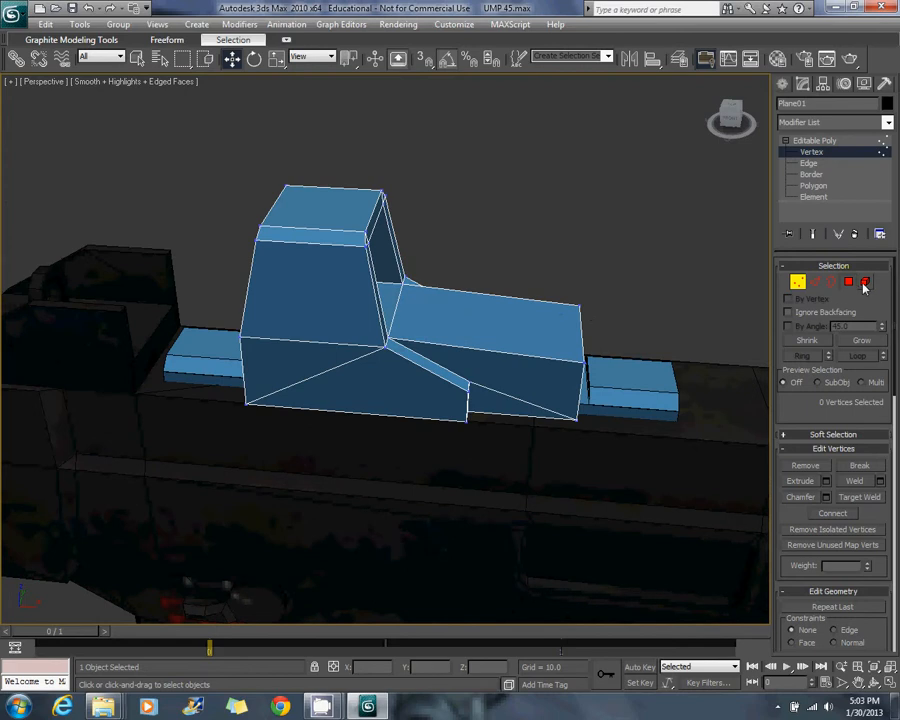
{"action": "left_click", "coordinate": [797, 283]}
{"action": "left_click", "coordinate": [643, 392]}
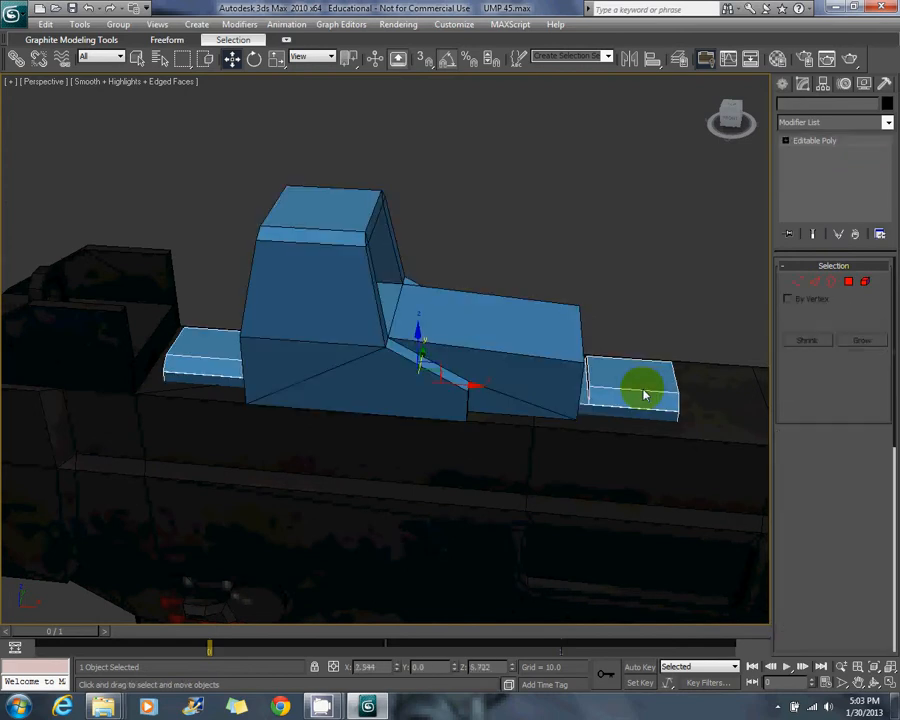
Delete the seven separate ridge elements hidden beneath the sight from the mounting rail and leave element editing.
{"action": "key", "text": "alt+x"}
{"action": "middle_click_drag", "start_coordinate": [579, 332], "coordinate": [570, 349]}
{"action": "key", "text": "alt+x"}
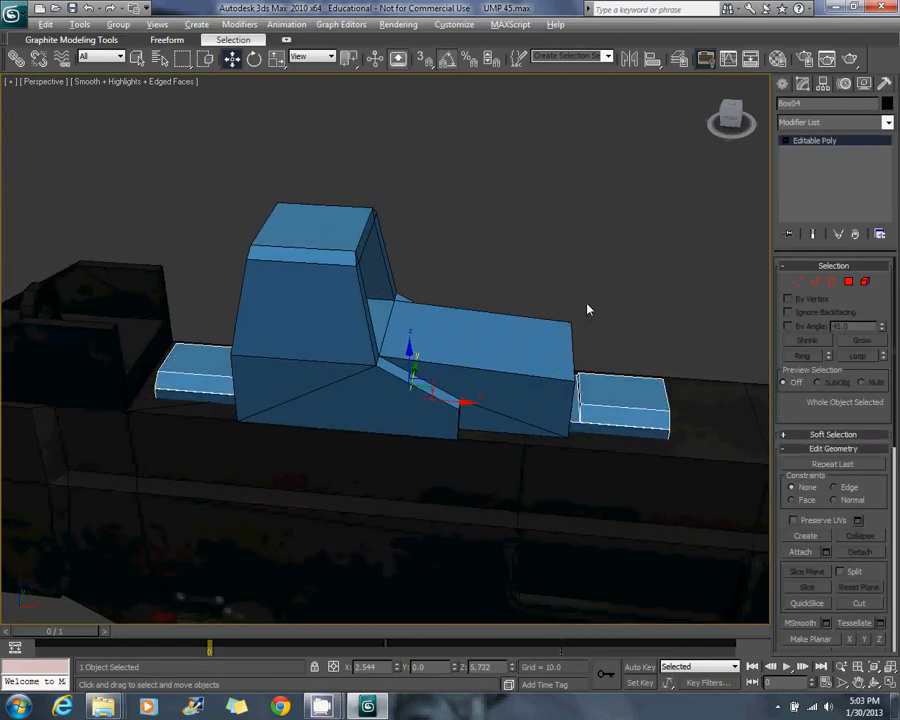
{"action": "key", "text": "period"}
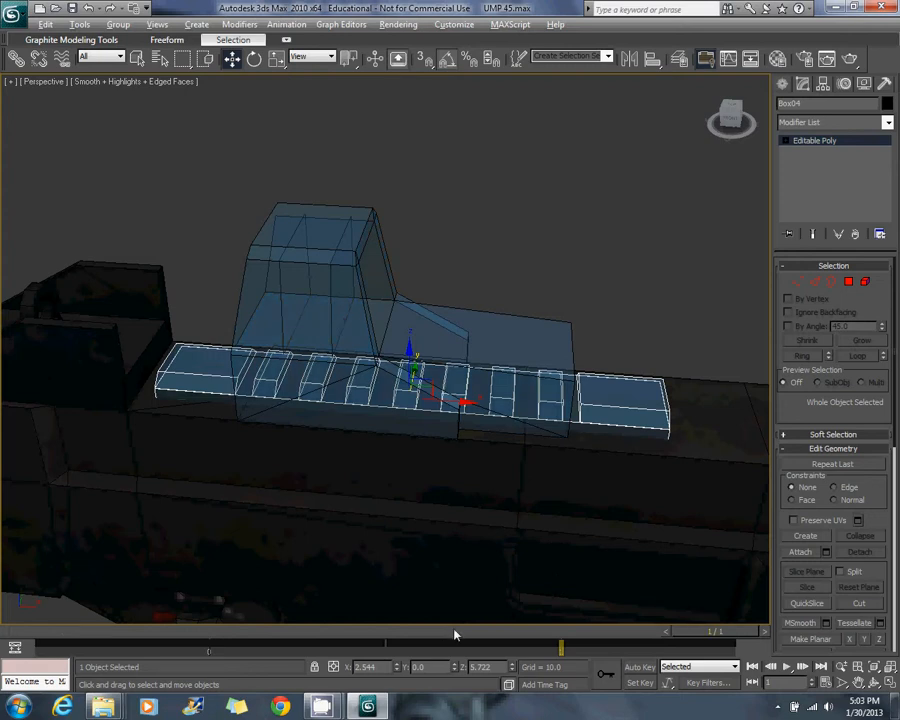
{"action": "left_click", "coordinate": [849, 282]}
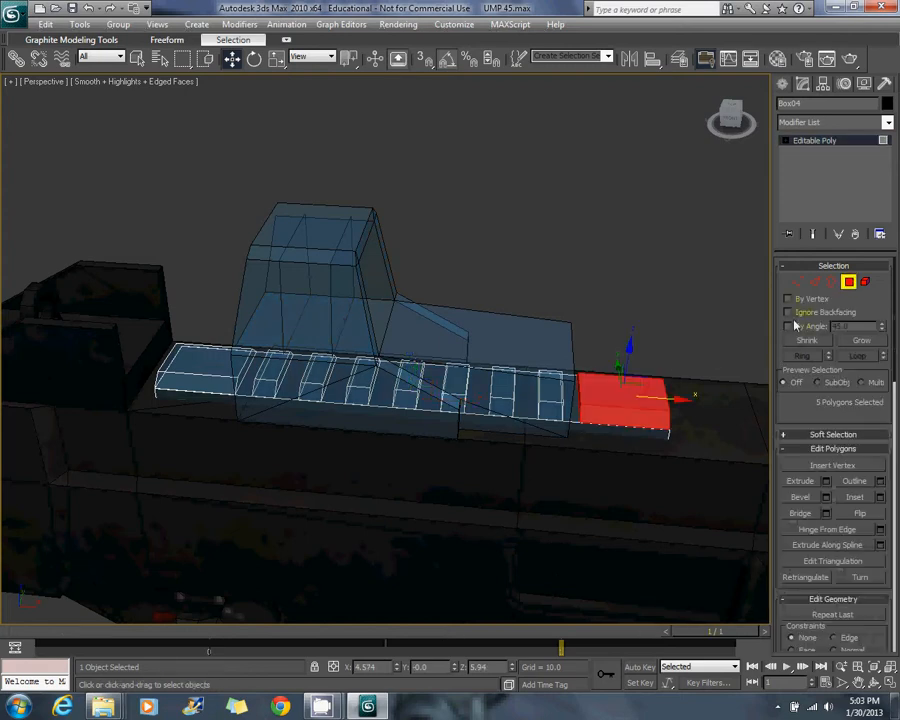
{"action": "left_click", "coordinate": [866, 283]}
{"action": "left_click", "coordinate": [550, 395]}
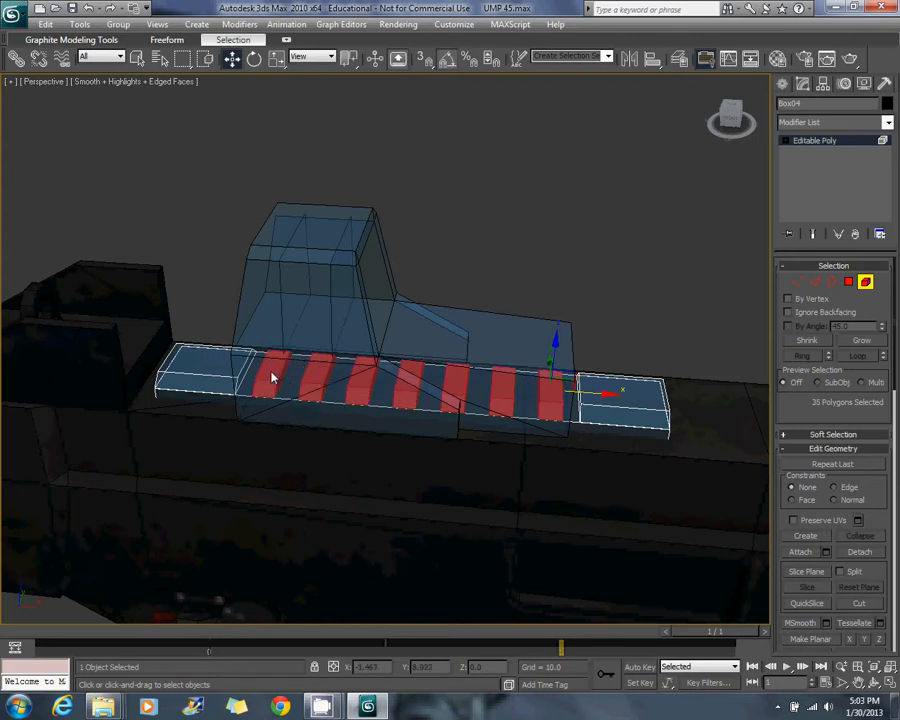
{"action": "left_click", "coordinate": [363, 315]}
{"action": "left_click", "coordinate": [864, 286]}
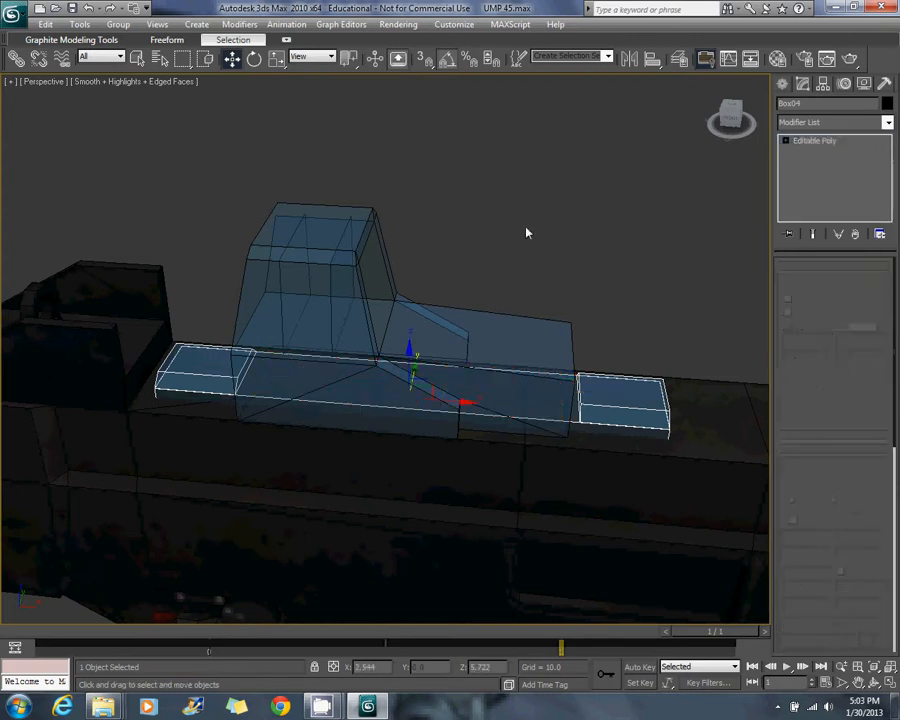
Deselect the mounting rail, return the timeline to frame 0 and save the scene.
{"action": "left_click", "coordinate": [526, 231]}
{"action": "middle_click_drag", "start_coordinate": [529, 309], "coordinate": [376, 189]}
{"action": "middle_click_drag", "start_coordinate": [496, 311], "coordinate": [365, 277]}
{"action": "scroll", "coordinate": [612, 374], "scroll_direction": "down", "scroll_amount": 5}
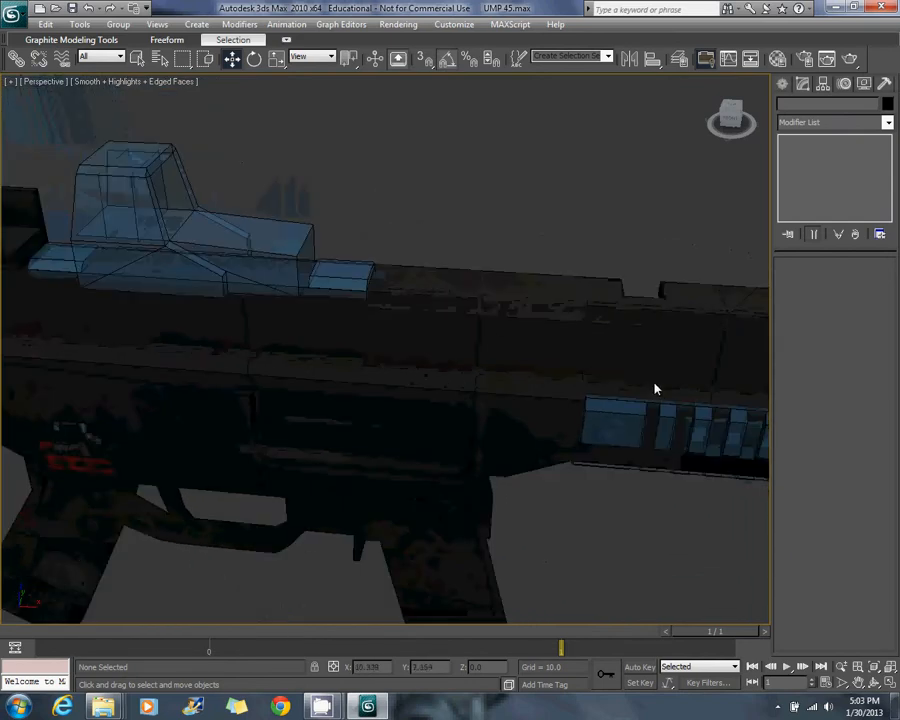
{"action": "middle_click_drag", "start_coordinate": [702, 374], "coordinate": [458, 297]}
{"action": "key", "text": "comma"}
{"action": "left_click", "coordinate": [11, 13]}
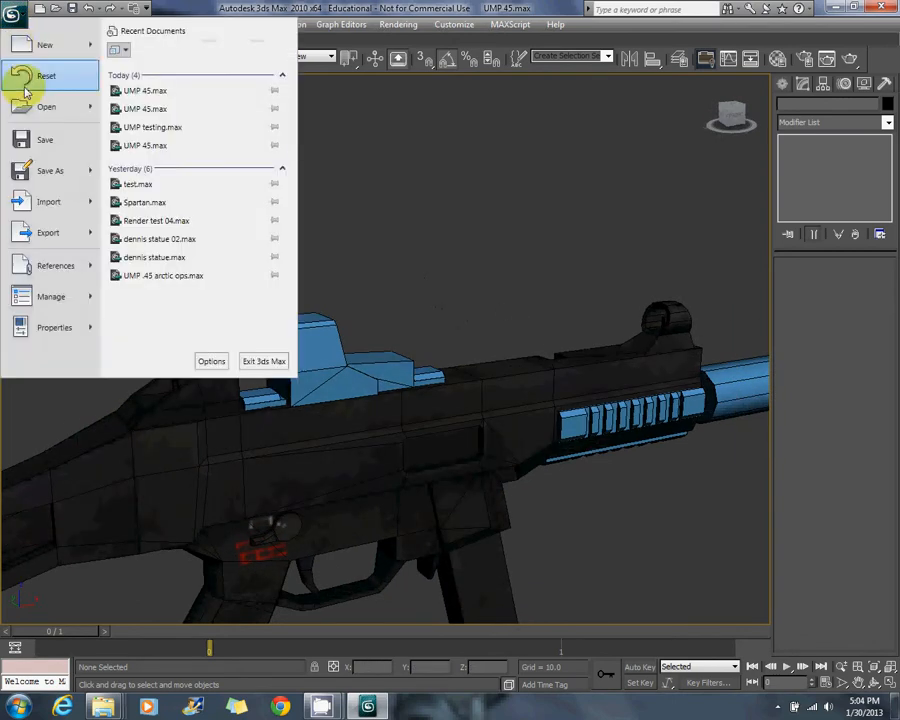
{"action": "left_click", "coordinate": [55, 141]}
Put the outer side, bevel and top polygons of the sight's hood, including the lower side panels, in smoothing group 1.
{"action": "left_click", "coordinate": [334, 341]}
{"action": "middle_click_drag", "start_coordinate": [345, 325], "coordinate": [430, 342], "text": "alt"}
{"action": "scroll", "coordinate": [340, 284], "scroll_direction": "up", "scroll_amount": 3}
{"action": "scroll", "coordinate": [468, 338], "scroll_direction": "up", "scroll_amount": 2}
{"action": "left_click", "coordinate": [848, 282]}
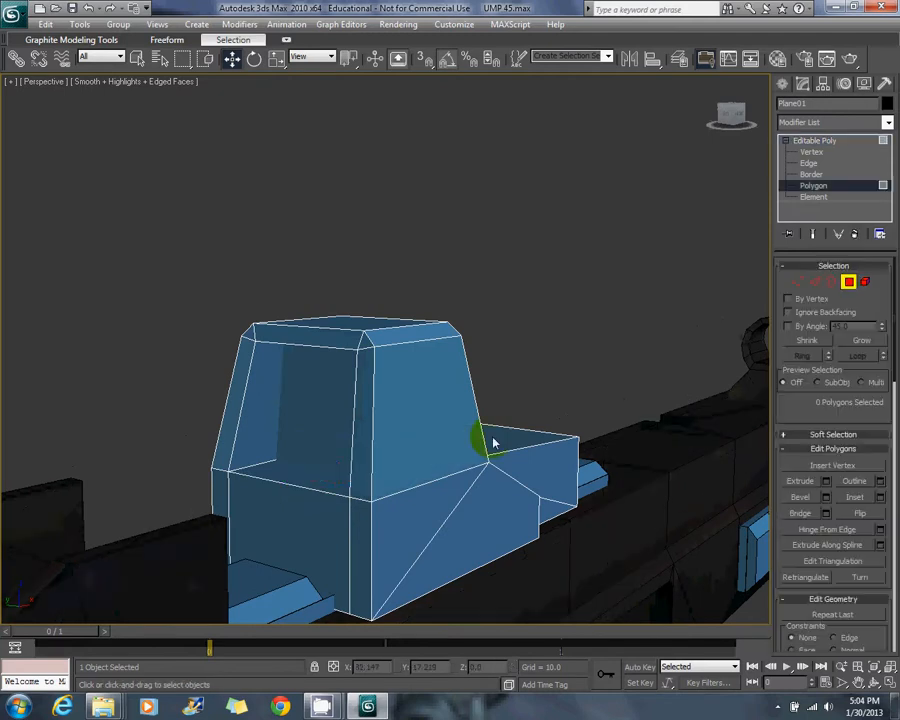
{"action": "left_click", "coordinate": [478, 500]}
{"action": "left_click", "coordinate": [424, 455], "text": "ctrl"}
{"action": "key", "text": "q"}
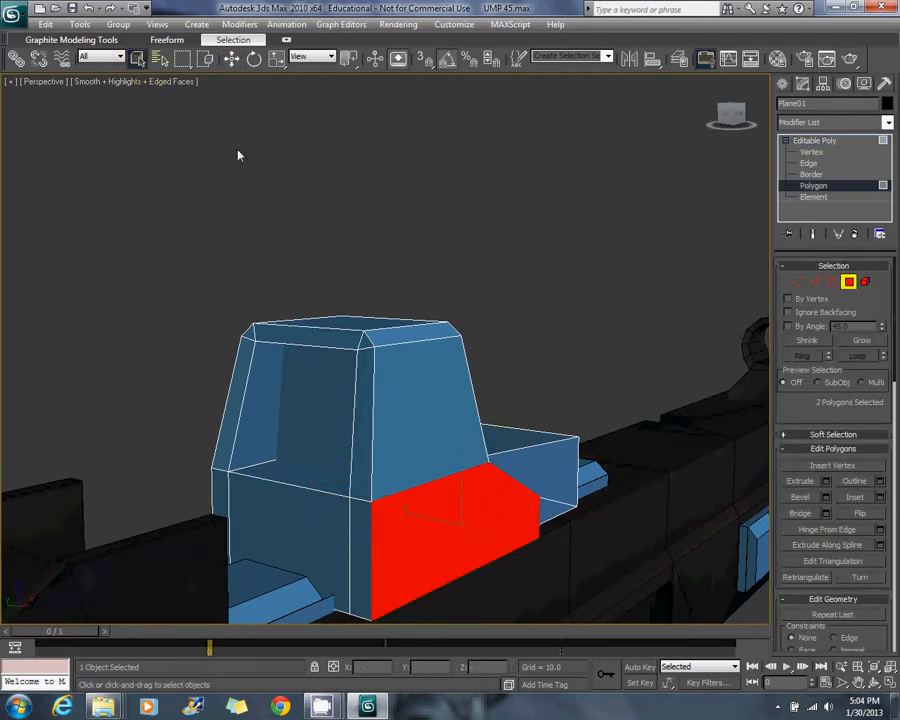
{"action": "left_click", "coordinate": [414, 377], "text": "ctrl"}
{"action": "left_click", "coordinate": [357, 323], "text": "ctrl"}
{"action": "middle_click_drag", "start_coordinate": [222, 278], "coordinate": [332, 326], "text": "alt"}
{"action": "left_click", "coordinate": [194, 402], "text": "ctrl"}
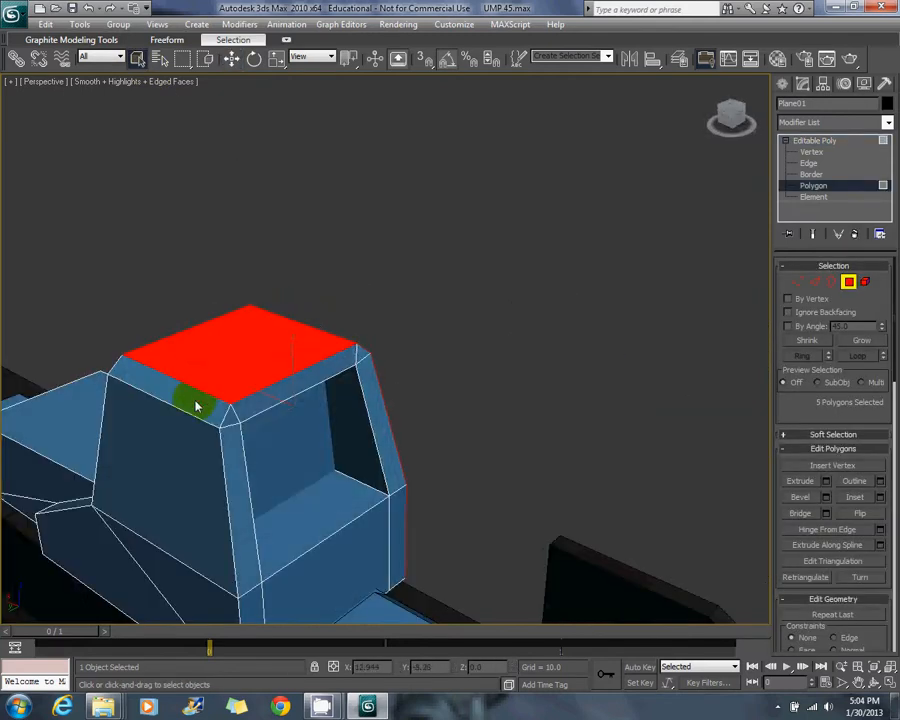
{"action": "left_click", "coordinate": [164, 474], "text": "ctrl"}
{"action": "middle_click_drag", "start_coordinate": [184, 583], "coordinate": [370, 481]}
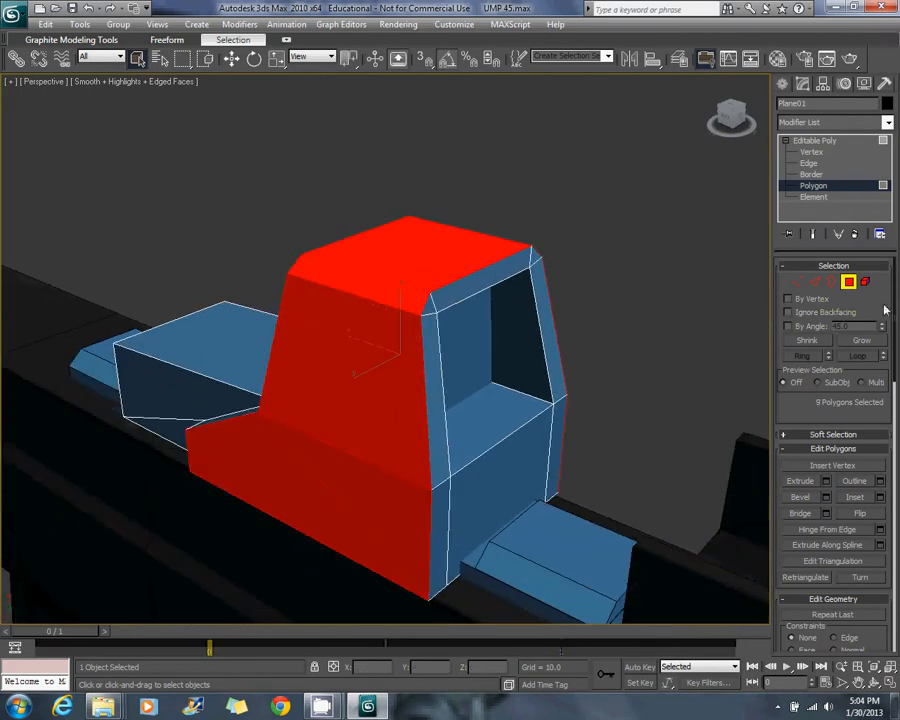
{"action": "left_click_drag", "start_coordinate": [897, 318], "coordinate": [874, 507]}
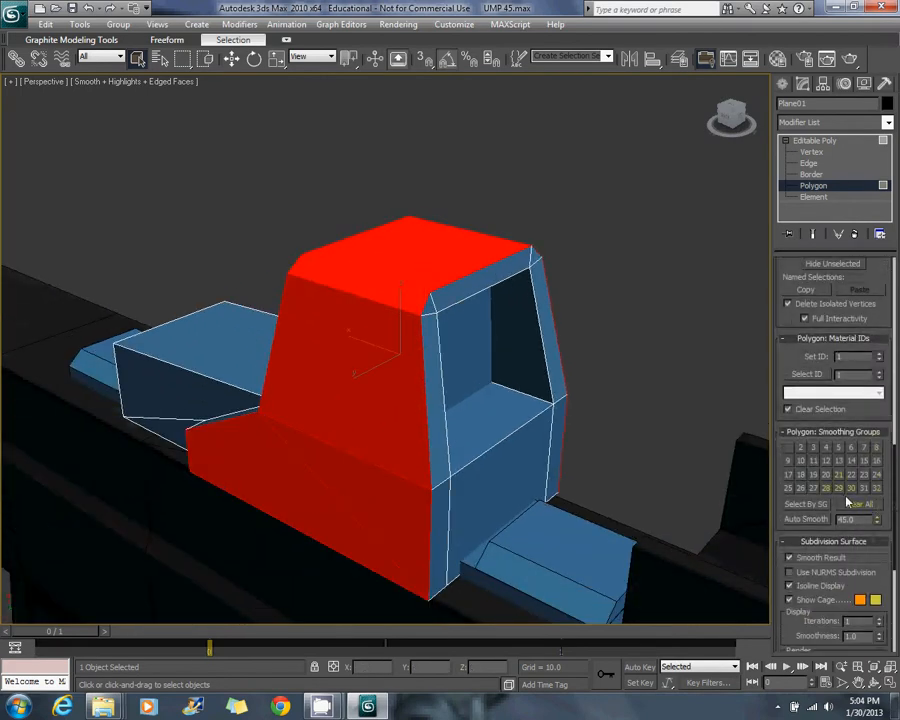
Assign smoothing group 2 to the hood's rear window frame and the rear panel below it.
{"action": "left_click", "coordinate": [429, 310]}
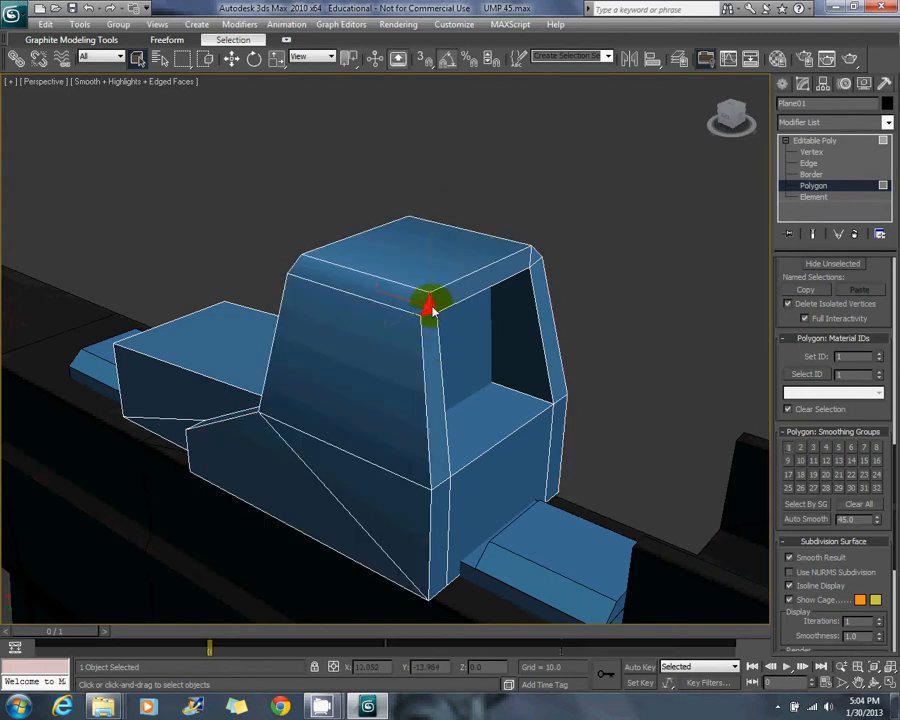
{"action": "left_click", "coordinate": [459, 288], "text": "ctrl"}
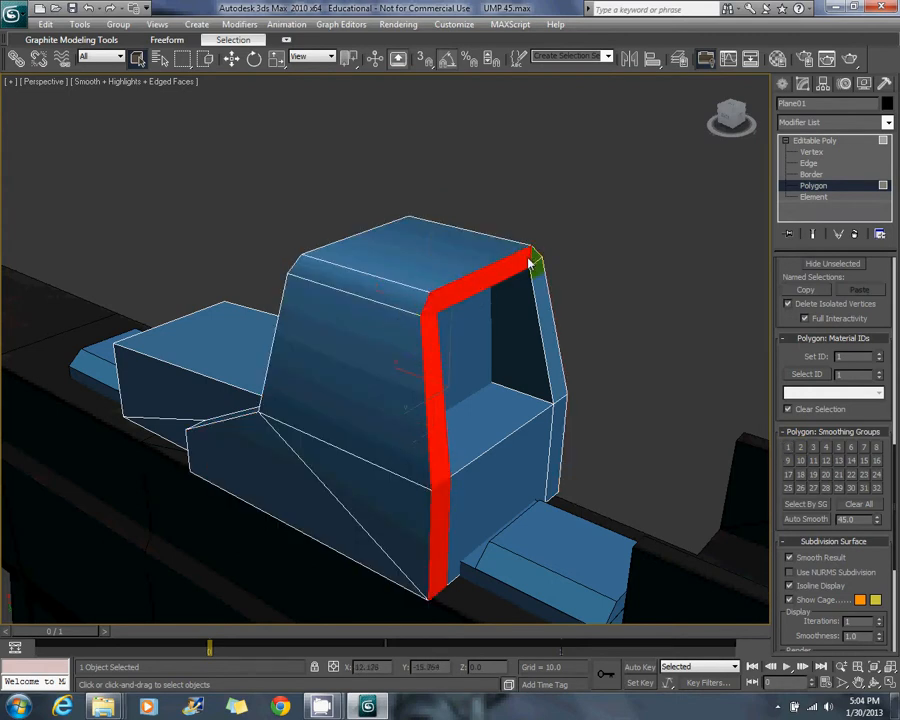
{"action": "left_click", "coordinate": [564, 448], "text": "ctrl"}
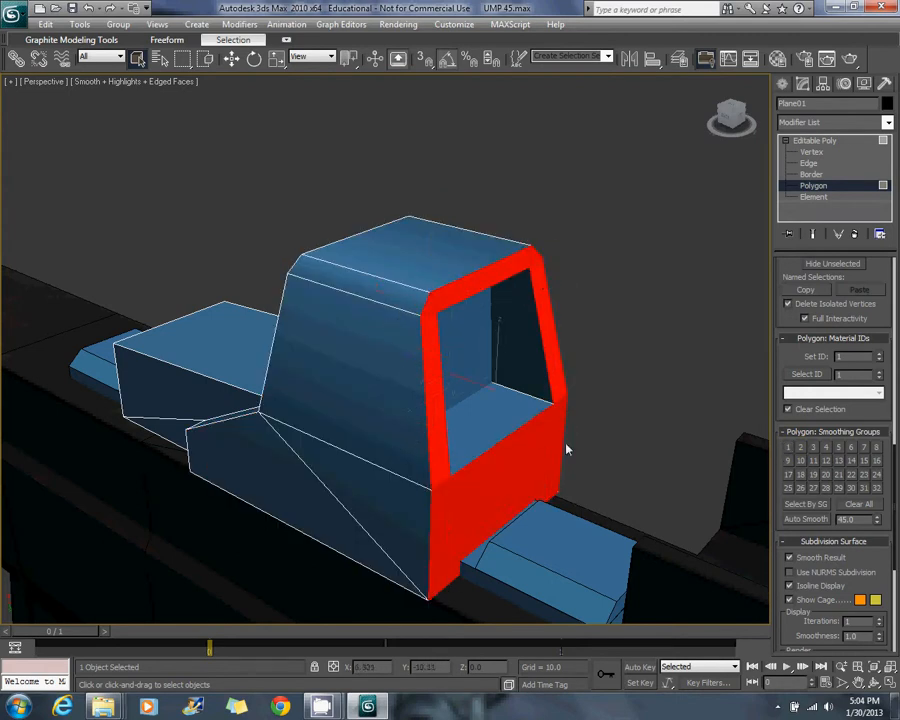
{"action": "left_click", "coordinate": [800, 448]}
Assign smoothing group 2 to the polygons framing the hood's front window and clear the polygon selection.
{"action": "middle_click_drag", "start_coordinate": [488, 372], "coordinate": [482, 296], "text": "alt"}
{"action": "left_click", "coordinate": [423, 224]}
{"action": "left_click", "coordinate": [361, 220], "text": "ctrl"}
{"action": "left_click", "coordinate": [355, 246], "text": "ctrl"}
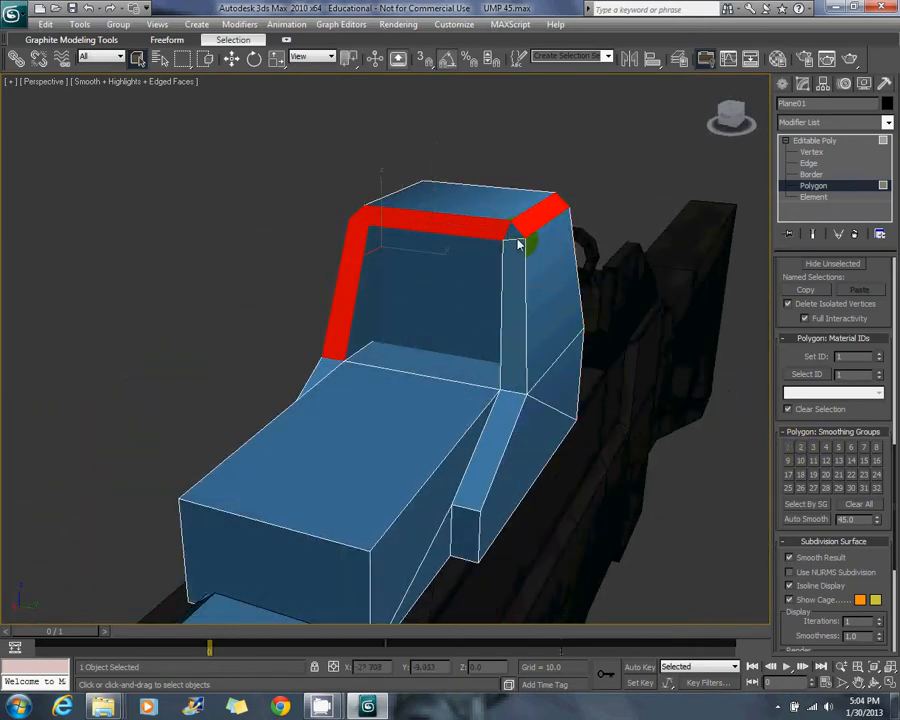
{"action": "left_click", "coordinate": [513, 279], "text": "ctrl"}
{"action": "left_click", "coordinate": [804, 448]}
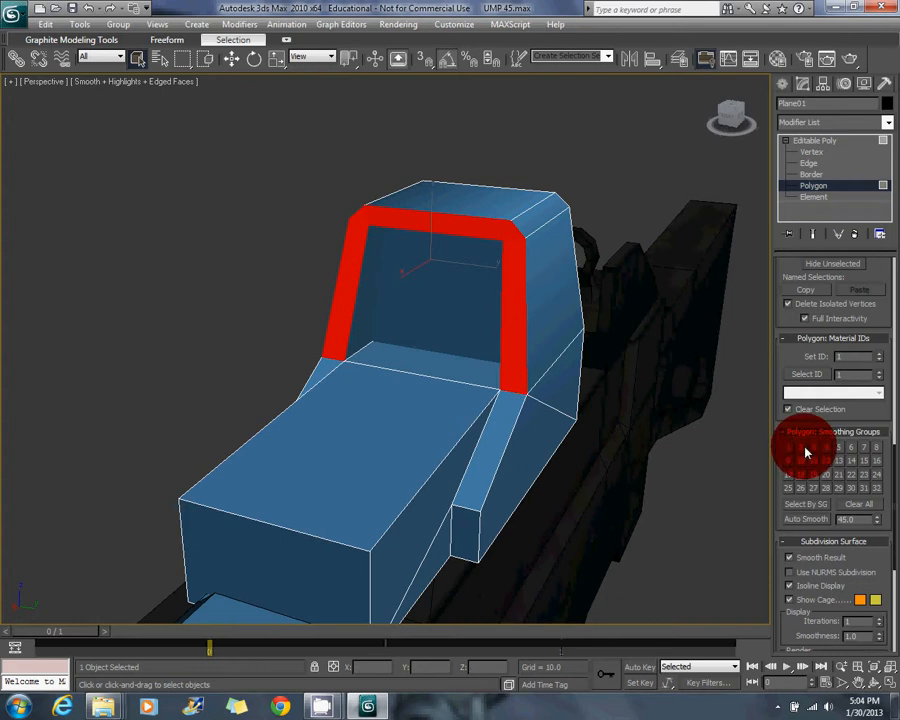
{"action": "left_click", "coordinate": [263, 239]}
Examine the shading of the sight's low front body and of its side.
{"action": "middle_click_drag", "start_coordinate": [418, 350], "coordinate": [573, 299], "text": "alt"}
{"action": "left_click", "coordinate": [606, 327]}
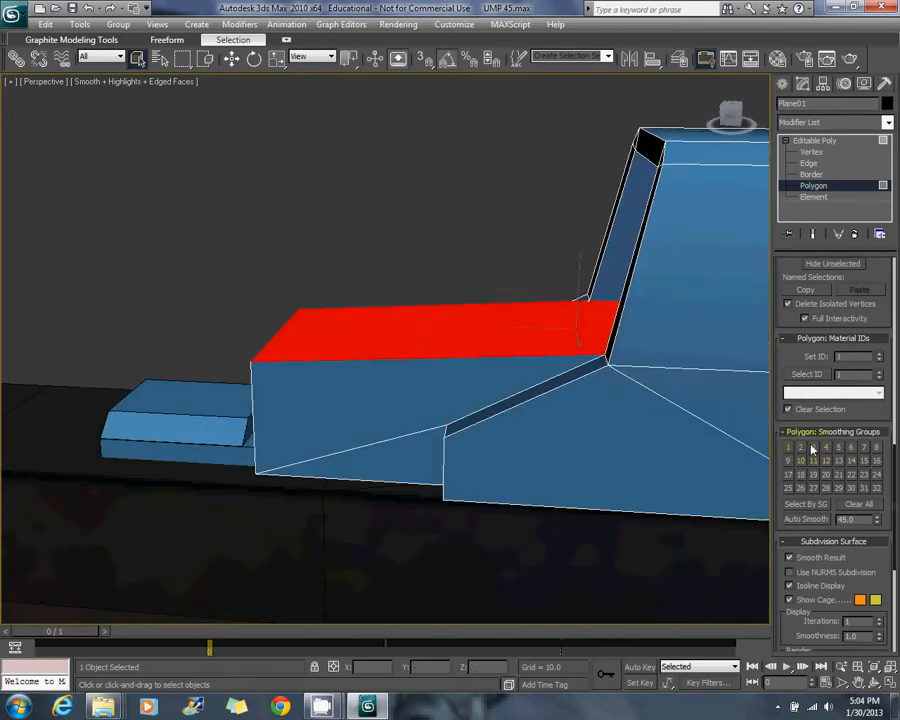
{"action": "left_click", "coordinate": [459, 262]}
{"action": "middle_click_drag", "start_coordinate": [310, 272], "coordinate": [442, 279]}
{"action": "scroll", "coordinate": [442, 279], "scroll_direction": "down", "scroll_amount": 7}
{"action": "middle_click_drag", "start_coordinate": [255, 283], "coordinate": [424, 326]}
{"action": "middle_click_drag", "start_coordinate": [540, 300], "coordinate": [340, 378]}
{"action": "scroll", "coordinate": [340, 378], "scroll_direction": "up", "scroll_amount": 3}
{"action": "scroll", "coordinate": [339, 378], "scroll_direction": "up", "scroll_amount": 3}
Leave polygon editing, deselect the sight and save the scene.
{"action": "left_click", "coordinate": [822, 141]}
{"action": "left_click", "coordinate": [422, 263]}
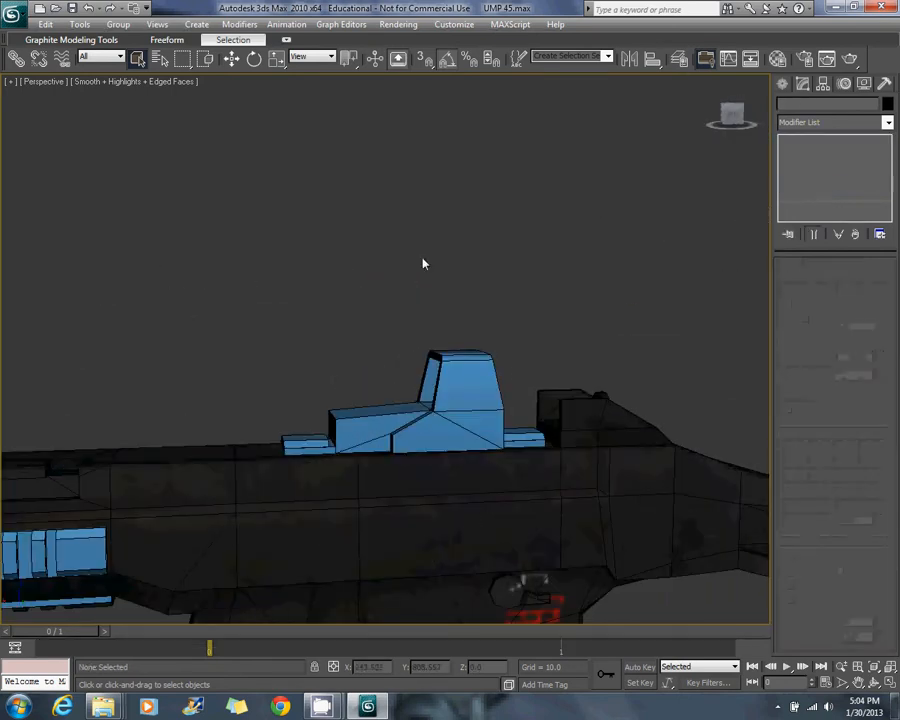
{"action": "left_click", "coordinate": [9, 19]}
{"action": "left_click", "coordinate": [45, 138]}
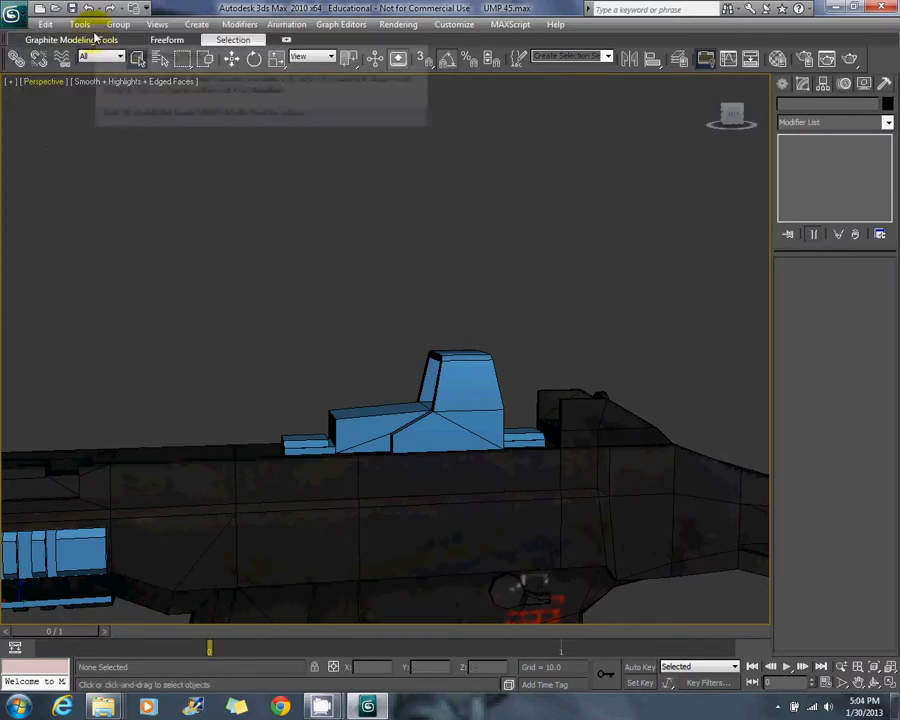
Try to attach the top mounting rail, the side rail and the underbarrel rail to the sight.
{"action": "middle_click_drag", "start_coordinate": [322, 326], "coordinate": [360, 295]}
{"action": "left_click", "coordinate": [456, 394]}
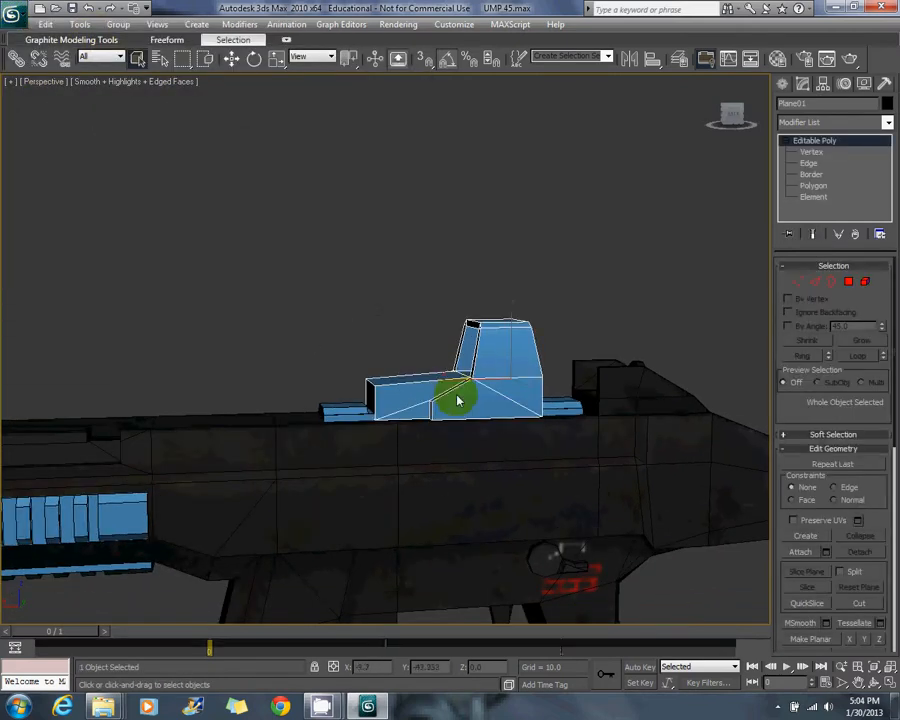
{"action": "right_click", "coordinate": [408, 342]}
{"action": "left_click", "coordinate": [391, 220]}
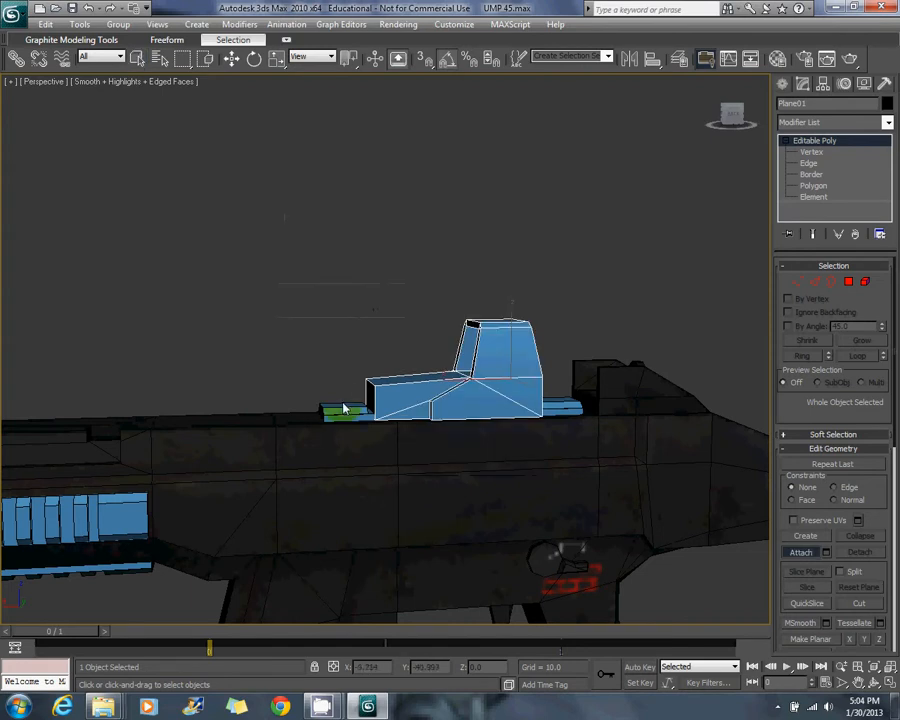
{"action": "middle_click_drag", "start_coordinate": [115, 433], "coordinate": [367, 359]}
{"action": "left_click", "coordinate": [285, 459]}
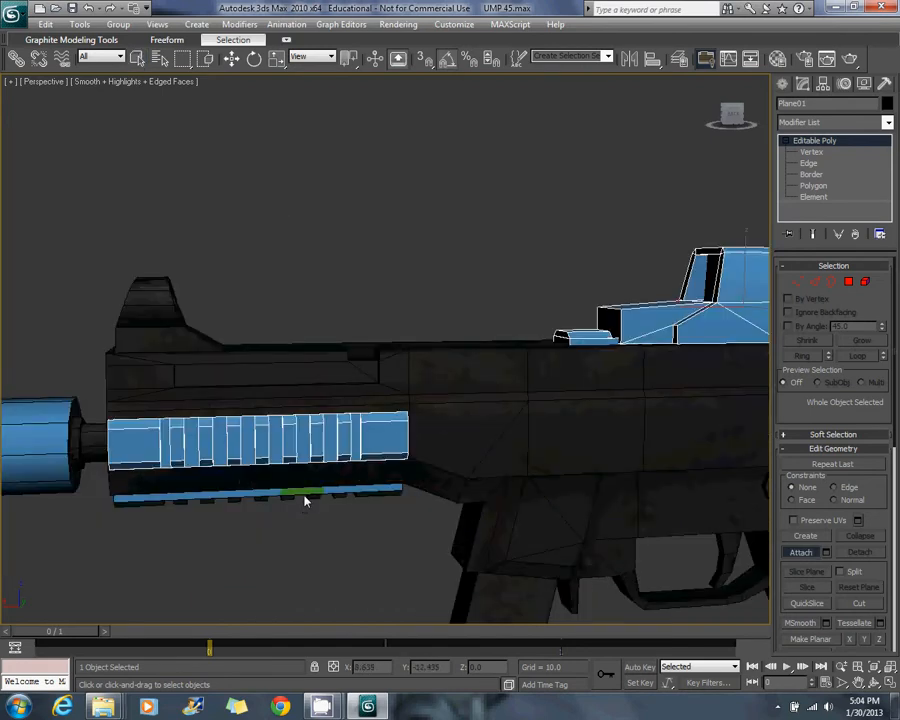
{"action": "left_click", "coordinate": [240, 497]}
{"action": "middle_click_drag", "start_coordinate": [215, 496], "coordinate": [418, 462]}
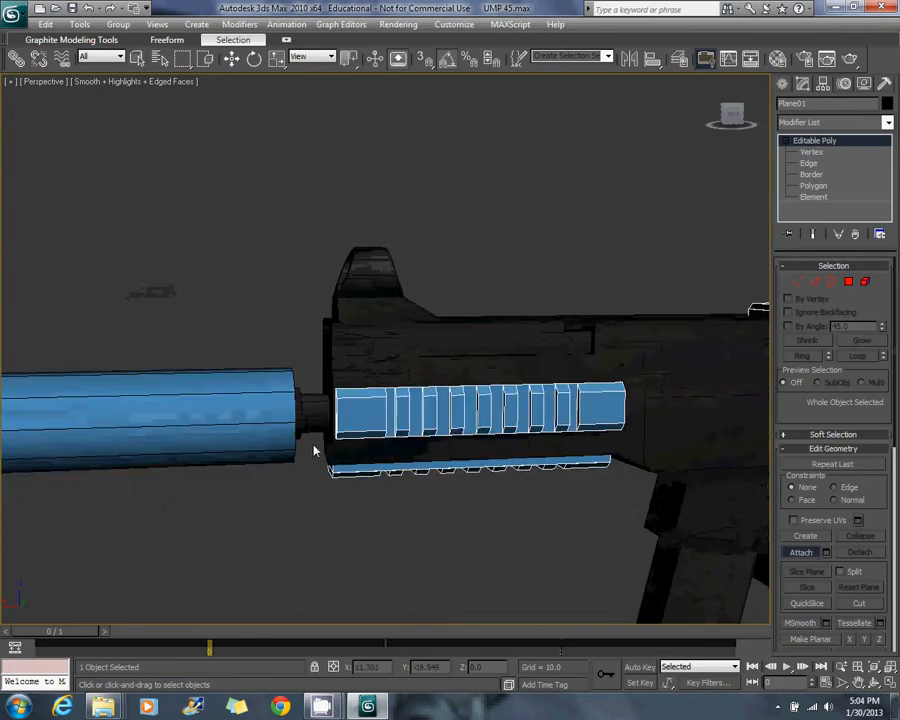
Undo the rail attachments and attach only the underbarrel rail and the suppressor to the sight.
{"action": "key", "text": "ctrl+z"}
{"action": "middle_click_drag", "start_coordinate": [325, 417], "coordinate": [412, 352], "text": "alt"}
{"action": "middle_click_drag", "start_coordinate": [281, 352], "coordinate": [615, 376], "text": "alt"}
{"action": "right_click", "coordinate": [482, 464]}
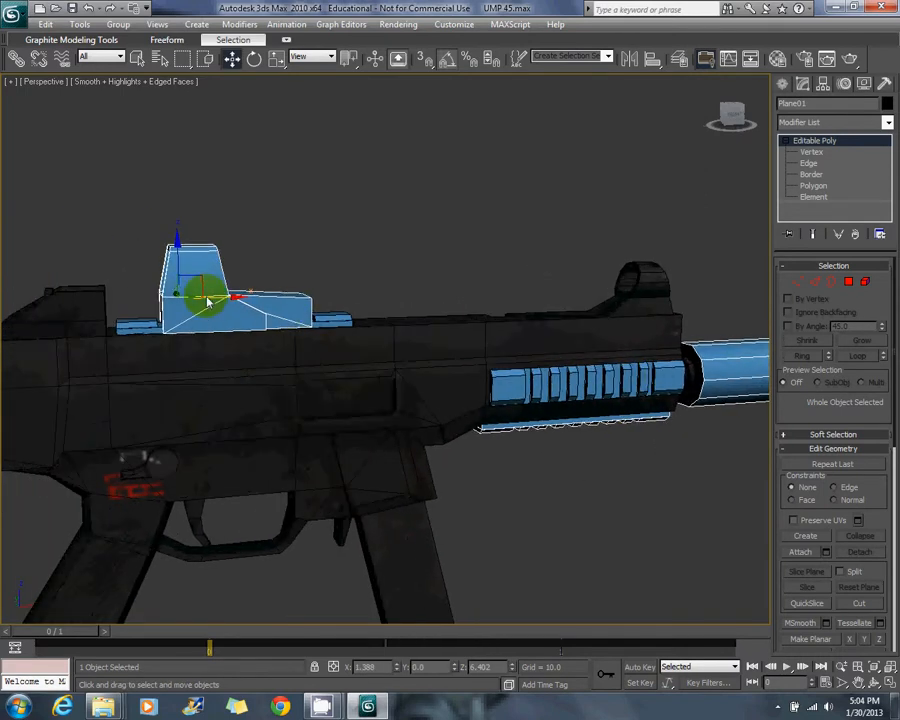
Add an Unwrap UVW modifier to the combined attachments and open the UV editor.
{"action": "middle_click_drag", "start_coordinate": [208, 300], "coordinate": [476, 432], "text": "alt"}
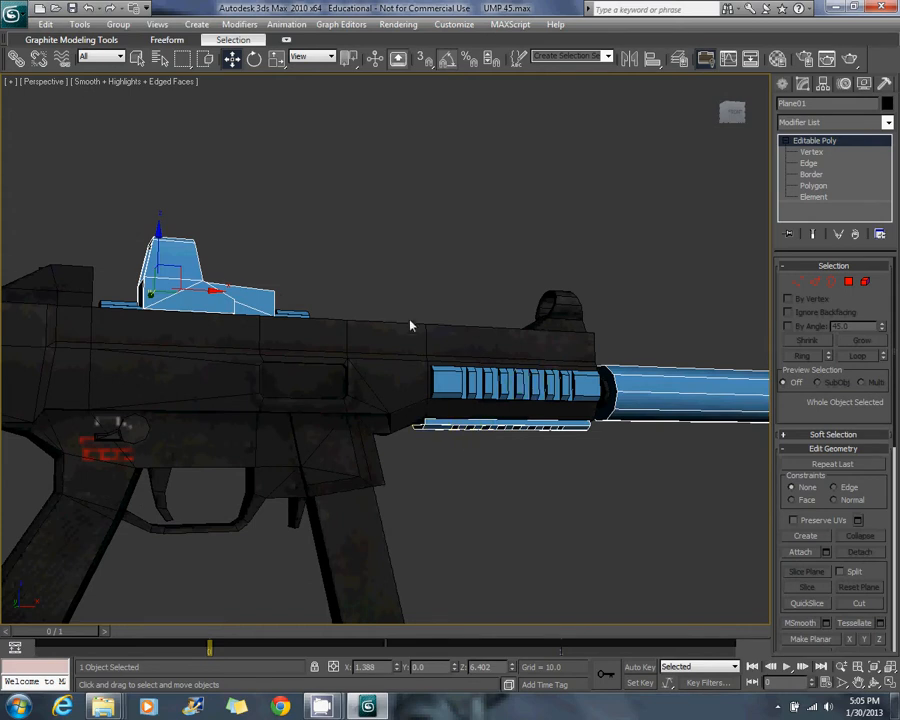
{"action": "middle_click_drag", "start_coordinate": [506, 394], "coordinate": [510, 250], "text": "alt"}
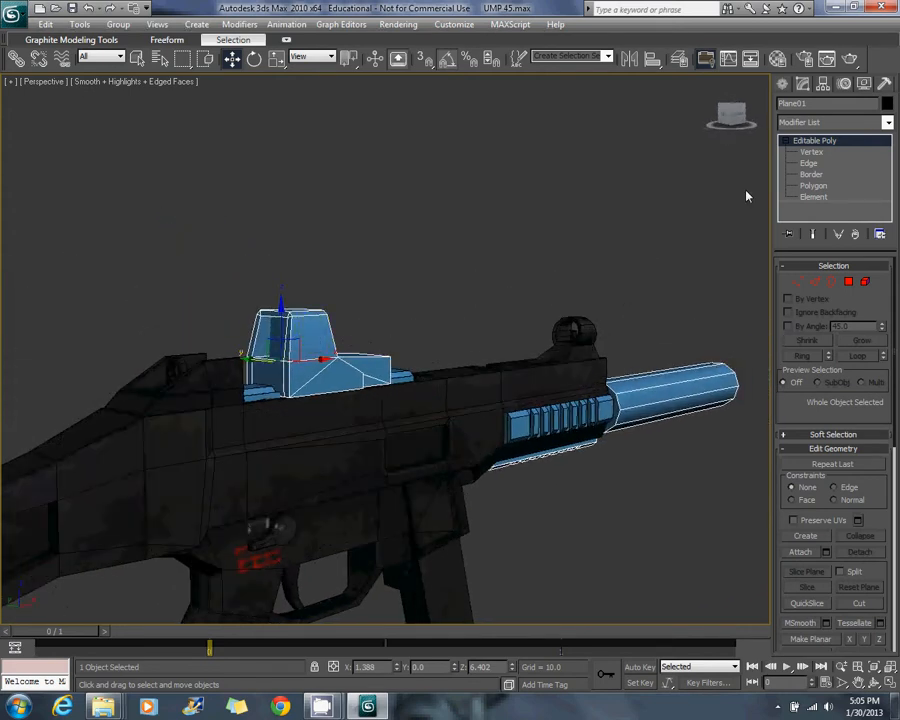
{"action": "left_click", "coordinate": [828, 126]}
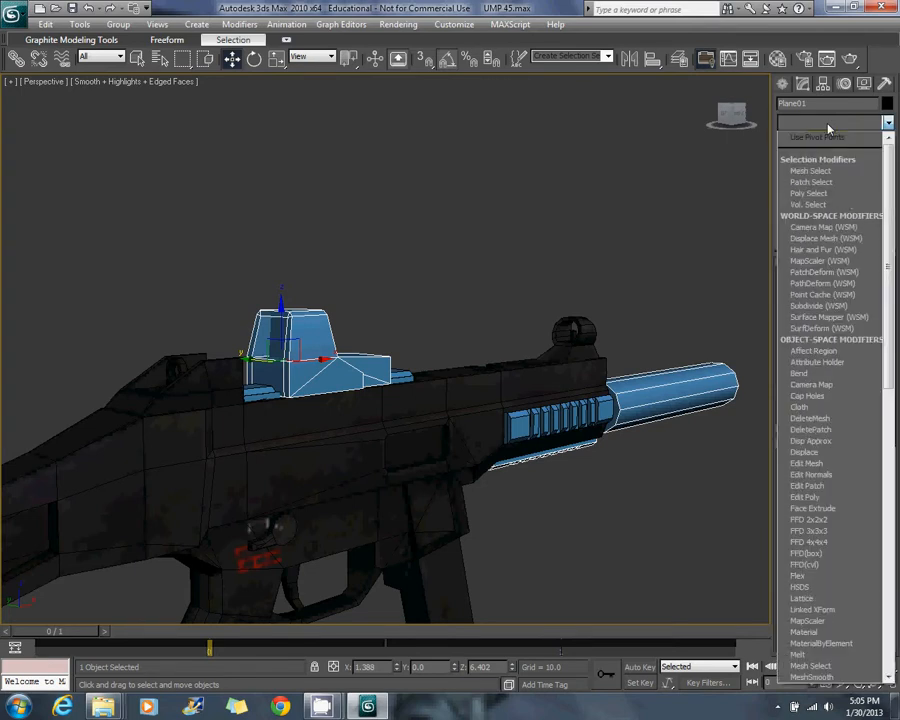
{"action": "key", "text": "u"}
{"action": "key", "text": "Return"}
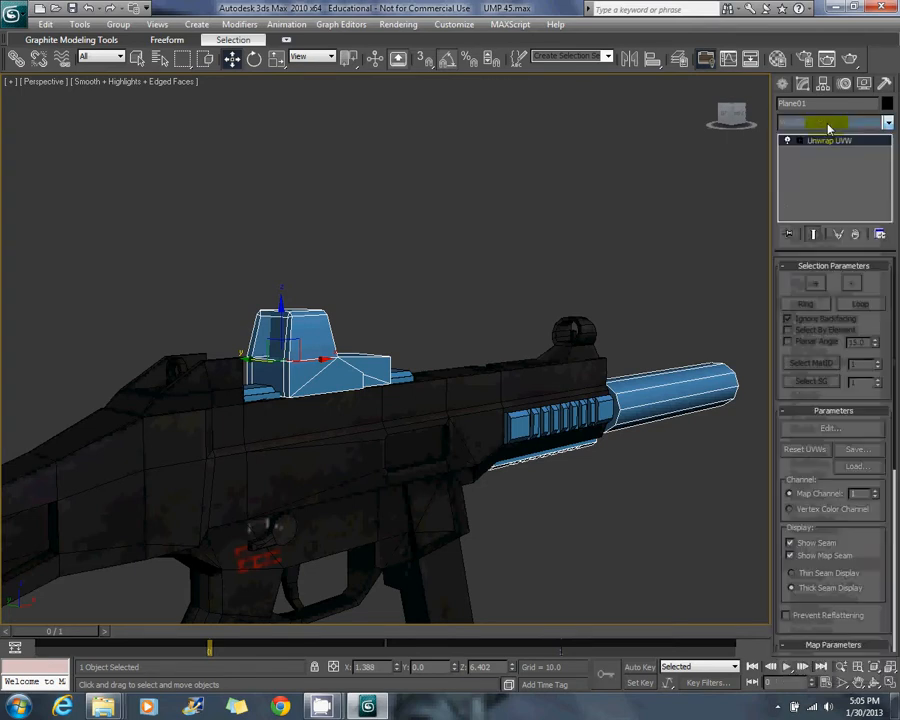
{"action": "left_click", "coordinate": [835, 434]}
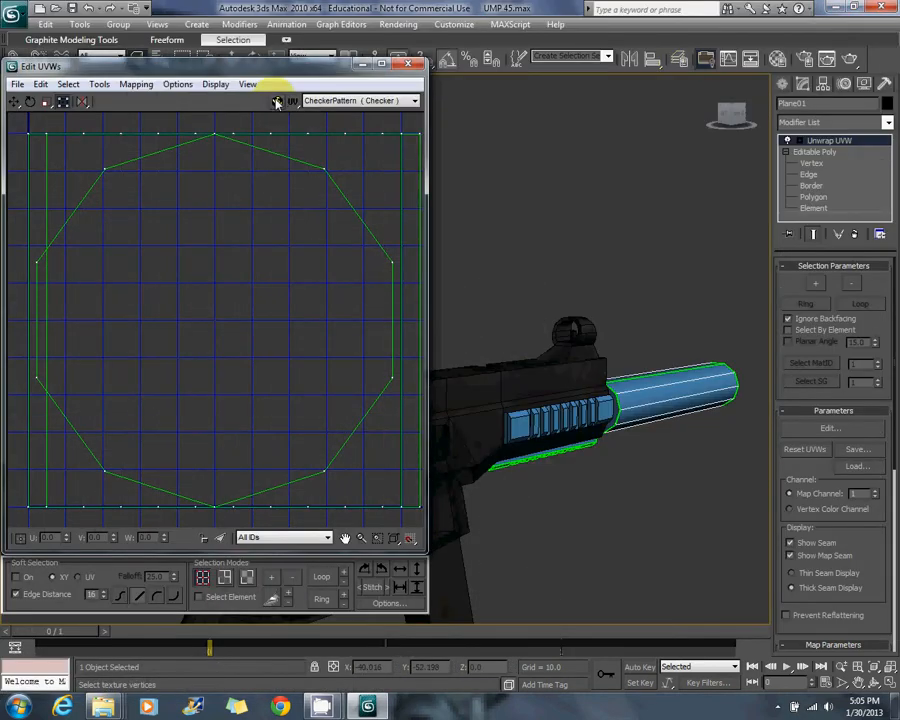
Hide the grid in the UV editor, then shrink its window and place it clear of the model.
{"action": "left_click", "coordinate": [250, 85]}
{"action": "left_click", "coordinate": [278, 212]}
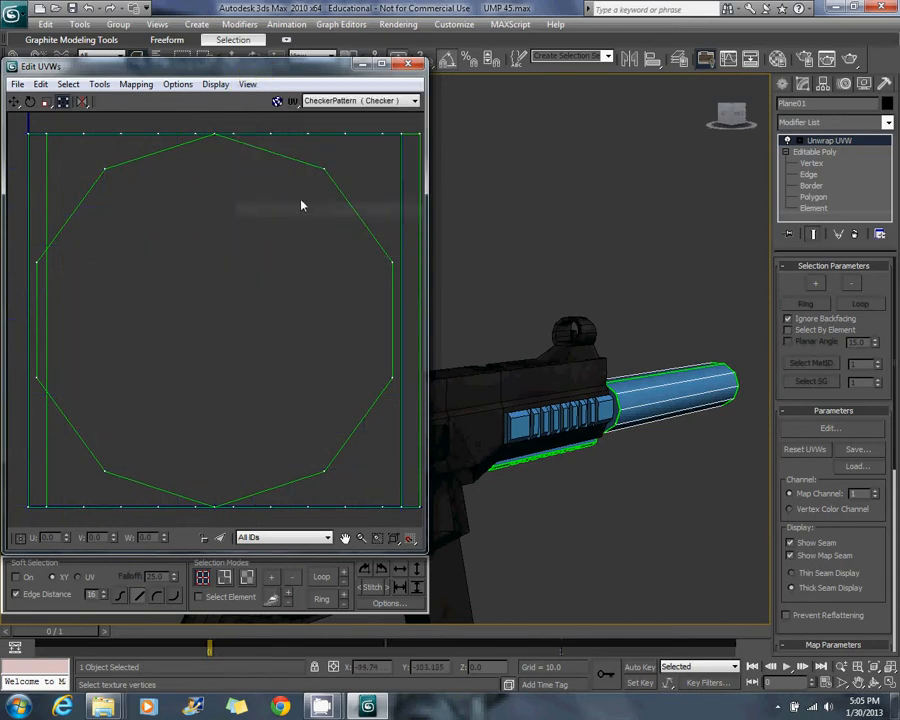
{"action": "scroll", "coordinate": [247, 213], "scroll_direction": "down", "scroll_amount": 5}
{"action": "middle_click_drag", "start_coordinate": [247, 213], "coordinate": [213, 255]}
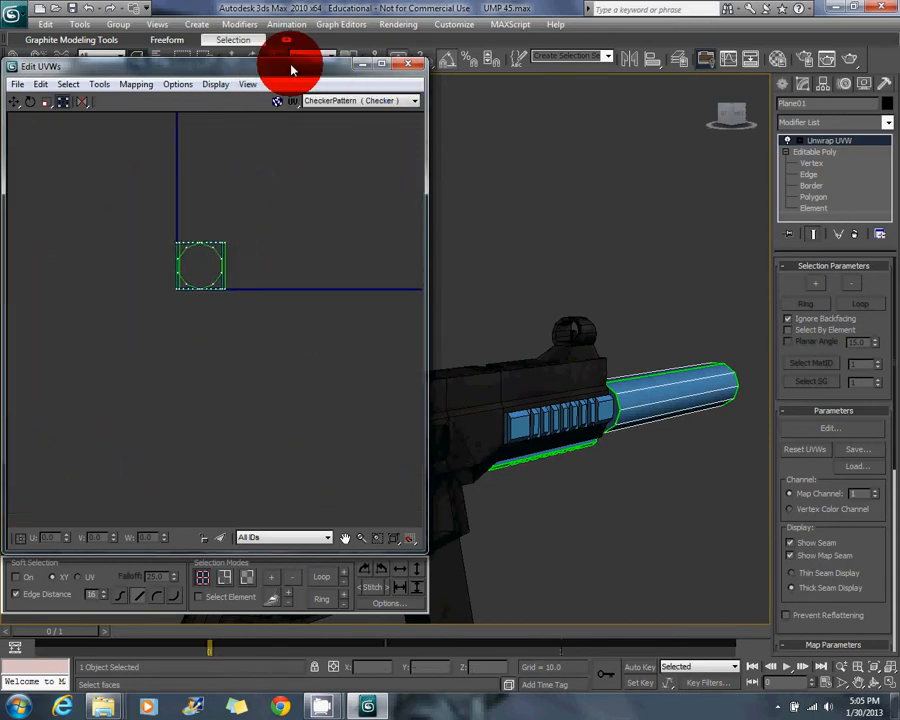
{"action": "left_click_drag", "start_coordinate": [290, 70], "coordinate": [287, 152]}
{"action": "left_click_drag", "start_coordinate": [433, 148], "coordinate": [320, 259]}
Keep the base polygons untouched and switch the Unwrap UVW modifier to its Face selection level.
{"action": "left_click", "coordinate": [818, 197]}
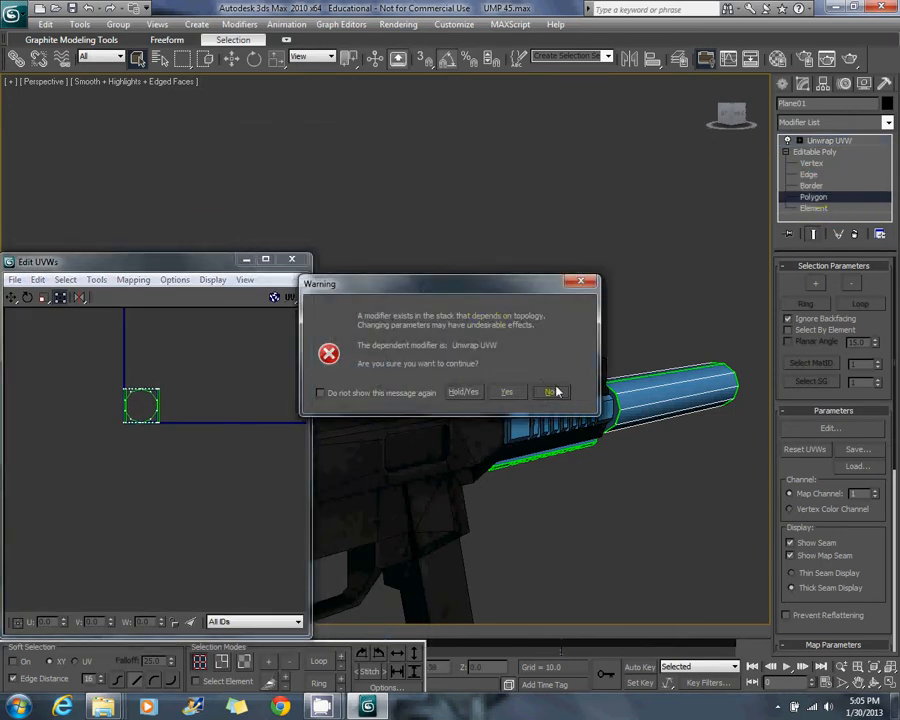
{"action": "left_click", "coordinate": [583, 281]}
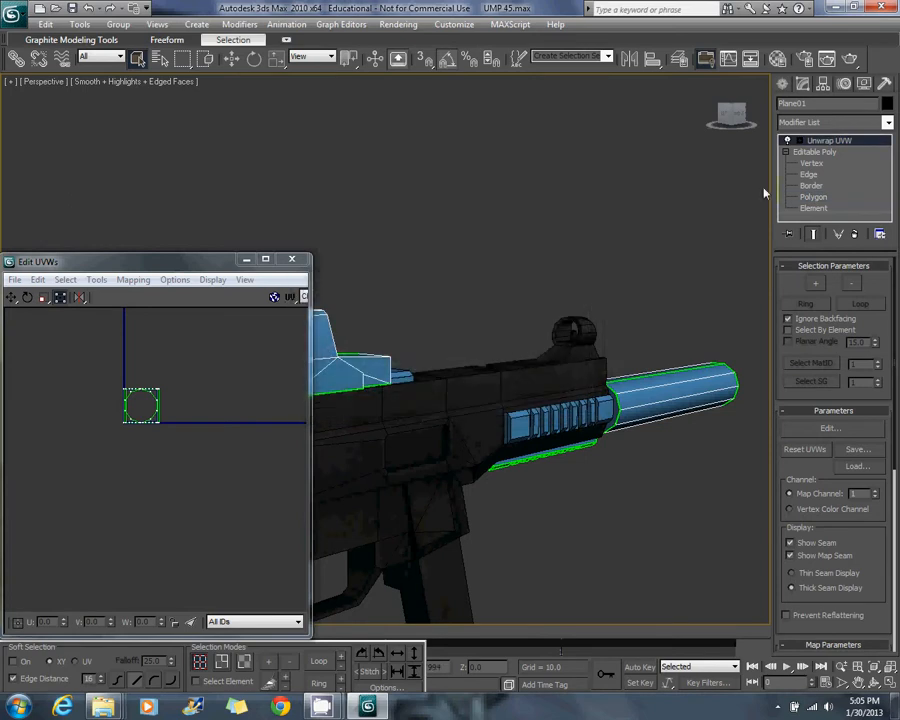
{"action": "left_click", "coordinate": [799, 142]}
{"action": "left_click", "coordinate": [822, 175]}
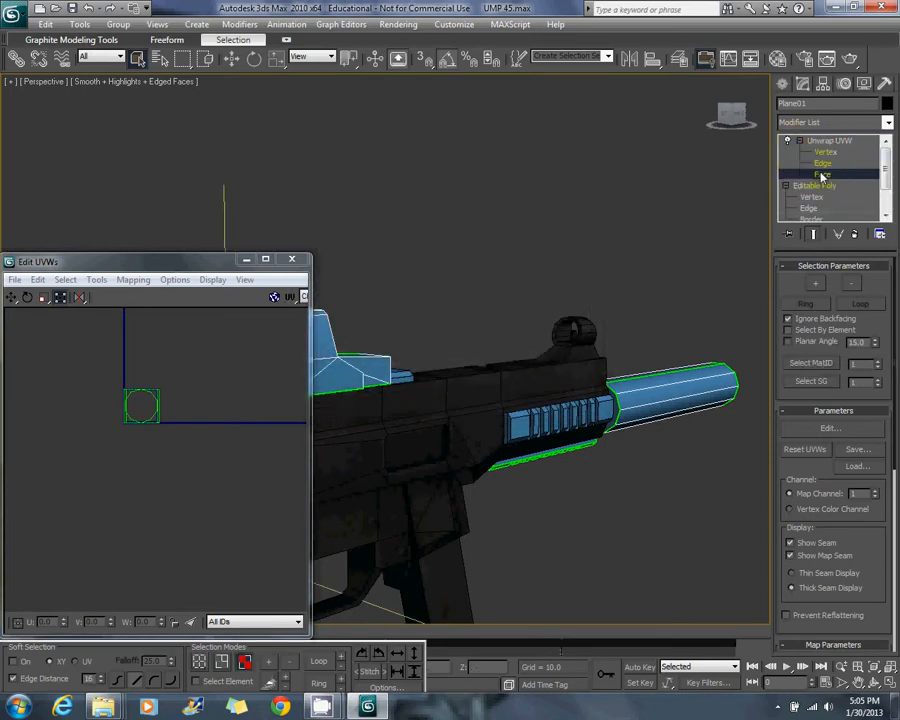
Select all the side faces around the suppressor's cylindrical body, leaving out its end caps.
{"action": "left_click_drag", "start_coordinate": [895, 310], "coordinate": [895, 429]}
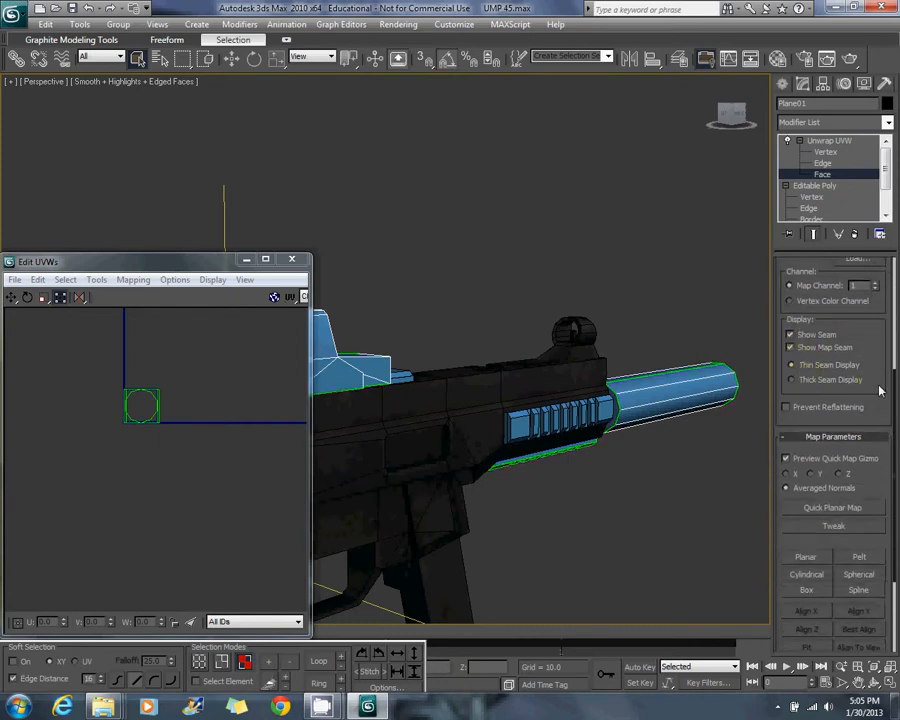
{"action": "scroll", "coordinate": [800, 430], "scroll_direction": "down", "scroll_amount": 3}
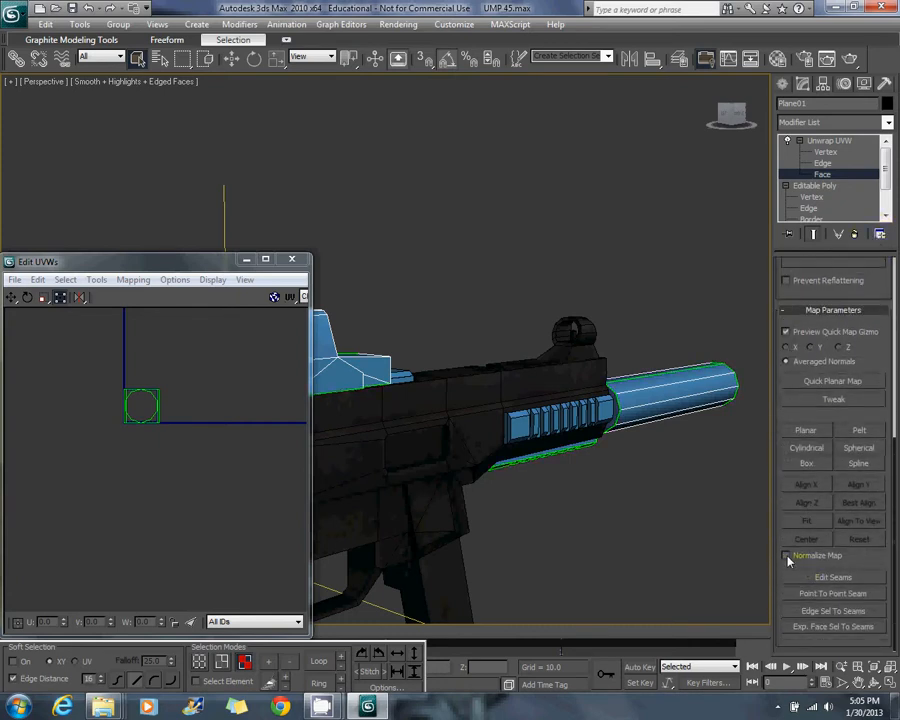
{"action": "middle_click_drag", "start_coordinate": [378, 360], "coordinate": [452, 342]}
{"action": "middle_click_drag", "start_coordinate": [752, 326], "coordinate": [609, 319]}
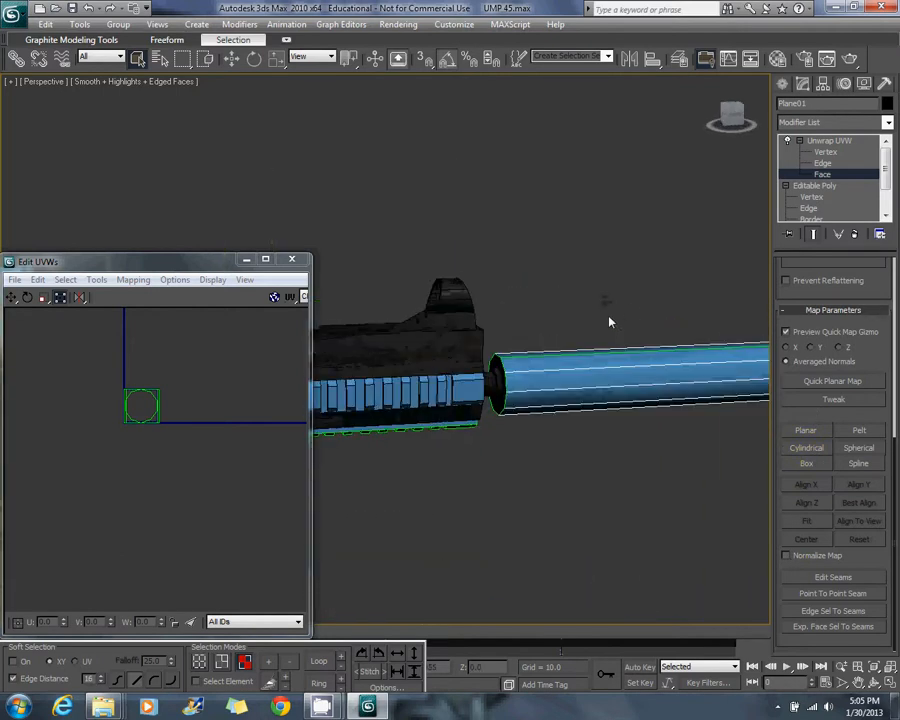
{"action": "left_click_drag", "start_coordinate": [609, 319], "coordinate": [673, 388]}
{"action": "middle_click_drag", "start_coordinate": [673, 388], "coordinate": [472, 337], "text": "alt"}
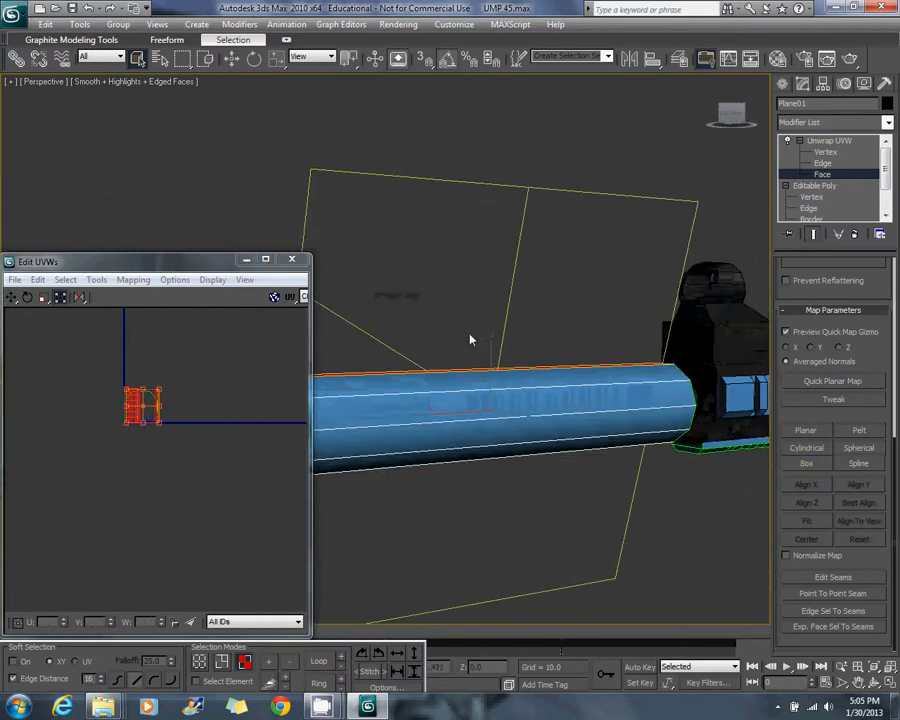
{"action": "left_click_drag", "start_coordinate": [472, 337], "coordinate": [524, 470]}
{"action": "middle_click_drag", "start_coordinate": [524, 470], "coordinate": [550, 415], "text": "alt"}
{"action": "left_click", "coordinate": [597, 308], "text": "ctrl"}
{"action": "middle_click_drag", "start_coordinate": [597, 308], "coordinate": [547, 392], "text": "alt"}
{"action": "scroll", "coordinate": [547, 392], "scroll_direction": "up", "scroll_amount": 2}
Apply a cylindrical mapping aligned to X to the suppressor's sides and move the resulting shell below the UV square.
{"action": "left_click", "coordinate": [806, 448]}
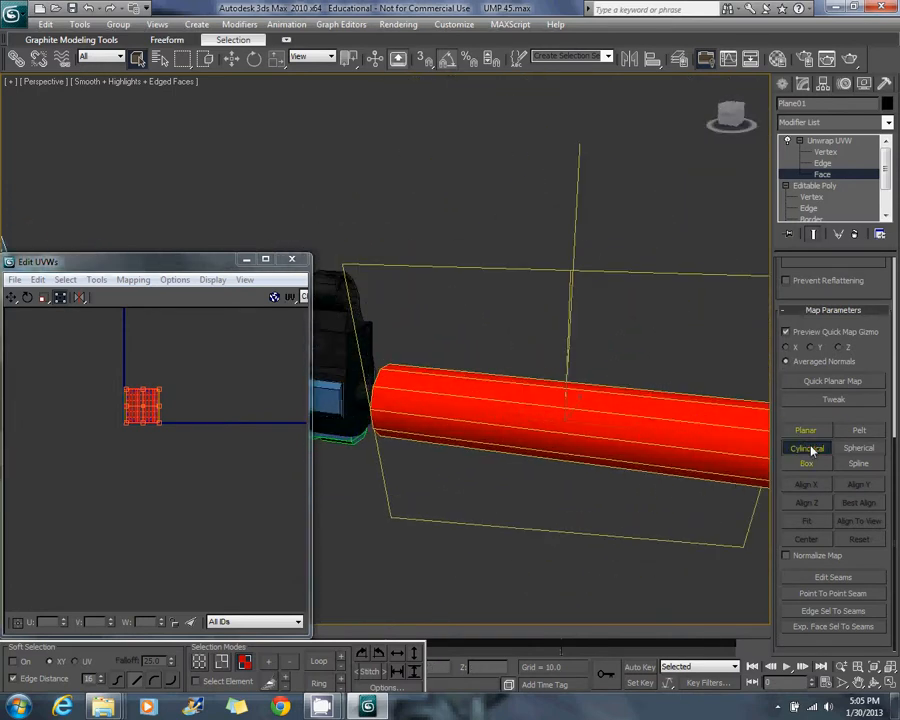
{"action": "left_click", "coordinate": [802, 483]}
{"action": "middle_click_drag", "start_coordinate": [563, 395], "coordinate": [530, 395]}
{"action": "middle_click_drag", "start_coordinate": [140, 414], "coordinate": [98, 464]}
{"action": "scroll", "coordinate": [98, 464], "scroll_direction": "down", "scroll_amount": 3}
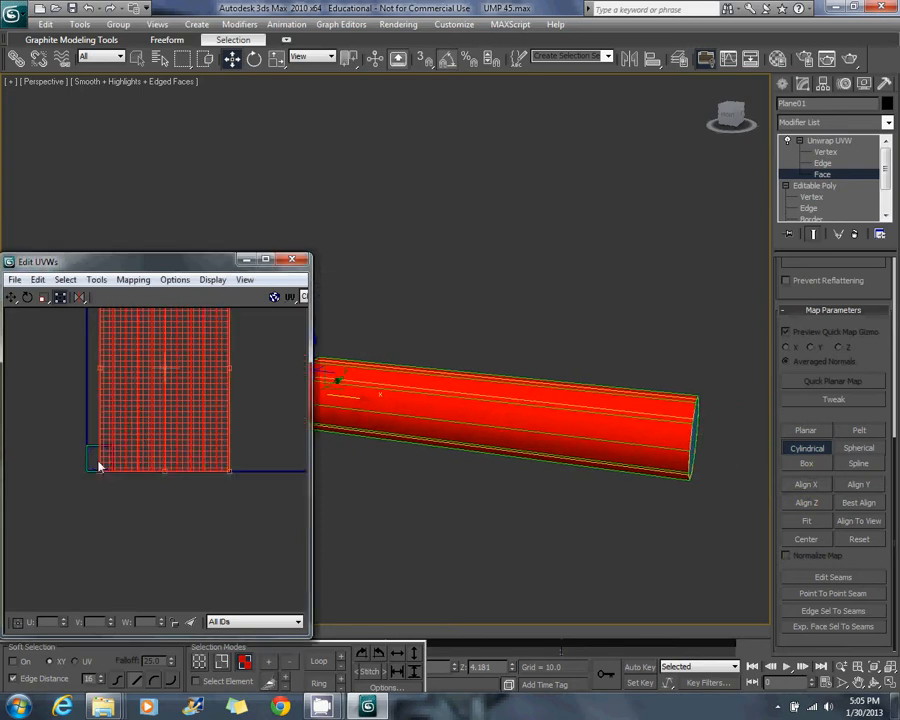
{"action": "left_click", "coordinate": [11, 299]}
{"action": "middle_click_drag", "start_coordinate": [107, 399], "coordinate": [197, 353]}
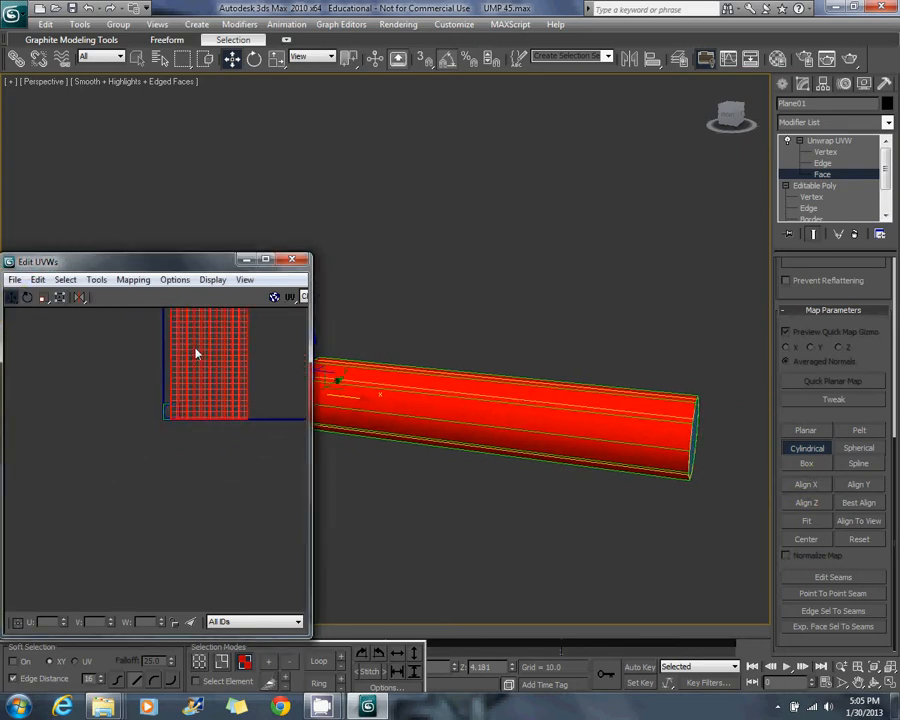
{"action": "left_click", "coordinate": [806, 449]}
{"action": "left_click_drag", "start_coordinate": [202, 354], "coordinate": [118, 521]}
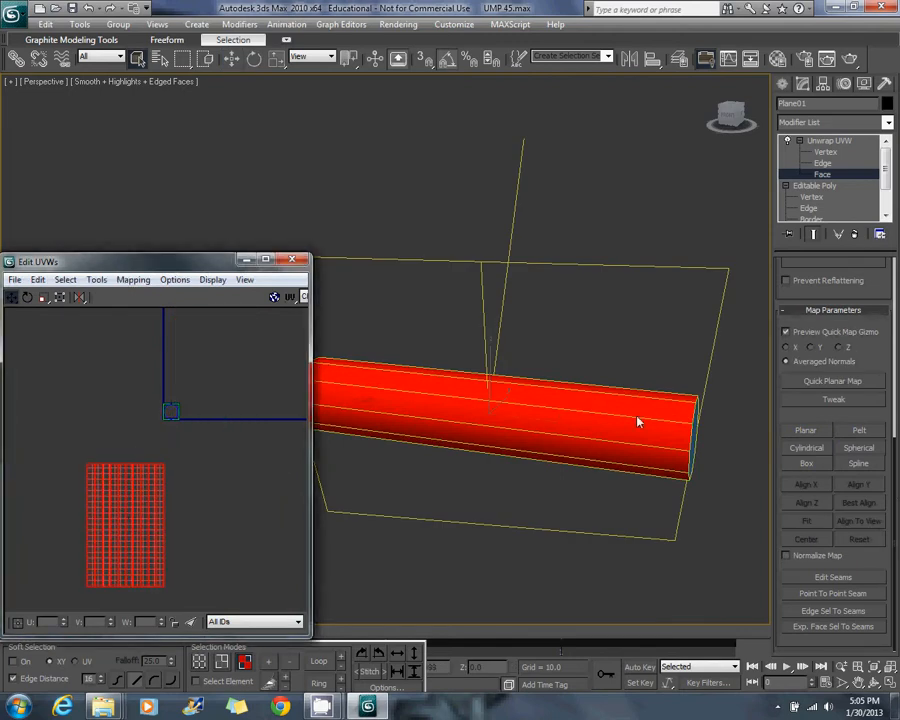
Planar-map the suppressor's end cap faces and place their round shell beside the suppressor's side shell.
{"action": "middle_click_drag", "start_coordinate": [639, 421], "coordinate": [688, 465], "text": "alt"}
{"action": "left_click", "coordinate": [708, 465]}
{"action": "middle_click_drag", "start_coordinate": [536, 402], "coordinate": [737, 444], "text": "alt"}
{"action": "left_click", "coordinate": [418, 425]}
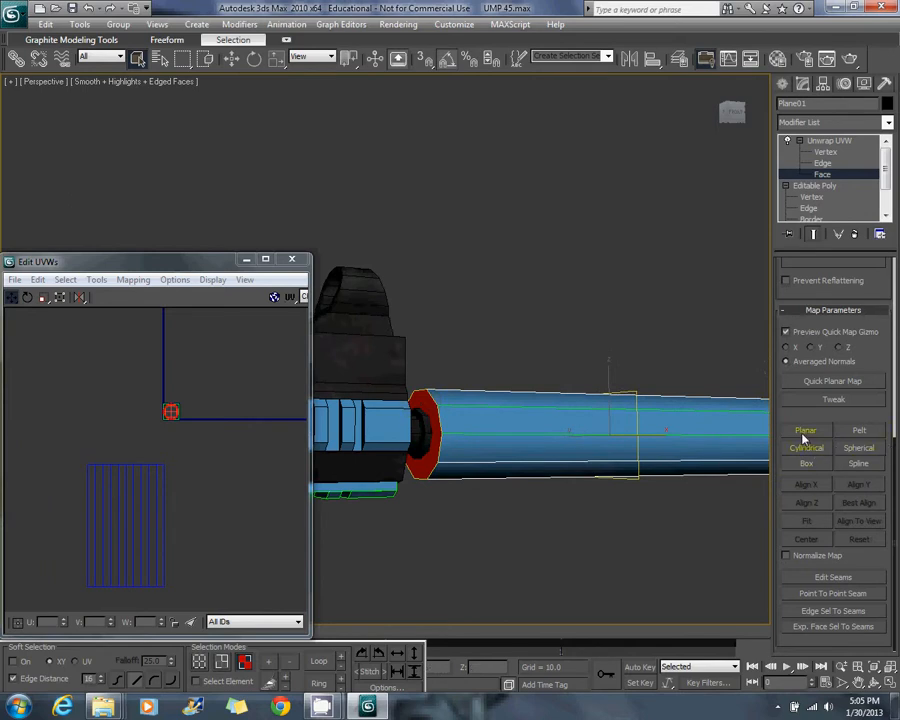
{"action": "left_click", "coordinate": [805, 430]}
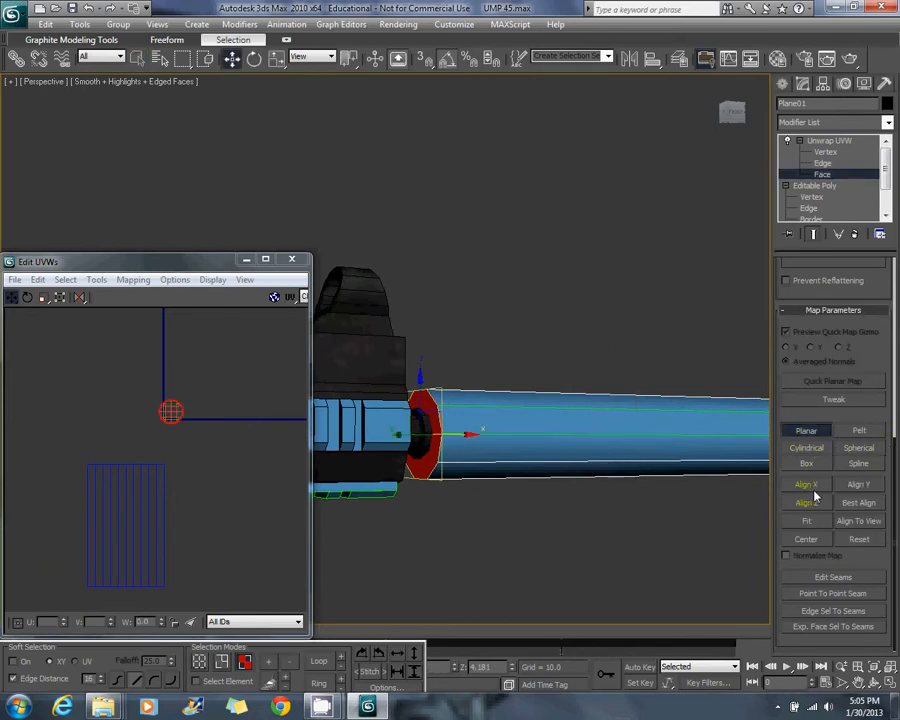
{"action": "left_click", "coordinate": [803, 428]}
{"action": "left_click_drag", "start_coordinate": [178, 403], "coordinate": [189, 571]}
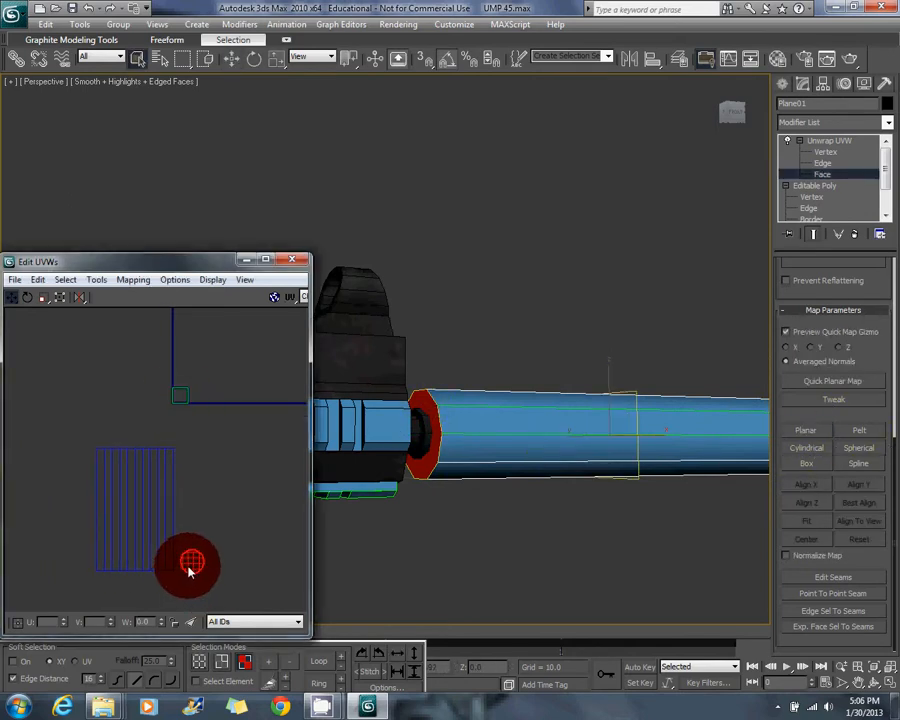
Select the rear block and the recessed faces between the teeth on the underbarrel rail's underside.
{"action": "left_click", "coordinate": [512, 315]}
{"action": "middle_click_drag", "start_coordinate": [512, 315], "coordinate": [430, 345], "text": "alt"}
{"action": "middle_click_drag", "start_coordinate": [400, 415], "coordinate": [560, 360]}
{"action": "mouse_move", "coordinate": [422, 368]}
{"action": "middle_mouse_down", "text": "alt"}
{"action": "mouse_move", "coordinate": [432, 338]}
{"action": "mouse_move", "coordinate": [434, 352]}
{"action": "middle_mouse_up", "text": "alt"}
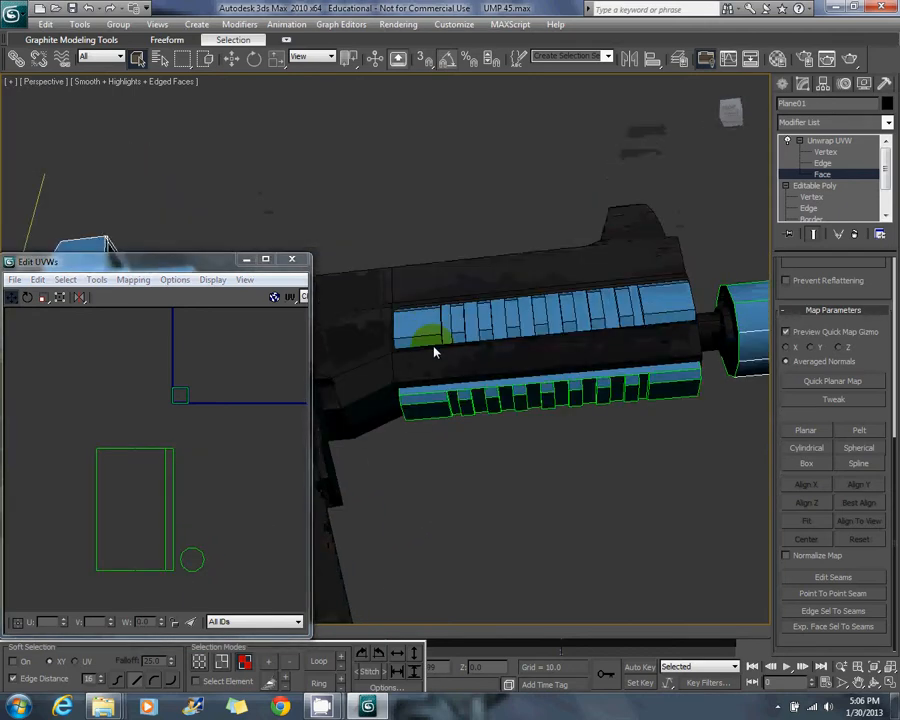
{"action": "left_click", "coordinate": [432, 408]}
{"action": "scroll", "coordinate": [457, 398], "scroll_direction": "up", "scroll_amount": 5}
{"action": "scroll", "coordinate": [514, 358], "scroll_direction": "down", "scroll_amount": 7}
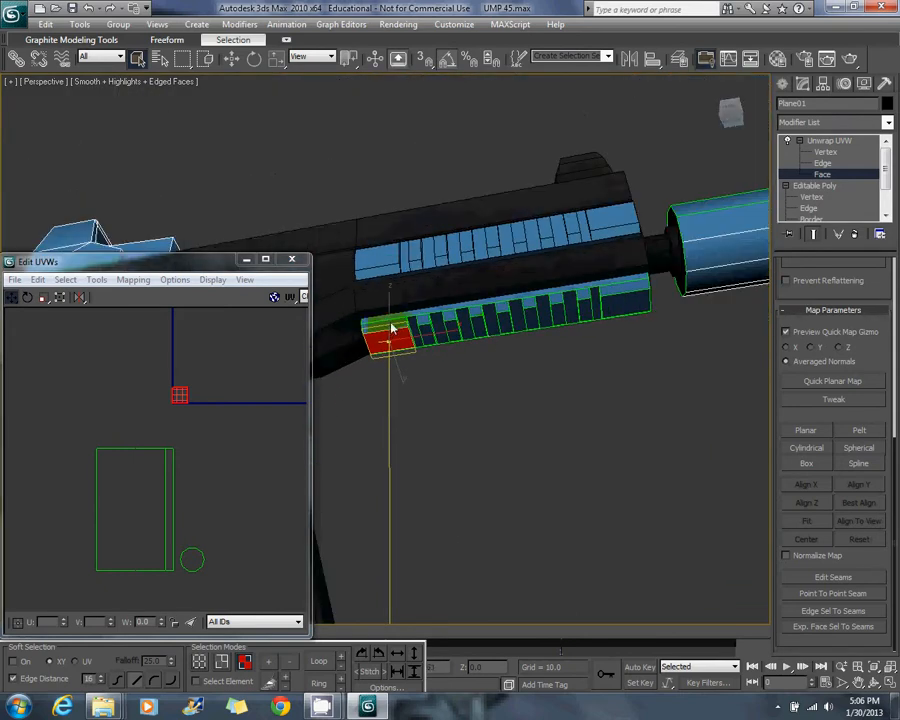
{"action": "middle_click_drag", "start_coordinate": [396, 341], "coordinate": [433, 348], "text": "alt"}
{"action": "scroll", "coordinate": [430, 348], "scroll_direction": "up", "scroll_amount": 3}
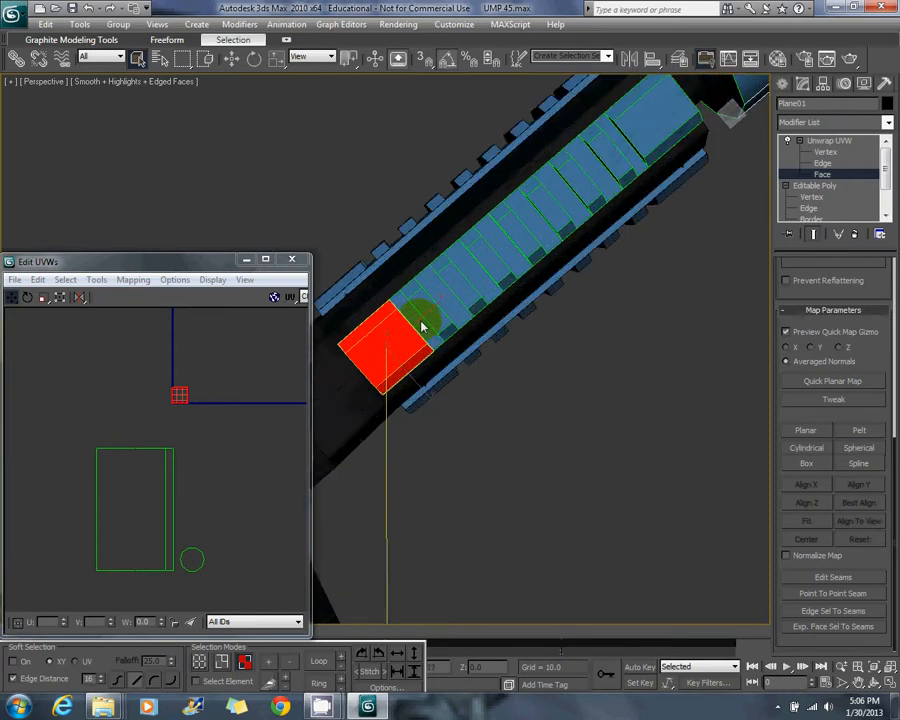
{"action": "left_click", "coordinate": [421, 323], "text": "ctrl"}
{"action": "left_click", "coordinate": [418, 300], "text": "ctrl"}
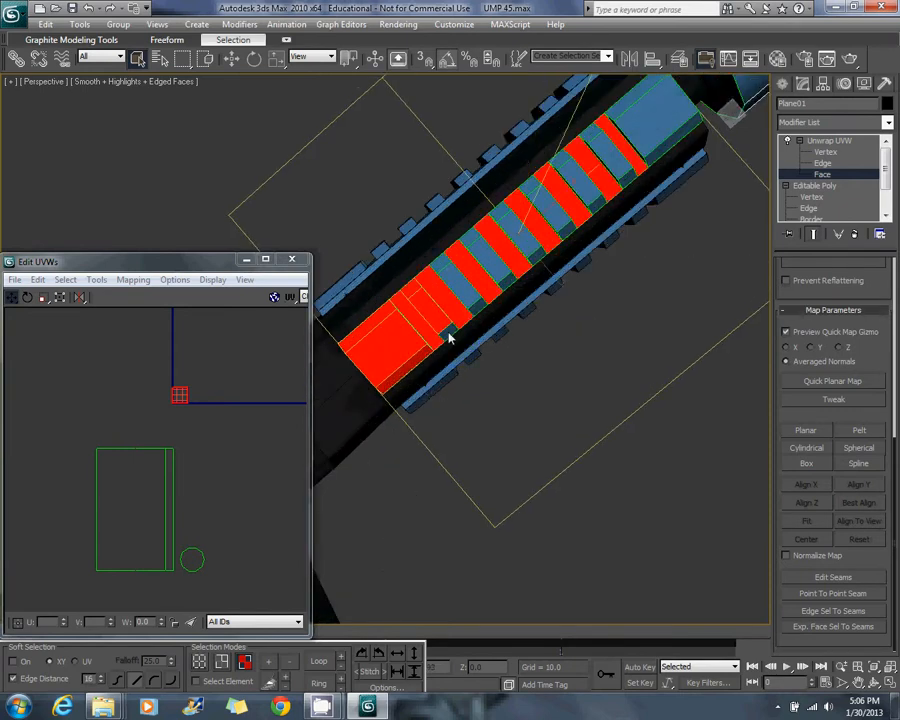
Add the flat and chamfered faces of the rearmost three rail teeth to the face selection.
{"action": "left_click", "coordinate": [448, 335], "text": "ctrl"}
{"action": "left_click", "coordinate": [473, 309], "text": "ctrl"}
{"action": "left_click", "coordinate": [467, 295], "text": "ctrl"}
{"action": "left_click", "coordinate": [444, 267], "text": "ctrl"}
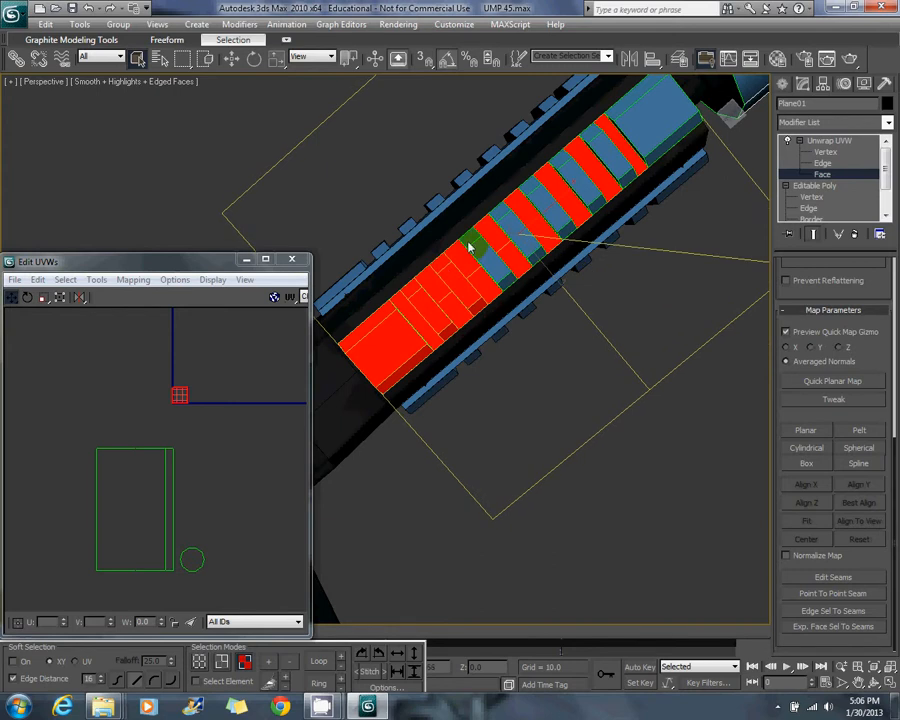
{"action": "left_click", "coordinate": [469, 244], "text": "ctrl"}
{"action": "left_click", "coordinate": [489, 261], "text": "ctrl"}
{"action": "left_click", "coordinate": [507, 286], "text": "ctrl"}
{"action": "left_click", "coordinate": [535, 259], "text": "ctrl"}
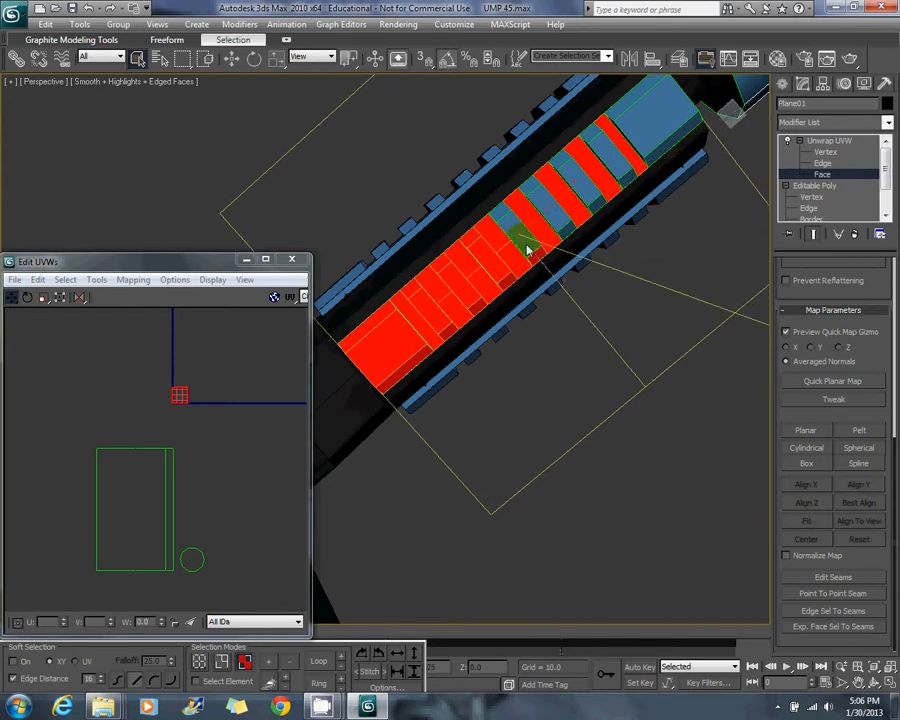
Add the remaining teeth and the front block of the rail's underside to the face selection.
{"action": "left_click", "coordinate": [527, 248], "text": "ctrl"}
{"action": "left_click", "coordinate": [503, 217], "text": "ctrl"}
{"action": "left_click", "coordinate": [536, 193], "text": "ctrl"}
{"action": "left_click", "coordinate": [546, 206], "text": "ctrl"}
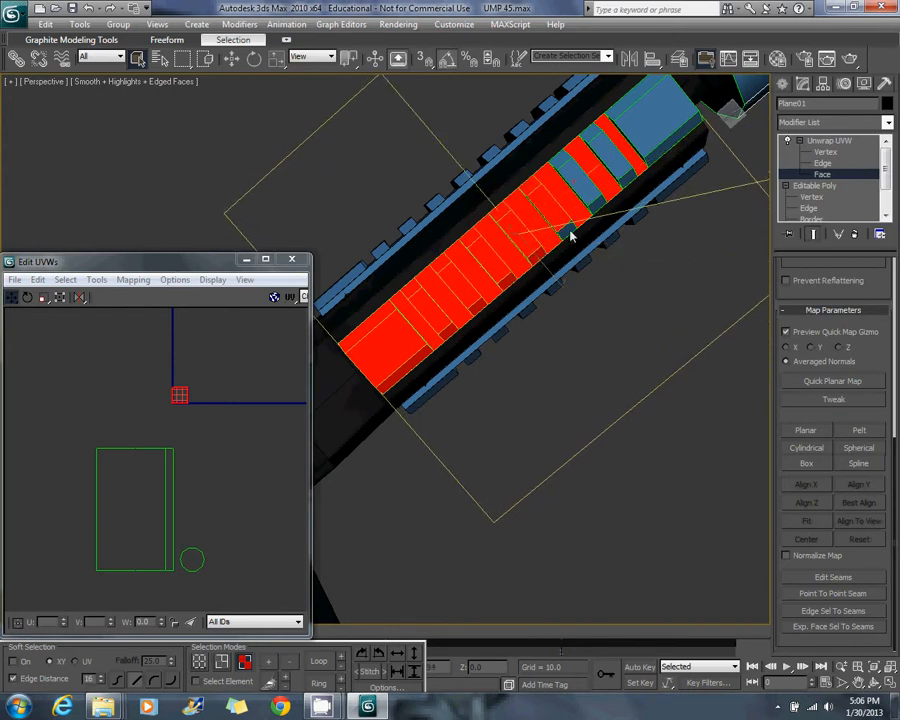
{"action": "left_click", "coordinate": [569, 235], "text": "ctrl"}
{"action": "left_click", "coordinate": [596, 203], "text": "ctrl"}
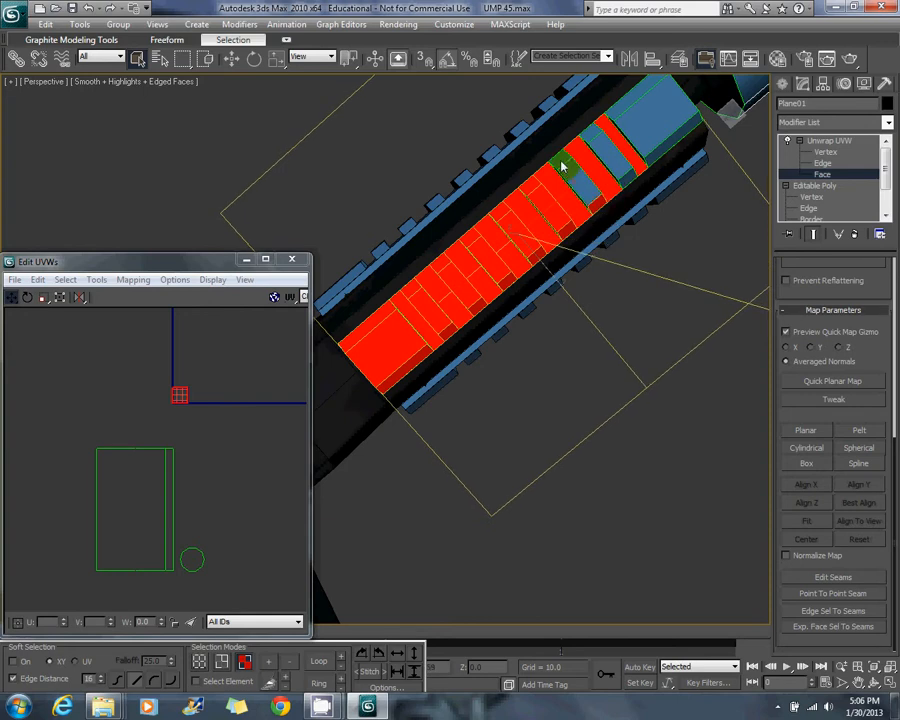
{"action": "left_click", "coordinate": [566, 164], "text": "ctrl"}
{"action": "middle_click_drag", "start_coordinate": [578, 158], "coordinate": [592, 240]}
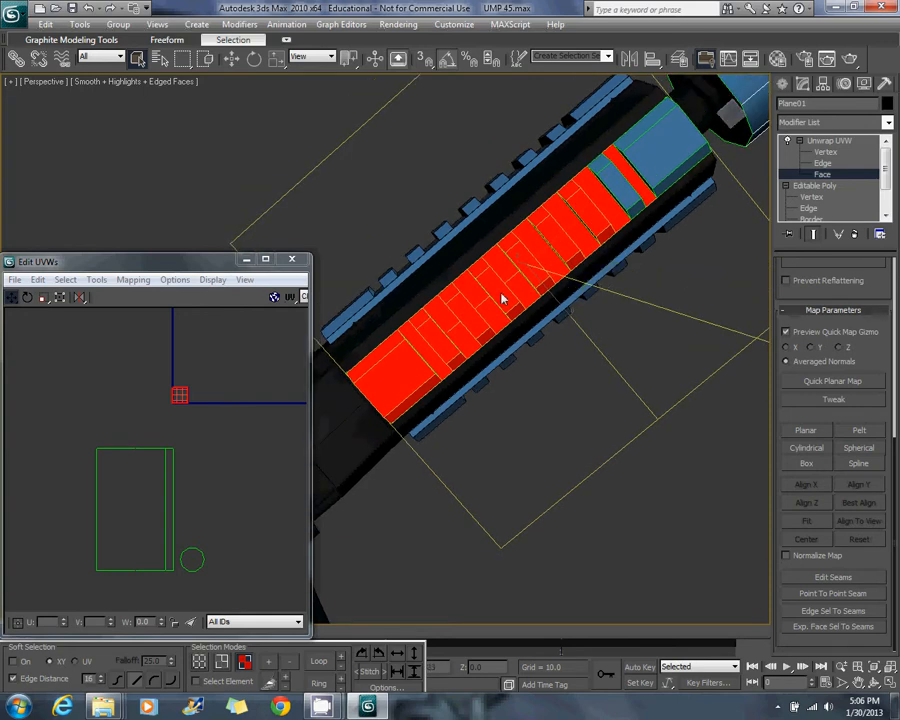
{"action": "middle_click_drag", "start_coordinate": [503, 298], "coordinate": [470, 358], "text": "alt"}
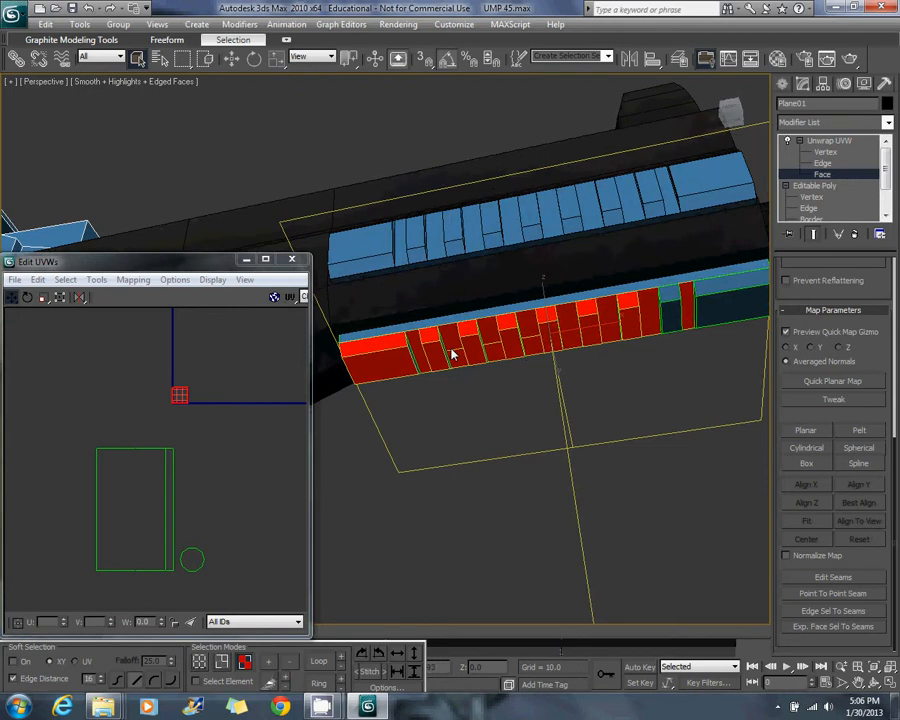
{"action": "key", "text": "ctrl+z"}
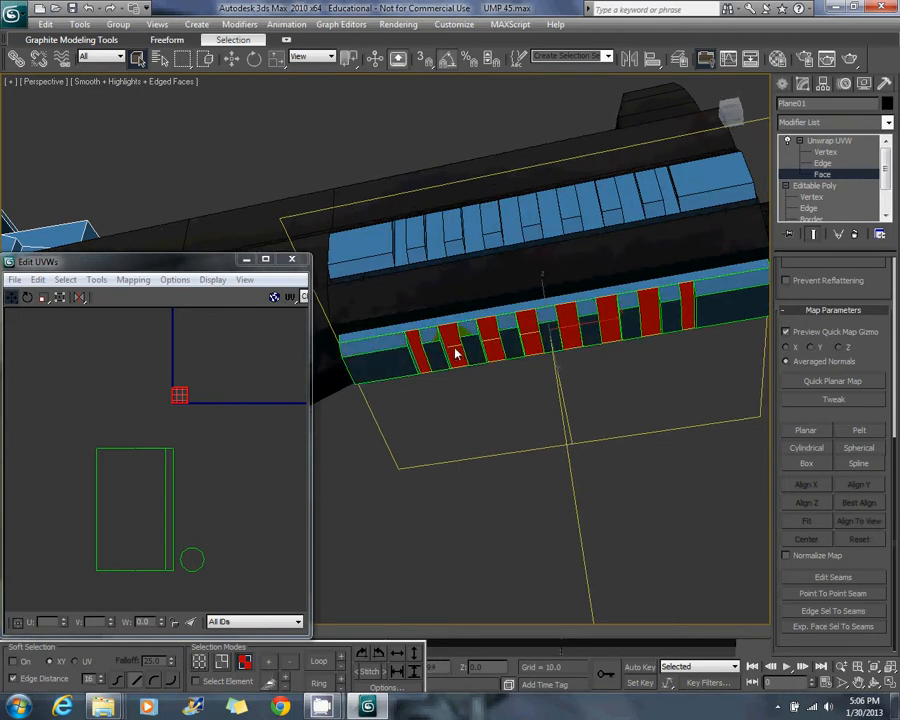
{"action": "key", "text": "ctrl+y"}
{"action": "middle_click_drag", "start_coordinate": [675, 314], "coordinate": [580, 262], "text": "alt"}
Apply a planar mapping aligned to Z to the rail's underside faces and move their shell above the UV square.
{"action": "left_click", "coordinate": [799, 431]}
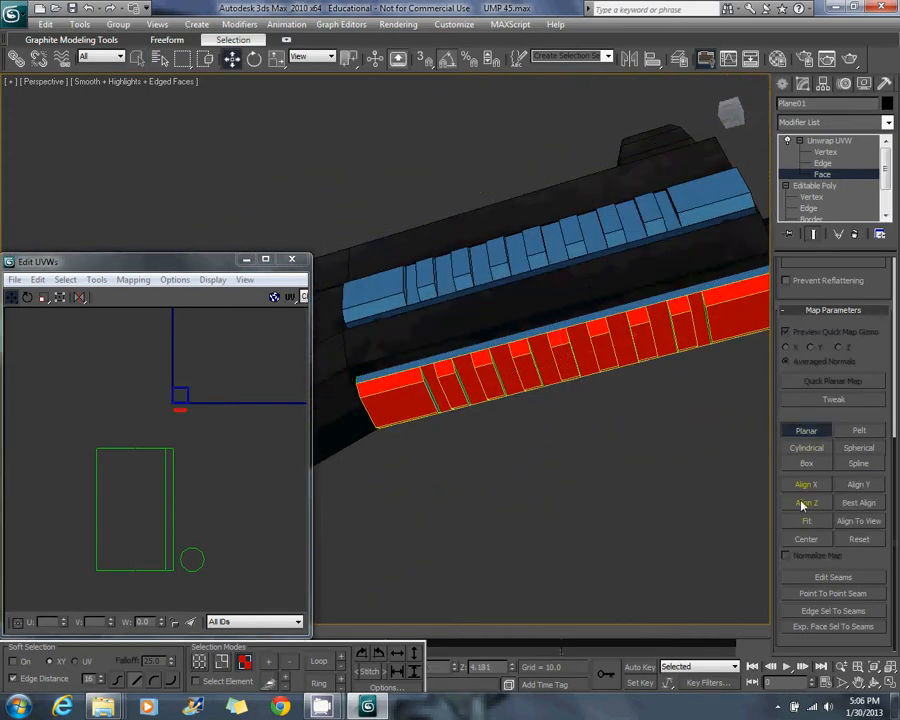
{"action": "left_click", "coordinate": [808, 503]}
{"action": "left_click", "coordinate": [806, 430]}
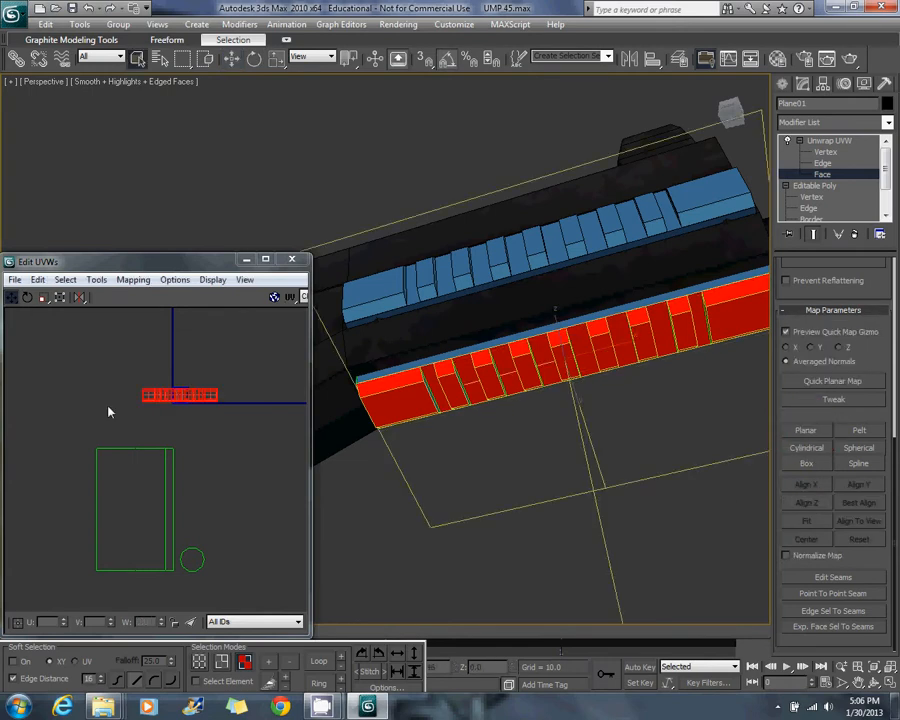
{"action": "middle_click_drag", "start_coordinate": [301, 355], "coordinate": [136, 443]}
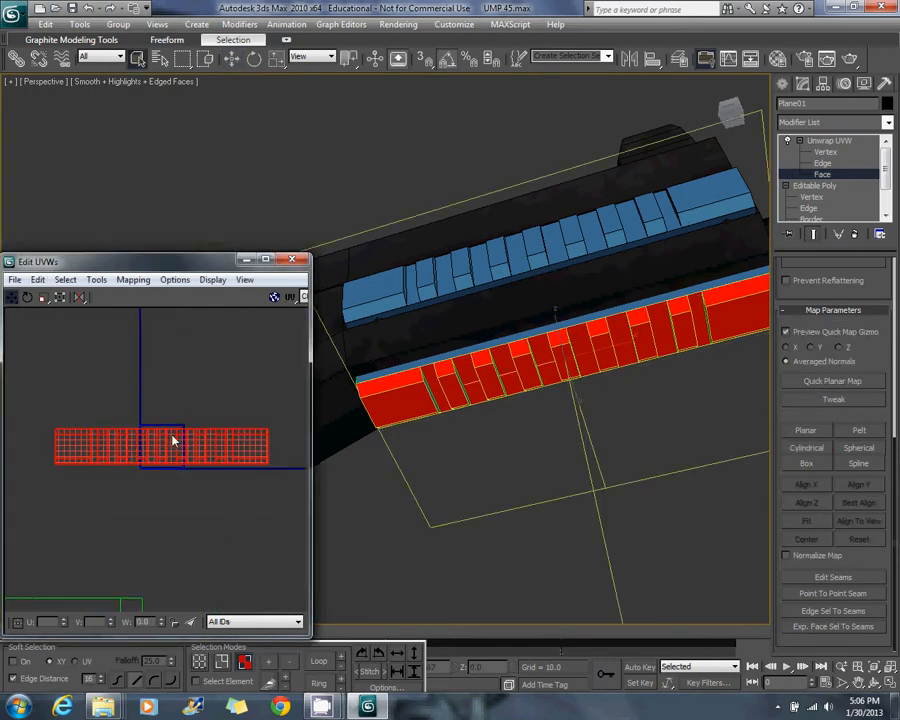
{"action": "left_click_drag", "start_coordinate": [172, 435], "coordinate": [182, 354]}
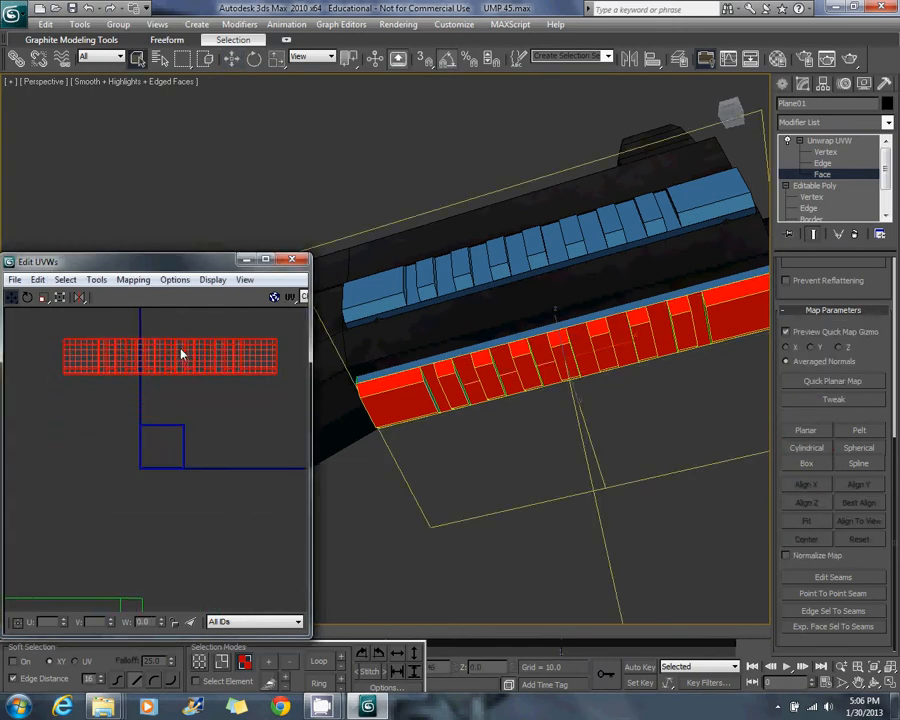
Planar-map the underbarrel rail's long side strips aligned to Y and place their shell directly above the underside shell.
{"action": "left_click", "coordinate": [428, 366]}
{"action": "middle_click_drag", "start_coordinate": [518, 374], "coordinate": [542, 308], "text": "alt"}
{"action": "left_click", "coordinate": [806, 430]}
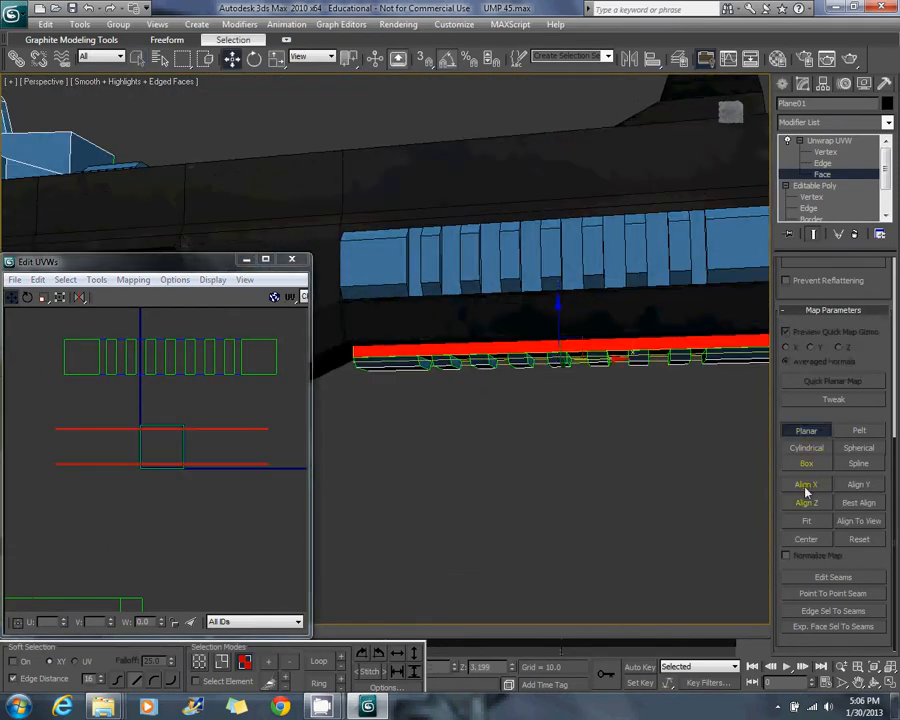
{"action": "left_click", "coordinate": [805, 487]}
{"action": "left_click", "coordinate": [850, 484]}
{"action": "left_click", "coordinate": [805, 430]}
{"action": "left_click", "coordinate": [194, 431]}
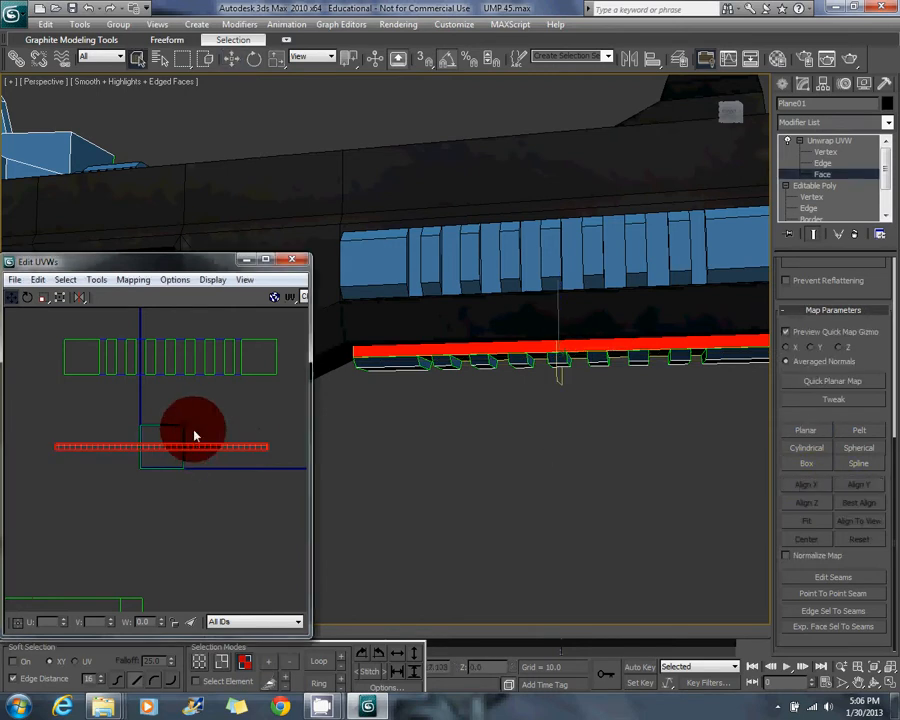
{"action": "left_click_drag", "start_coordinate": [194, 435], "coordinate": [208, 335]}
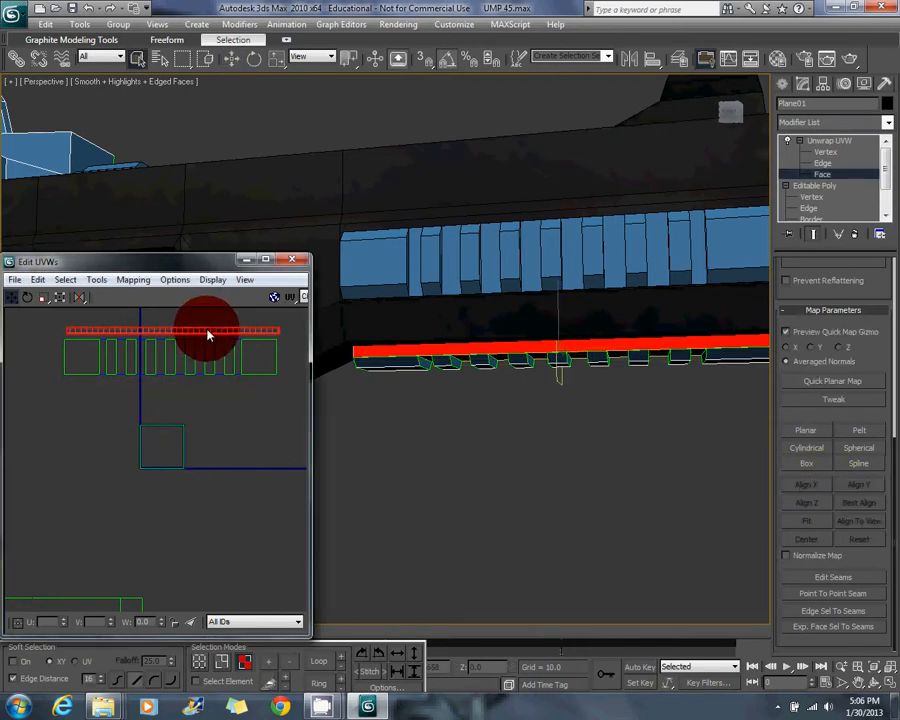
Select the underbarrel rail's front and rear end faces together with the front and rear walls of its teeth.
{"action": "middle_click_drag", "start_coordinate": [400, 360], "coordinate": [332, 362], "text": "alt"}
{"action": "left_click", "coordinate": [327, 362]}
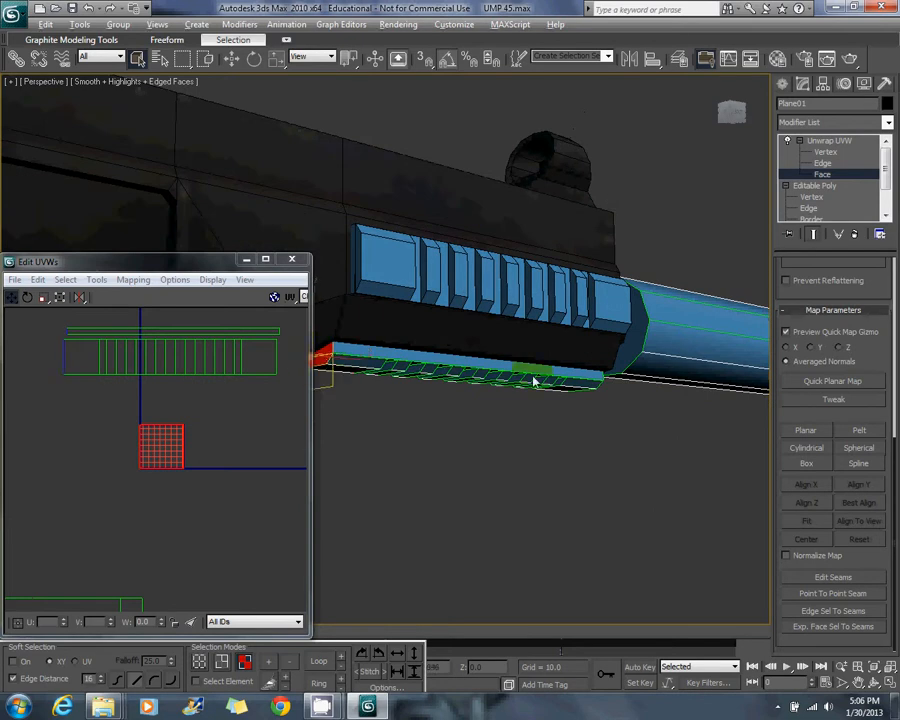
{"action": "mouse_move", "coordinate": [534, 381]}
{"action": "middle_mouse_down", "text": "alt"}
{"action": "mouse_move", "coordinate": [388, 376]}
{"action": "mouse_move", "coordinate": [418, 354]}
{"action": "mouse_move", "coordinate": [477, 375]}
{"action": "mouse_move", "coordinate": [537, 357]}
{"action": "middle_mouse_up", "text": "alt"}
{"action": "left_click", "coordinate": [500, 368], "text": "ctrl"}
{"action": "left_click", "coordinate": [473, 372], "text": "ctrl"}
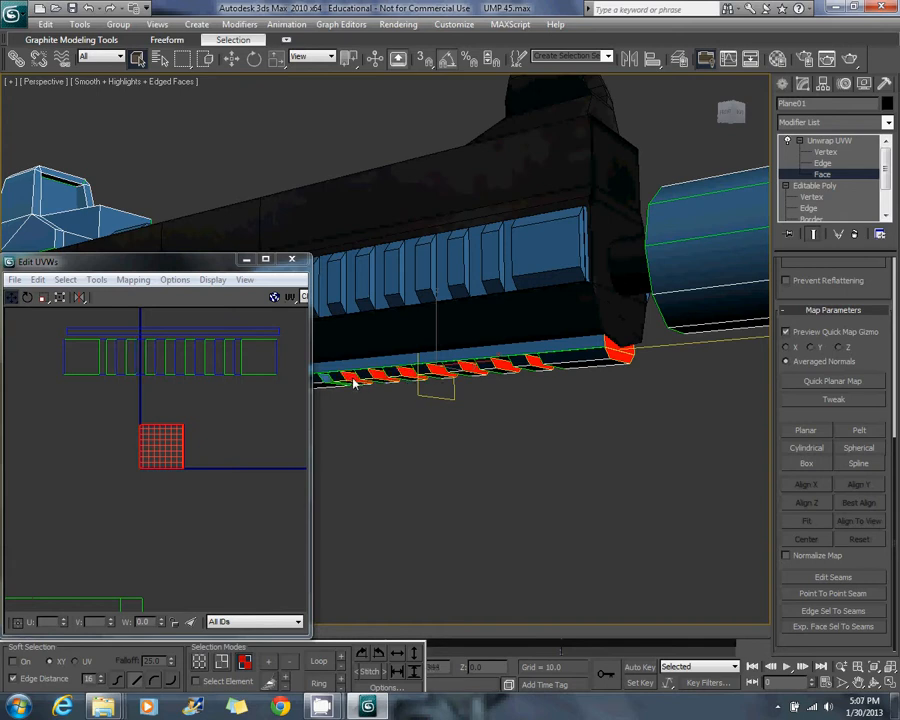
{"action": "middle_click_drag", "start_coordinate": [526, 396], "coordinate": [512, 455], "text": "alt"}
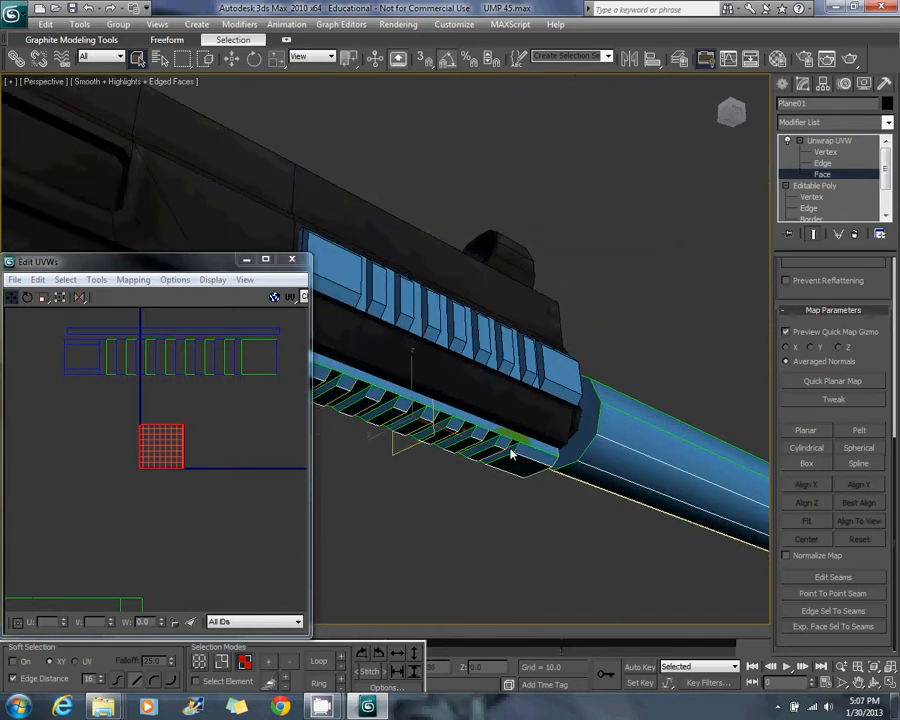
{"action": "left_click", "coordinate": [426, 427], "text": "ctrl"}
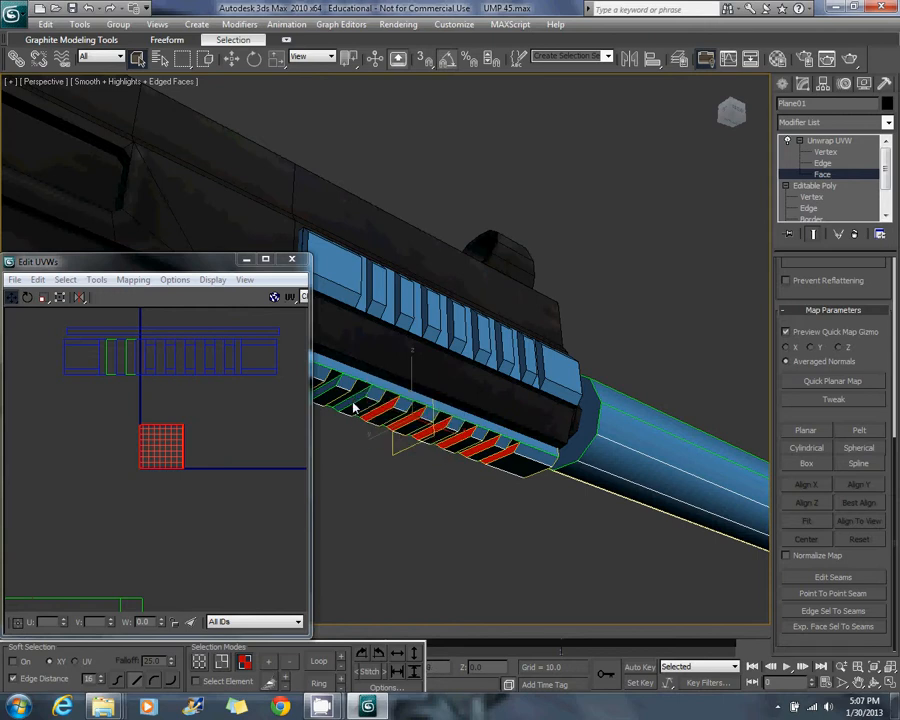
{"action": "middle_click_drag", "start_coordinate": [360, 392], "coordinate": [560, 400], "text": "alt"}
Apply a planar mapping aligned to X to the rail's end and tooth walls and move their shell above the other rail shells.
{"action": "left_click", "coordinate": [806, 430]}
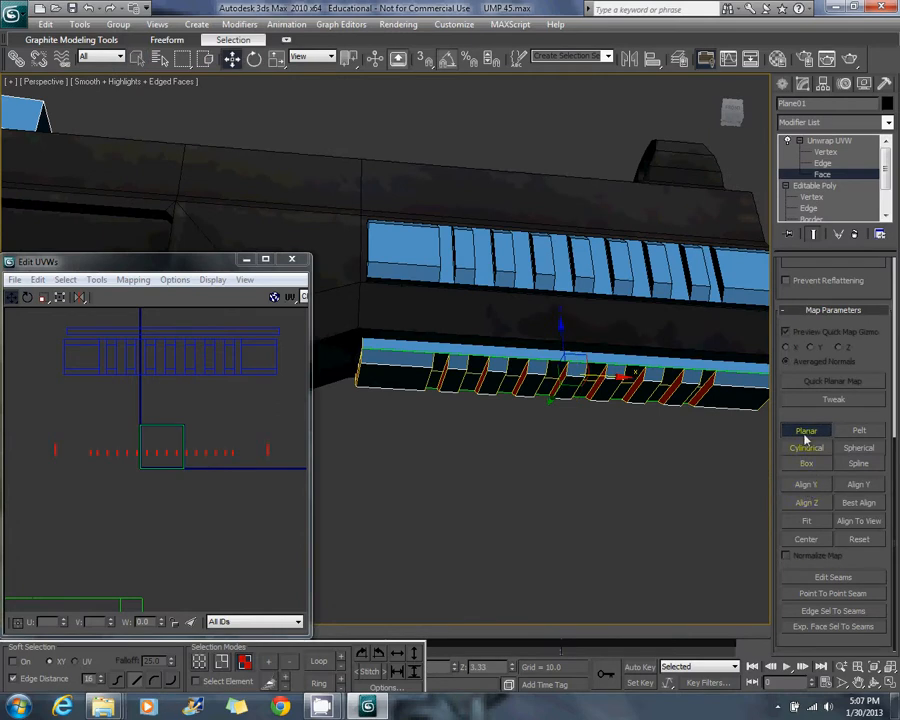
{"action": "left_click", "coordinate": [815, 487]}
{"action": "left_click", "coordinate": [822, 428]}
{"action": "middle_click_drag", "start_coordinate": [172, 452], "coordinate": [156, 516]}
{"action": "left_click_drag", "start_coordinate": [133, 515], "coordinate": [250, 455]}
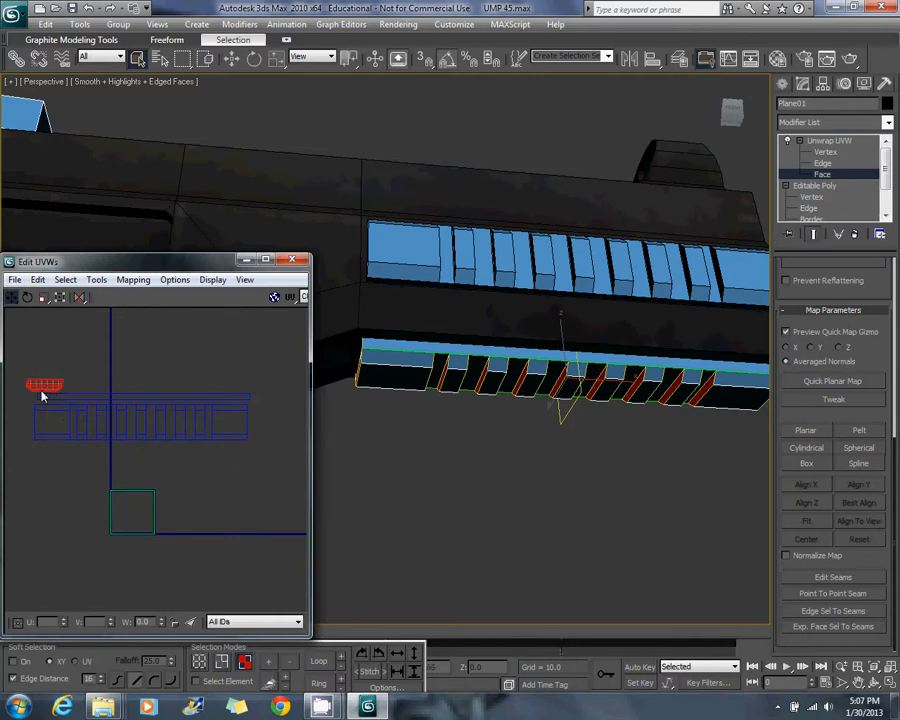
Rotate the rail's end and tooth wall shell 90 degrees and place it beside the end of the underside shell.
{"action": "left_click_drag", "start_coordinate": [34, 450], "coordinate": [53, 458]}
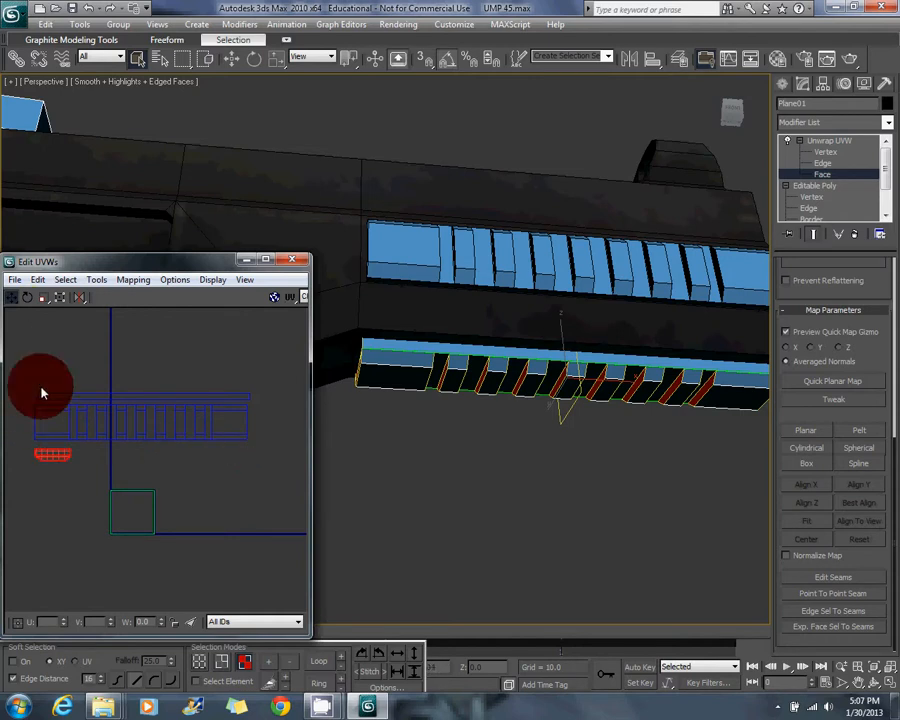
{"action": "left_click_drag", "start_coordinate": [42, 393], "coordinate": [66, 472]}
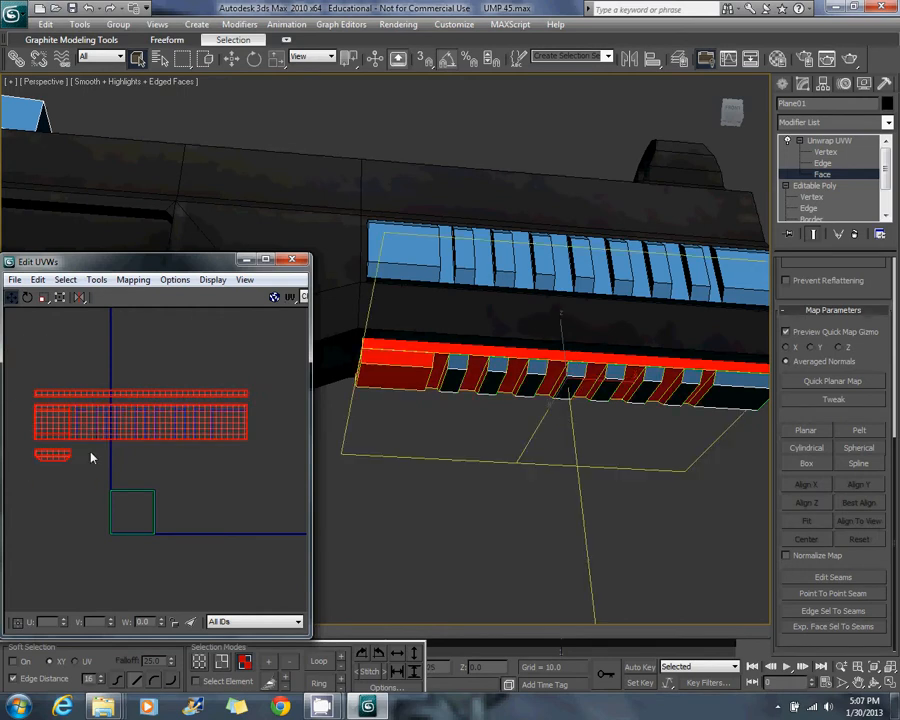
{"action": "middle_click_drag", "start_coordinate": [90, 484], "coordinate": [106, 420]}
{"action": "scroll", "coordinate": [106, 420], "scroll_direction": "down", "scroll_amount": 3}
{"action": "scroll", "coordinate": [63, 403], "scroll_direction": "up", "scroll_amount": 3}
{"action": "left_click_drag", "start_coordinate": [110, 413], "coordinate": [153, 288]}
{"action": "left_click", "coordinate": [28, 297]}
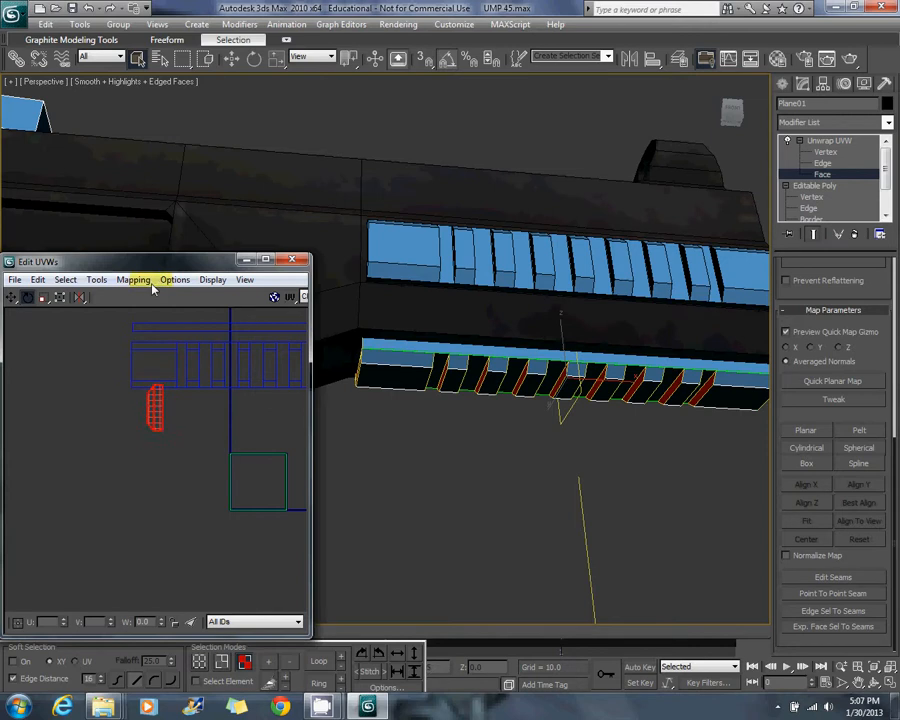
{"action": "left_click", "coordinate": [12, 297]}
{"action": "left_click_drag", "start_coordinate": [153, 424], "coordinate": [119, 385]}
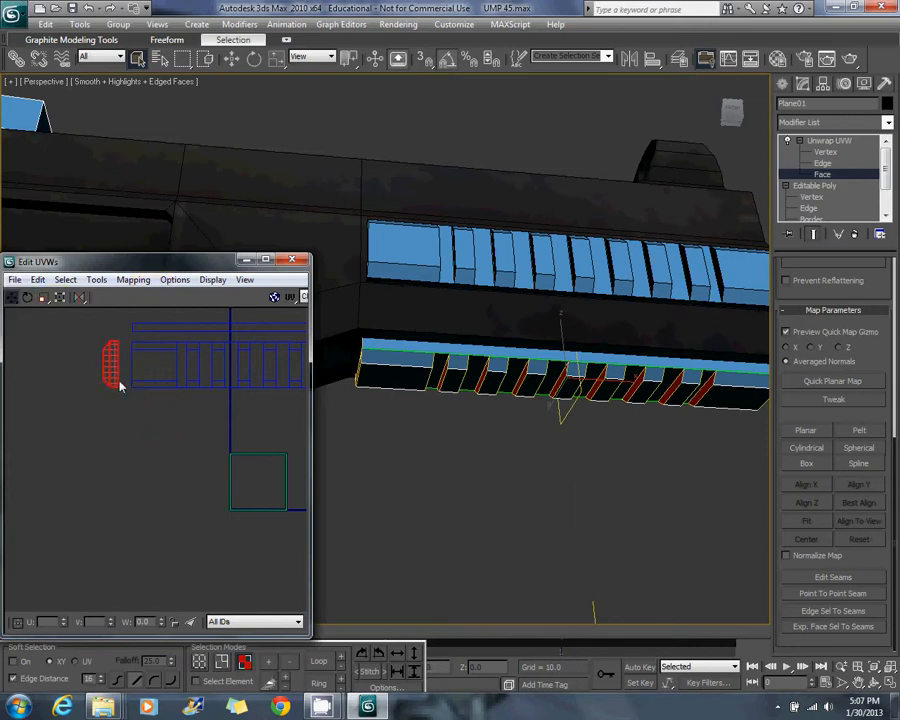
{"action": "left_click", "coordinate": [60, 297]}
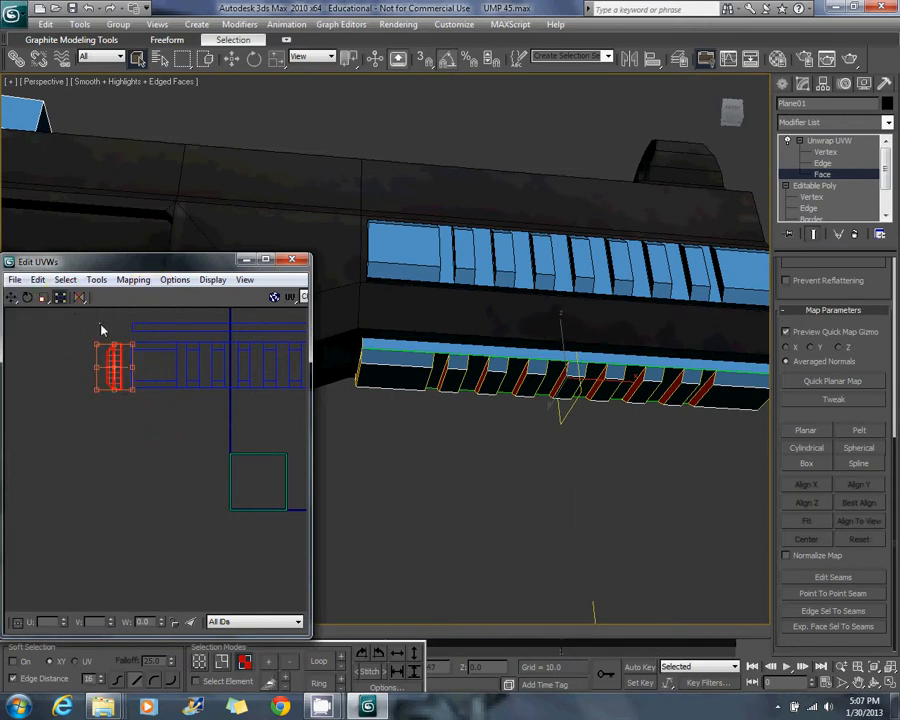
{"action": "left_click_drag", "start_coordinate": [101, 328], "coordinate": [178, 242]}
{"action": "left_click", "coordinate": [28, 297]}
{"action": "scroll", "coordinate": [212, 415], "scroll_direction": "down", "scroll_amount": 4}
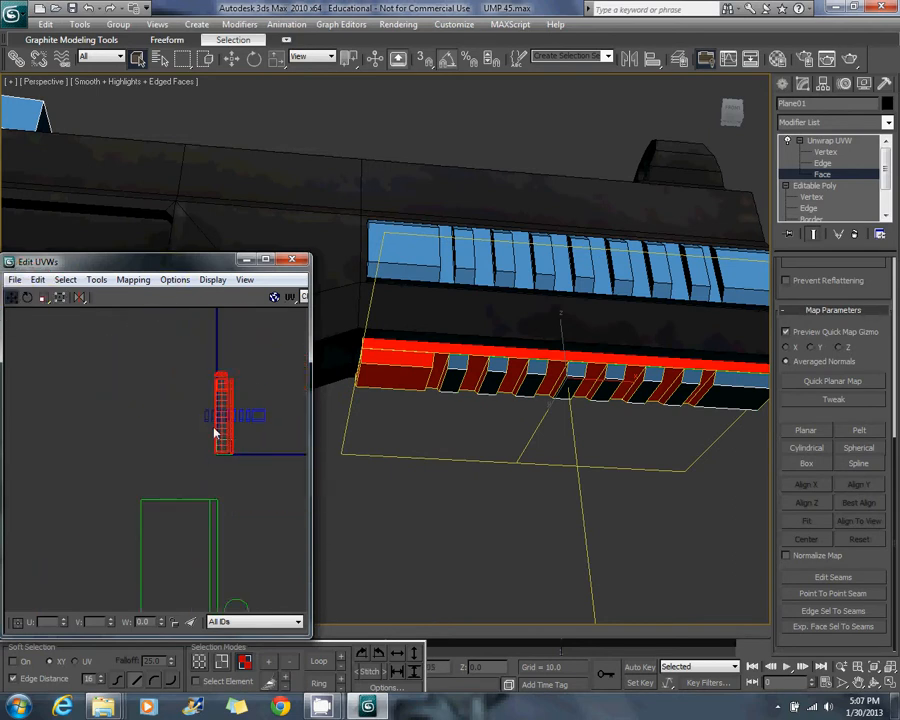
{"action": "middle_click_drag", "start_coordinate": [215, 428], "coordinate": [183, 337]}
{"action": "left_click_drag", "start_coordinate": [186, 335], "coordinate": [199, 473]}
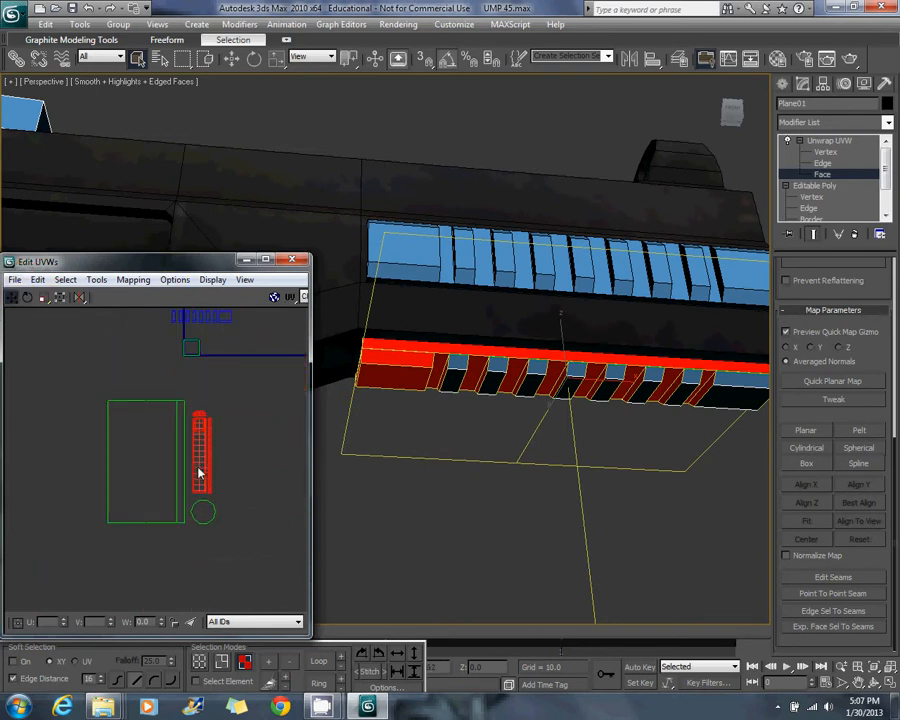
{"action": "middle_click_drag", "start_coordinate": [231, 400], "coordinate": [241, 502]}
{"action": "key", "text": "ctrl+z"}
{"action": "key", "text": "ctrl+z"}
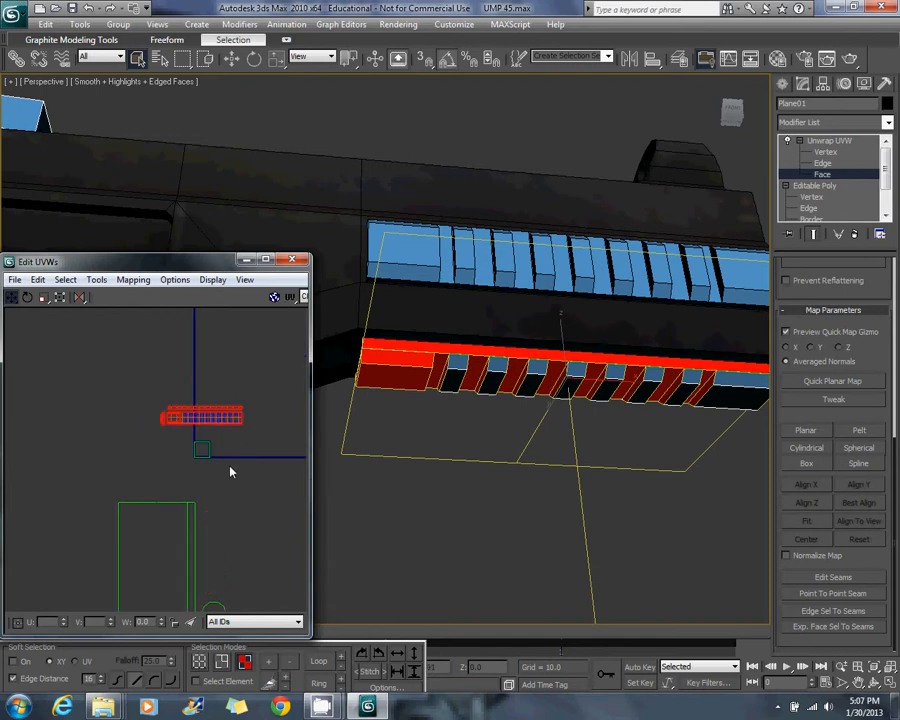
Select all the rail shells, rotate them upright and place them beside the suppressor's rectangular shell, above its circular cap.
{"action": "left_click_drag", "start_coordinate": [126, 369], "coordinate": [265, 433]}
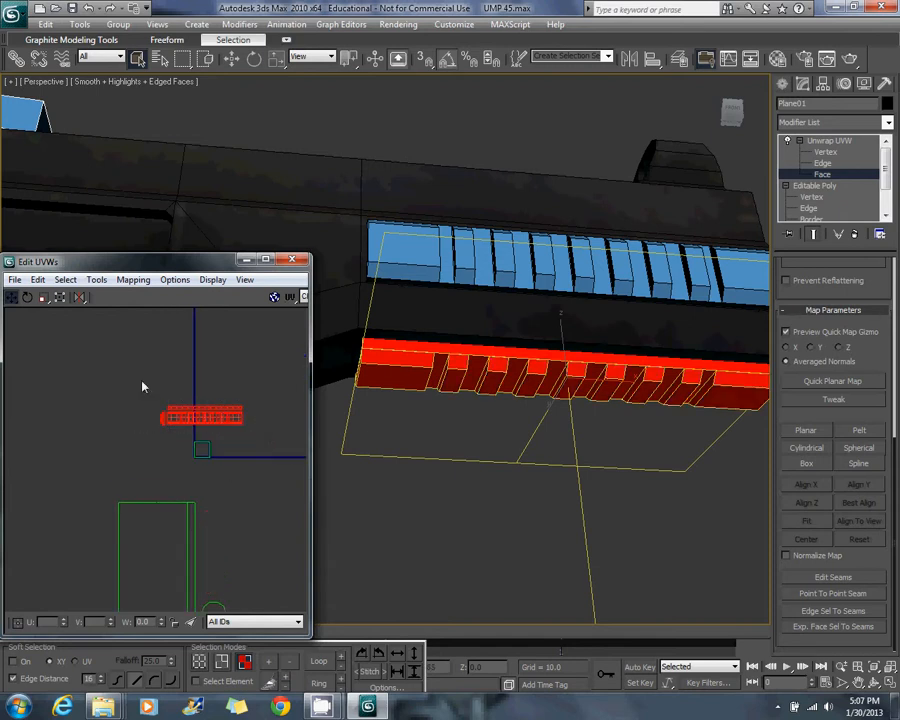
{"action": "left_click", "coordinate": [27, 298]}
{"action": "left_click_drag", "start_coordinate": [176, 428], "coordinate": [196, 302]}
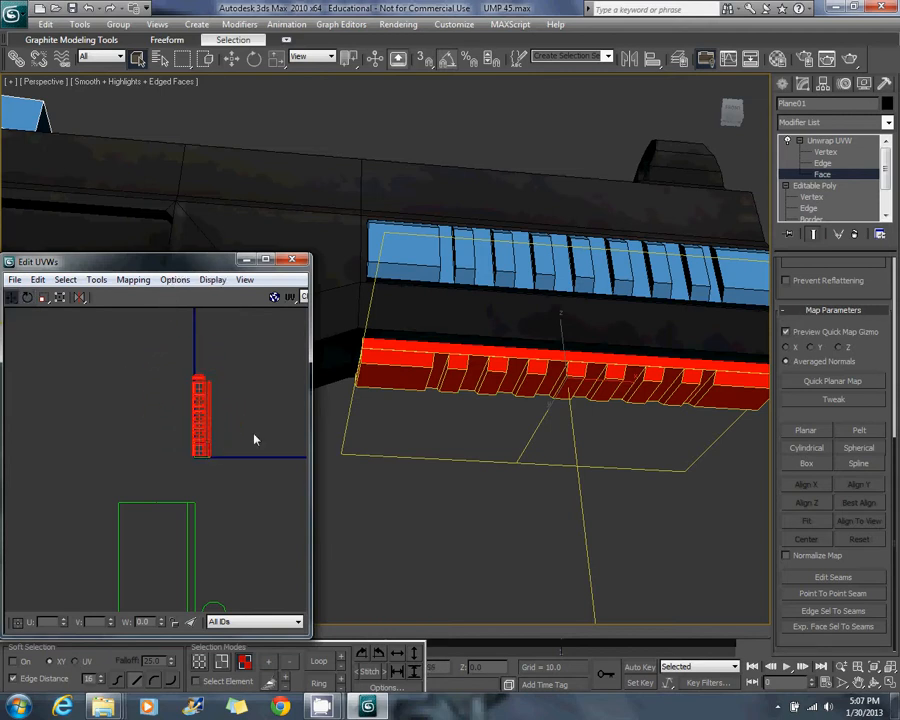
{"action": "left_click_drag", "start_coordinate": [203, 427], "coordinate": [214, 568]}
{"action": "middle_click_drag", "start_coordinate": [214, 568], "coordinate": [214, 518]}
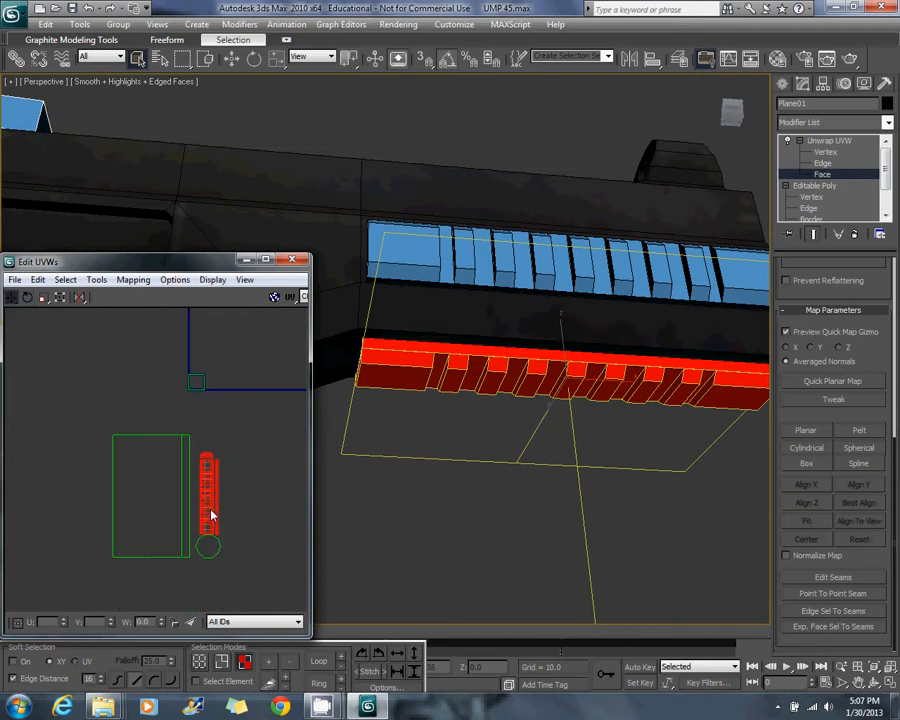
{"action": "left_click_drag", "start_coordinate": [209, 517], "coordinate": [206, 510]}
{"action": "left_click", "coordinate": [250, 490]}
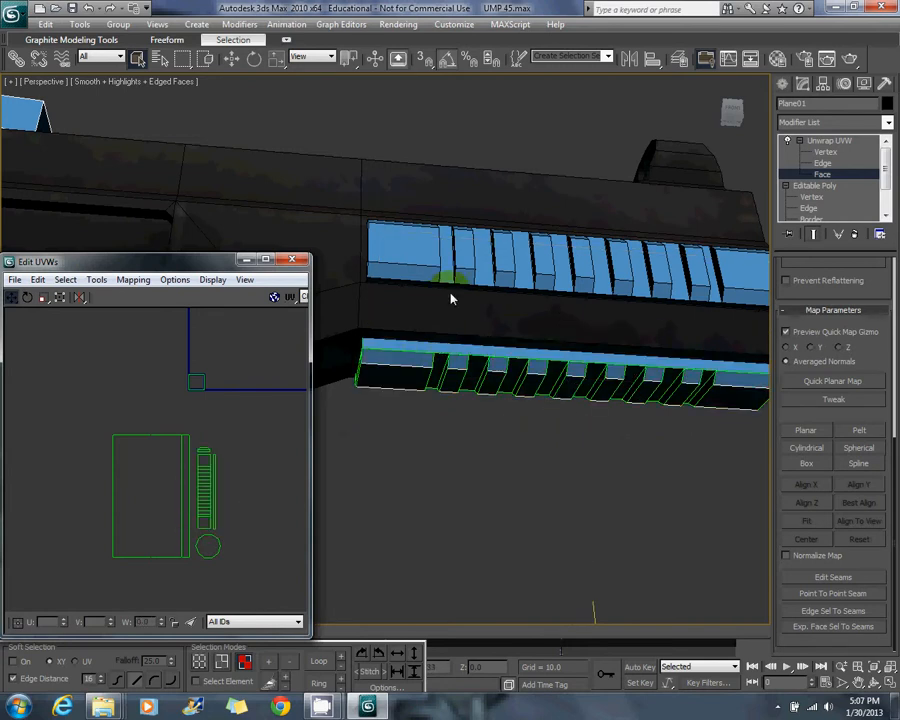
Collapse the combined attachments to Editable Poly so the Eotech sight's geometry can be edited.
{"action": "middle_click_drag", "start_coordinate": [205, 138], "coordinate": [392, 205]}
{"action": "middle_click_drag", "start_coordinate": [140, 178], "coordinate": [522, 322]}
{"action": "scroll", "coordinate": [473, 341], "scroll_direction": "up", "scroll_amount": 3}
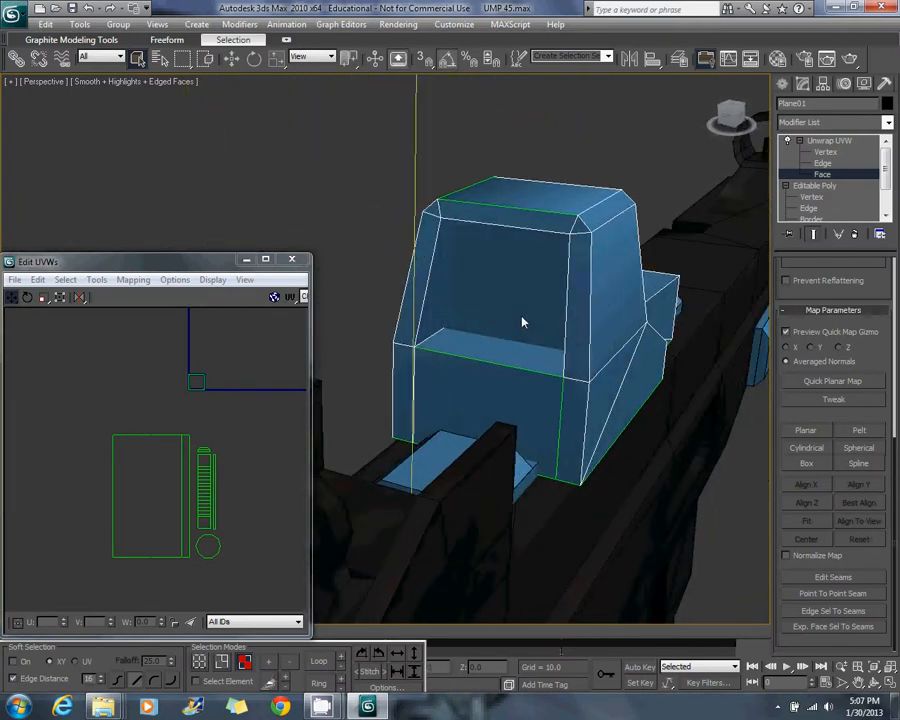
{"action": "right_click", "coordinate": [335, 195]}
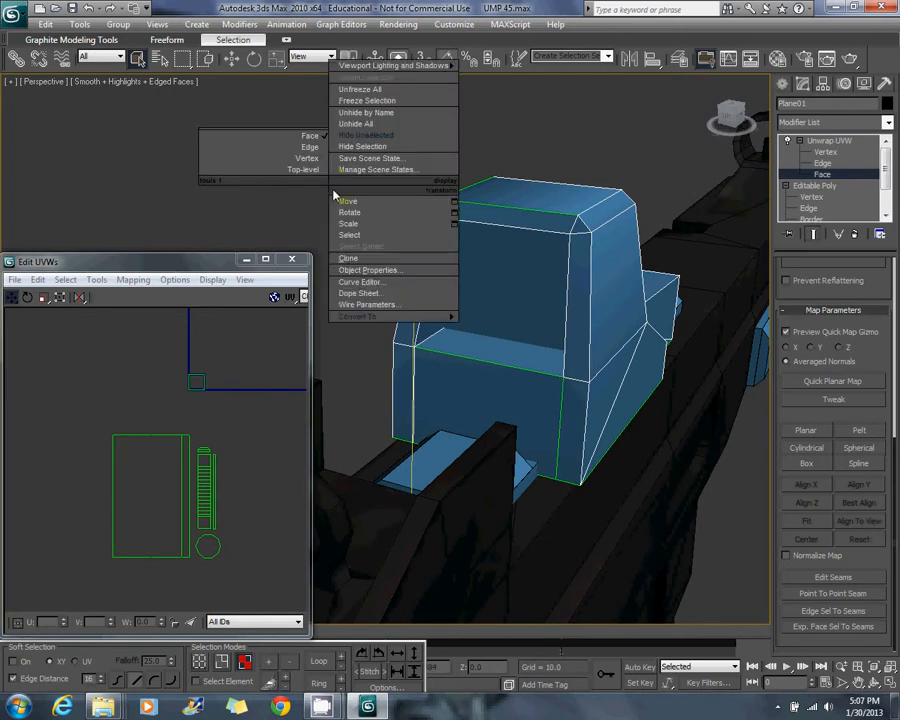
{"action": "mouse_move", "coordinate": [352, 316]}
{"action": "left_click", "coordinate": [490, 336]}
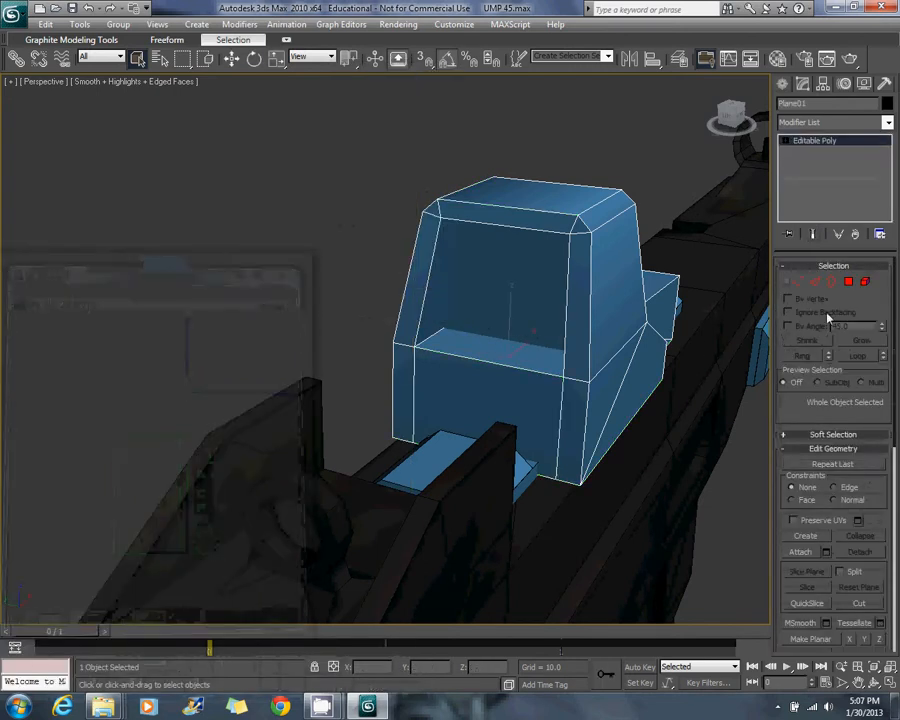
Detach the two polygons of the Eotech sight's lens as a separate object named Object01 and leave polygon editing.
{"action": "left_click", "coordinate": [849, 282]}
{"action": "middle_click_drag", "start_coordinate": [514, 290], "coordinate": [508, 252], "text": "alt"}
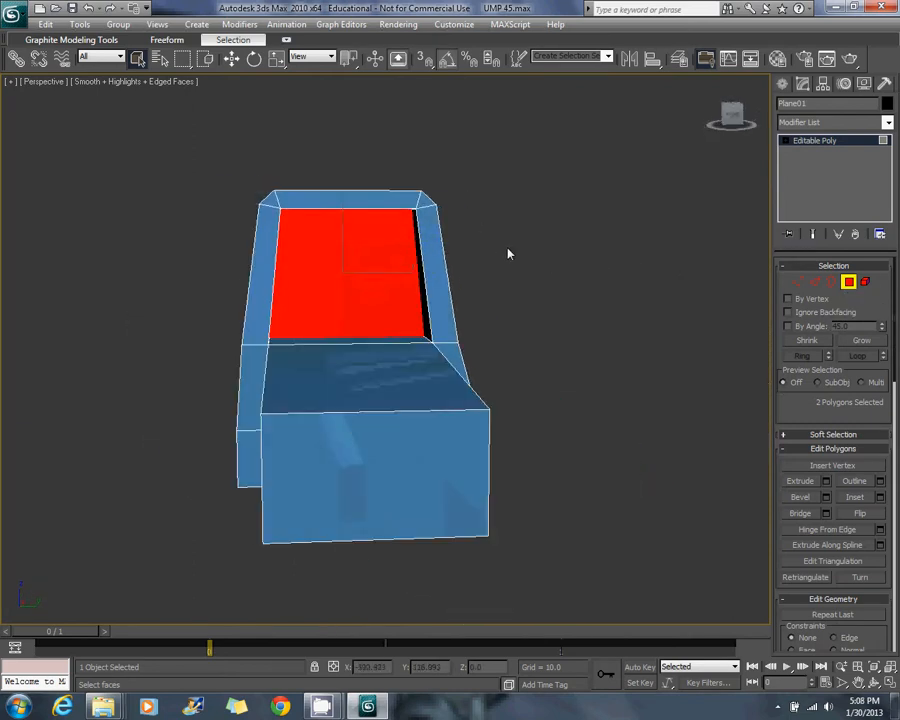
{"action": "left_click", "coordinate": [508, 252]}
{"action": "left_click", "coordinate": [372, 260]}
{"action": "middle_click_drag", "start_coordinate": [372, 260], "coordinate": [402, 267], "text": "alt"}
{"action": "left_click", "coordinate": [402, 267], "text": "ctrl"}
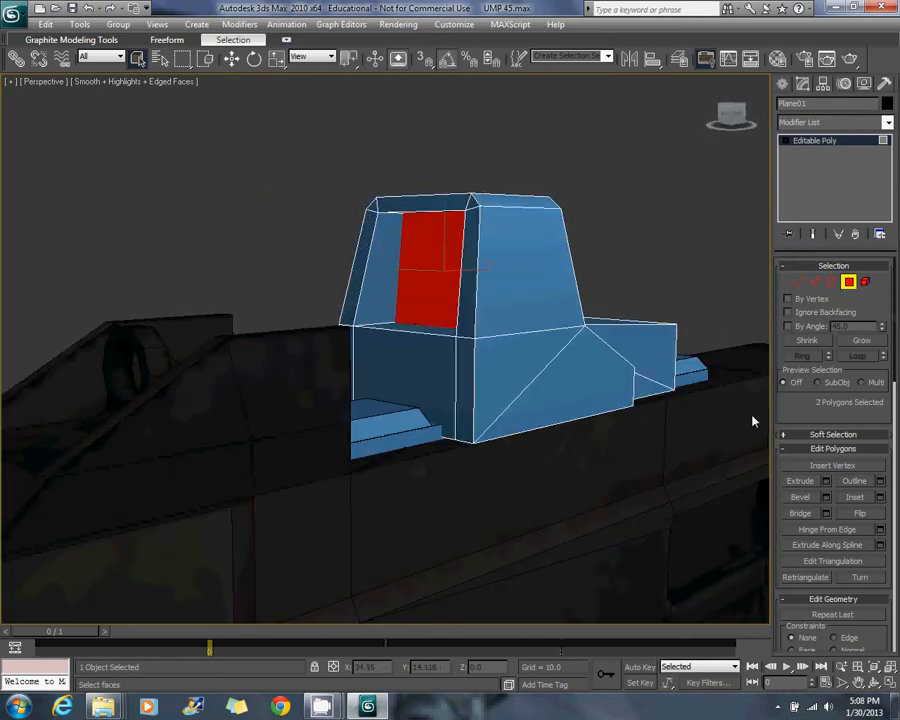
{"action": "left_click_drag", "start_coordinate": [866, 612], "coordinate": [826, 542]}
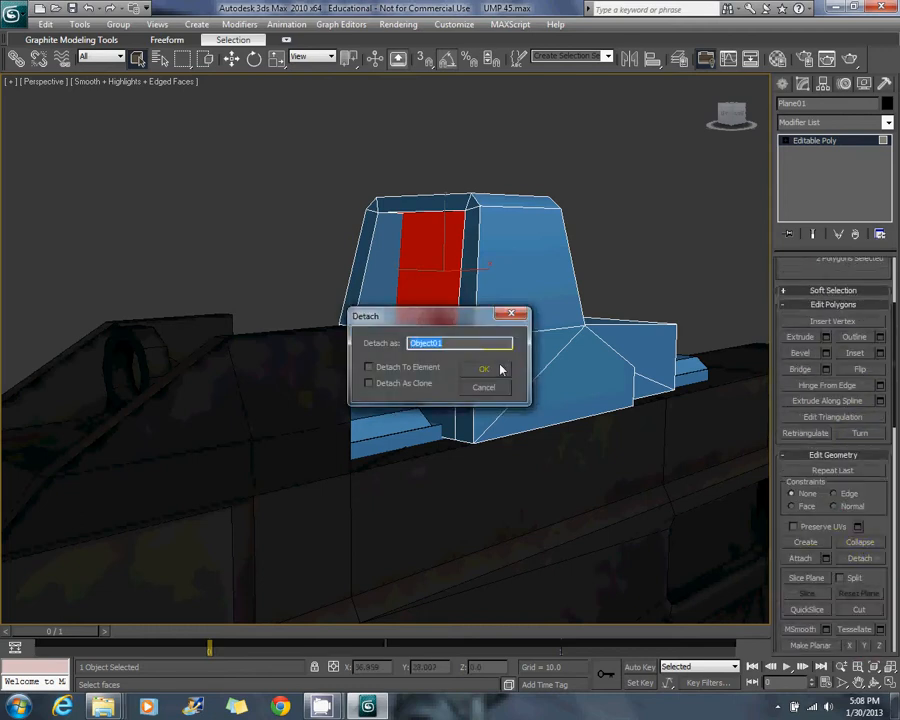
{"action": "left_click", "coordinate": [486, 369]}
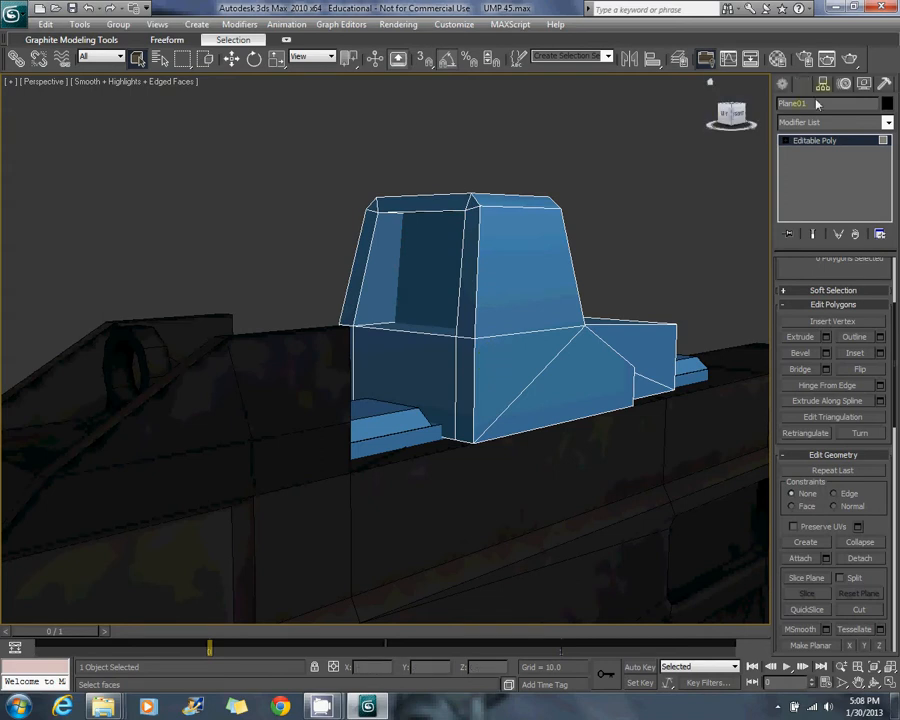
{"action": "left_click", "coordinate": [570, 307]}
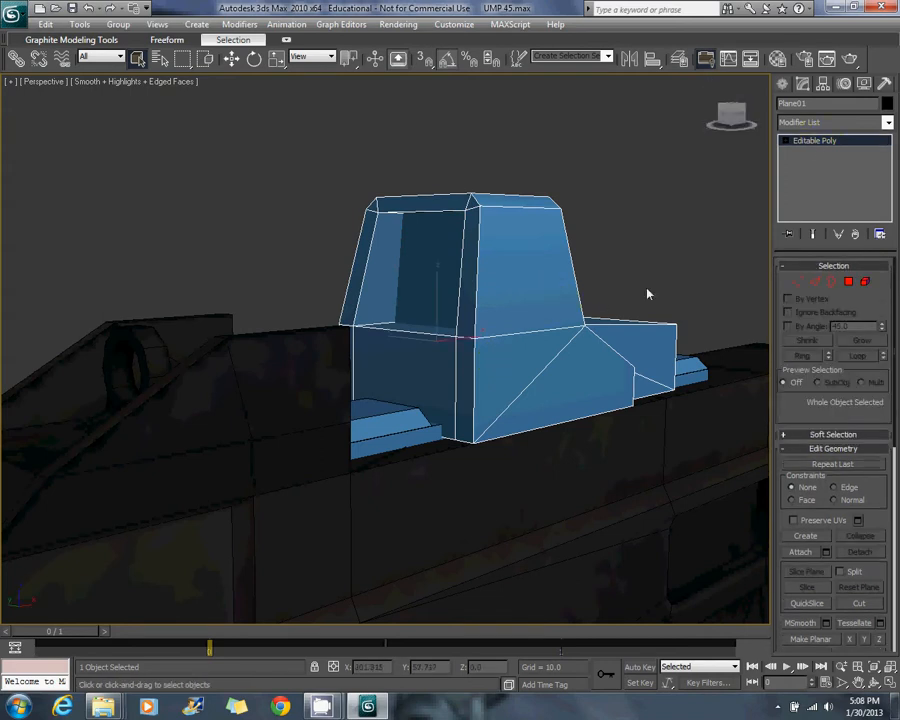
Apply an Unwrap UVW modifier to the attachments and switch the seams to thin display.
{"action": "left_click", "coordinate": [803, 127]}
{"action": "key", "text": "u"}
{"action": "key", "text": "Return"}
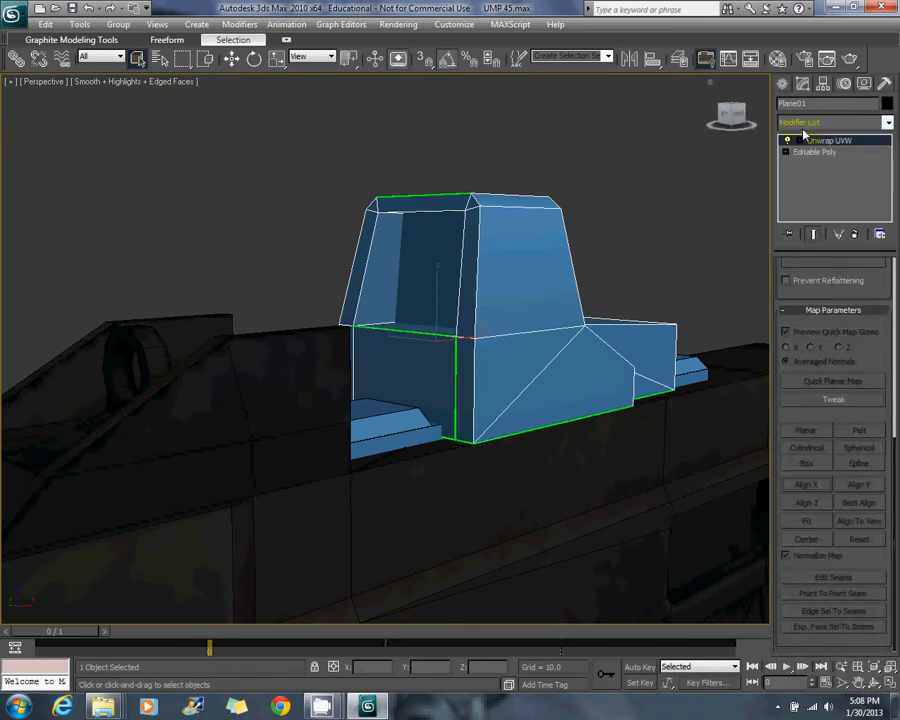
{"action": "scroll", "coordinate": [884, 388], "scroll_direction": "up", "scroll_amount": 5}
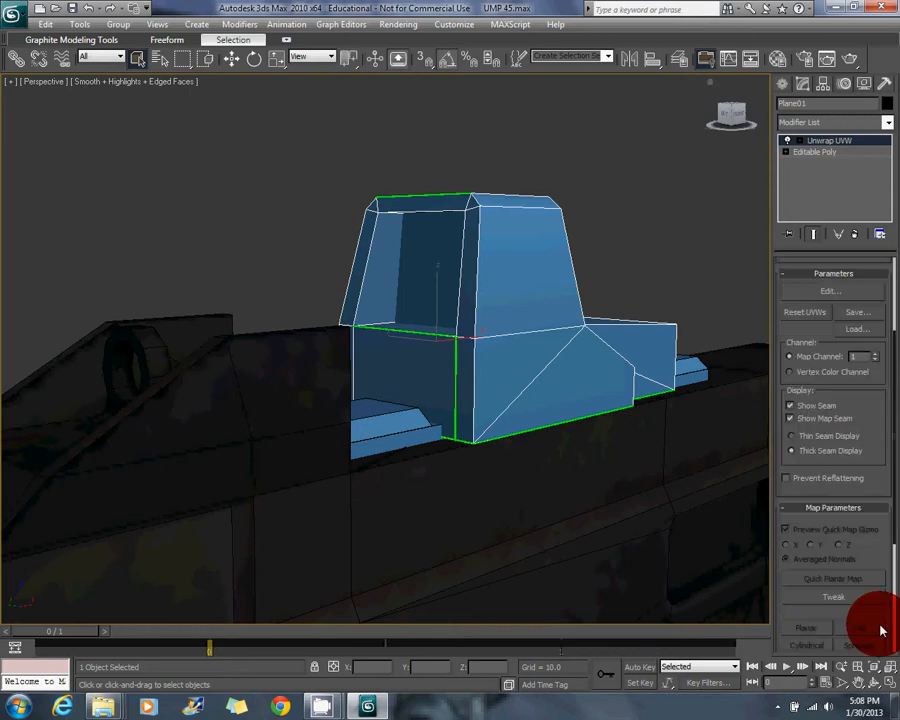
{"action": "left_click", "coordinate": [795, 542]}
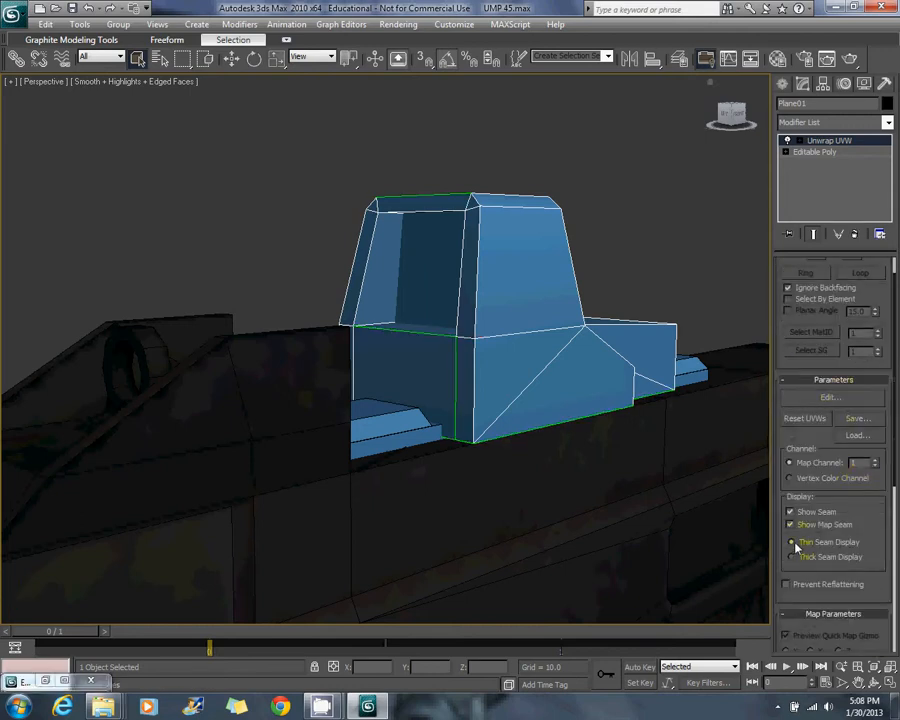
Enter the unwrap's face selection level and turn off Normalize Map.
{"action": "scroll", "coordinate": [795, 577], "scroll_direction": "down", "scroll_amount": 5}
{"action": "key", "text": "2"}
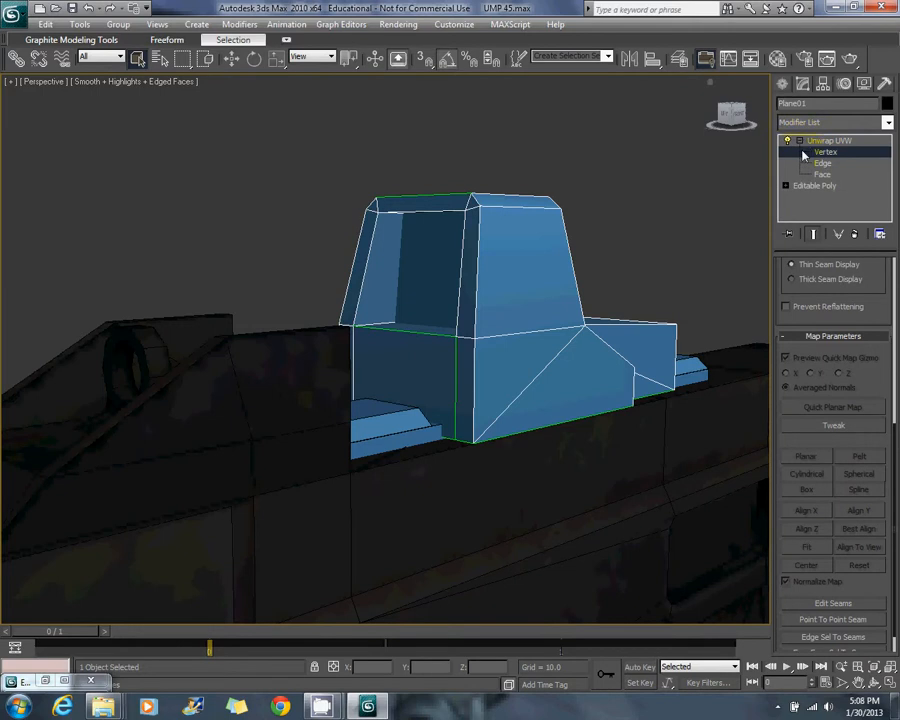
{"action": "left_click", "coordinate": [821, 174]}
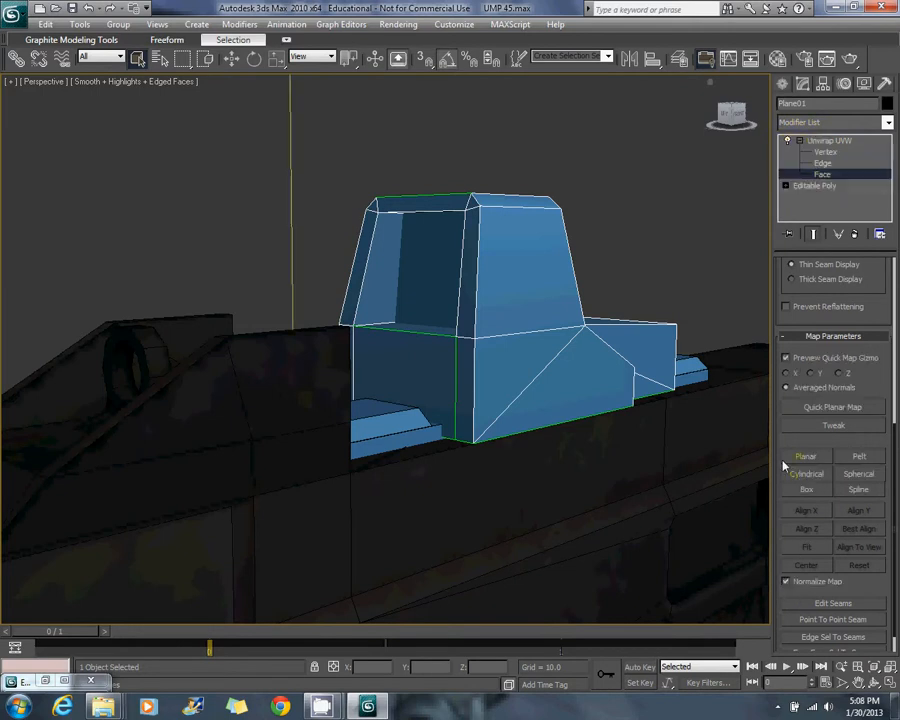
{"action": "left_click", "coordinate": [786, 581]}
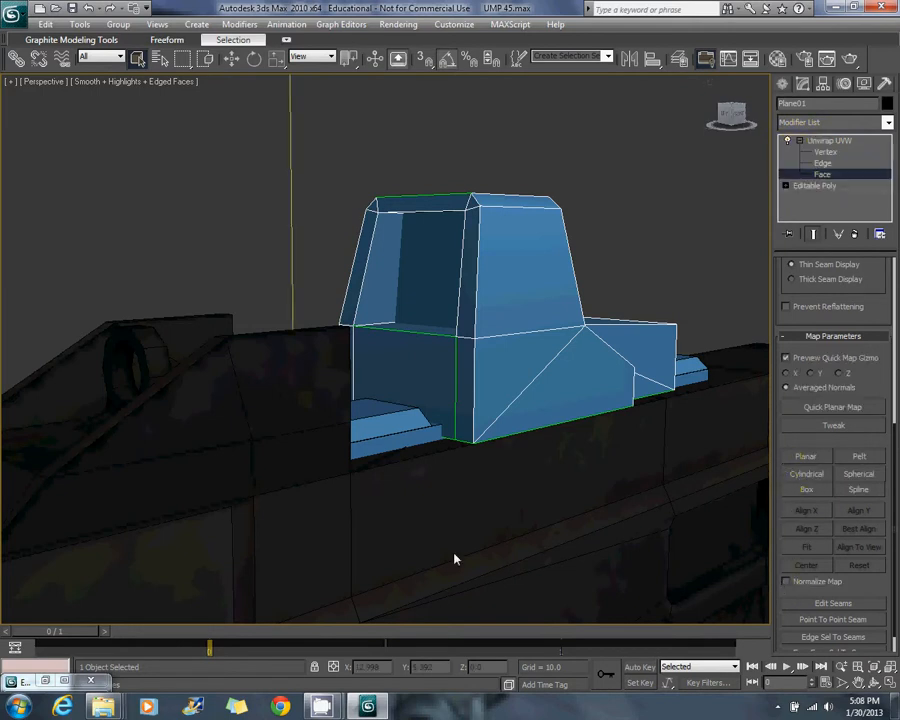
Restore the UV editor, hide its checker map and grid, and shrink its window to leave the sight visible.
{"action": "left_click", "coordinate": [65, 680]}
{"action": "scroll", "coordinate": [305, 230], "scroll_direction": "down", "scroll_amount": 6}
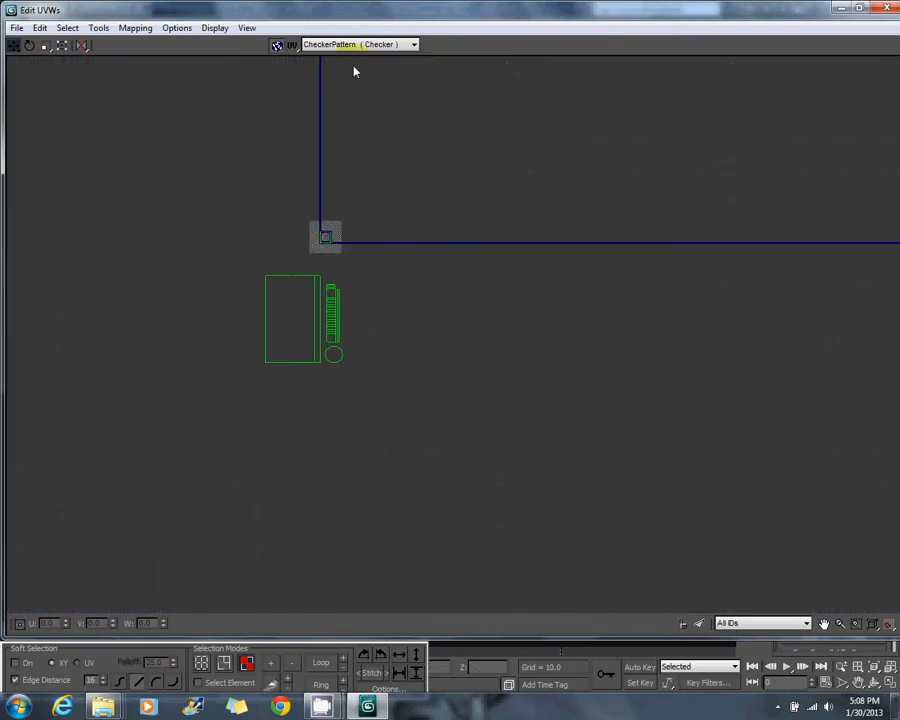
{"action": "left_click", "coordinate": [258, 31]}
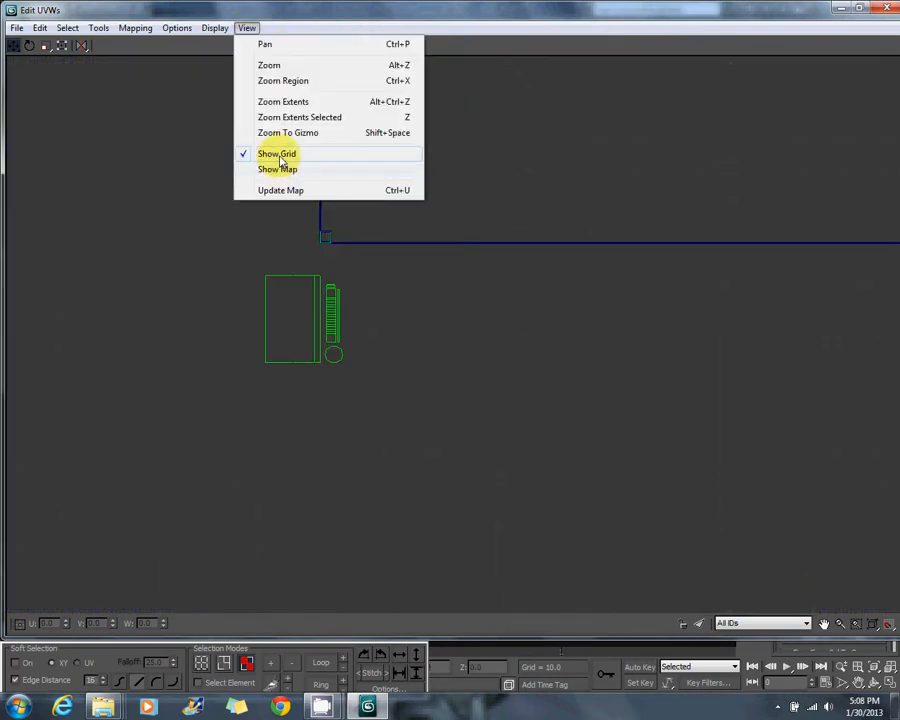
{"action": "left_click", "coordinate": [281, 156]}
{"action": "left_click", "coordinate": [864, 8]}
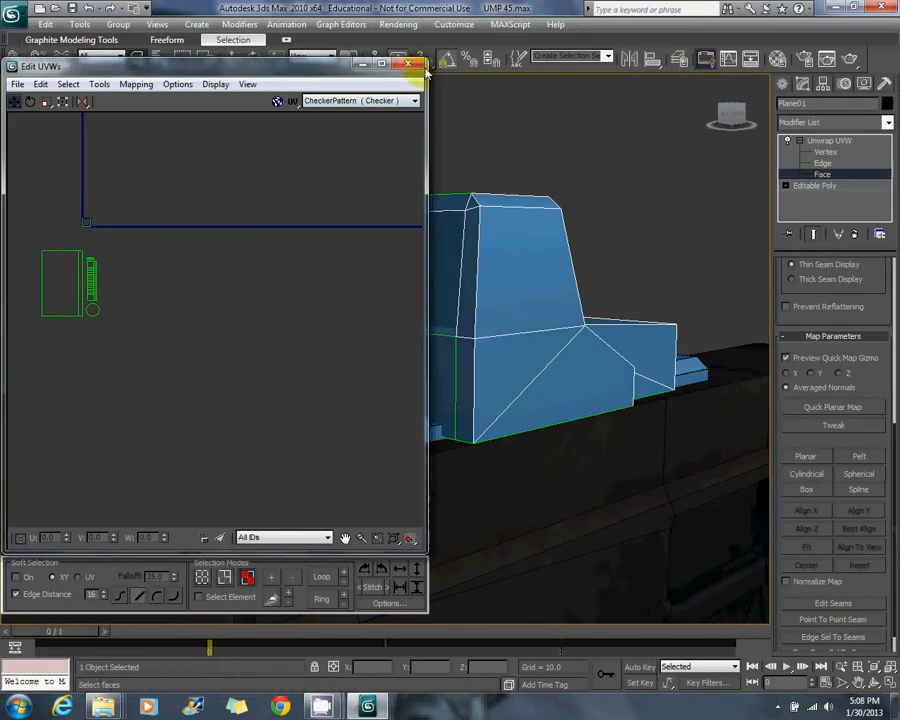
{"action": "left_click_drag", "start_coordinate": [427, 59], "coordinate": [350, 233]}
{"action": "mouse_move", "coordinate": [239, 250]}
{"action": "left_mouse_down"}
{"action": "mouse_move", "coordinate": [236, 299]}
{"action": "mouse_move", "coordinate": [243, 228]}
{"action": "left_mouse_up"}
Select the Eotech sight's window frame faces and the solid panel faces below the window on the end beside the iron sight.
{"action": "middle_click_drag", "start_coordinate": [325, 212], "coordinate": [524, 405], "text": "alt"}
{"action": "left_click", "coordinate": [528, 413]}
{"action": "left_click", "coordinate": [602, 417], "text": "ctrl"}
{"action": "left_click", "coordinate": [656, 402], "text": "ctrl"}
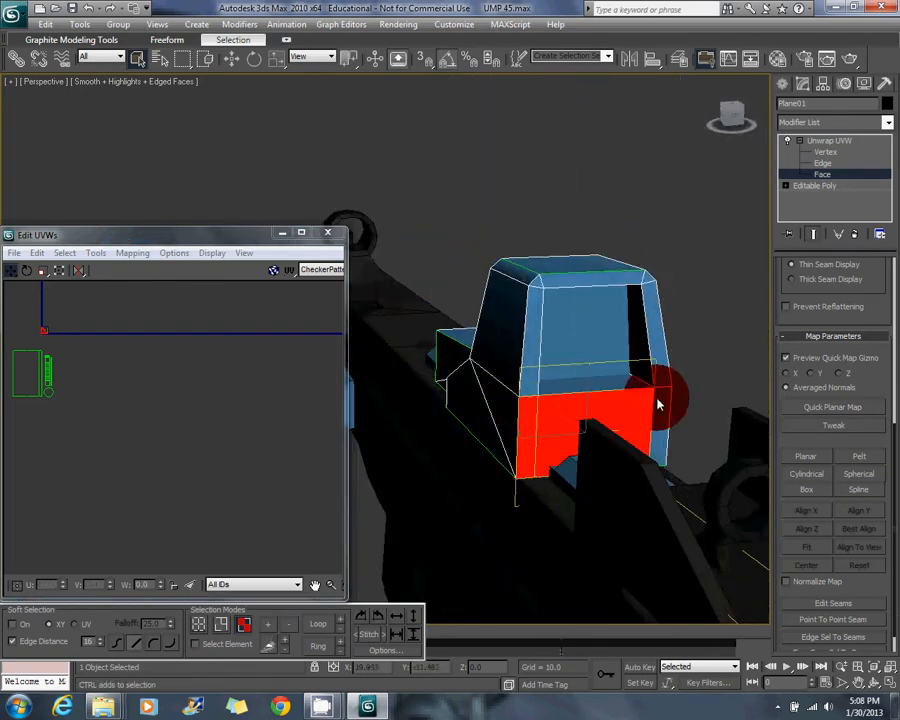
{"action": "left_click", "coordinate": [642, 279], "text": "ctrl"}
{"action": "left_click", "coordinate": [651, 297], "text": "ctrl"}
{"action": "left_click", "coordinate": [643, 279], "text": "ctrl"}
{"action": "left_click", "coordinate": [539, 284], "text": "ctrl"}
{"action": "left_click", "coordinate": [536, 309], "text": "ctrl"}
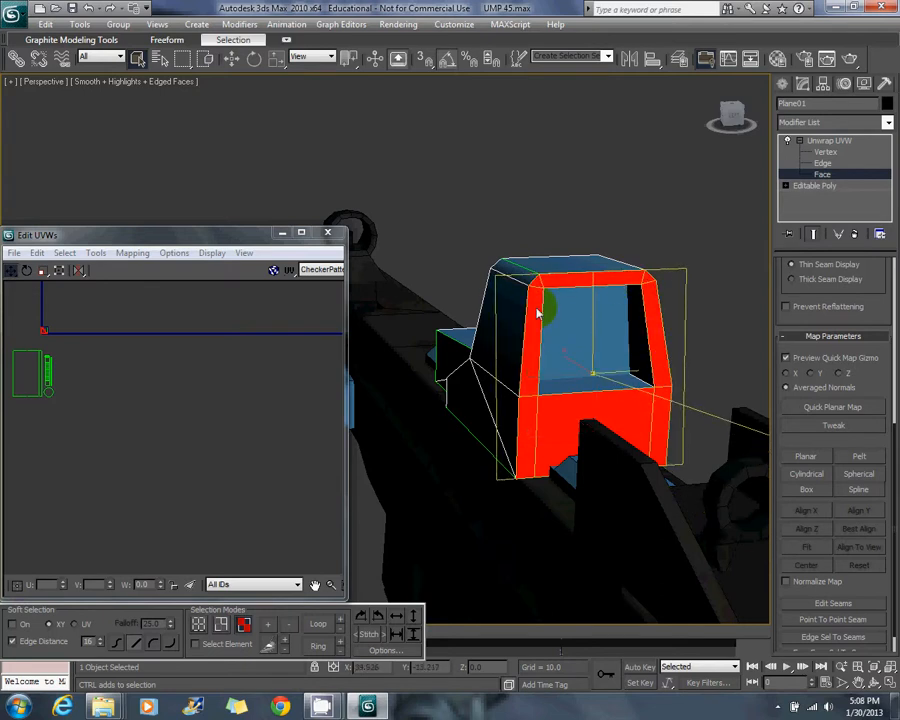
Add the opposite end's window frame faces and the narrow sloped and vertical strip faces below it to the selection.
{"action": "middle_click_drag", "start_coordinate": [537, 313], "coordinate": [602, 298], "text": "alt"}
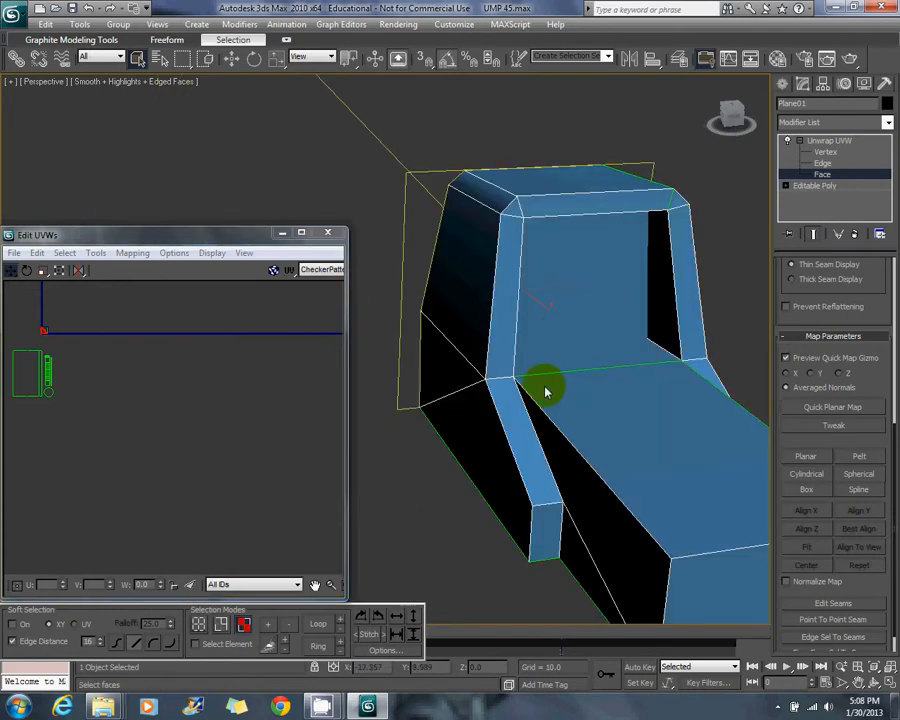
{"action": "mouse_move", "coordinate": [546, 392]}
{"action": "middle_mouse_down", "text": "alt"}
{"action": "mouse_move", "coordinate": [492, 418]}
{"action": "mouse_move", "coordinate": [595, 402]}
{"action": "mouse_move", "coordinate": [532, 400]}
{"action": "mouse_move", "coordinate": [540, 383]}
{"action": "middle_mouse_up", "text": "alt"}
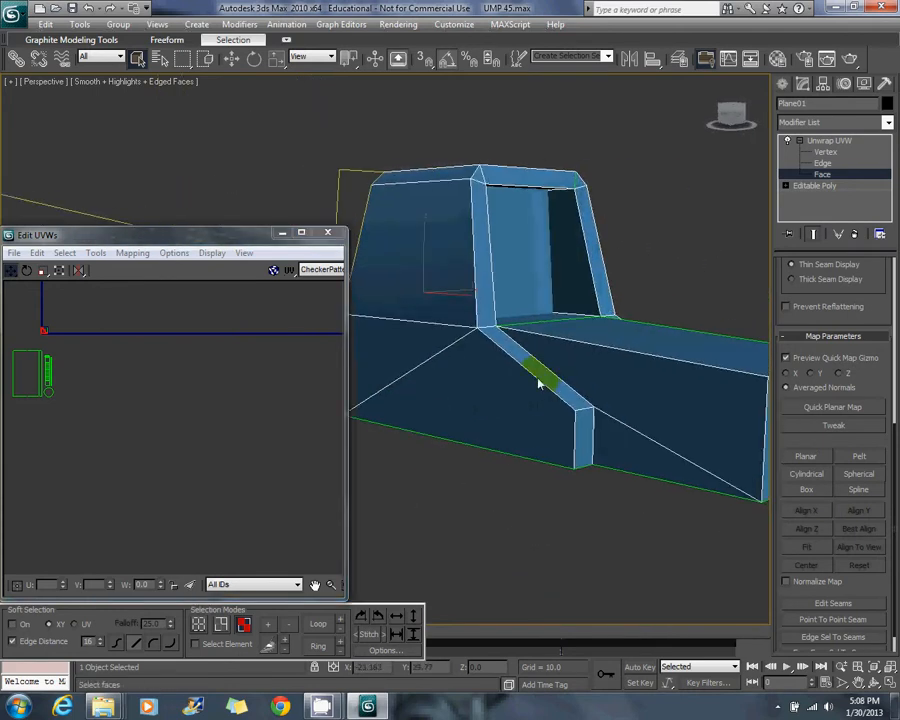
{"action": "left_click", "coordinate": [540, 383], "text": "ctrl"}
{"action": "left_click", "coordinate": [582, 420], "text": "ctrl"}
{"action": "left_click", "coordinate": [494, 261], "text": "ctrl"}
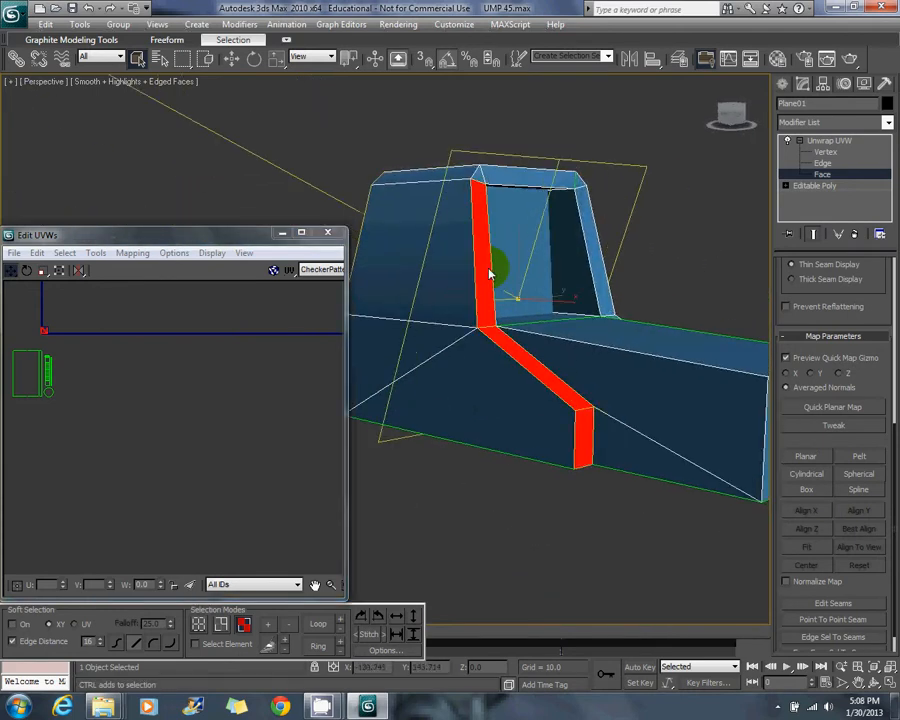
{"action": "left_click", "coordinate": [484, 181], "text": "ctrl"}
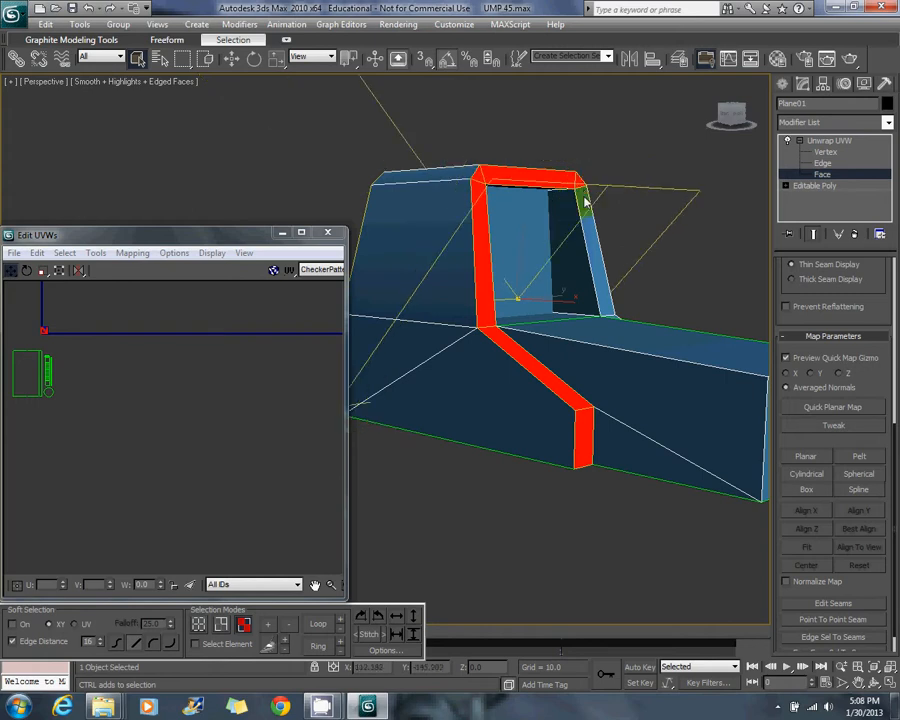
{"action": "middle_click_drag", "start_coordinate": [580, 196], "coordinate": [520, 385], "text": "alt"}
Planar-map the selected end faces along the X axis and move the shell clear of the remaining stacked UVs.
{"action": "middle_click_drag", "start_coordinate": [112, 368], "coordinate": [201, 396]}
{"action": "scroll", "coordinate": [201, 396], "scroll_direction": "up", "scroll_amount": 3}
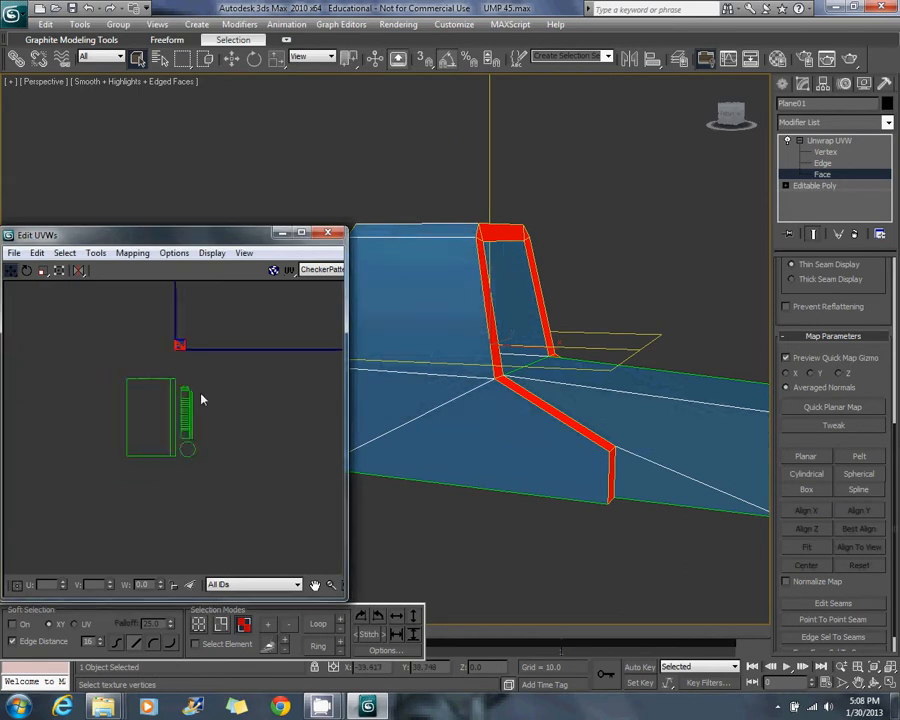
{"action": "left_click", "coordinate": [809, 458]}
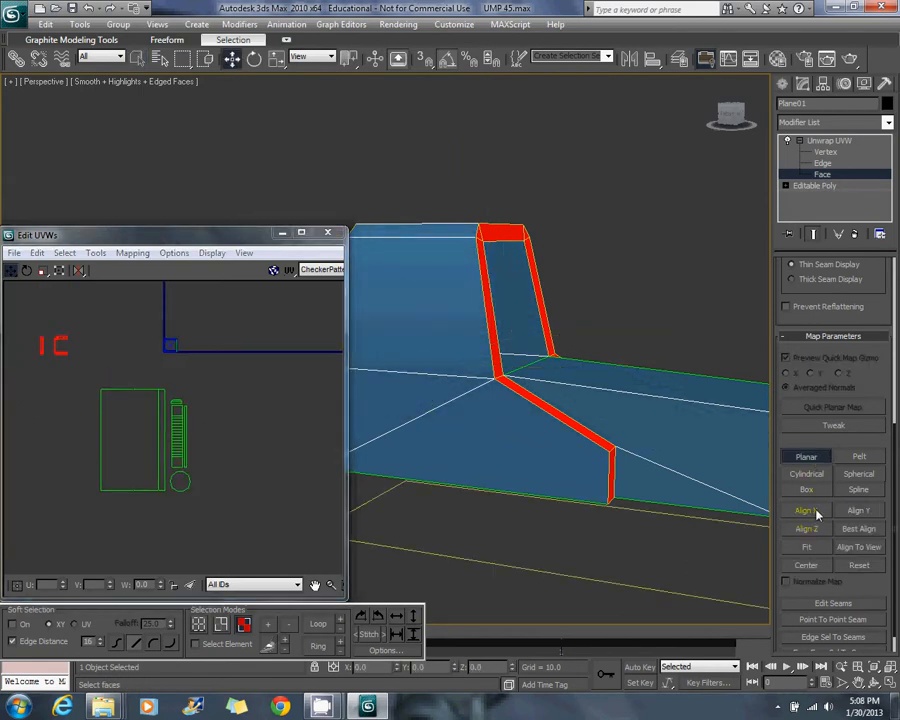
{"action": "left_click", "coordinate": [816, 513]}
{"action": "left_click", "coordinate": [811, 459]}
{"action": "scroll", "coordinate": [291, 375], "scroll_direction": "up", "scroll_amount": 3}
{"action": "middle_click_drag", "start_coordinate": [219, 335], "coordinate": [139, 458]}
{"action": "scroll", "coordinate": [291, 375], "scroll_direction": "up", "scroll_amount": 3}
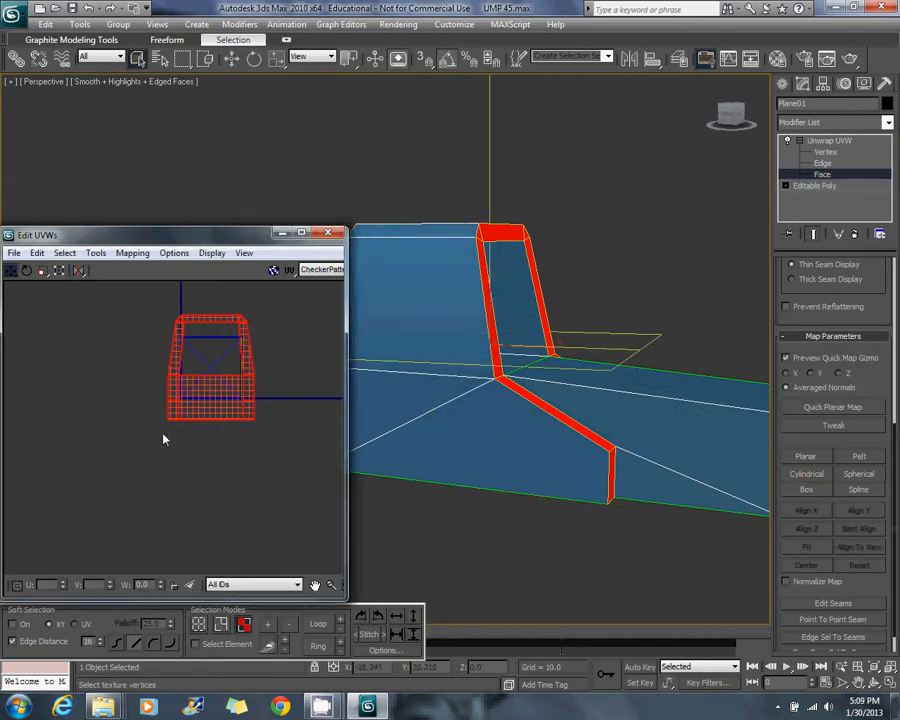
{"action": "middle_click_drag", "start_coordinate": [221, 398], "coordinate": [78, 406]}
{"action": "scroll", "coordinate": [78, 406], "scroll_direction": "down", "scroll_amount": 2}
{"action": "left_click_drag", "start_coordinate": [93, 404], "coordinate": [237, 379]}
Planar-map the sight housing's upper and lower side faces along the Y axis and place their shell beside the end shell.
{"action": "middle_click_drag", "start_coordinate": [442, 366], "coordinate": [558, 267], "text": "alt"}
{"action": "left_click", "coordinate": [547, 242]}
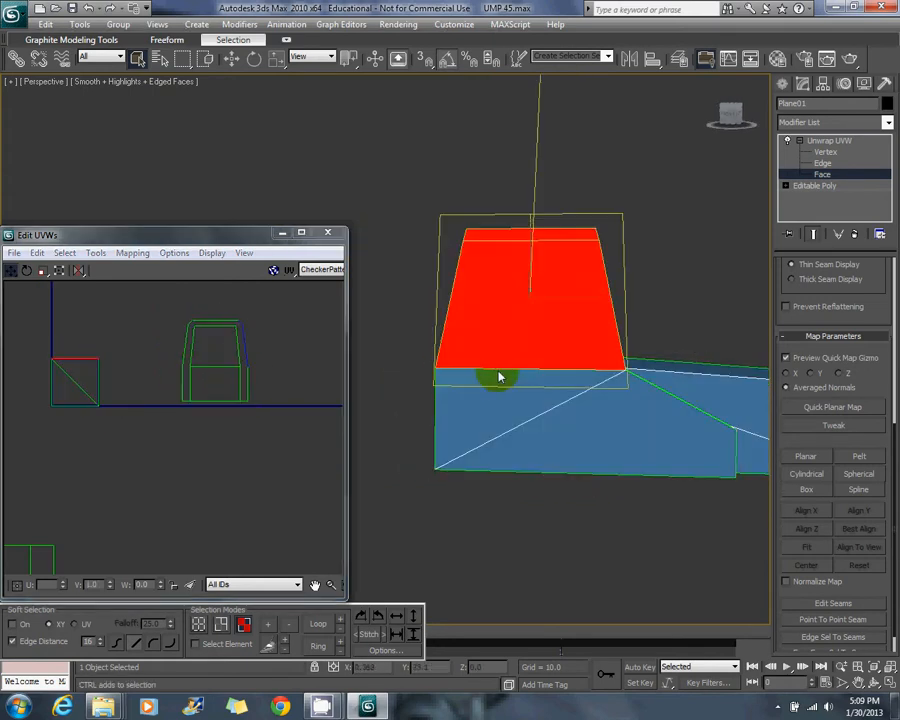
{"action": "left_click", "coordinate": [583, 454], "text": "ctrl"}
{"action": "middle_click_drag", "start_coordinate": [583, 454], "coordinate": [612, 405], "text": "alt"}
{"action": "left_click", "coordinate": [806, 456]}
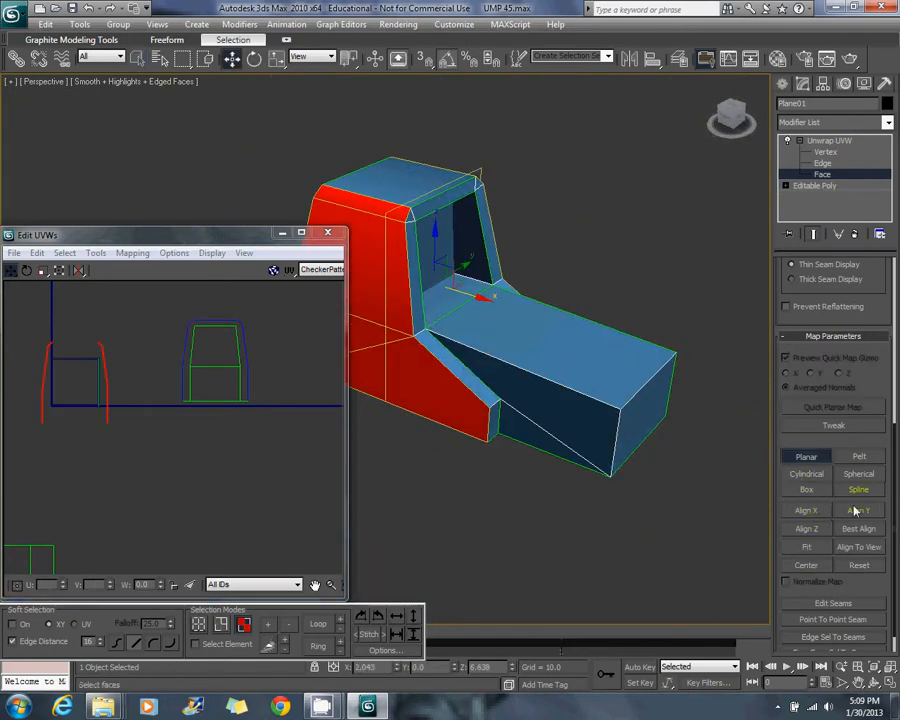
{"action": "left_click", "coordinate": [855, 511]}
{"action": "left_click", "coordinate": [806, 456]}
{"action": "left_click_drag", "start_coordinate": [146, 412], "coordinate": [297, 422]}
Planar-map the housing's roof face along the Z axis and place its shell just above the side shell.
{"action": "left_click", "coordinate": [412, 189]}
{"action": "middle_click_drag", "start_coordinate": [412, 189], "coordinate": [488, 238]}
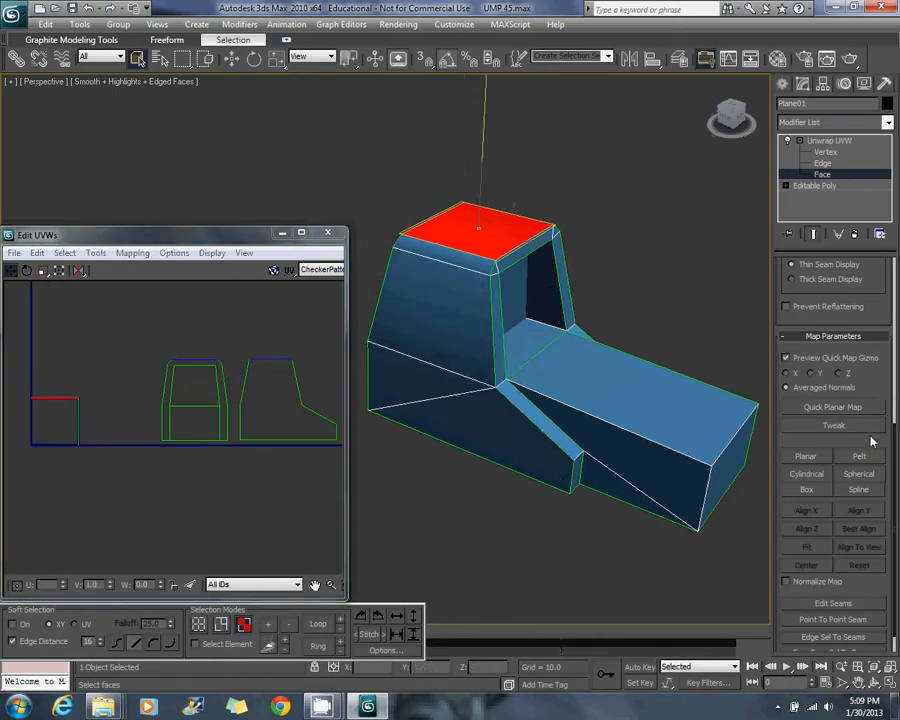
{"action": "left_click", "coordinate": [808, 457]}
{"action": "left_click", "coordinate": [815, 547]}
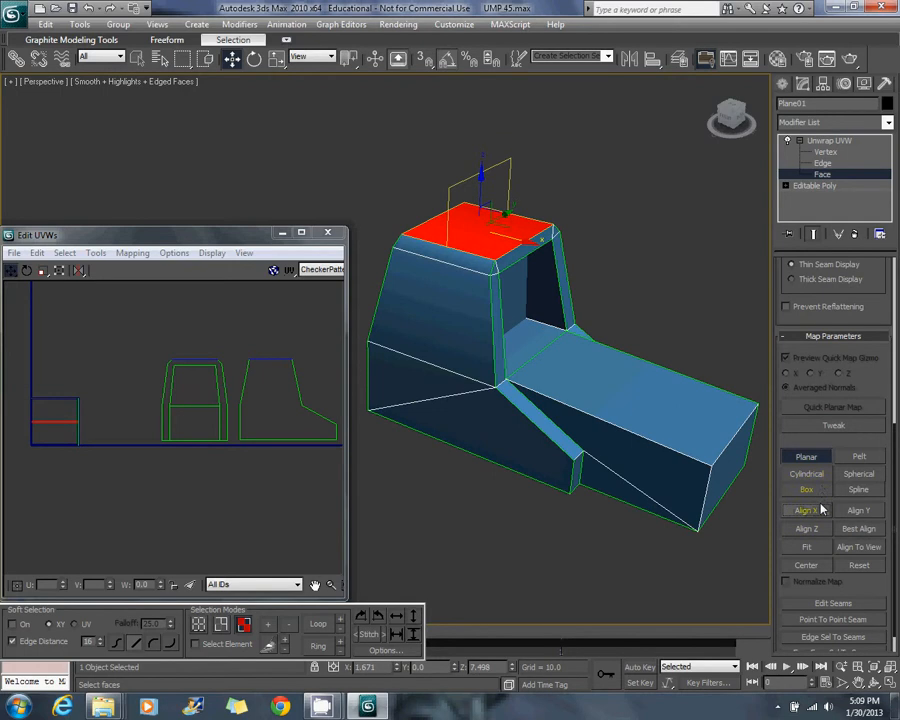
{"action": "left_click", "coordinate": [809, 529]}
{"action": "left_click", "coordinate": [806, 456]}
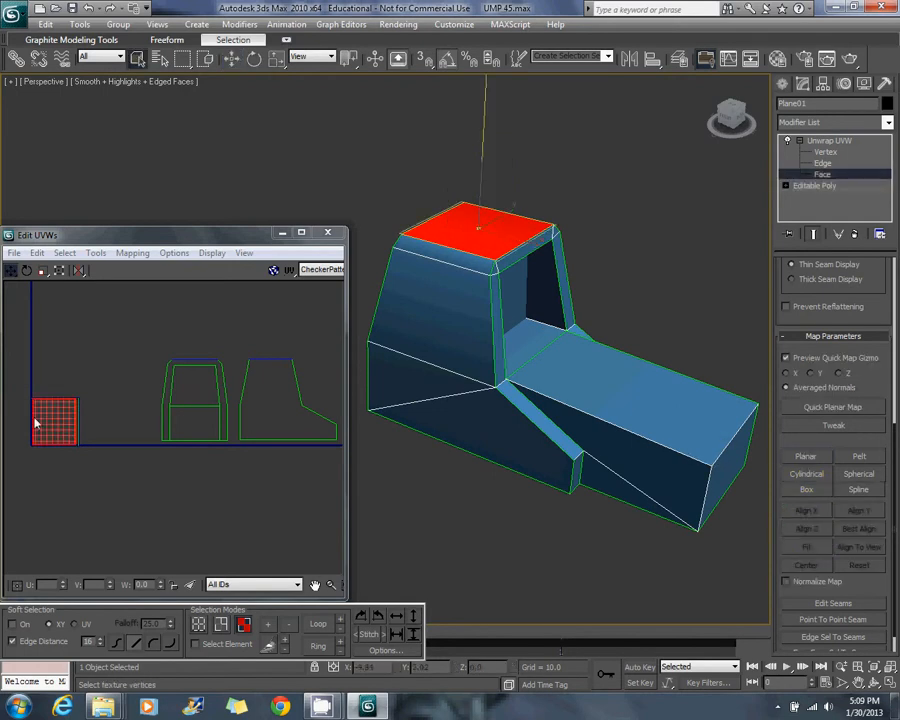
{"action": "left_click_drag", "start_coordinate": [35, 424], "coordinate": [267, 338]}
Switch to edge selection and select the edge where the housing's roof meets its side.
{"action": "middle_click_drag", "start_coordinate": [489, 320], "coordinate": [650, 282], "text": "alt"}
{"action": "scroll", "coordinate": [530, 316], "scroll_direction": "up", "scroll_amount": 3}
{"action": "middle_click_drag", "start_coordinate": [472, 288], "coordinate": [368, 361], "text": "alt"}
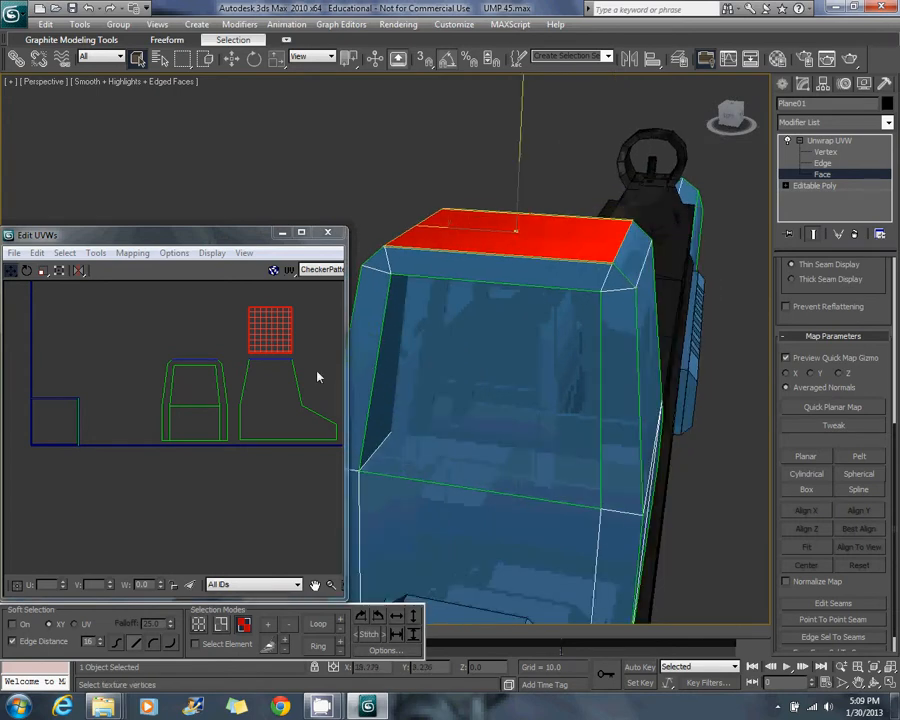
{"action": "middle_click_drag", "start_coordinate": [293, 363], "coordinate": [240, 377]}
{"action": "scroll", "coordinate": [240, 377], "scroll_direction": "up", "scroll_amount": 3}
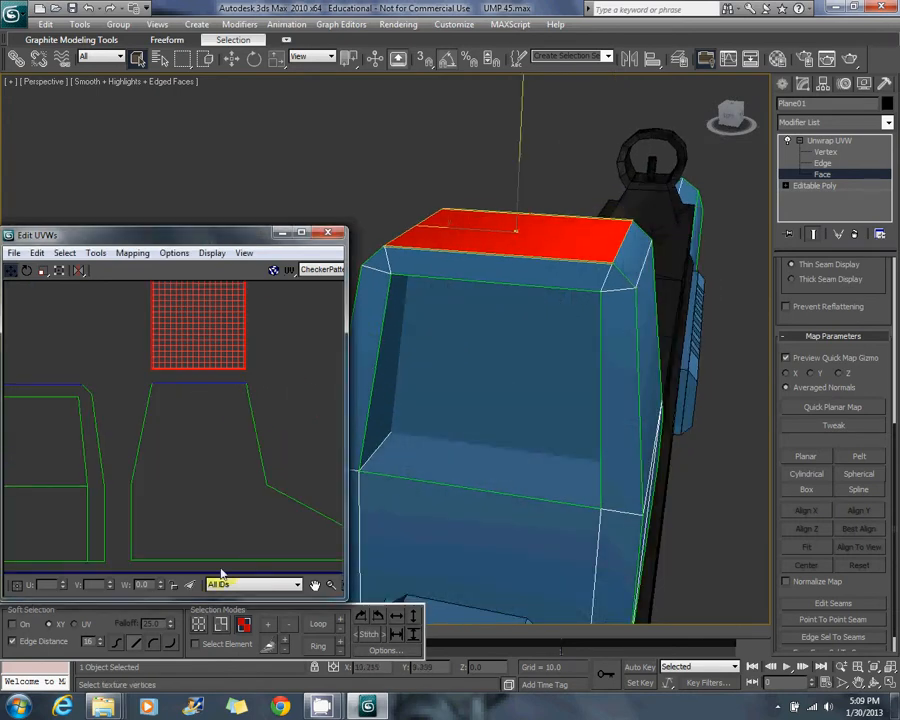
{"action": "left_click", "coordinate": [221, 624]}
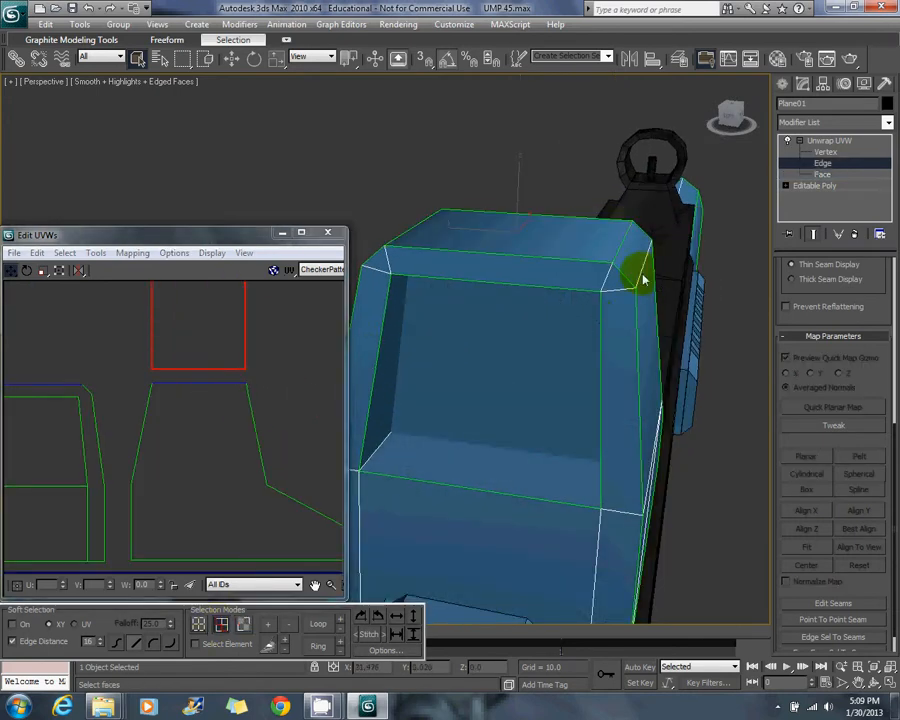
{"action": "middle_click_drag", "start_coordinate": [643, 280], "coordinate": [528, 284], "text": "alt"}
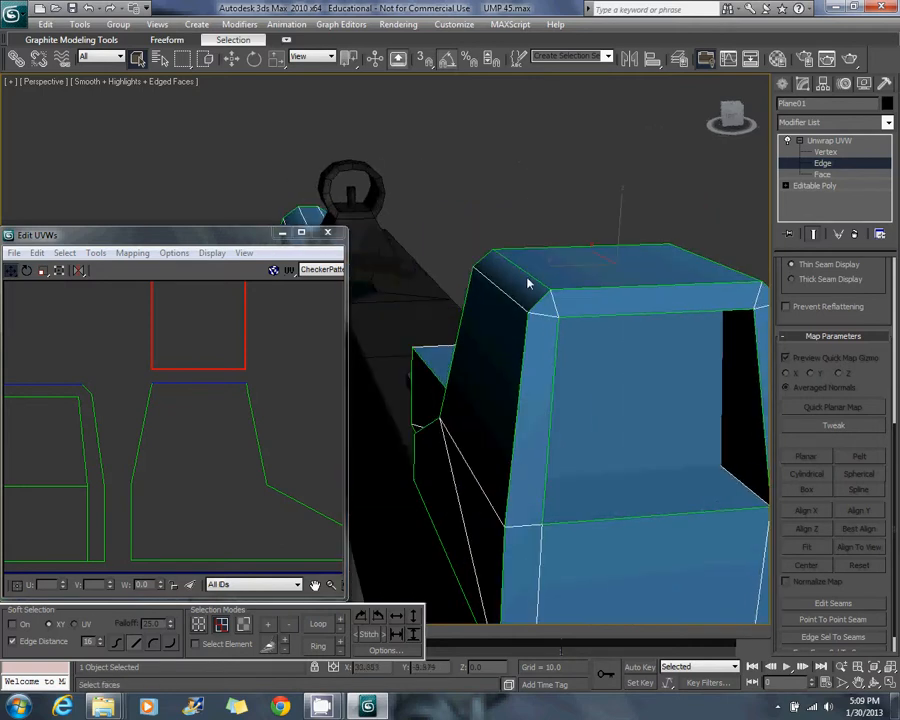
{"action": "left_click", "coordinate": [530, 278]}
{"action": "middle_click_drag", "start_coordinate": [215, 350], "coordinate": [216, 440]}
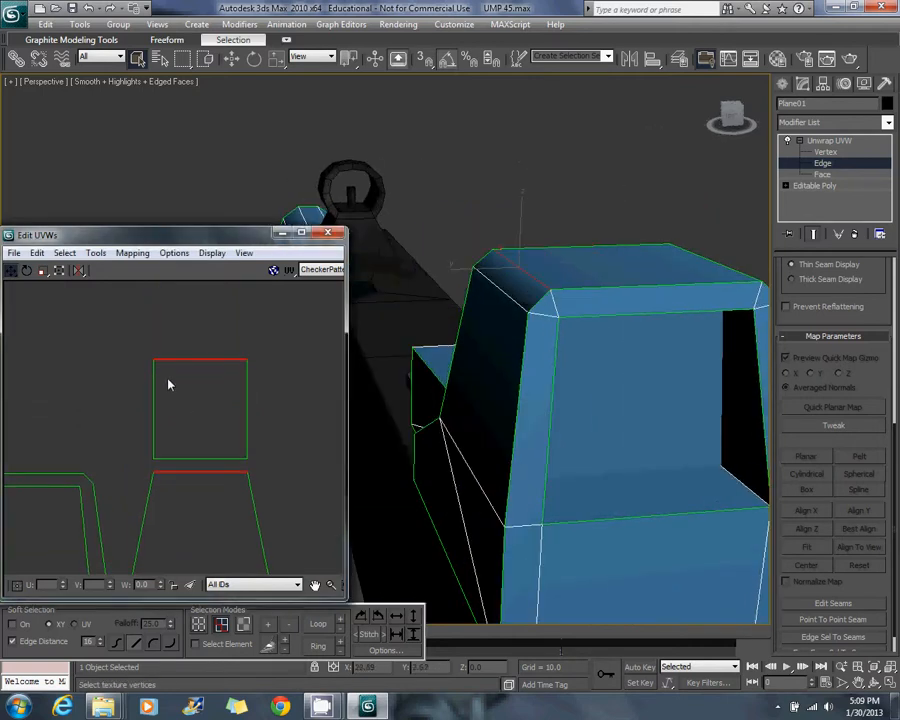
Flip the roof shell vertically so its matching edge faces the side shell, and reselect the edge shared with the side.
{"action": "left_click_drag", "start_coordinate": [287, 458], "coordinate": [291, 463]}
{"action": "left_click_drag", "start_coordinate": [79, 271], "coordinate": [82, 301]}
{"action": "left_click", "coordinate": [196, 493]}
{"action": "left_click", "coordinate": [201, 475]}
{"action": "left_click_drag", "start_coordinate": [175, 383], "coordinate": [267, 465]}
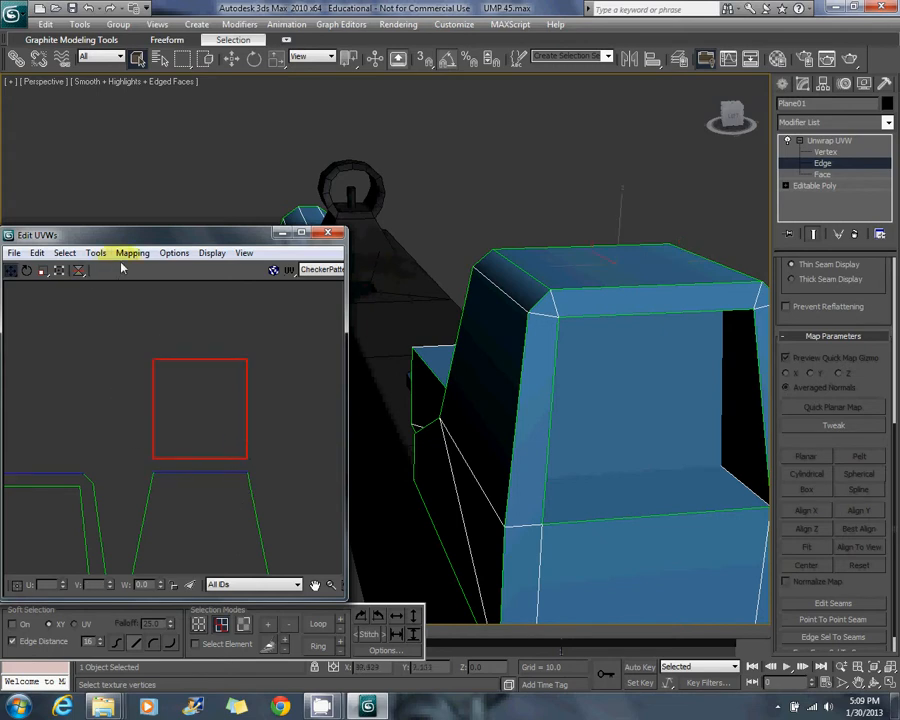
{"action": "left_click", "coordinate": [522, 273]}
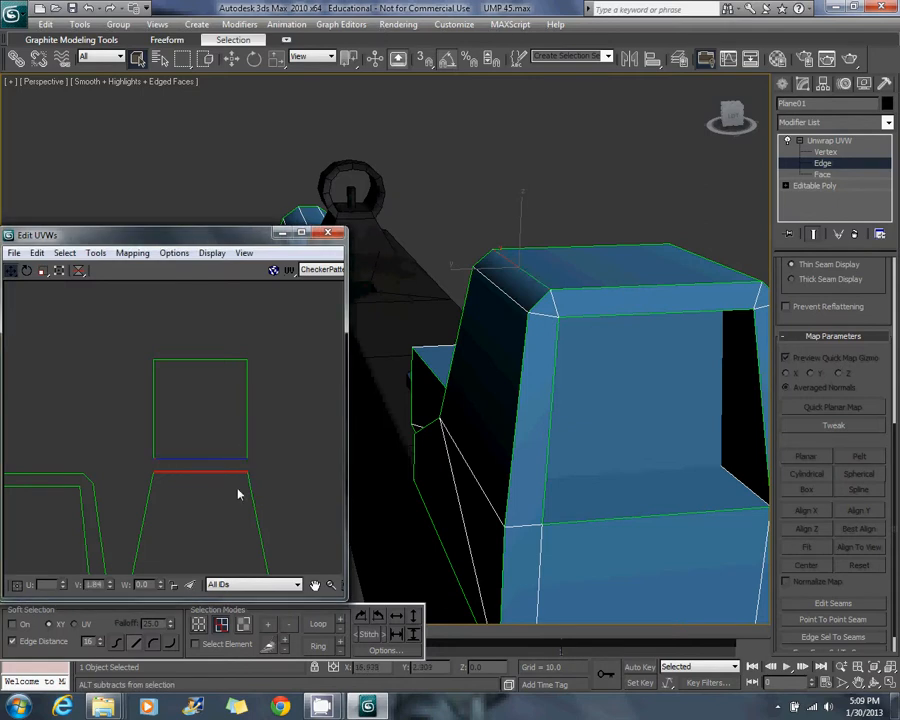
Stitch the roof shell to the side shell with Align Clusters and Scale Clusters off and a bias of 0.0.
{"action": "left_click", "coordinate": [96, 253]}
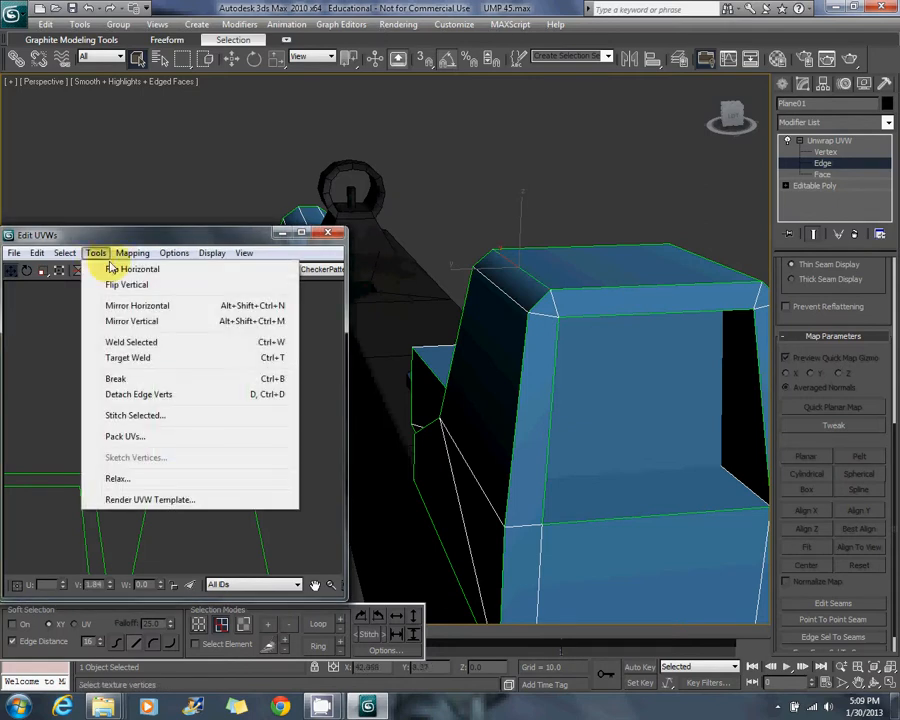
{"action": "left_click", "coordinate": [112, 414]}
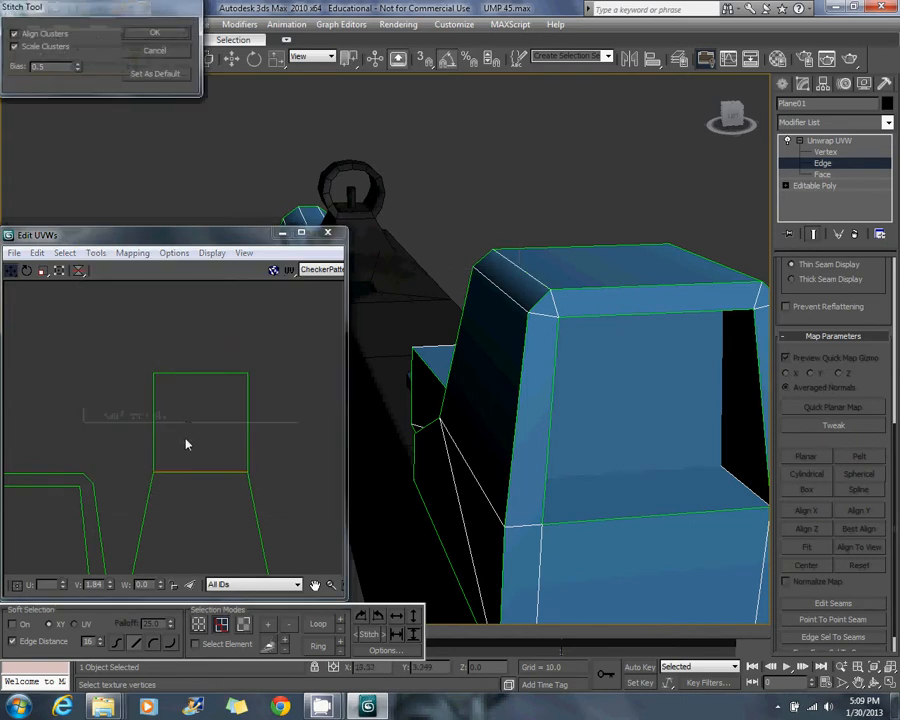
{"action": "left_click", "coordinate": [48, 33]}
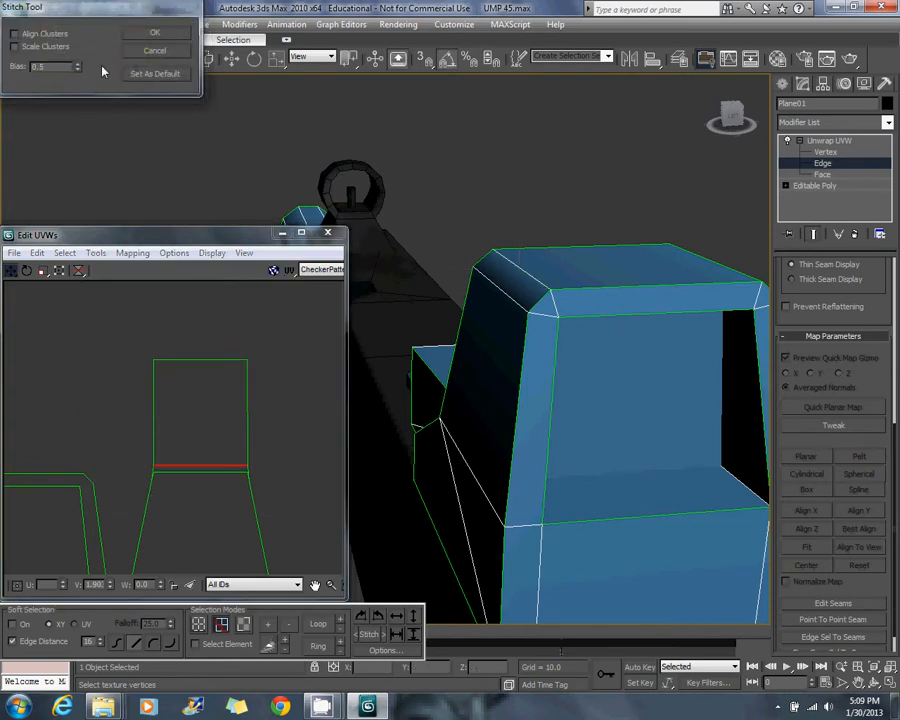
{"action": "left_click", "coordinate": [45, 46]}
{"action": "right_click", "coordinate": [77, 67]}
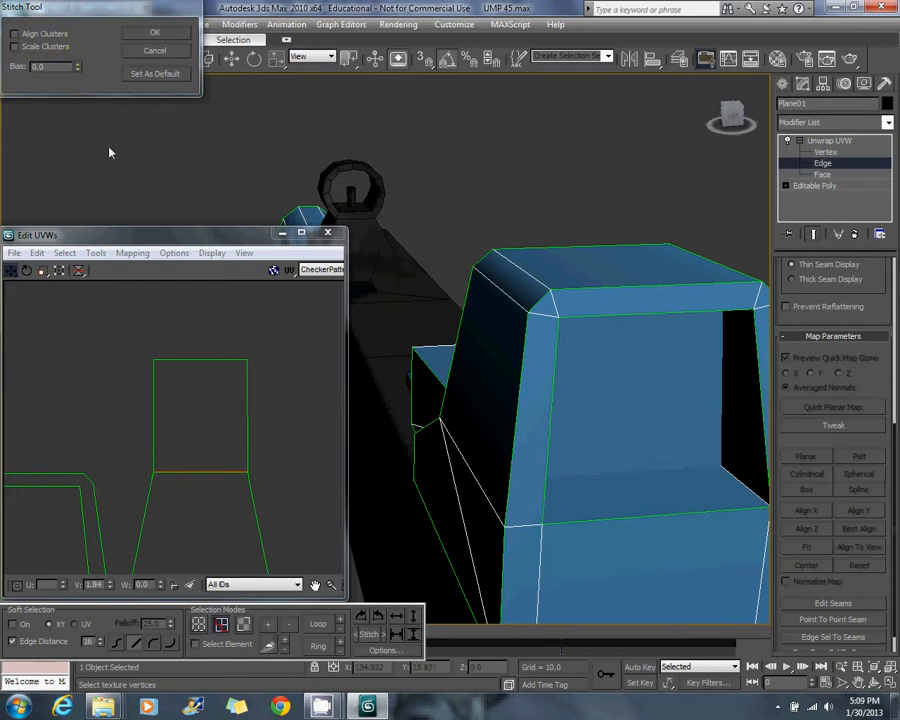
{"action": "left_click", "coordinate": [154, 36]}
{"action": "left_click", "coordinate": [207, 350]}
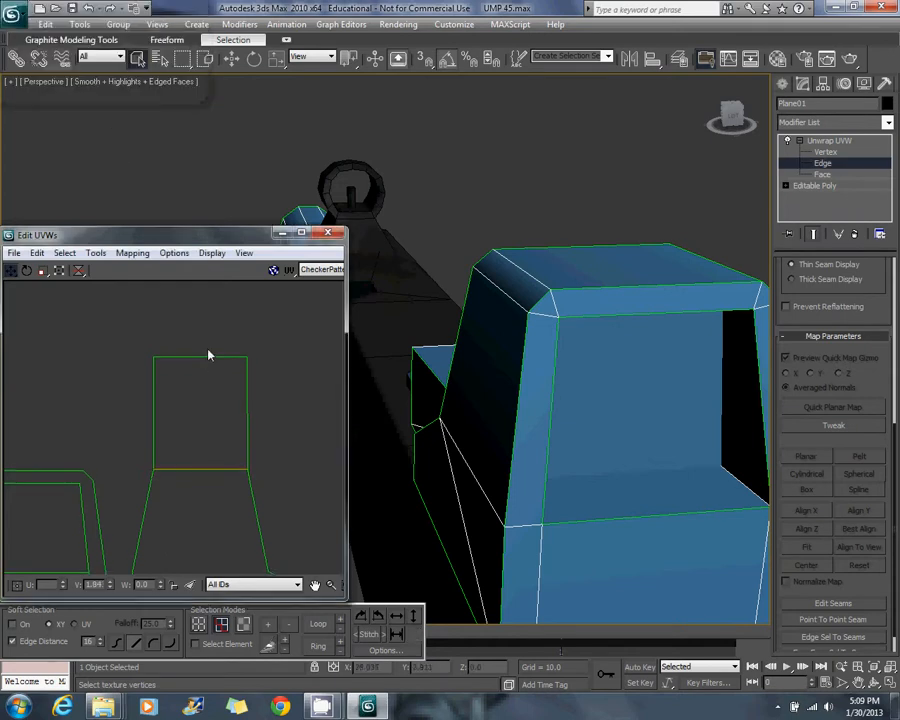
Return to face selection and select the side faces of the sight's long base section on both sides.
{"action": "middle_click_drag", "start_coordinate": [135, 410], "coordinate": [165, 353]}
{"action": "scroll", "coordinate": [165, 353], "scroll_direction": "down", "scroll_amount": 5}
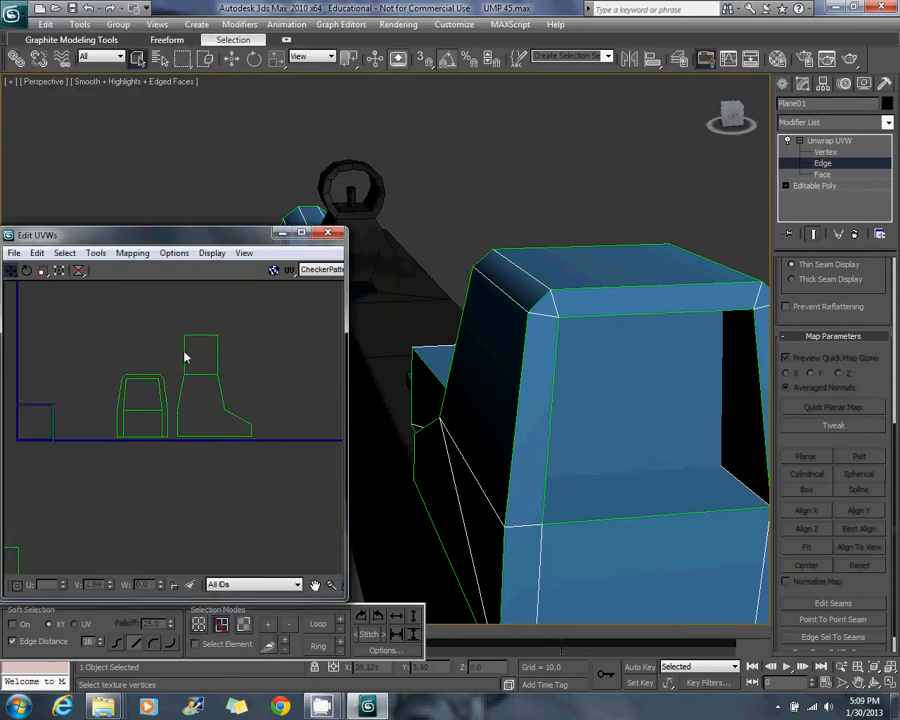
{"action": "middle_click_drag", "start_coordinate": [599, 301], "coordinate": [542, 414], "text": "alt"}
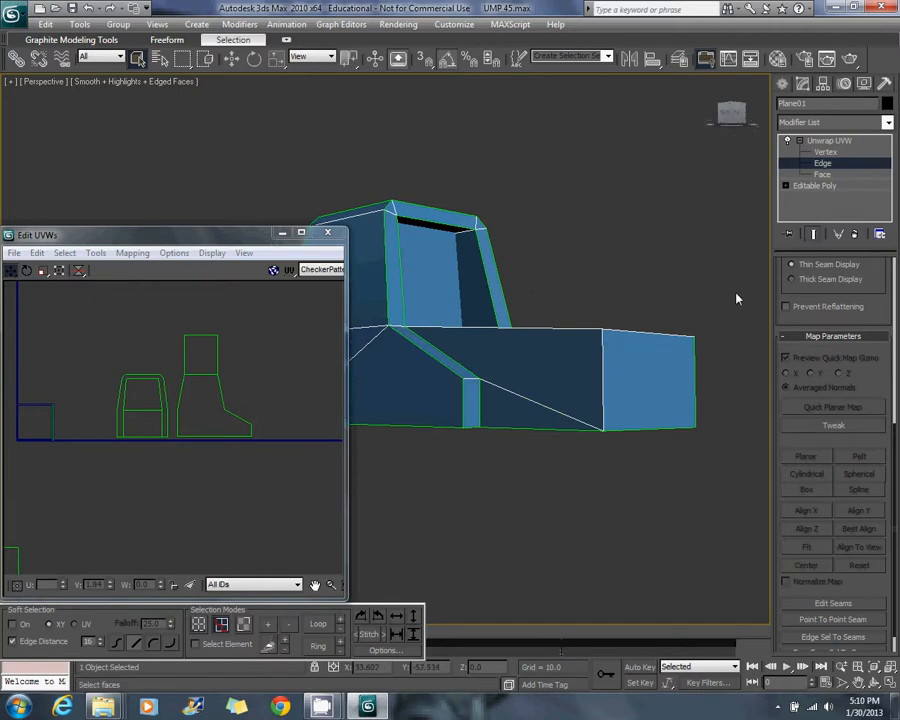
{"action": "left_click", "coordinate": [823, 175]}
{"action": "left_click", "coordinate": [577, 348]}
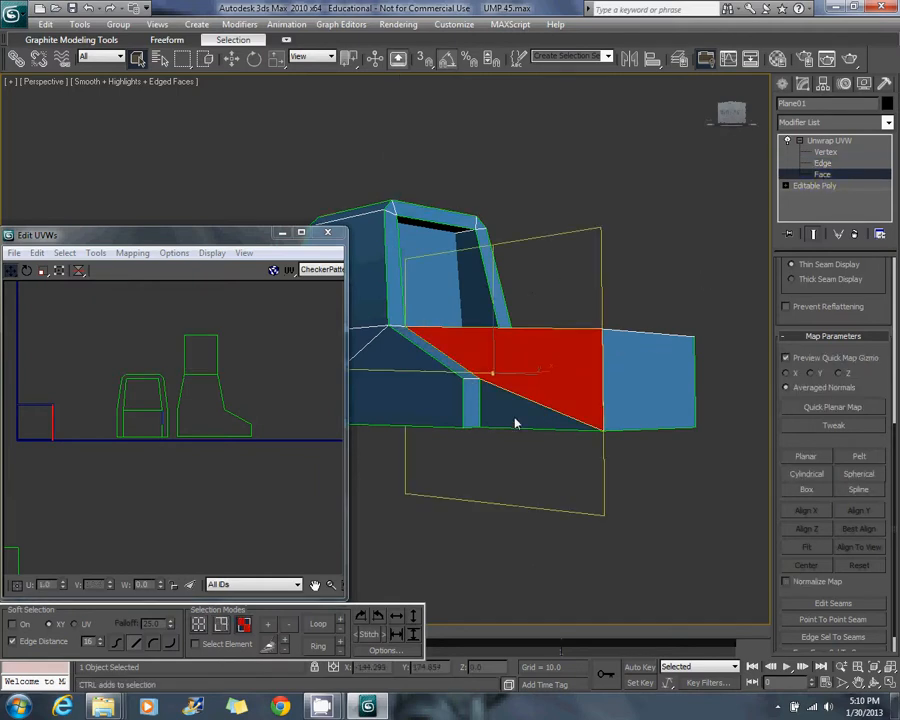
{"action": "left_click", "coordinate": [513, 416], "text": "ctrl"}
{"action": "middle_click_drag", "start_coordinate": [685, 350], "coordinate": [712, 373], "text": "alt"}
{"action": "left_click", "coordinate": [546, 388], "text": "ctrl"}
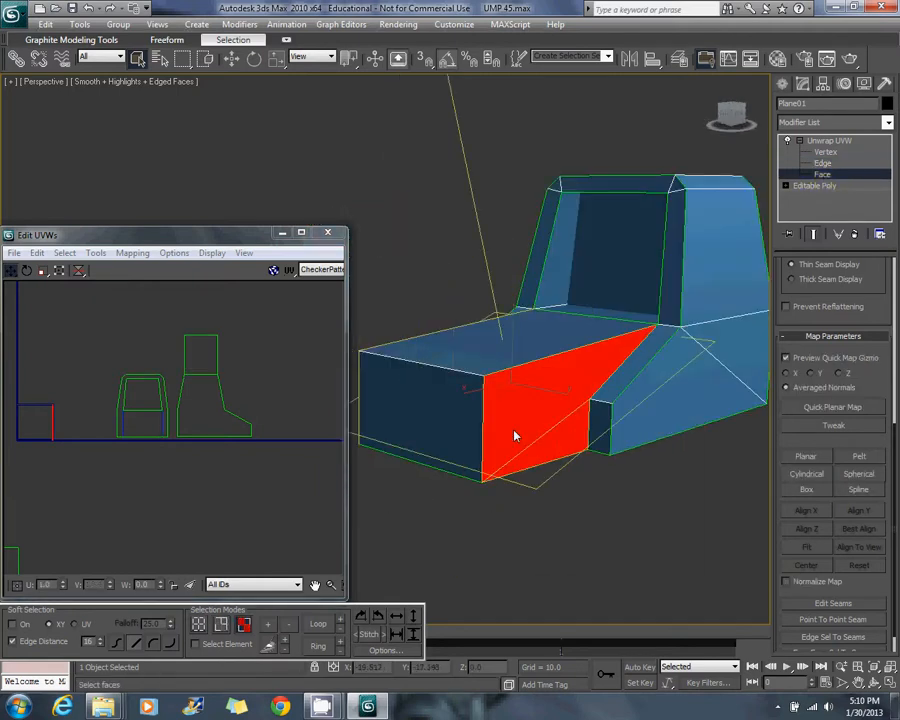
{"action": "middle_click_drag", "start_coordinate": [514, 434], "coordinate": [694, 414], "text": "alt"}
Planar-map the selected base side faces along the Y axis and place their shell beside the housing's side shell.
{"action": "left_click", "coordinate": [805, 456]}
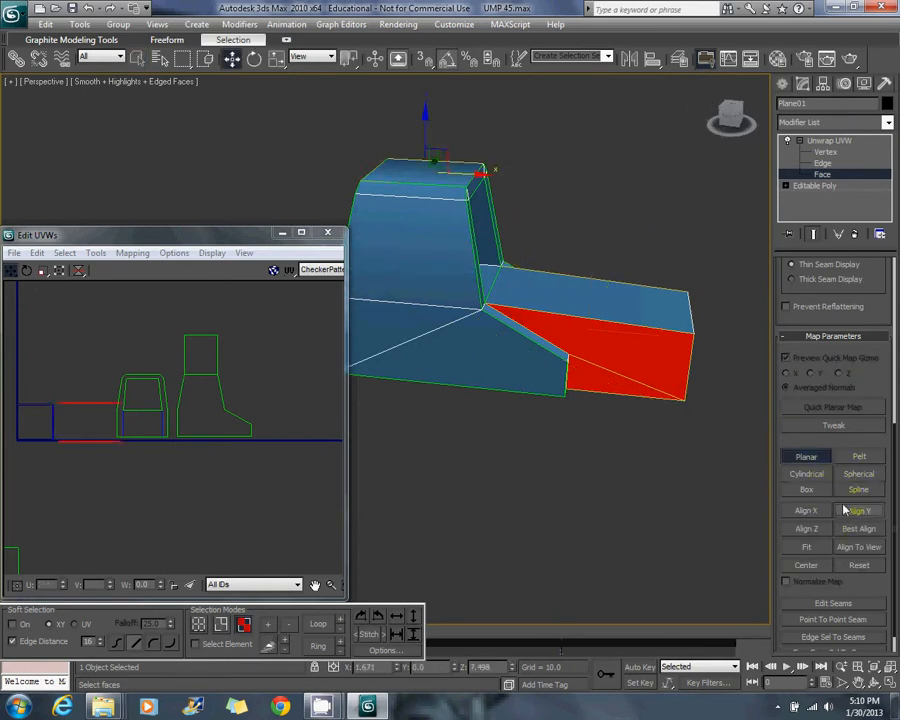
{"action": "left_click_drag", "start_coordinate": [43, 428], "coordinate": [296, 433]}
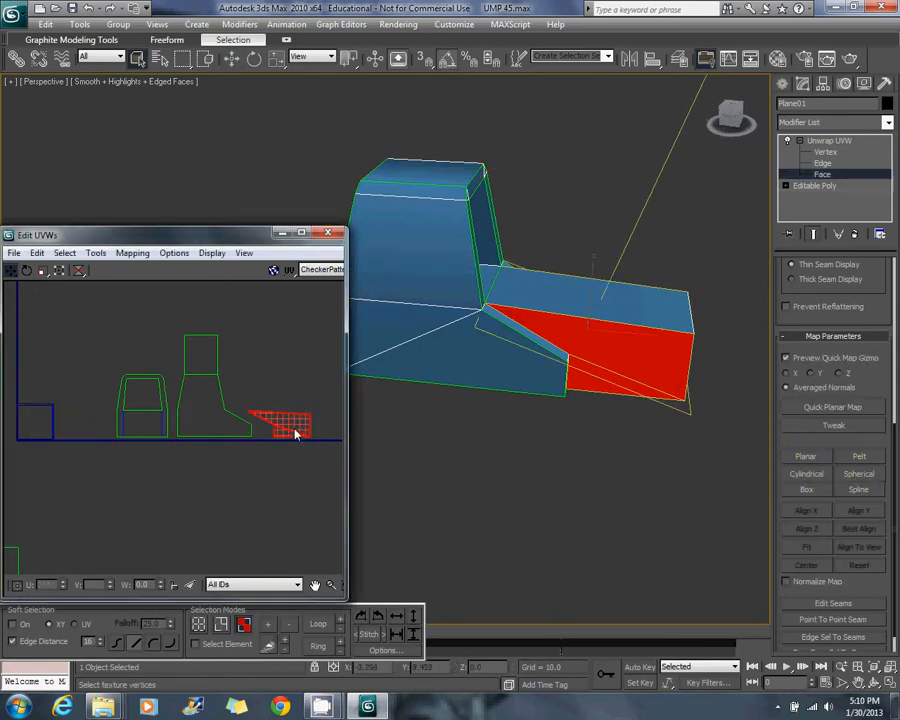
{"action": "scroll", "coordinate": [283, 434], "scroll_direction": "up", "scroll_amount": 4}
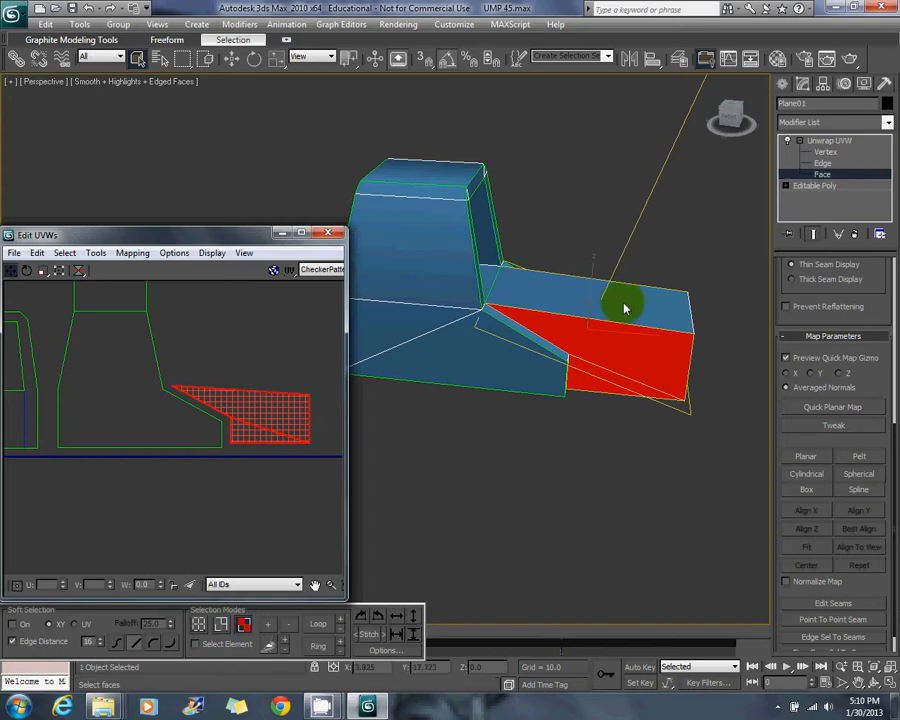
Planar-map the base section's top faces from above and place the rectangular shell above the base side shell.
{"action": "middle_click_drag", "start_coordinate": [624, 308], "coordinate": [536, 296], "text": "alt"}
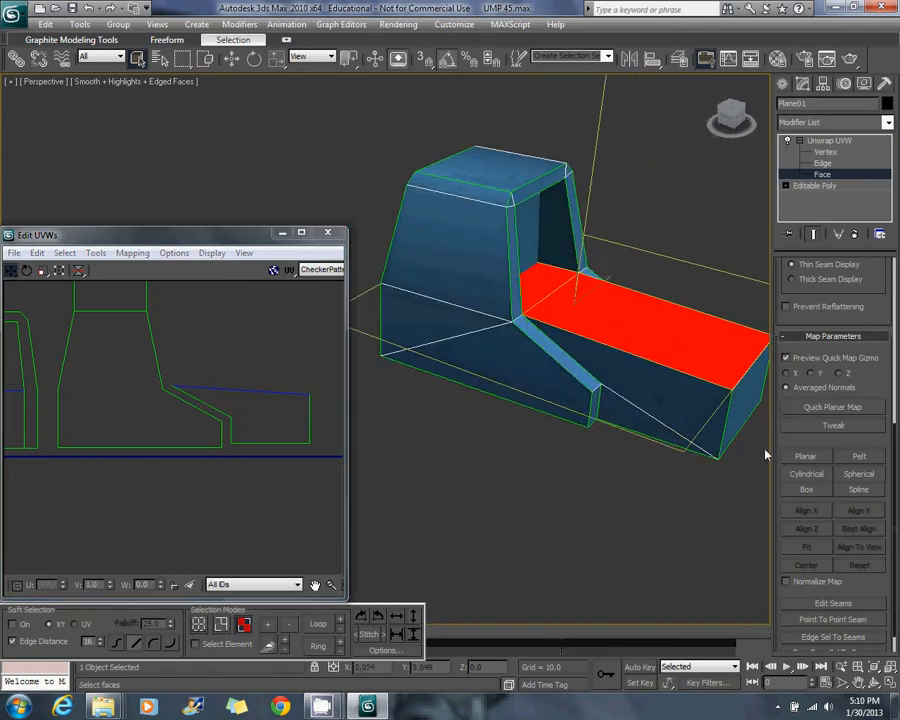
{"action": "left_click", "coordinate": [805, 456]}
{"action": "left_click", "coordinate": [805, 456]}
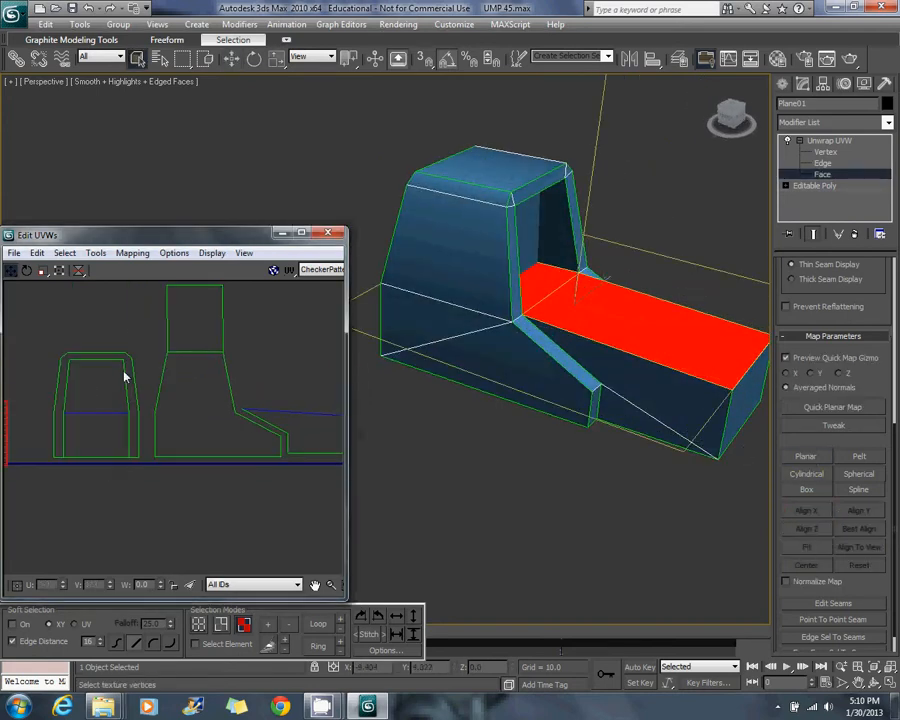
{"action": "scroll", "coordinate": [125, 377], "scroll_direction": "down", "scroll_amount": 2}
{"action": "left_click_drag", "start_coordinate": [28, 416], "coordinate": [380, 368]}
{"action": "left_click_drag", "start_coordinate": [278, 368], "coordinate": [257, 364]}
{"action": "middle_click_drag", "start_coordinate": [279, 362], "coordinate": [227, 364]}
{"action": "middle_click_drag", "start_coordinate": [681, 350], "coordinate": [604, 352]}
Planar-map the end face of the sight's base section and place its shell beside the base side shell, under the long rectangle.
{"action": "left_click", "coordinate": [662, 405]}
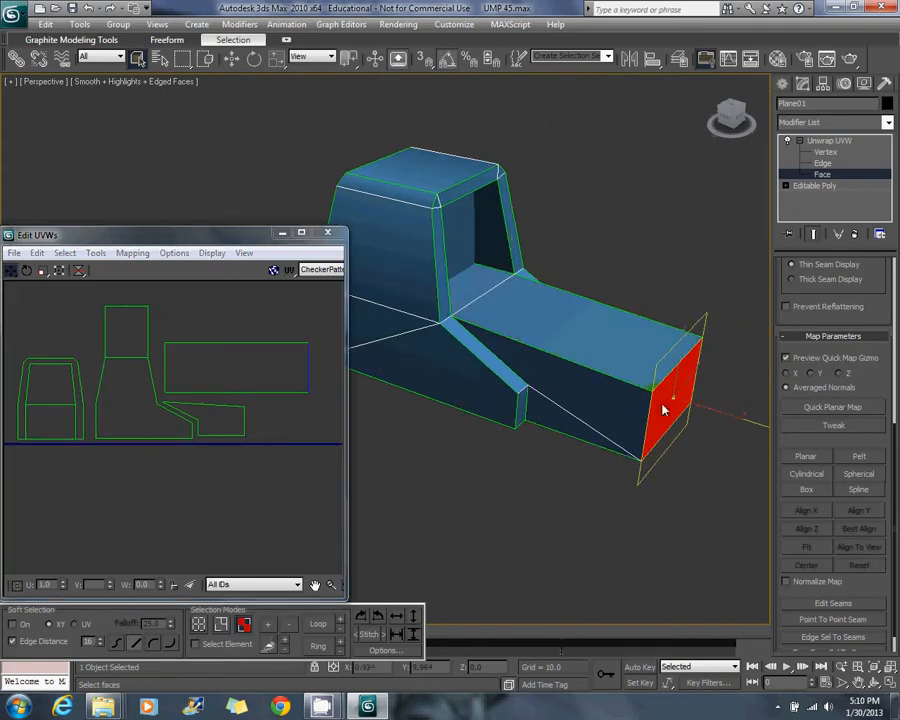
{"action": "left_click", "coordinate": [803, 457]}
{"action": "left_click", "coordinate": [806, 457]}
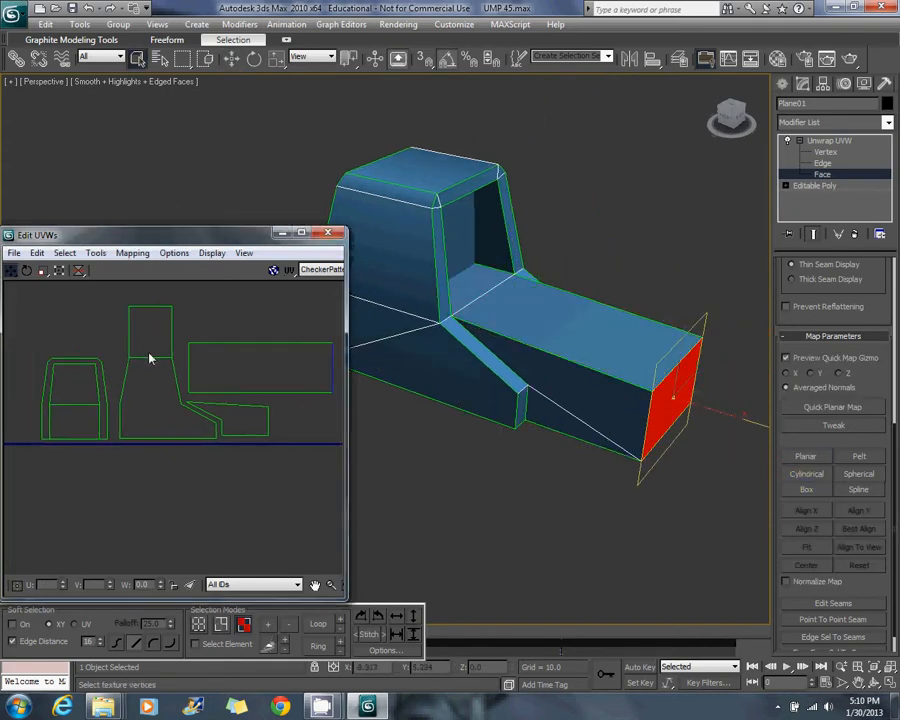
{"action": "scroll", "coordinate": [150, 356], "scroll_direction": "down", "scroll_amount": 2}
{"action": "left_click_drag", "start_coordinate": [30, 406], "coordinate": [255, 413]}
{"action": "scroll", "coordinate": [255, 413], "scroll_direction": "up", "scroll_amount": 3}
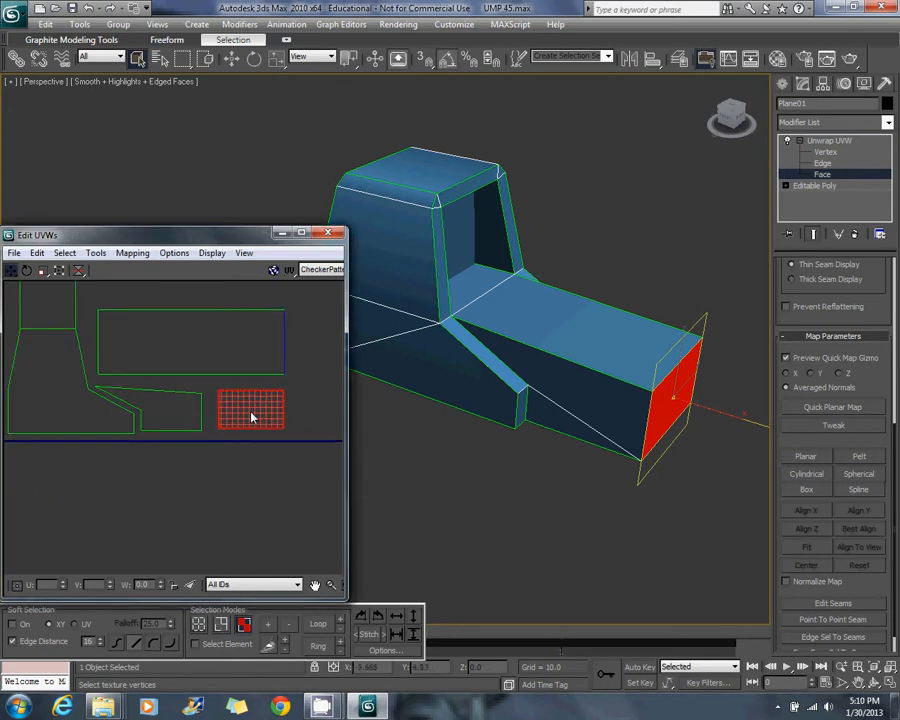
{"action": "middle_click_drag", "start_coordinate": [104, 335], "coordinate": [176, 337]}
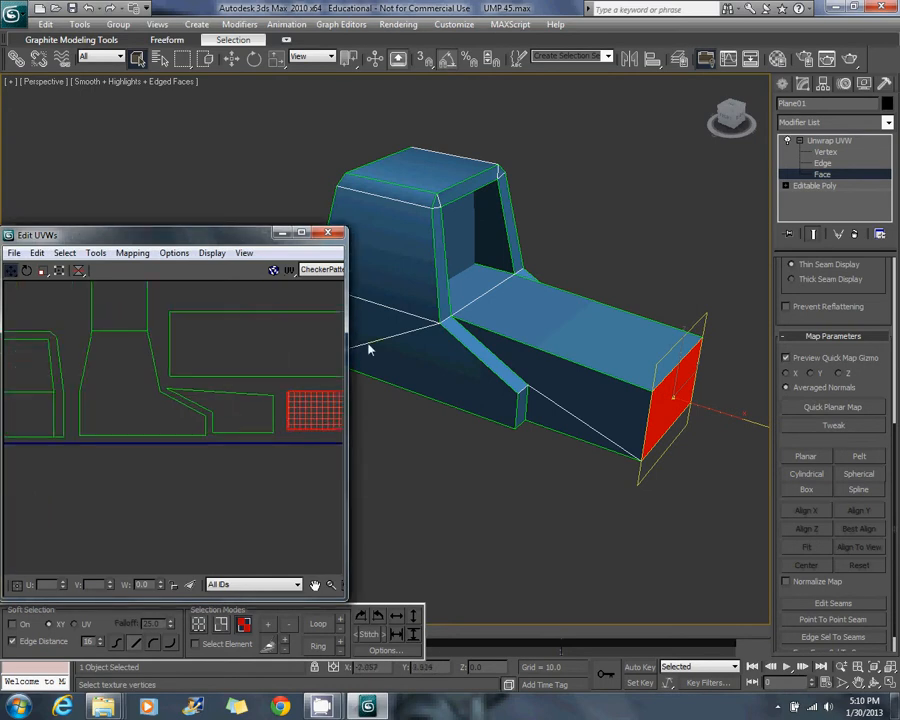
Planar-map the two inner side faces of the housing opening along the Y axis and overlay their shell on the housing's side shell.
{"action": "middle_click_drag", "start_coordinate": [495, 235], "coordinate": [466, 265]}
{"action": "left_click", "coordinate": [534, 279]}
{"action": "left_click", "coordinate": [469, 298], "text": "ctrl"}
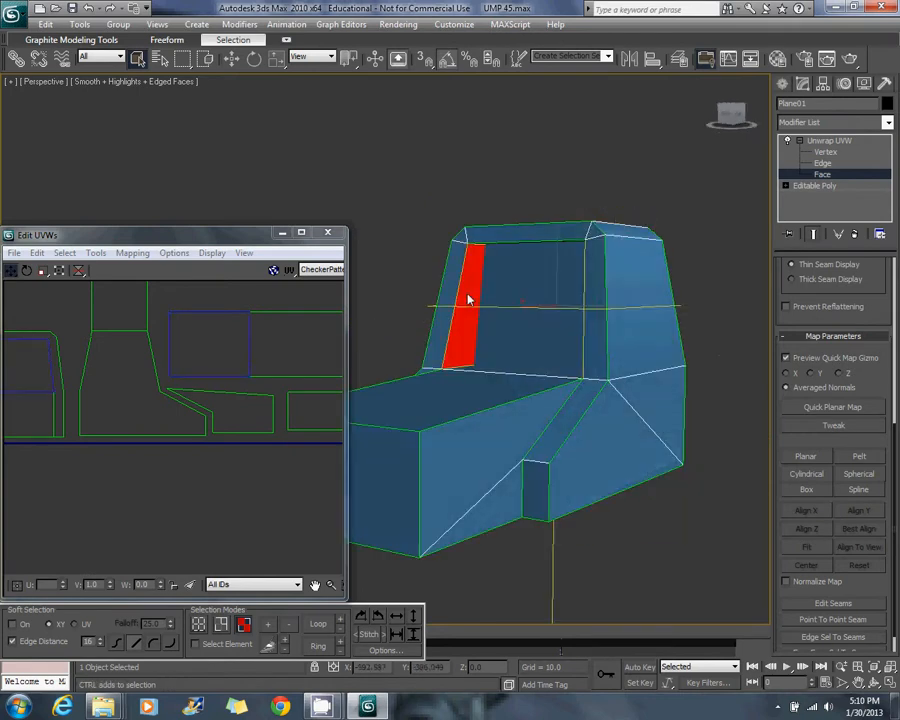
{"action": "left_click", "coordinate": [805, 457]}
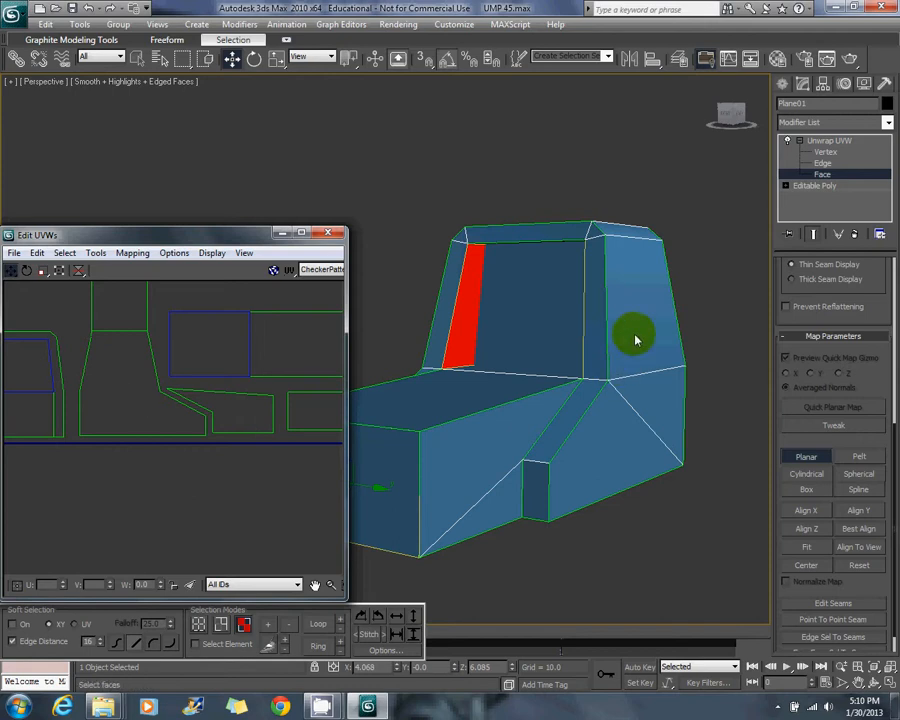
{"action": "middle_click_drag", "start_coordinate": [510, 316], "coordinate": [640, 330], "text": "alt"}
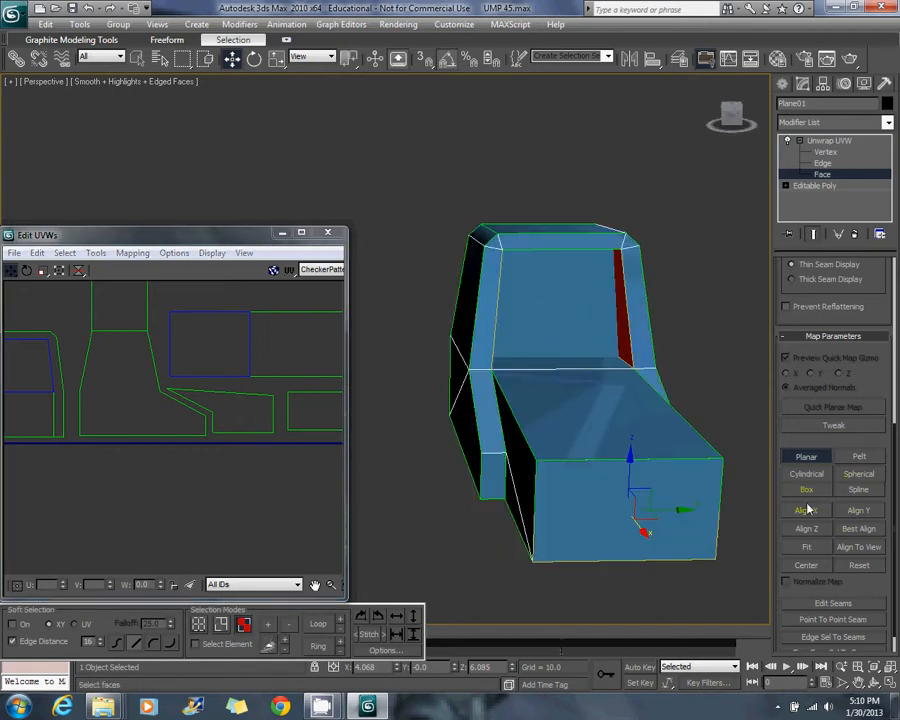
{"action": "left_click", "coordinate": [807, 510]}
{"action": "left_click", "coordinate": [806, 456]}
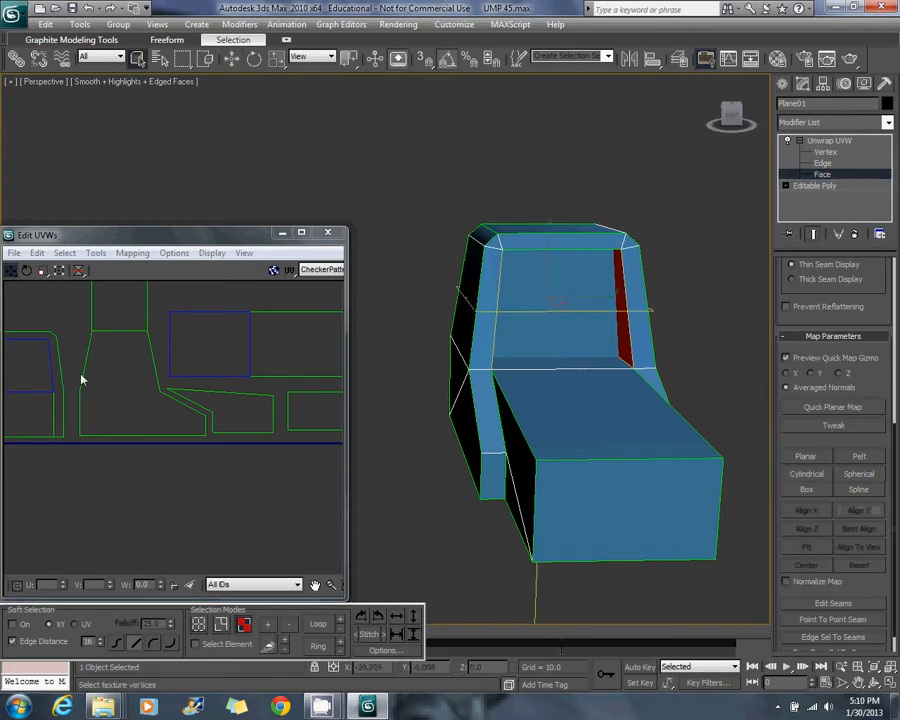
{"action": "middle_click_drag", "start_coordinate": [58, 428], "coordinate": [180, 394]}
{"action": "scroll", "coordinate": [217, 396], "scroll_direction": "up", "scroll_amount": 5}
{"action": "scroll", "coordinate": [215, 394], "scroll_direction": "down", "scroll_amount": 1}
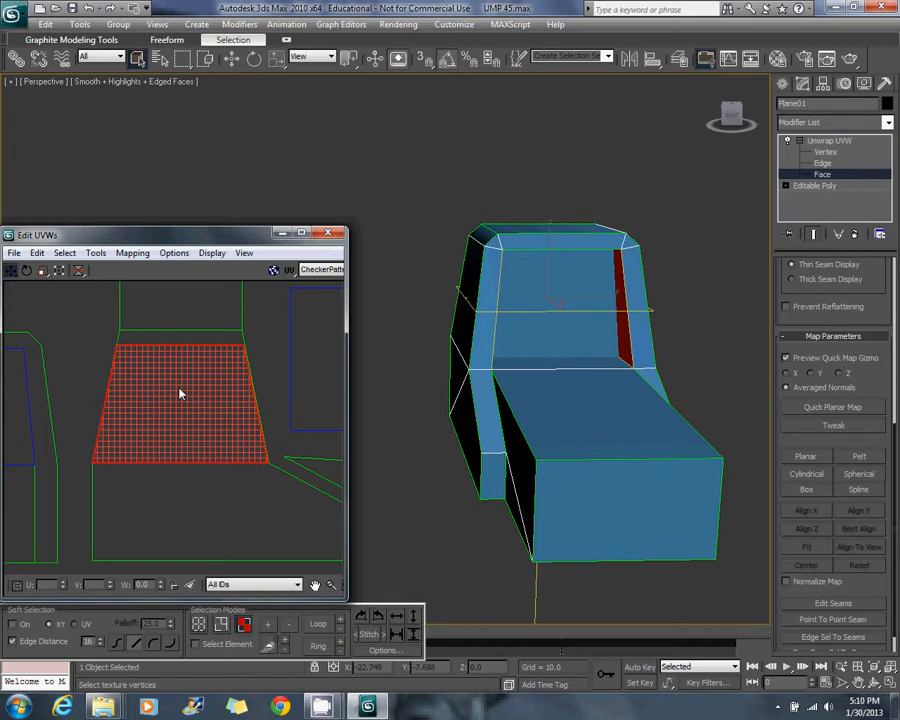
Planar-map the opening's inner ceiling face along the Z axis and fit its square shell inside the housing's front-frame shell.
{"action": "left_click", "coordinate": [537, 320]}
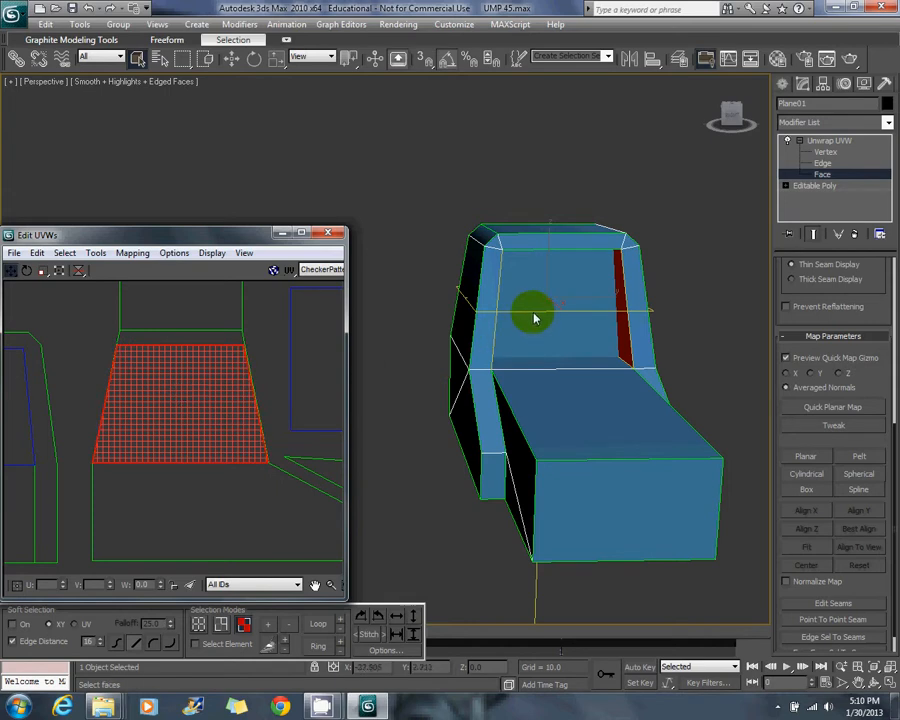
{"action": "middle_click_drag", "start_coordinate": [534, 315], "coordinate": [527, 273], "text": "alt"}
{"action": "left_click", "coordinate": [539, 248]}
{"action": "left_click", "coordinate": [802, 459]}
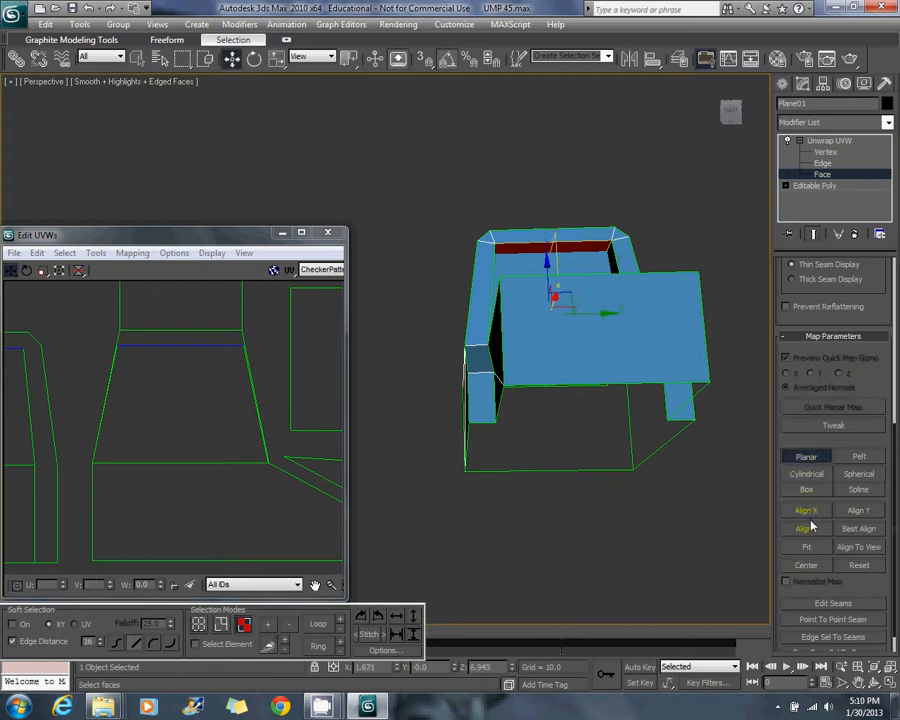
{"action": "left_click", "coordinate": [806, 456]}
{"action": "scroll", "coordinate": [162, 390], "scroll_direction": "down", "scroll_amount": 3}
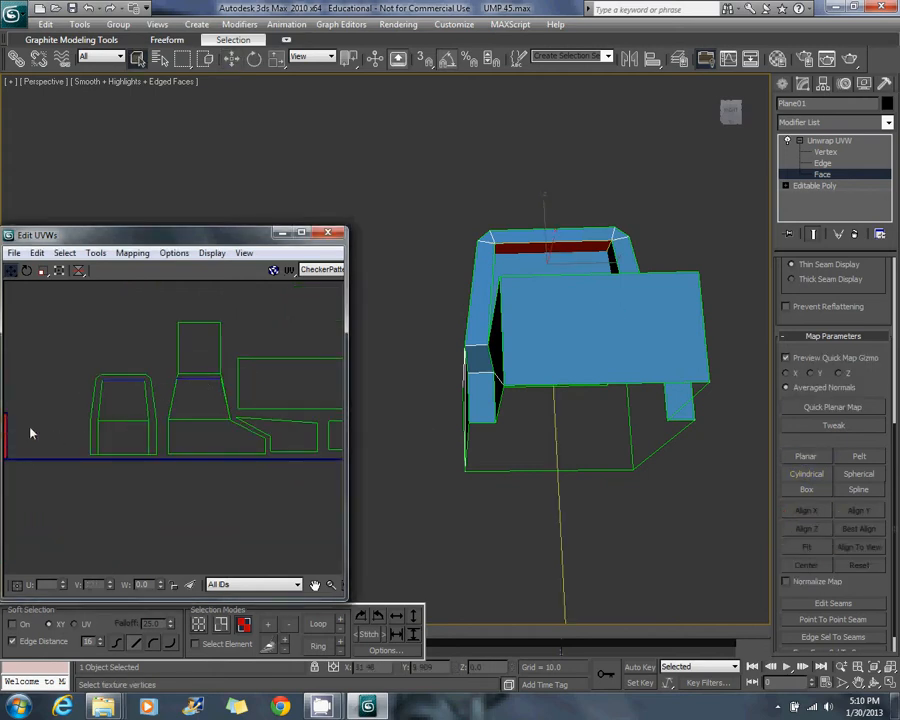
{"action": "middle_click_drag", "start_coordinate": [30, 433], "coordinate": [81, 438]}
{"action": "left_click_drag", "start_coordinate": [53, 447], "coordinate": [241, 404]}
{"action": "middle_click_drag", "start_coordinate": [273, 398], "coordinate": [238, 411]}
{"action": "left_click_drag", "start_coordinate": [216, 410], "coordinate": [157, 406]}
{"action": "scroll", "coordinate": [170, 422], "scroll_direction": "up", "scroll_amount": 6}
{"action": "left_click", "coordinate": [42, 273]}
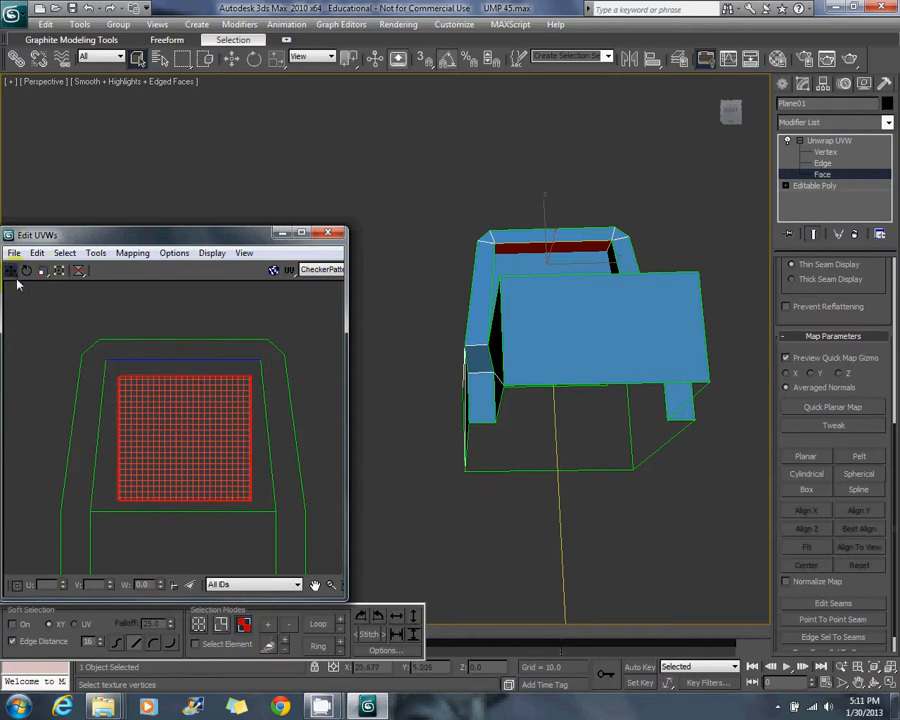
Move all the sight shells down beside the suppressor and rail shells, tightening the gap after the housing's front shell.
{"action": "scroll", "coordinate": [185, 406], "scroll_direction": "down", "scroll_amount": 6}
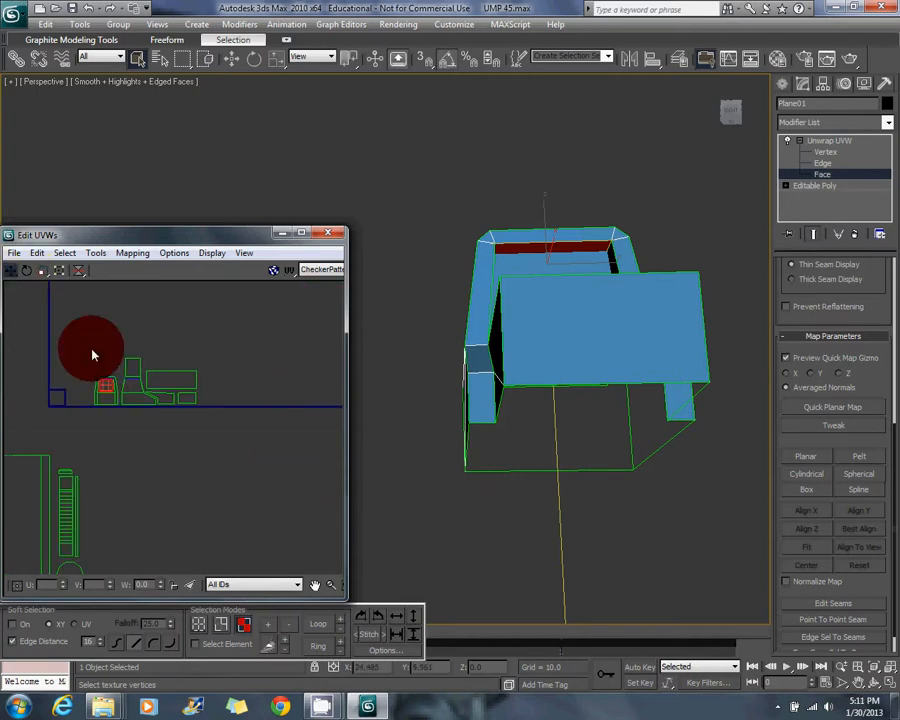
{"action": "left_click_drag", "start_coordinate": [91, 349], "coordinate": [206, 413]}
{"action": "middle_click_drag", "start_coordinate": [101, 409], "coordinate": [199, 368]}
{"action": "left_click_drag", "start_coordinate": [199, 361], "coordinate": [200, 537]}
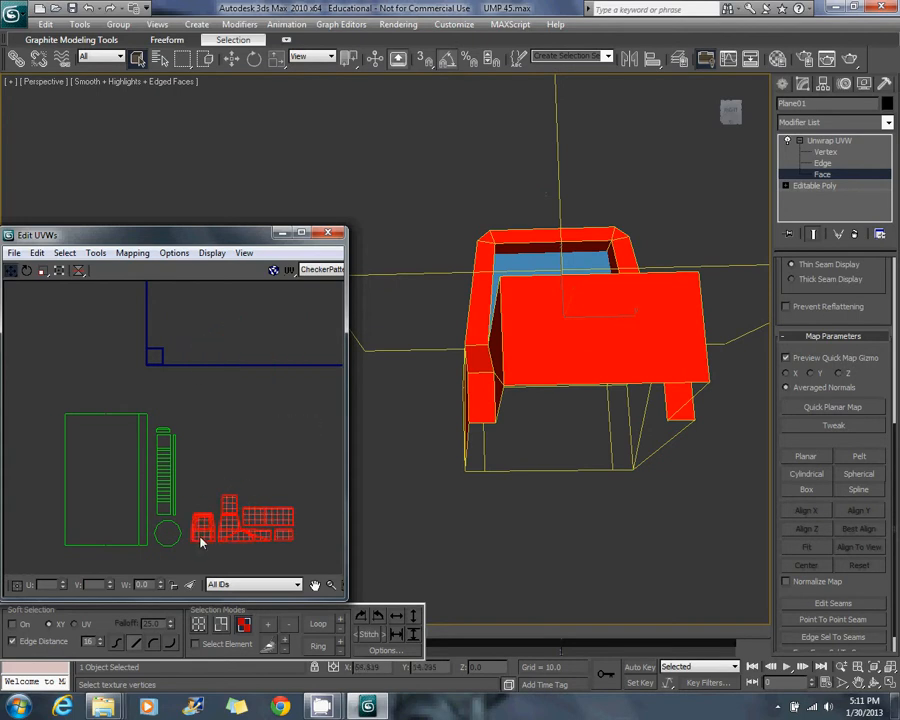
{"action": "left_click_drag", "start_coordinate": [217, 471], "coordinate": [308, 548]}
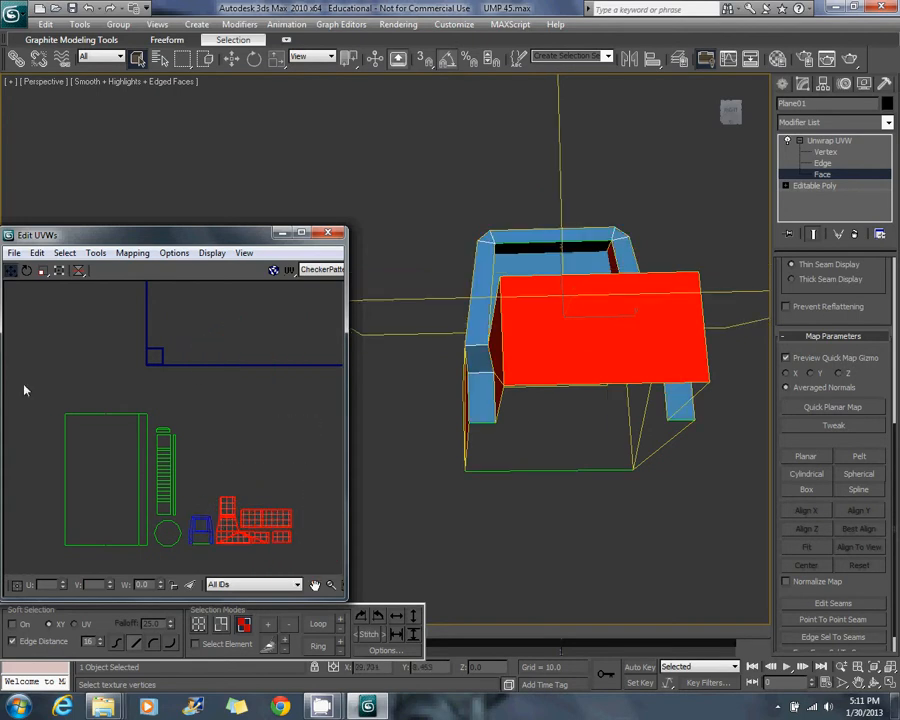
Select all the UV shells, scale them down uniformly and move them into the lower-left corner of the UV area.
{"action": "key", "text": "ctrl+a"}
{"action": "left_click_drag", "start_coordinate": [76, 470], "coordinate": [67, 286]}
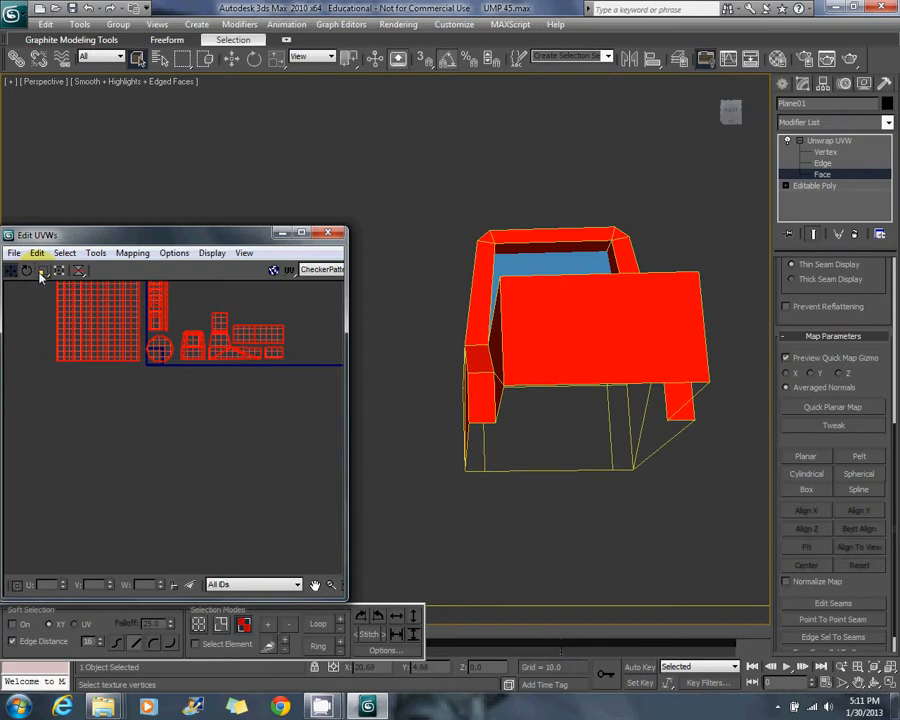
{"action": "left_click", "coordinate": [41, 276]}
{"action": "left_click_drag", "start_coordinate": [124, 350], "coordinate": [132, 415]}
{"action": "scroll", "coordinate": [144, 323], "scroll_direction": "up", "scroll_amount": 5}
{"action": "left_click_drag", "start_coordinate": [151, 320], "coordinate": [152, 360]}
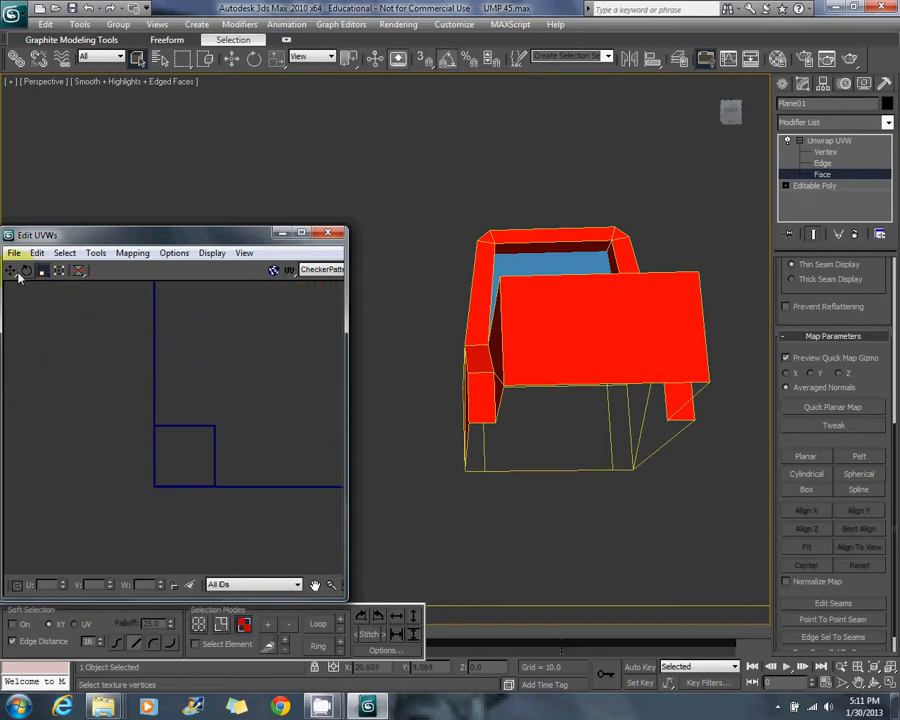
{"action": "left_click", "coordinate": [14, 272]}
{"action": "middle_click_drag", "start_coordinate": [169, 369], "coordinate": [167, 482]}
{"action": "left_click_drag", "start_coordinate": [190, 382], "coordinate": [173, 552]}
{"action": "middle_click_drag", "start_coordinate": [171, 486], "coordinate": [200, 358]}
{"action": "left_click_drag", "start_coordinate": [205, 414], "coordinate": [205, 447]}
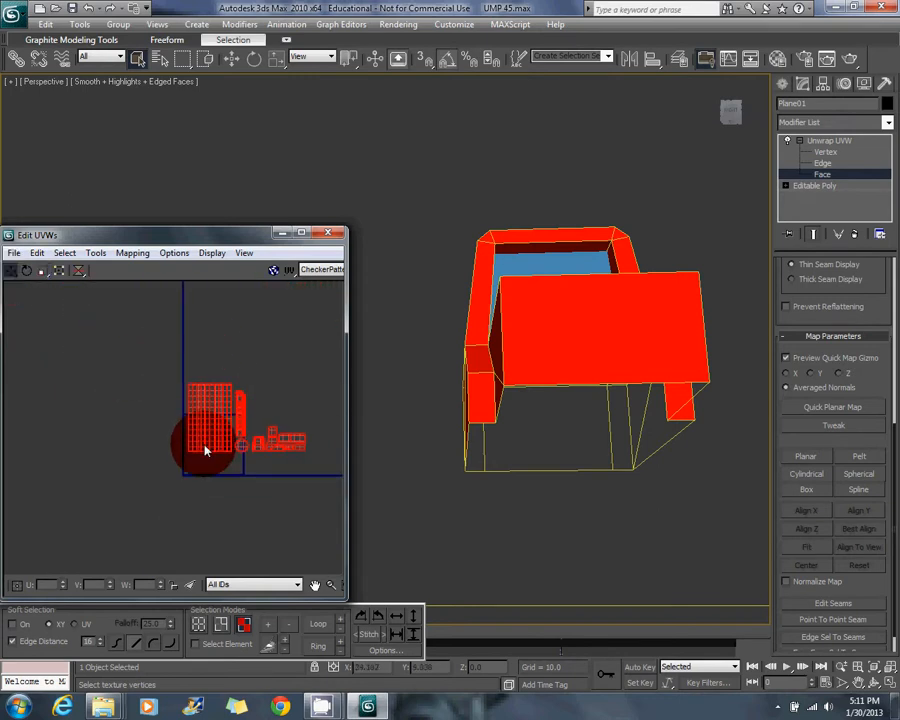
Scale and position the whole layout so the large suppressor shell fills the height of the small corner square along its left edge.
{"action": "scroll", "coordinate": [205, 446], "scroll_direction": "up", "scroll_amount": 5}
{"action": "middle_click_drag", "start_coordinate": [211, 443], "coordinate": [183, 403]}
{"action": "left_click_drag", "start_coordinate": [182, 368], "coordinate": [180, 400]}
{"action": "left_click", "coordinate": [43, 276]}
{"action": "left_click", "coordinate": [9, 273]}
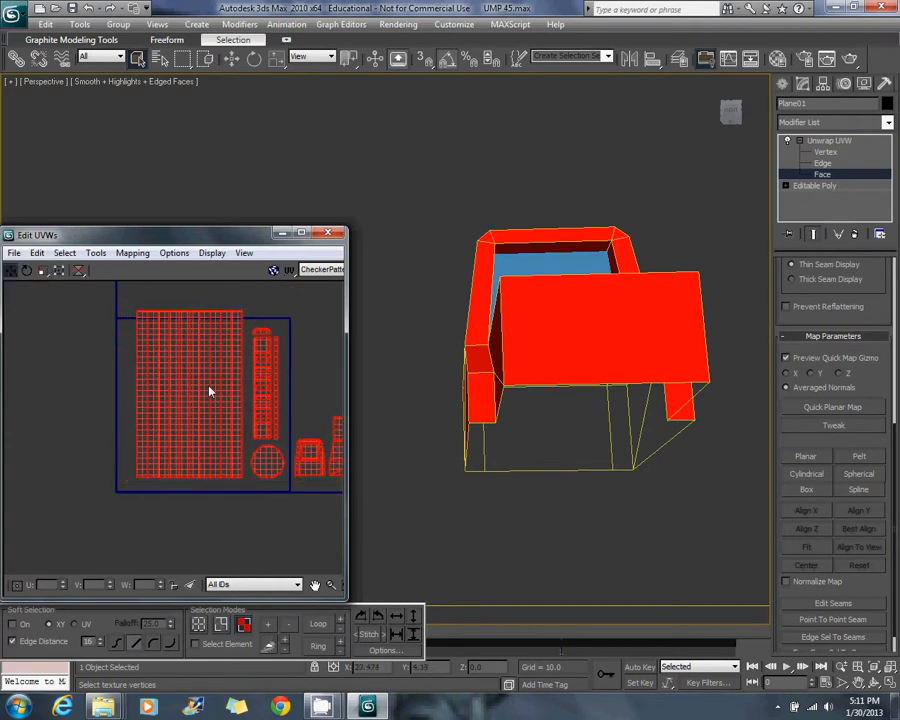
{"action": "scroll", "coordinate": [200, 396], "scroll_direction": "up", "scroll_amount": 4}
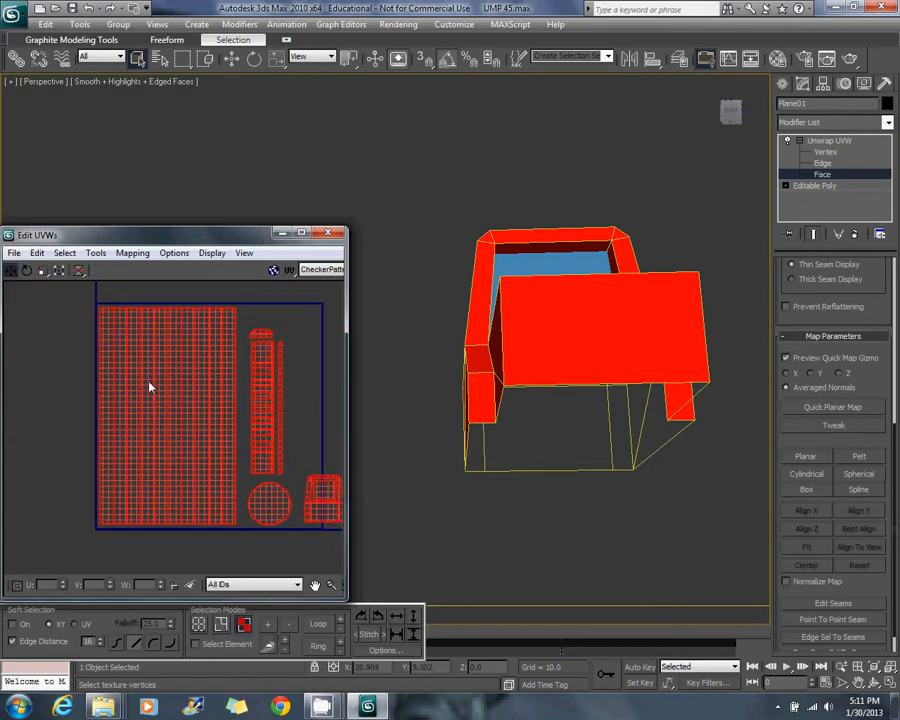
{"action": "middle_click_drag", "start_coordinate": [200, 363], "coordinate": [163, 360]}
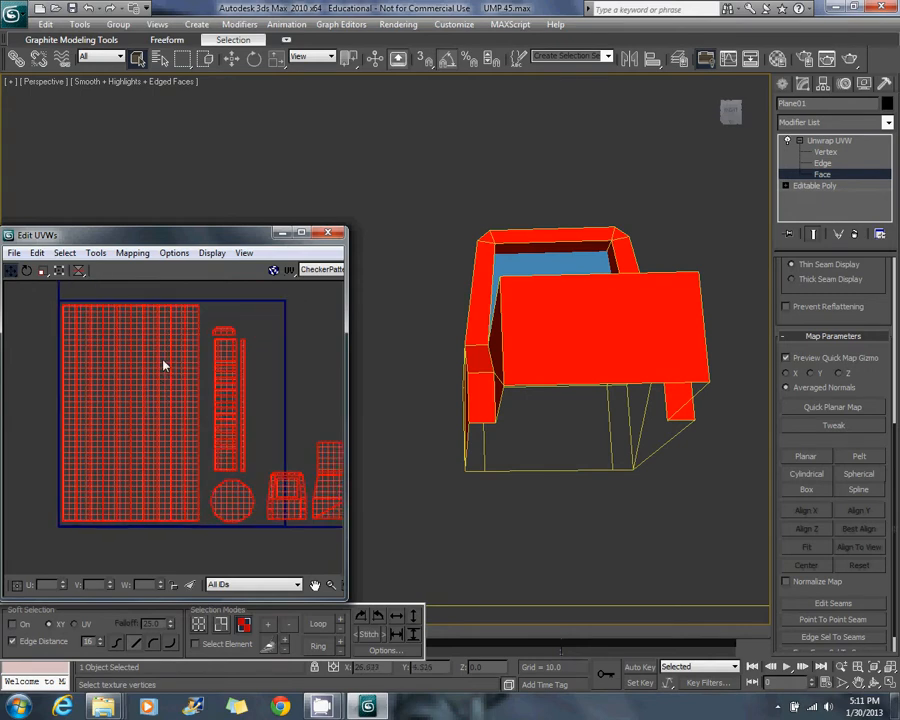
Move the round end-cap shell closer to the large suppressor shell.
{"action": "left_click", "coordinate": [275, 340]}
{"action": "middle_click_drag", "start_coordinate": [274, 340], "coordinate": [214, 338]}
{"action": "scroll", "coordinate": [233, 388], "scroll_direction": "down", "scroll_amount": 2}
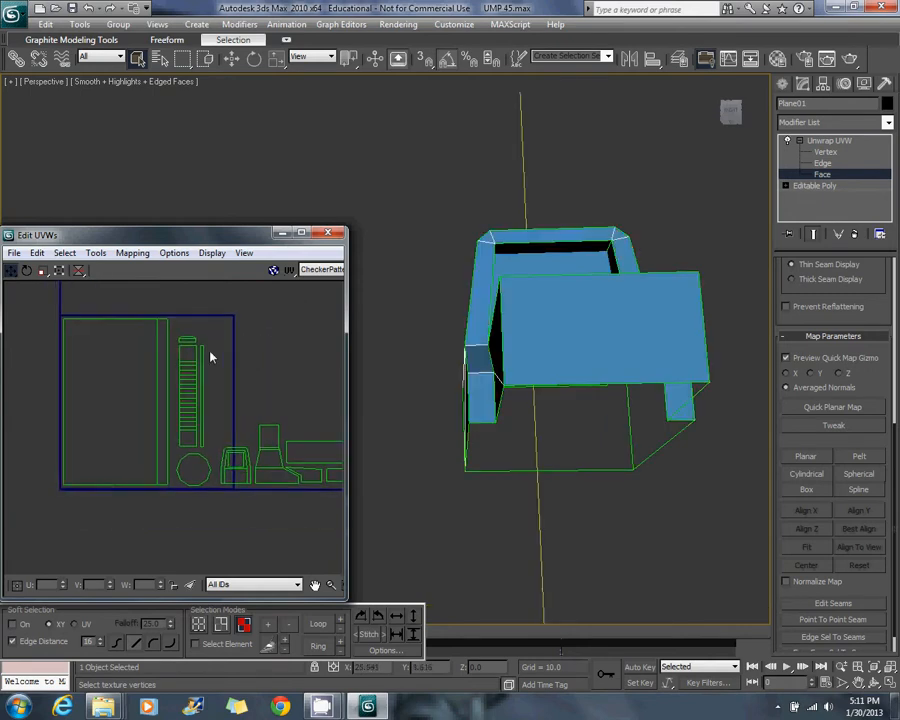
{"action": "left_click", "coordinate": [193, 367]}
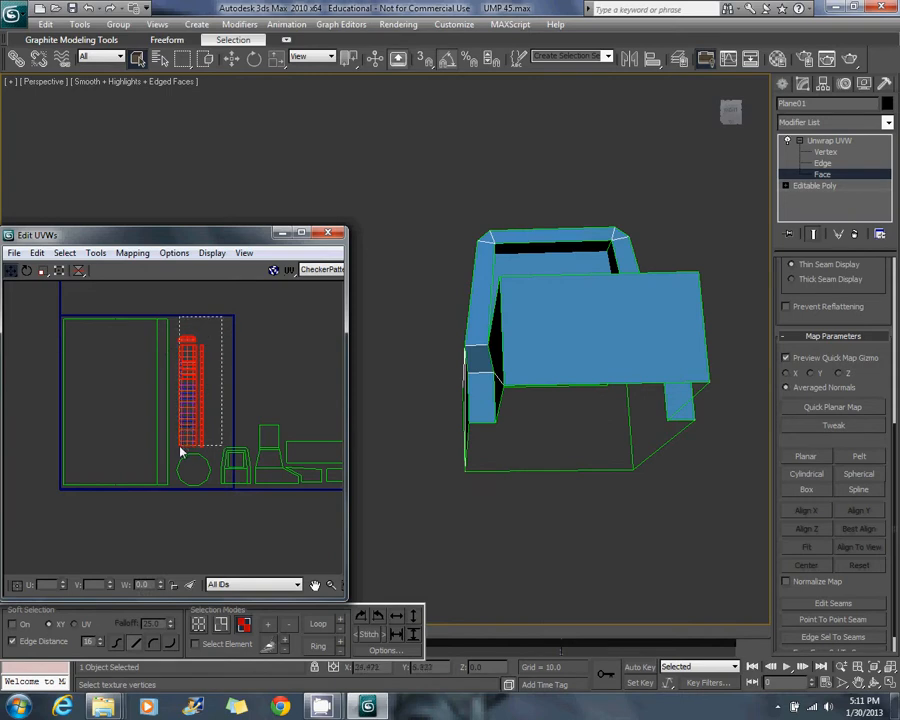
{"action": "scroll", "coordinate": [186, 444], "scroll_direction": "up", "scroll_amount": 4}
{"action": "left_click", "coordinate": [185, 530]}
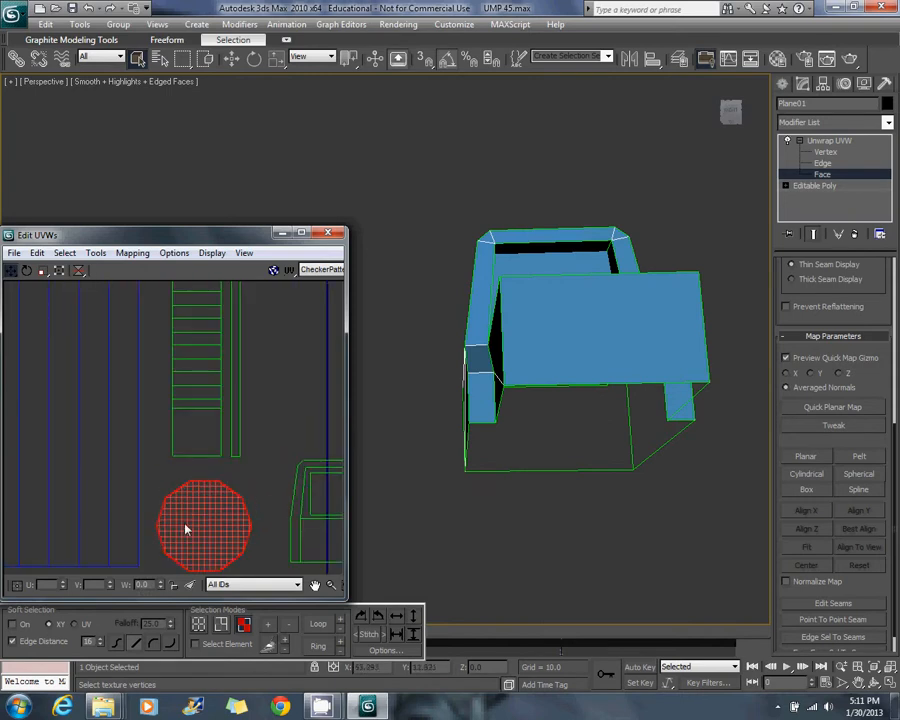
{"action": "left_click_drag", "start_coordinate": [184, 525], "coordinate": [185, 522]}
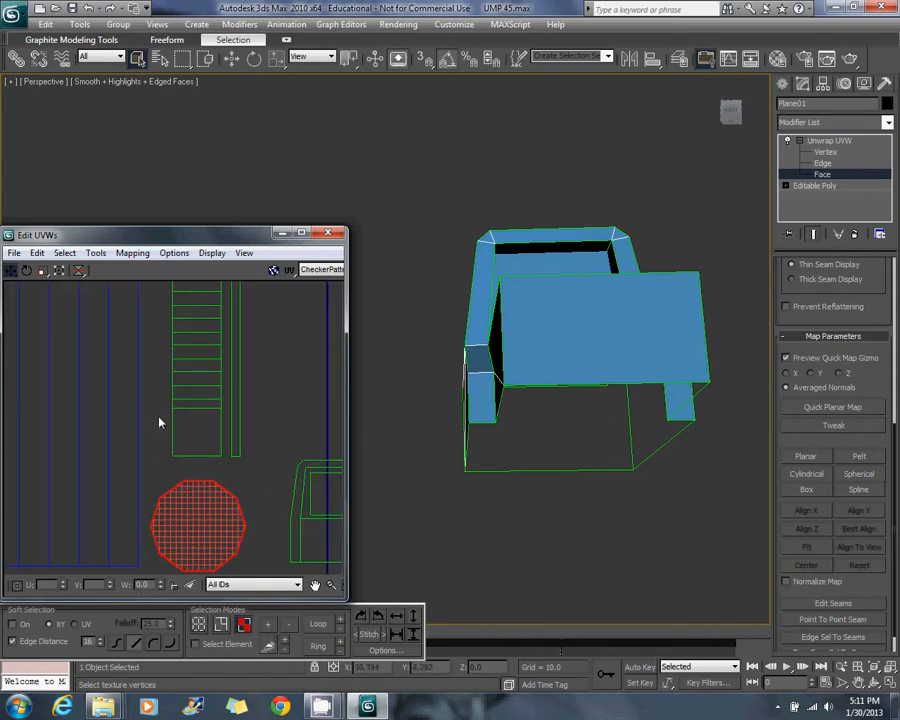
Select the rail shells together and move them closer to the suppressor shell, just above the round end cap.
{"action": "scroll", "coordinate": [159, 418], "scroll_direction": "down", "scroll_amount": 2}
{"action": "middle_click_drag", "start_coordinate": [172, 304], "coordinate": [183, 356]}
{"action": "middle_click_drag", "start_coordinate": [169, 277], "coordinate": [186, 328]}
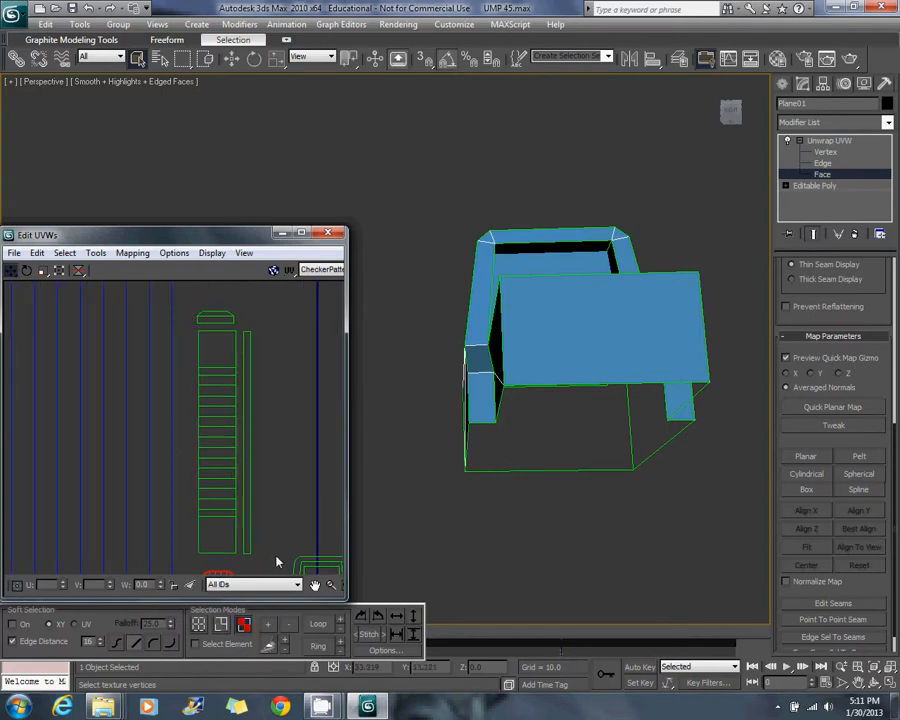
{"action": "left_click_drag", "start_coordinate": [183, 302], "coordinate": [276, 557]}
{"action": "left_click_drag", "start_coordinate": [223, 534], "coordinate": [212, 541]}
Move the housing's front shell with its inner ceiling square inside the corner square, beside the lower end of the rail shells.
{"action": "middle_click_drag", "start_coordinate": [229, 456], "coordinate": [211, 436]}
{"action": "scroll", "coordinate": [210, 438], "scroll_direction": "down", "scroll_amount": 2}
{"action": "mouse_move", "coordinate": [182, 427]}
{"action": "left_mouse_down"}
{"action": "mouse_move", "coordinate": [228, 489]}
{"action": "mouse_move", "coordinate": [196, 415]}
{"action": "left_mouse_up"}
{"action": "middle_click_drag", "start_coordinate": [197, 420], "coordinate": [208, 478]}
{"action": "left_click_drag", "start_coordinate": [208, 488], "coordinate": [197, 503]}
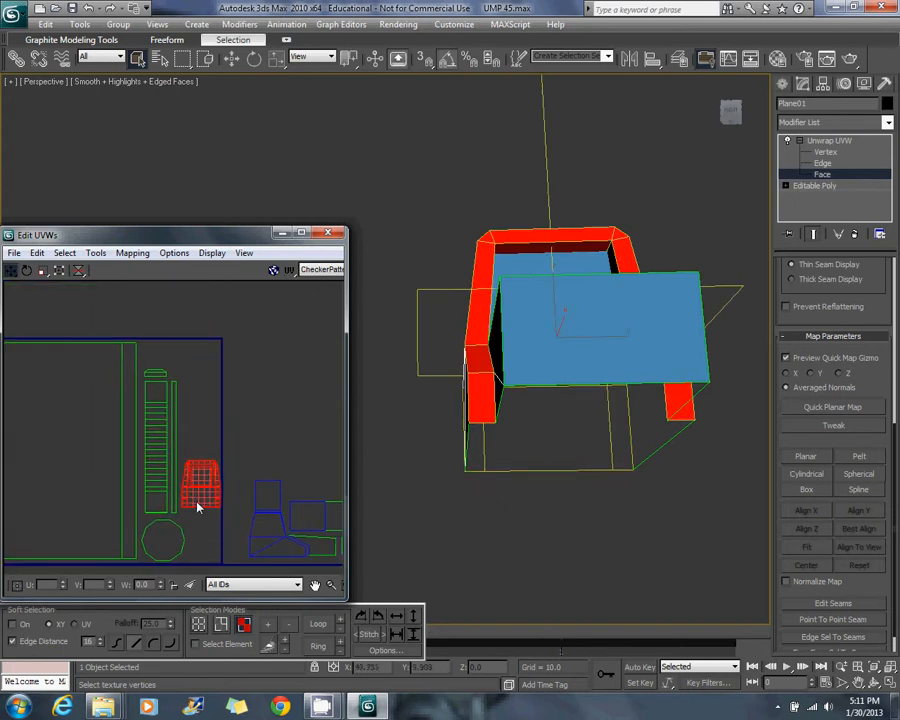
{"action": "scroll", "coordinate": [193, 509], "scroll_direction": "up", "scroll_amount": 2}
{"action": "middle_click_drag", "start_coordinate": [217, 511], "coordinate": [201, 480]}
{"action": "left_click_drag", "start_coordinate": [188, 473], "coordinate": [191, 476]}
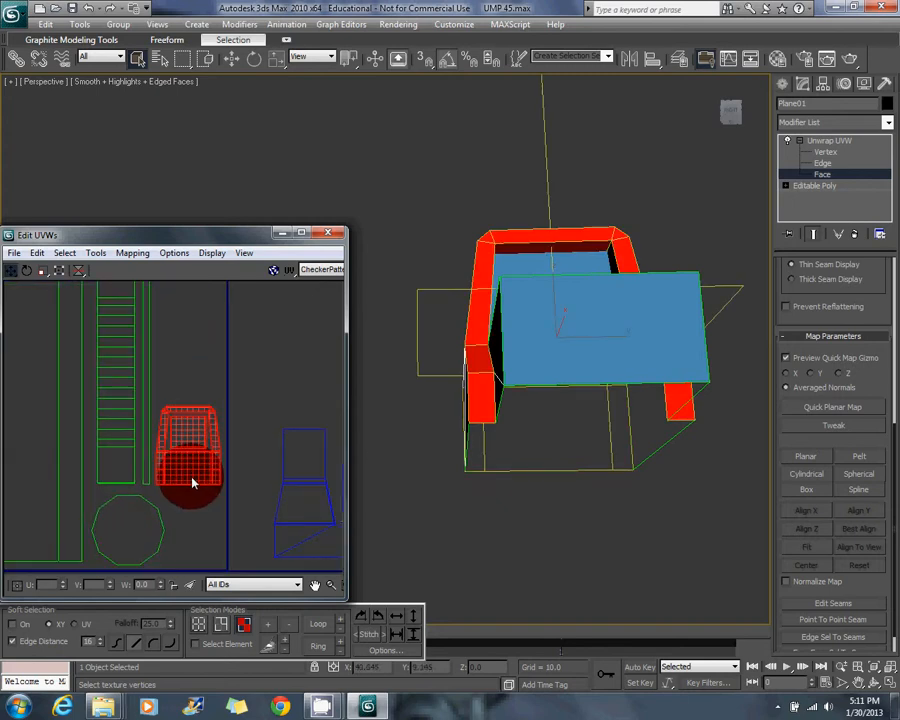
Rotate the housing's side shell 180 degrees and place it in the corner square's upper corner, beside the rail shells.
{"action": "scroll", "coordinate": [240, 454], "scroll_direction": "down", "scroll_amount": 1}
{"action": "middle_click_drag", "start_coordinate": [241, 454], "coordinate": [127, 429]}
{"action": "scroll", "coordinate": [149, 411], "scroll_direction": "down", "scroll_amount": 1}
{"action": "scroll", "coordinate": [175, 494], "scroll_direction": "up", "scroll_amount": 1}
{"action": "left_click", "coordinate": [211, 528]}
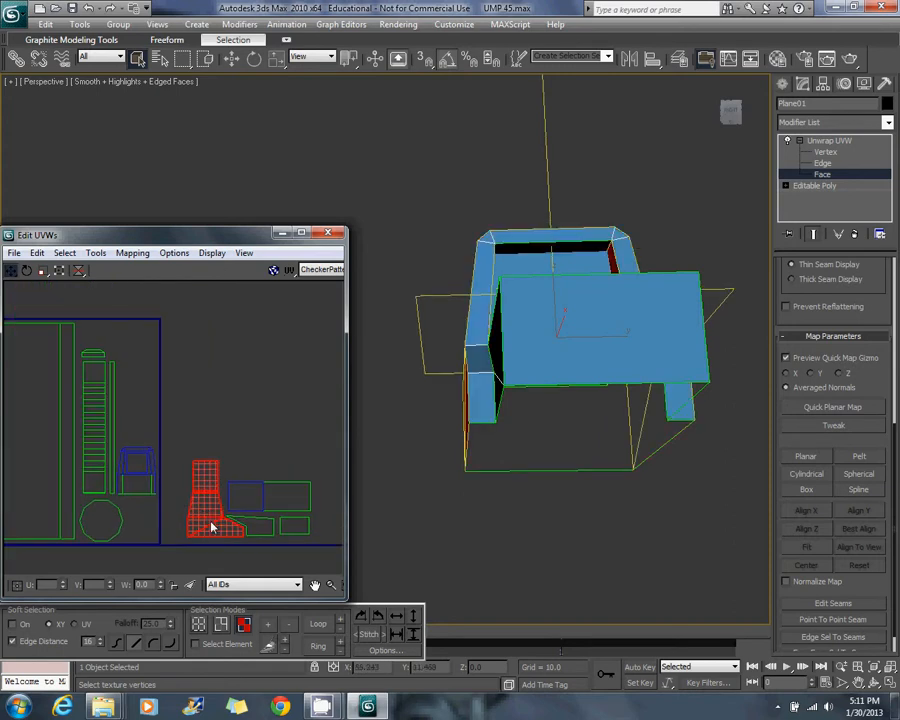
{"action": "left_click_drag", "start_coordinate": [211, 523], "coordinate": [275, 620]}
{"action": "left_click", "coordinate": [26, 272]}
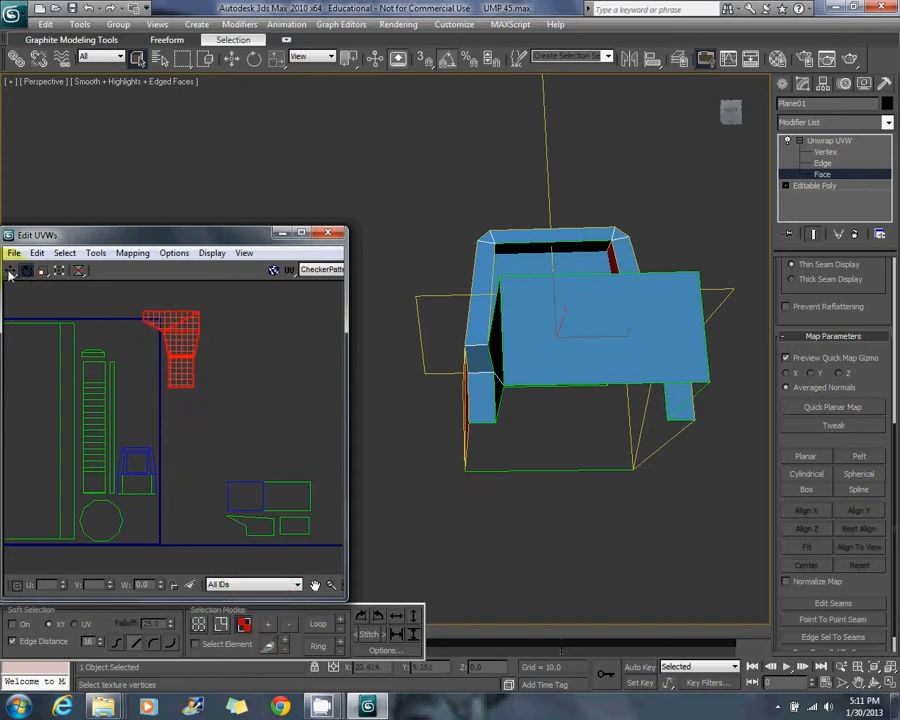
{"action": "left_click_drag", "start_coordinate": [192, 340], "coordinate": [129, 347]}
Move the base side shell under the housing's front shell, beside the round end cap, and scale it down slightly to fit the square.
{"action": "left_click_drag", "start_coordinate": [221, 471], "coordinate": [275, 490]}
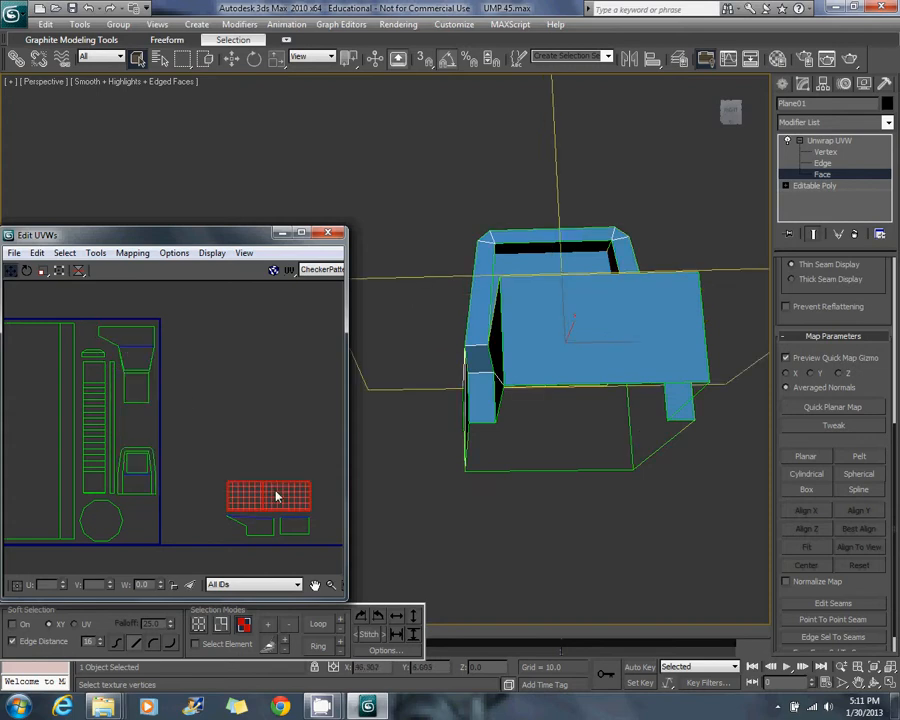
{"action": "middle_click_drag", "start_coordinate": [273, 489], "coordinate": [303, 471]}
{"action": "left_click_drag", "start_coordinate": [281, 524], "coordinate": [294, 512]}
{"action": "left_click_drag", "start_coordinate": [294, 512], "coordinate": [177, 497]}
{"action": "scroll", "coordinate": [177, 497], "scroll_direction": "up", "scroll_amount": 3}
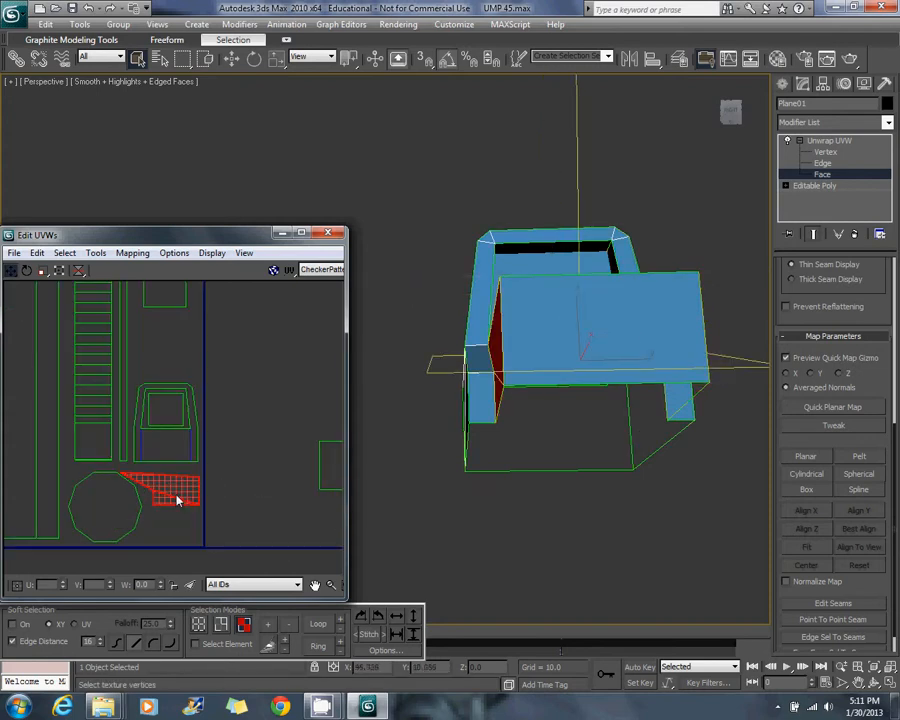
{"action": "left_click", "coordinate": [42, 271]}
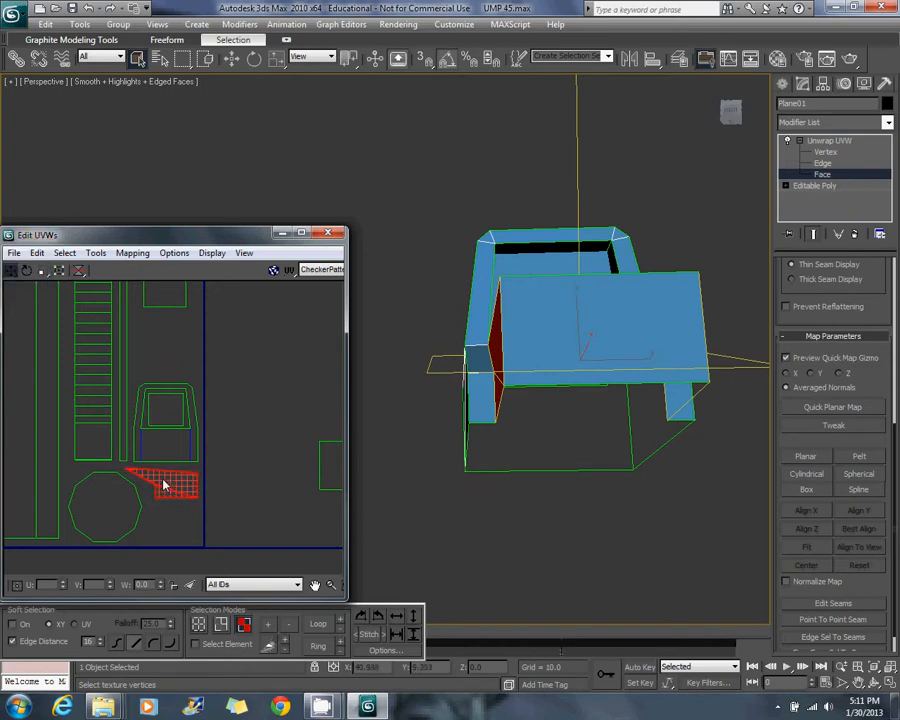
{"action": "scroll", "coordinate": [252, 485], "scroll_direction": "down", "scroll_amount": 2}
{"action": "middle_click_drag", "start_coordinate": [252, 485], "coordinate": [140, 429]}
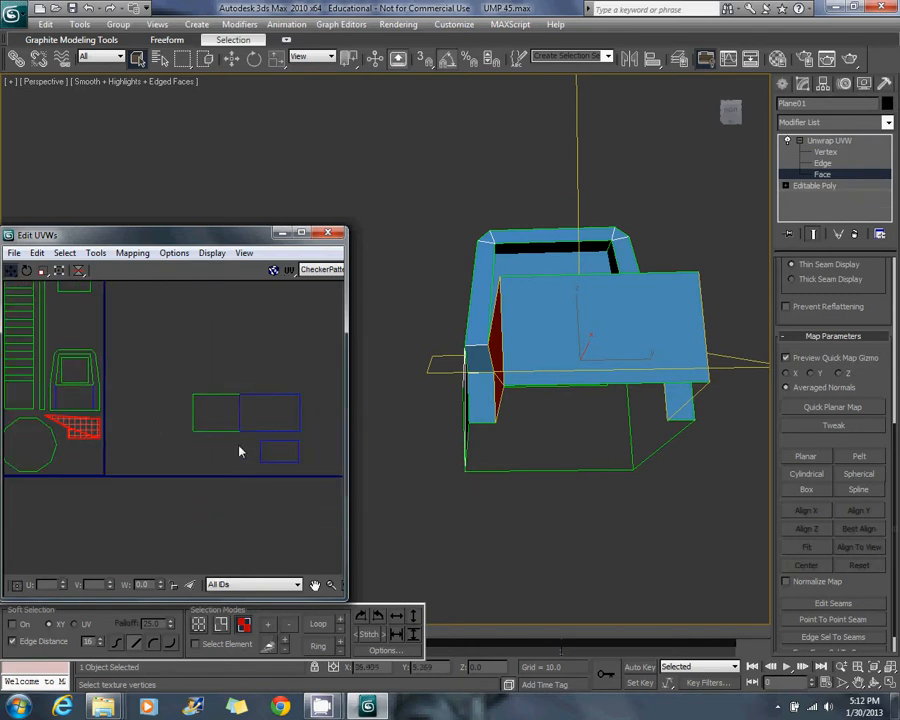
Move the small rectangular shell into the square's lower corner and the two-part rectangular shell between the housing's side and front shells.
{"action": "left_click_drag", "start_coordinate": [283, 456], "coordinate": [92, 462]}
{"action": "scroll", "coordinate": [88, 468], "scroll_direction": "up", "scroll_amount": 2}
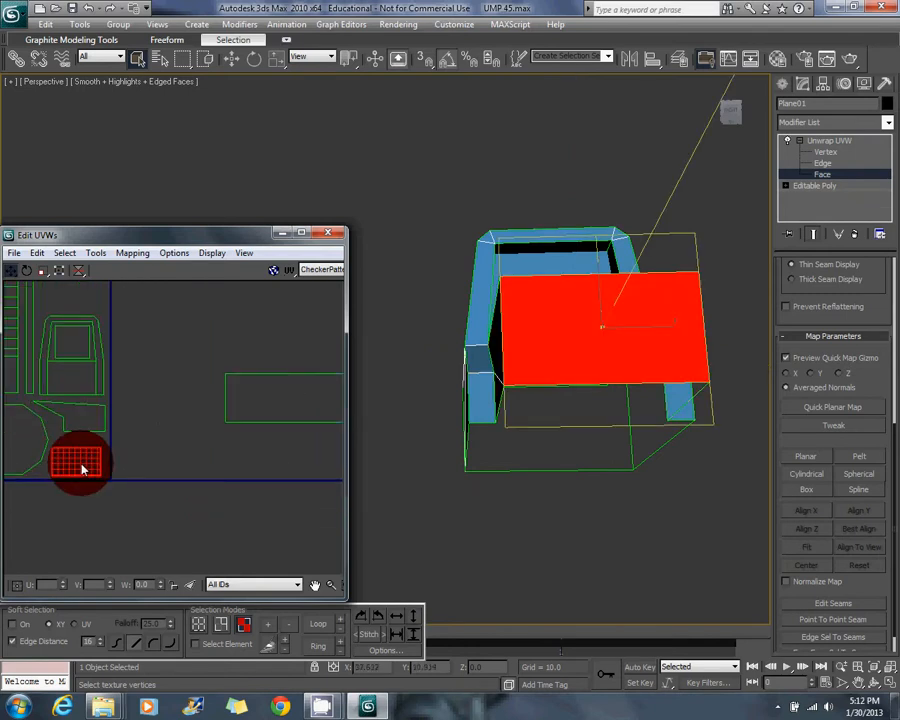
{"action": "left_click", "coordinate": [256, 410]}
{"action": "scroll", "coordinate": [252, 395], "scroll_direction": "down", "scroll_amount": 2}
{"action": "middle_click_drag", "start_coordinate": [248, 386], "coordinate": [260, 472]}
{"action": "left_click_drag", "start_coordinate": [269, 482], "coordinate": [160, 411]}
{"action": "scroll", "coordinate": [162, 413], "scroll_direction": "up", "scroll_amount": 3}
{"action": "middle_click_drag", "start_coordinate": [136, 364], "coordinate": [202, 464]}
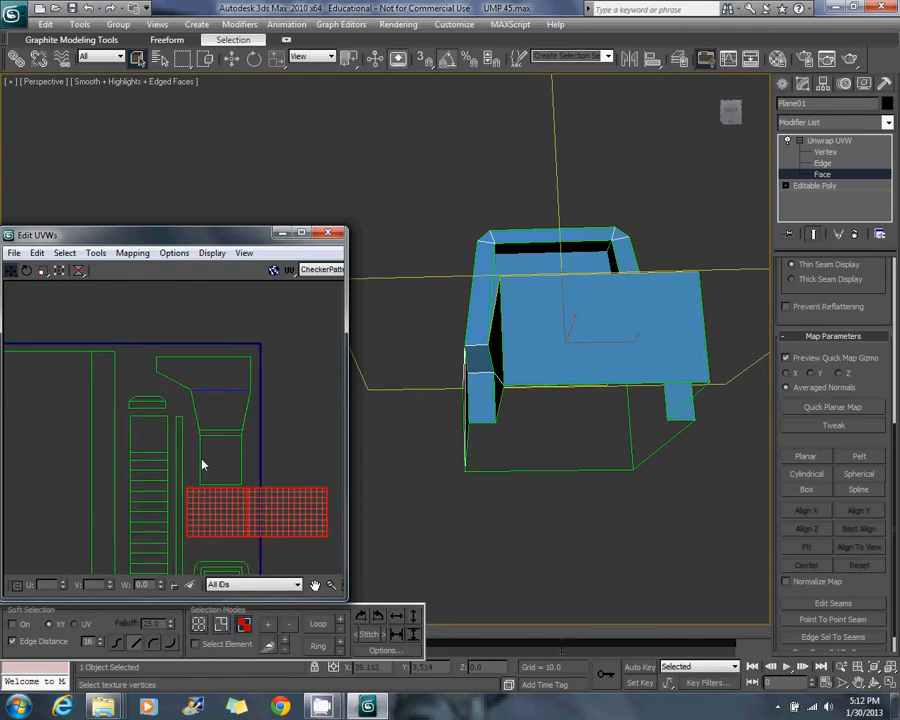
Nudge the housing's side shell toward the square's upper edge, and rotate the two-part rectangular shell 90 degrees and scale it down slightly.
{"action": "left_click_drag", "start_coordinate": [217, 387], "coordinate": [221, 432]}
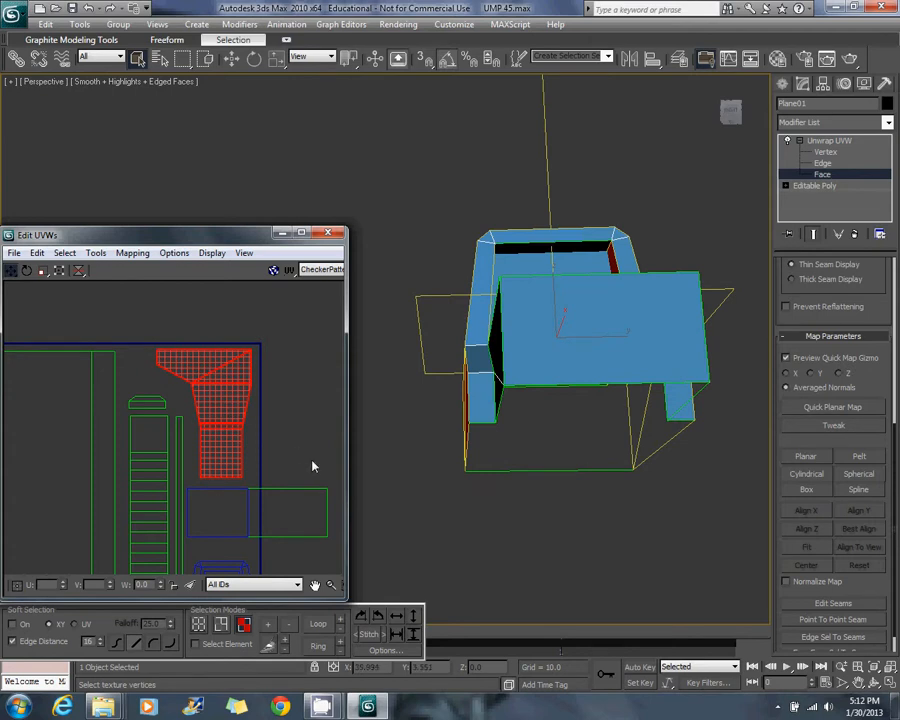
{"action": "left_click_drag", "start_coordinate": [313, 466], "coordinate": [236, 546]}
{"action": "middle_click_drag", "start_coordinate": [223, 483], "coordinate": [210, 413]}
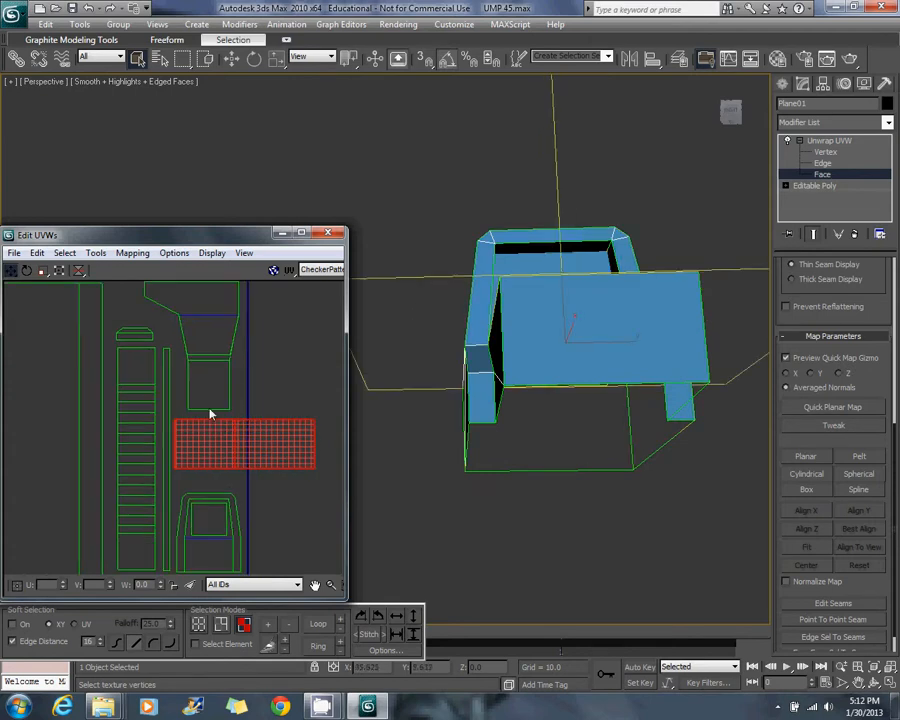
{"action": "left_click", "coordinate": [26, 271]}
{"action": "left_click_drag", "start_coordinate": [225, 430], "coordinate": [262, 572]}
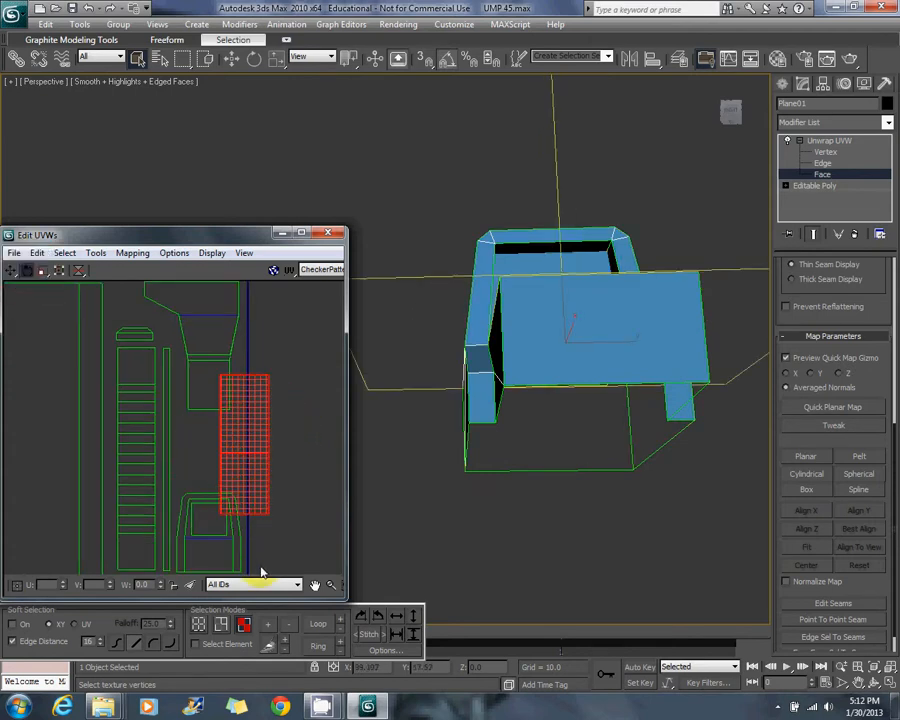
{"action": "left_click", "coordinate": [42, 270]}
{"action": "left_click_drag", "start_coordinate": [240, 416], "coordinate": [260, 440]}
{"action": "middle_click_drag", "start_coordinate": [256, 432], "coordinate": [239, 313]}
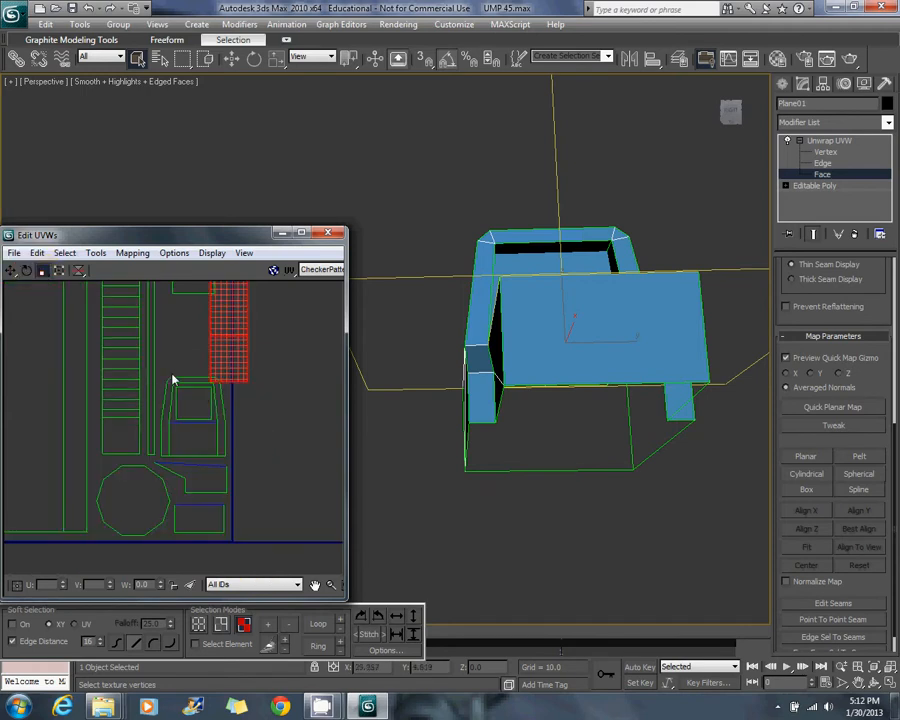
With Select Element on, select the housing's front shell and its inner square, scale them down slightly and place them closer to the base side shell.
{"action": "left_click_drag", "start_coordinate": [173, 378], "coordinate": [193, 445]}
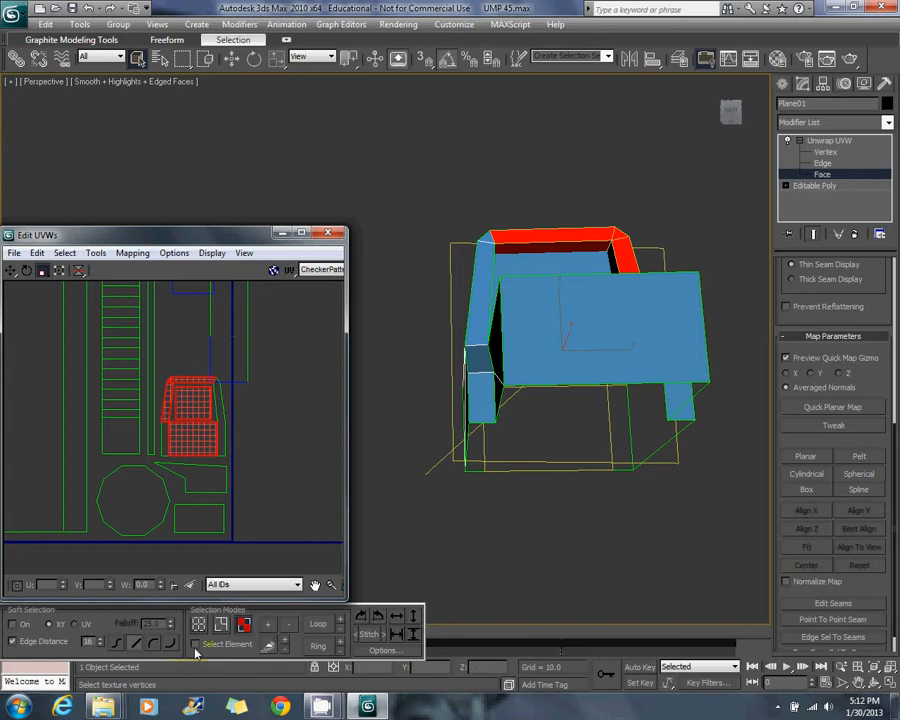
{"action": "left_click", "coordinate": [195, 644]}
{"action": "left_click", "coordinate": [198, 452]}
{"action": "left_click", "coordinate": [190, 440]}
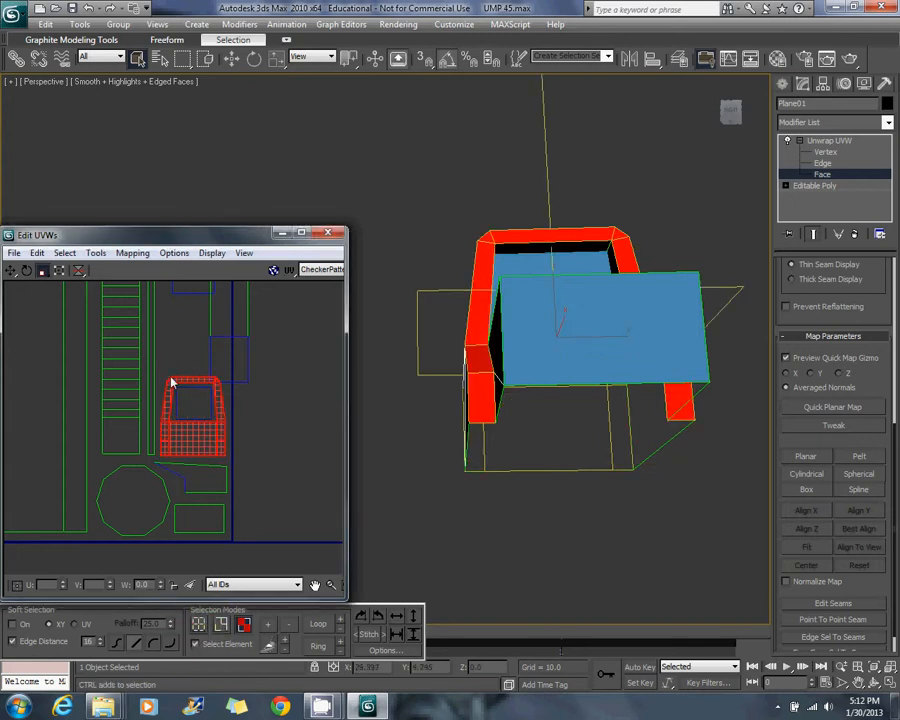
{"action": "left_click", "coordinate": [190, 408], "text": "ctrl"}
{"action": "mouse_move", "coordinate": [190, 411]}
{"action": "left_mouse_down"}
{"action": "mouse_move", "coordinate": [191, 420]}
{"action": "mouse_move", "coordinate": [200, 413]}
{"action": "left_mouse_up"}
{"action": "left_click", "coordinate": [11, 270]}
{"action": "middle_click_drag", "start_coordinate": [191, 348], "coordinate": [190, 359]}
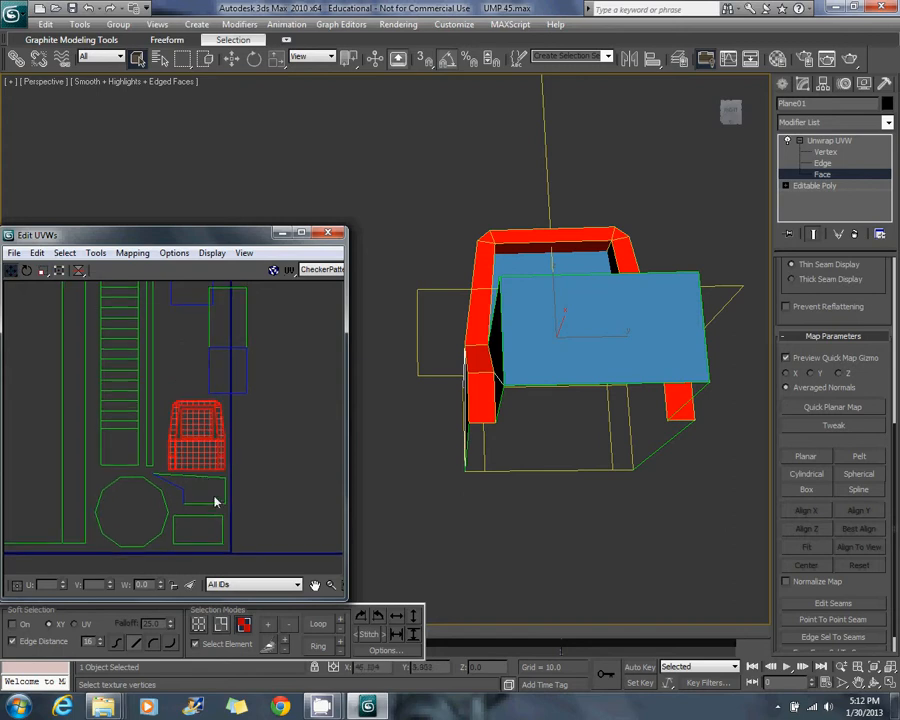
Nudge the base side shell, the round end cap and the housing's shells to even out their spacing along the square's edge.
{"action": "left_click", "coordinate": [211, 495]}
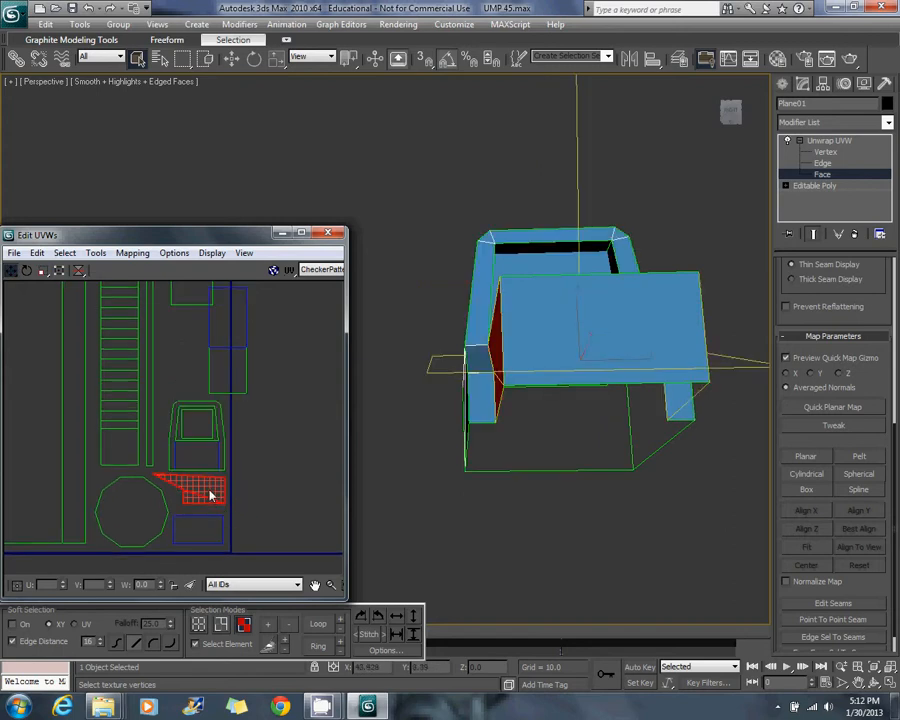
{"action": "left_click", "coordinate": [103, 487]}
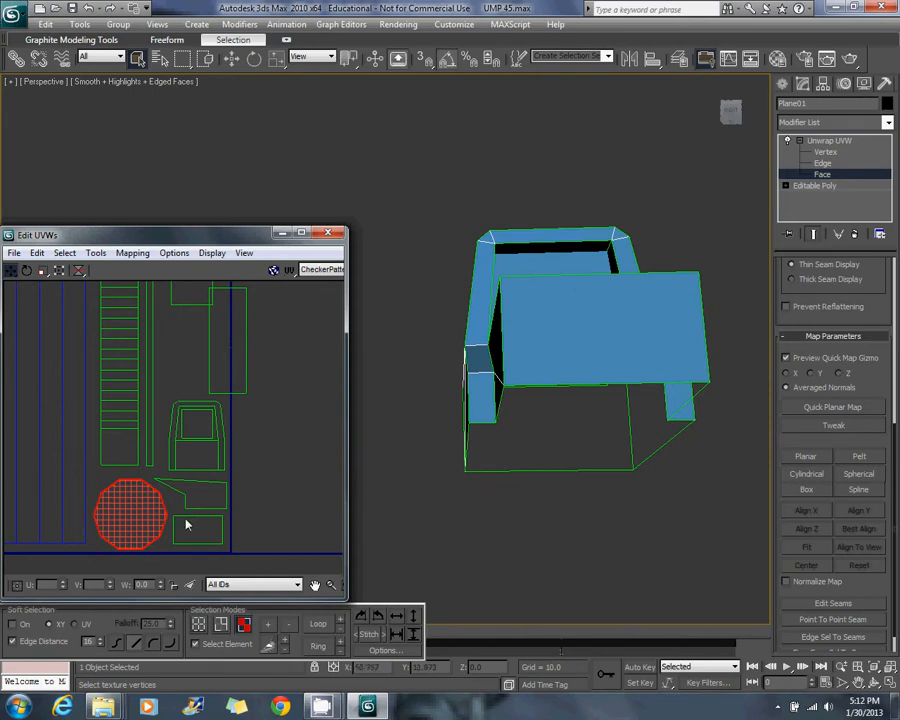
{"action": "left_click", "coordinate": [222, 456]}
{"action": "left_click", "coordinate": [193, 458]}
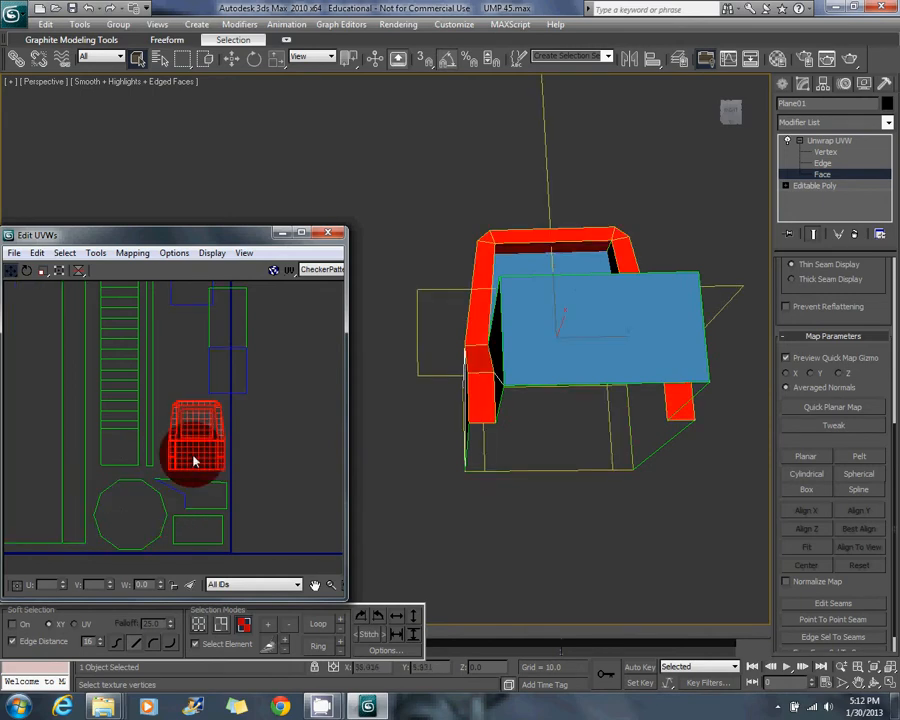
{"action": "middle_click_drag", "start_coordinate": [267, 324], "coordinate": [255, 368]}
{"action": "left_click", "coordinate": [236, 407]}
{"action": "left_click", "coordinate": [241, 392]}
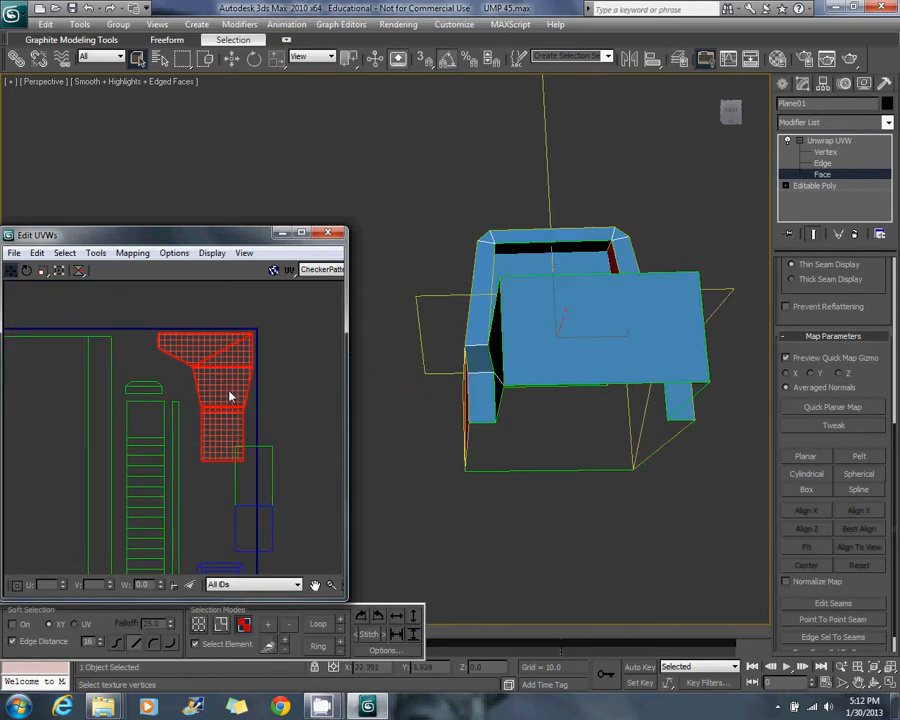
Place the rotated two-part rectangle between the housing's side and front shells and scale it down to fit the gap.
{"action": "middle_click_drag", "start_coordinate": [289, 530], "coordinate": [289, 412]}
{"action": "left_click", "coordinate": [257, 430]}
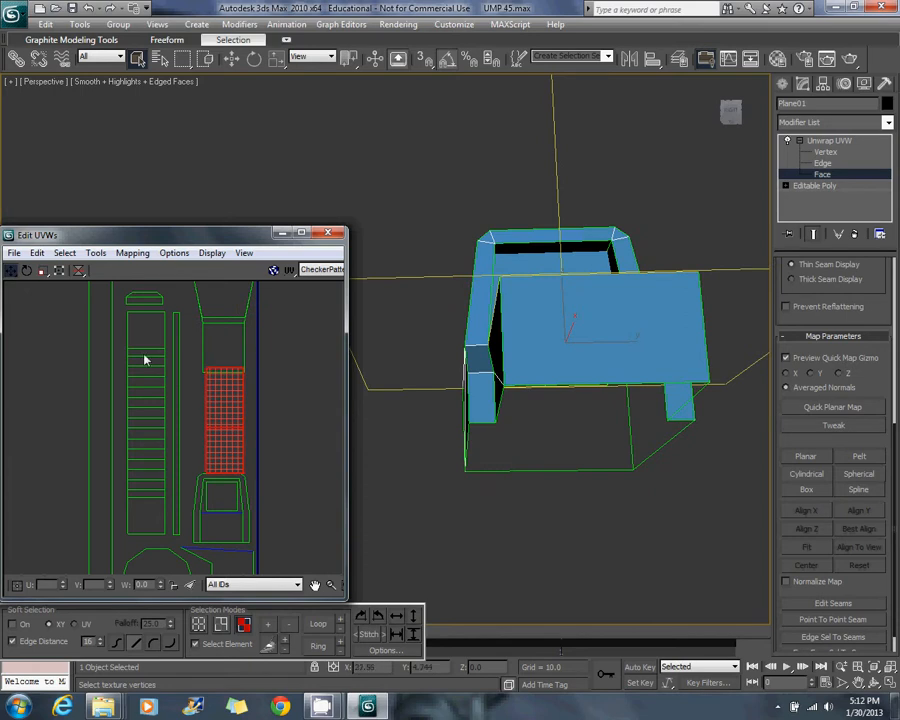
{"action": "left_click", "coordinate": [43, 272]}
{"action": "left_click_drag", "start_coordinate": [161, 372], "coordinate": [228, 427]}
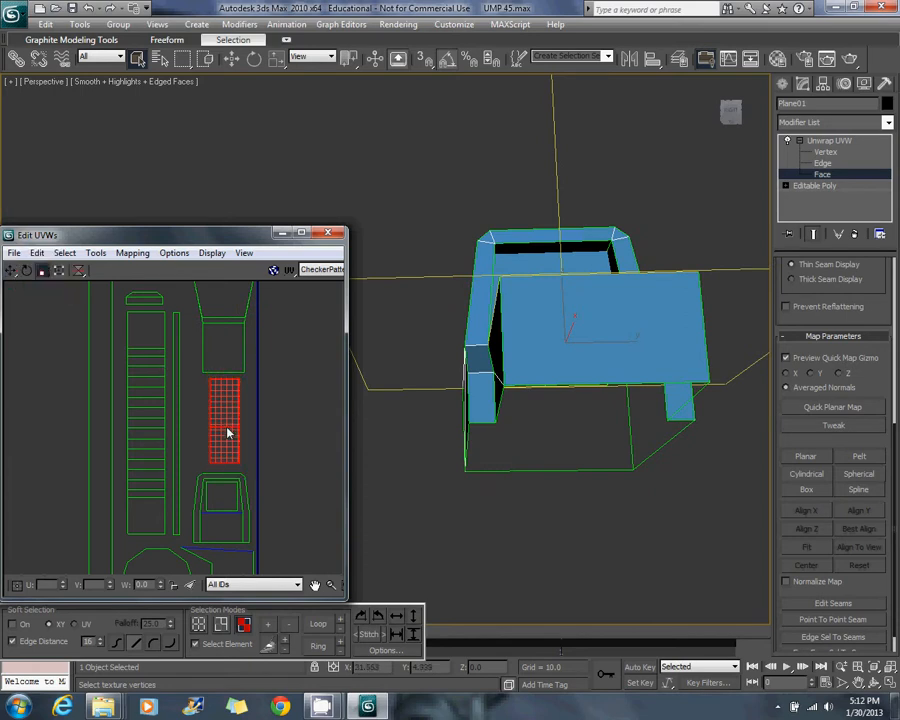
{"action": "left_click", "coordinate": [282, 437]}
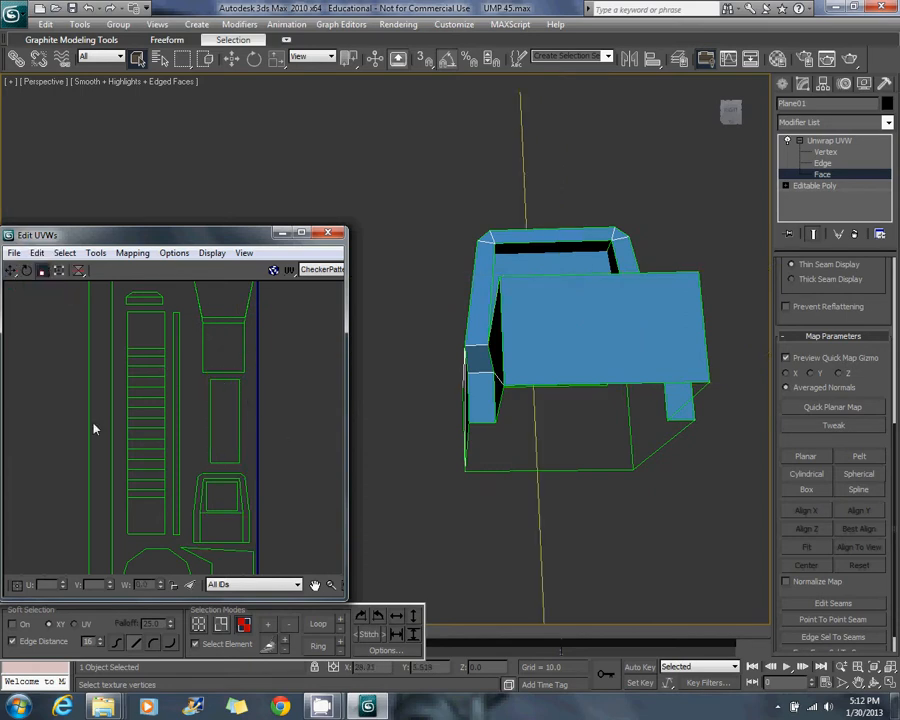
{"action": "scroll", "coordinate": [166, 430], "scroll_direction": "down", "scroll_amount": 6}
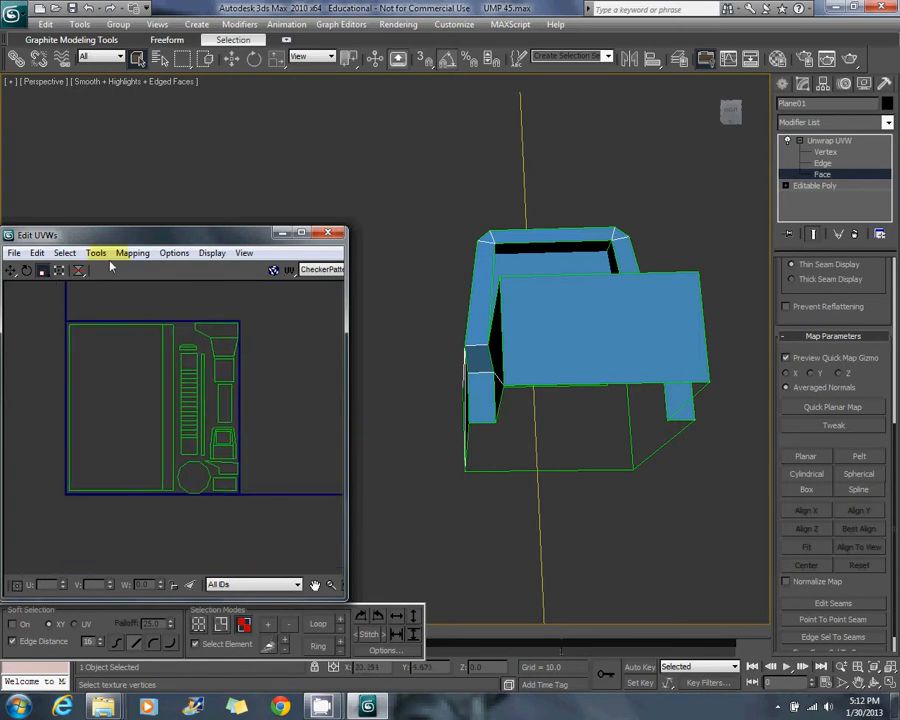
Save the scene with the finished UV layout.
{"action": "left_click", "coordinate": [12, 14]}
{"action": "left_click", "coordinate": [42, 138]}
{"action": "middle_click_drag", "start_coordinate": [545, 319], "coordinate": [643, 364], "text": "alt"}
{"action": "scroll", "coordinate": [554, 379], "scroll_direction": "down", "scroll_amount": 5}
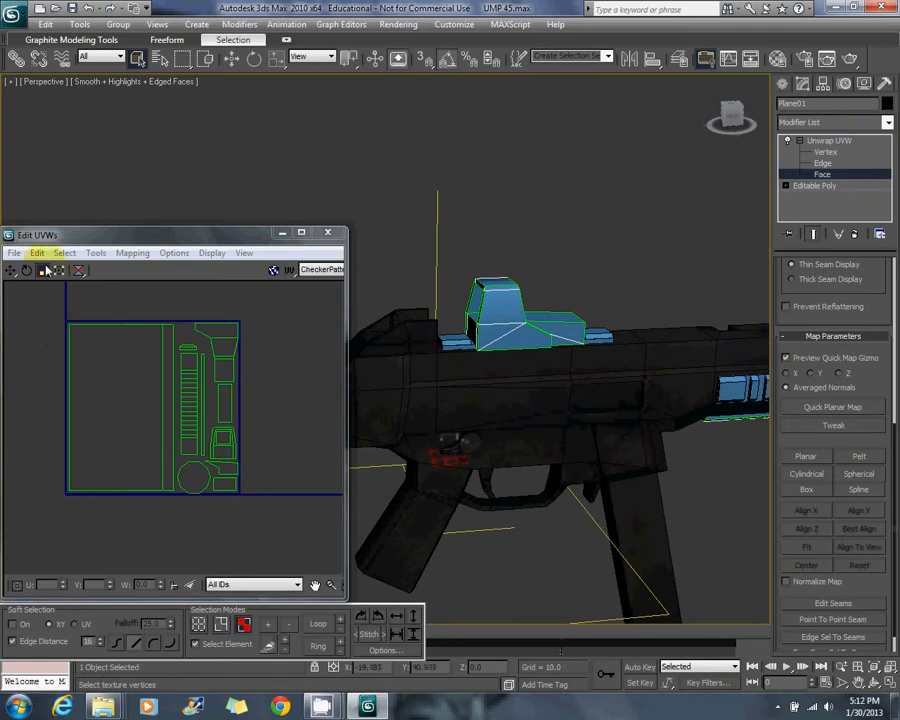
Render the UV layout as a 1024 × 1024 template and start saving the rendered image.
{"action": "left_click", "coordinate": [96, 253]}
{"action": "left_click", "coordinate": [140, 496]}
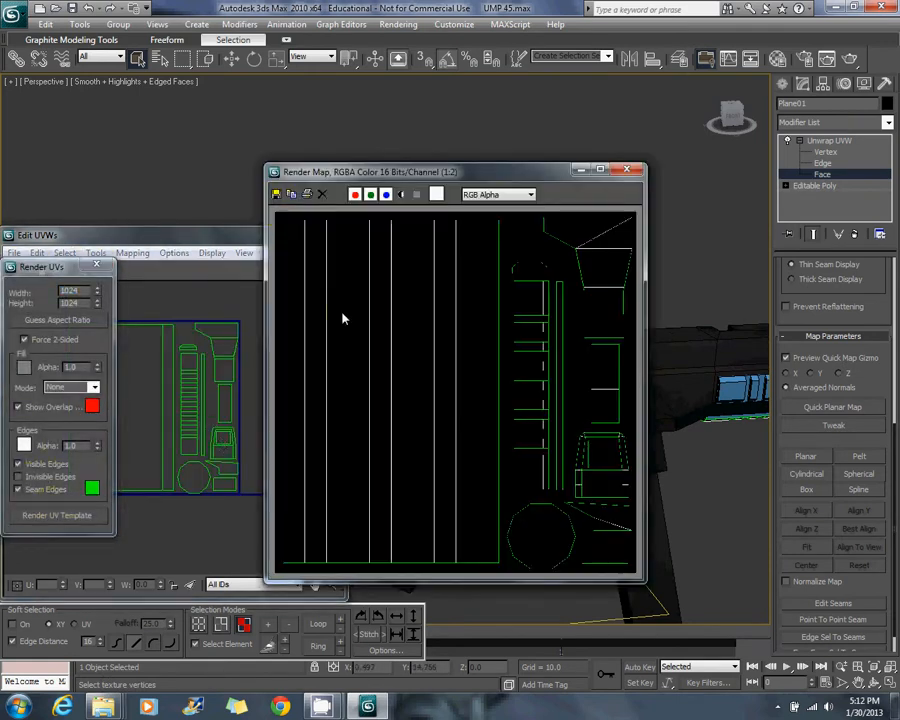
{"action": "left_click", "coordinate": [284, 194]}
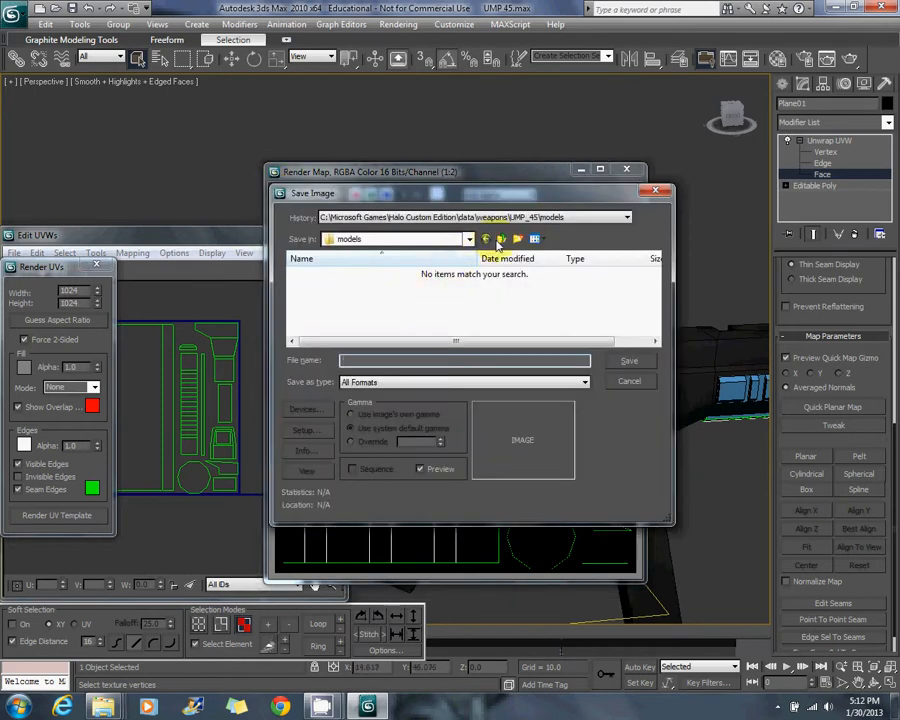
{"action": "left_click", "coordinate": [486, 238]}
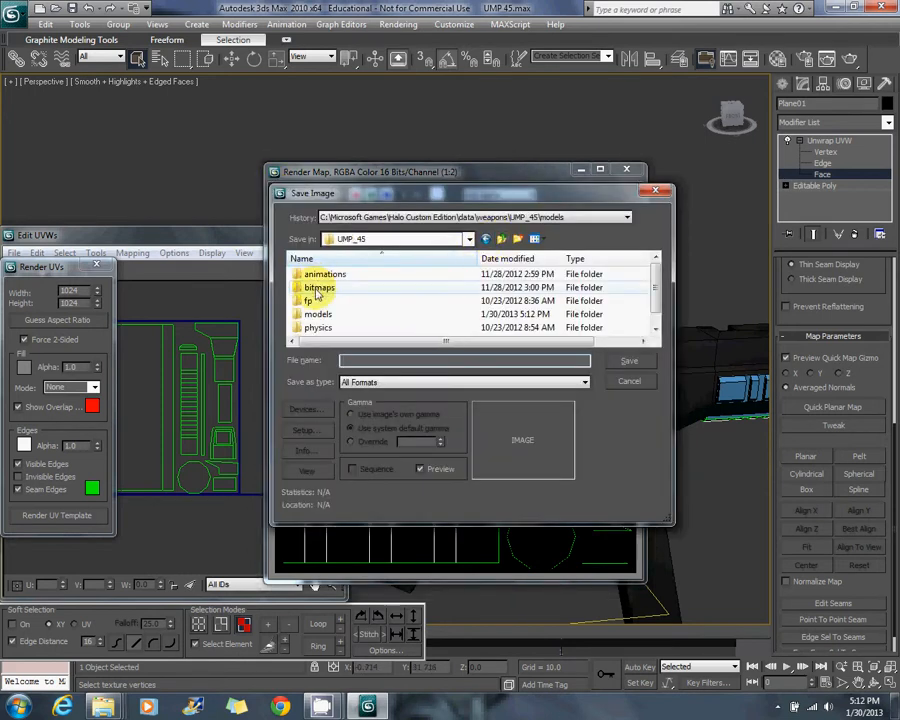
{"action": "double_click", "coordinate": [318, 288]}
{"action": "left_click", "coordinate": [518, 239]}
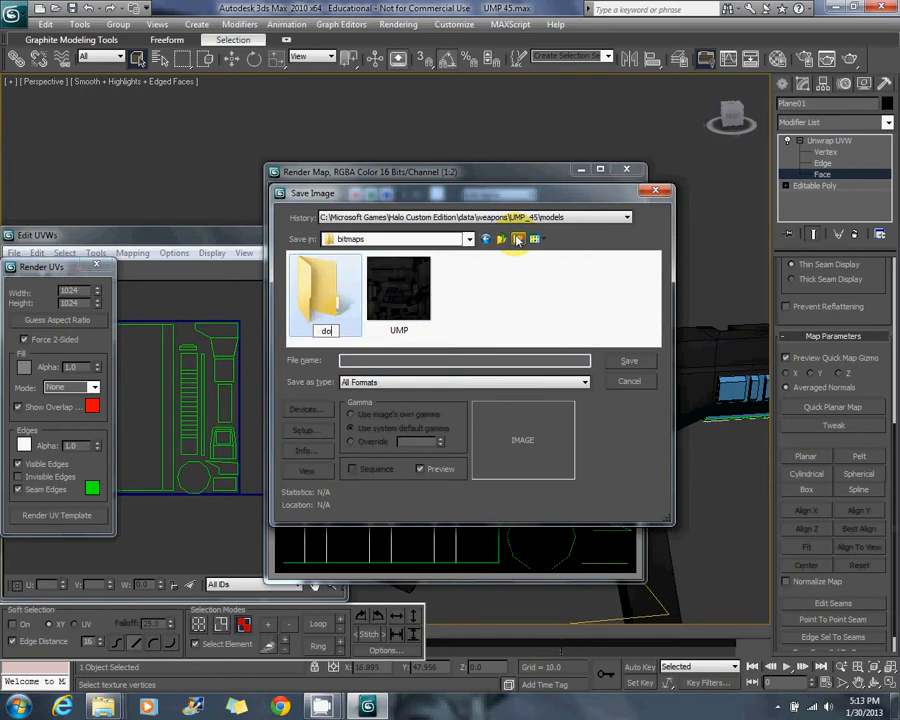
{"action": "left_click", "coordinate": [318, 312]}
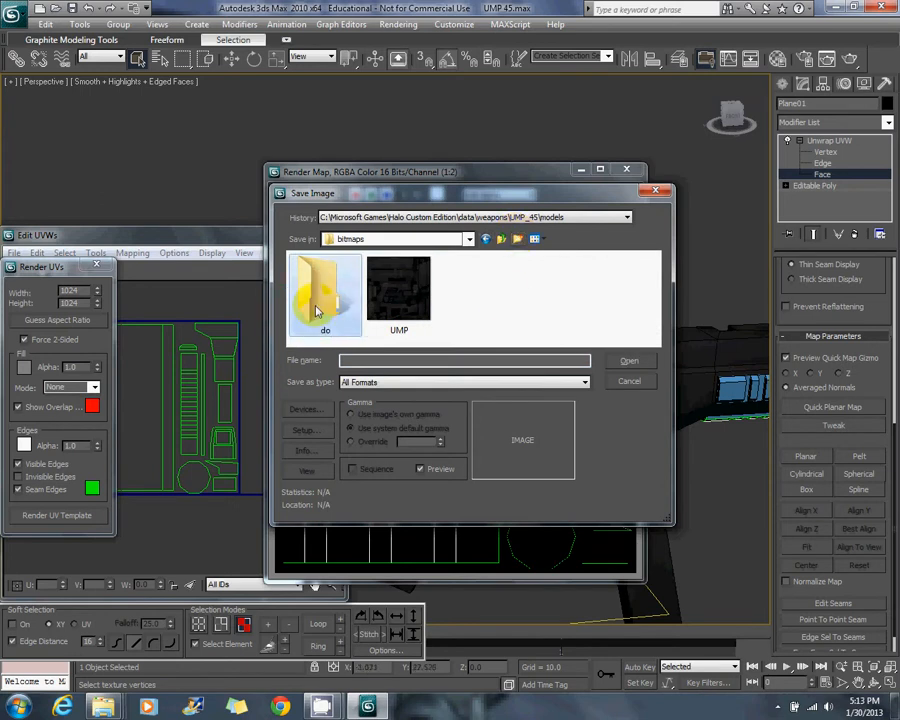
{"action": "key", "text": "Delete"}
{"action": "key", "text": "Return"}
Save the rendered UV template as template.jpg in the Desktop's Weapon Attachments Tutorial folder and close the render windows.
{"action": "left_click", "coordinate": [420, 218]}
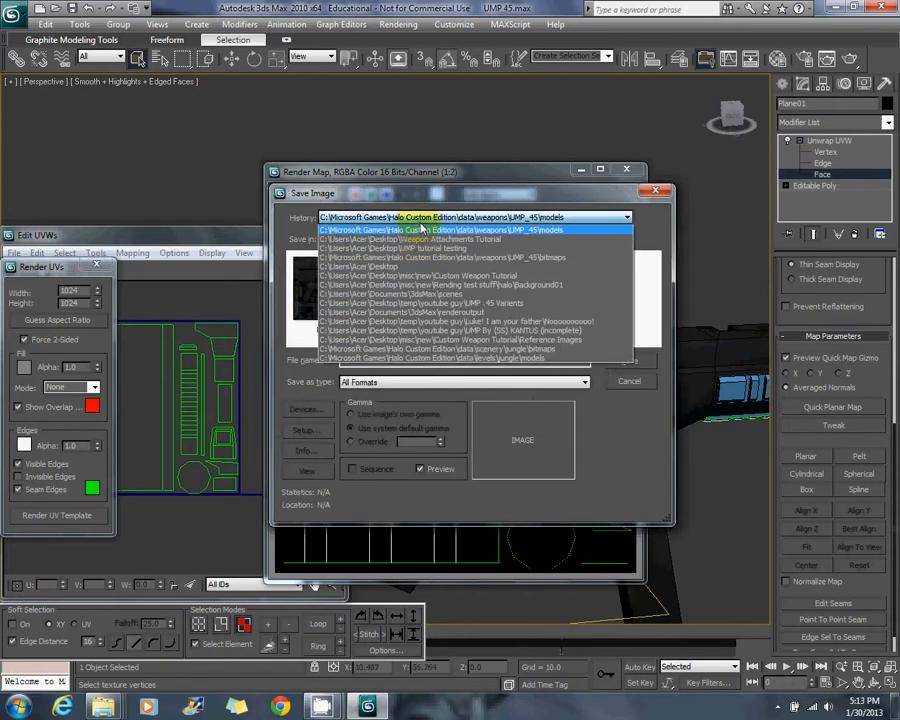
{"action": "left_click", "coordinate": [400, 265]}
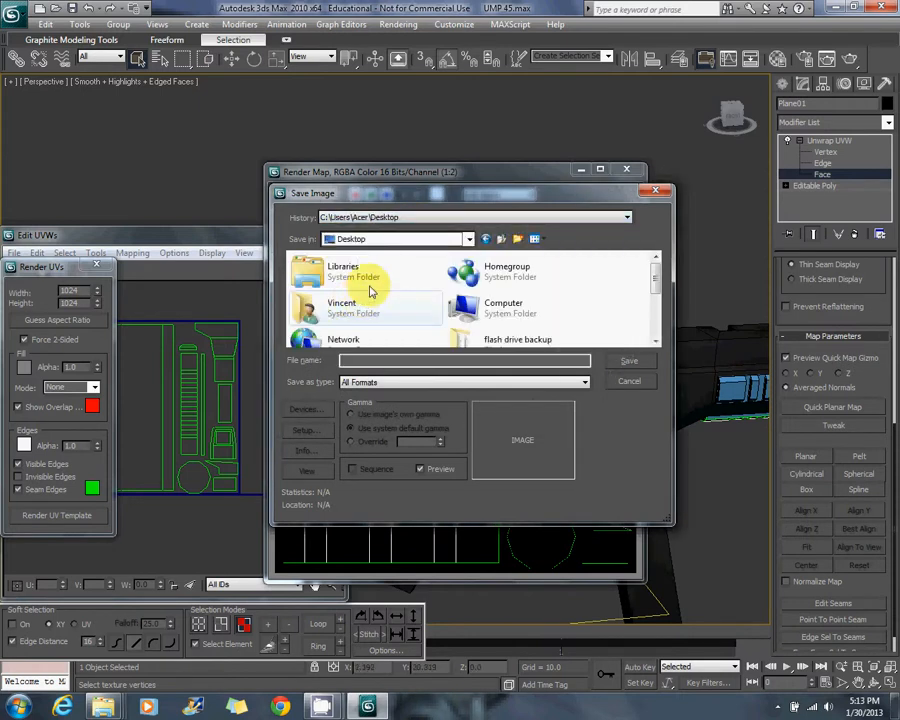
{"action": "left_click_drag", "start_coordinate": [655, 279], "coordinate": [663, 330]}
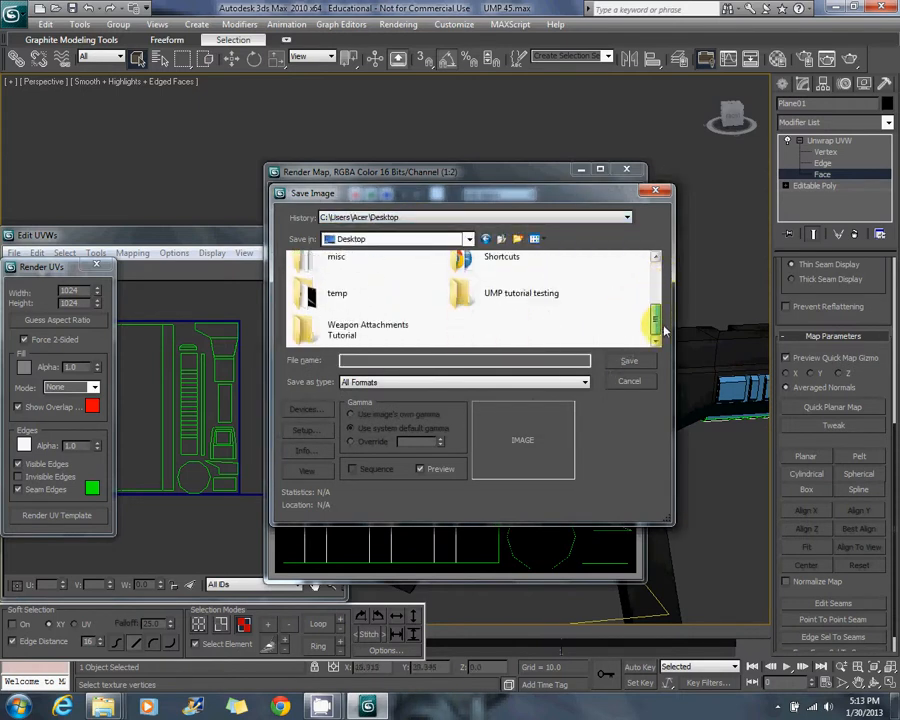
{"action": "double_click", "coordinate": [570, 300]}
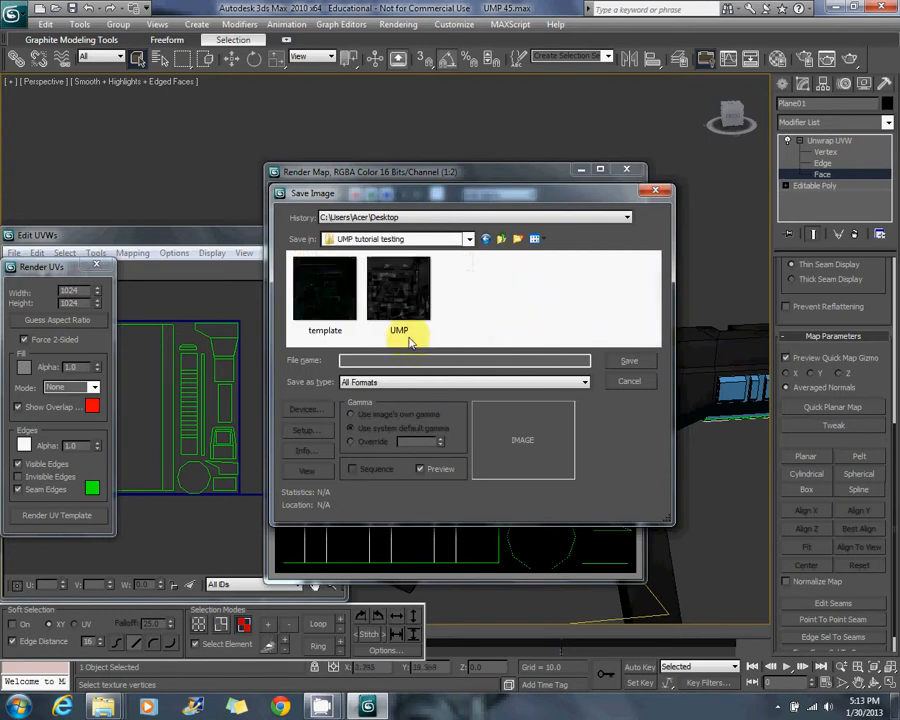
{"action": "left_click", "coordinate": [488, 240]}
{"action": "left_click_drag", "start_coordinate": [653, 295], "coordinate": [650, 322]}
{"action": "double_click", "coordinate": [365, 335]}
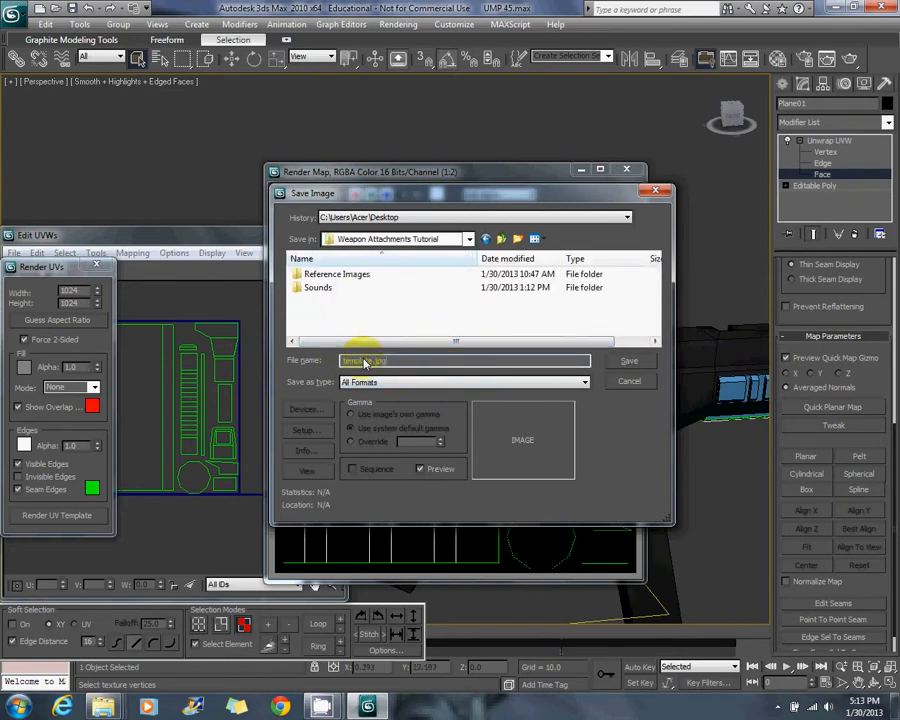
{"action": "key", "text": "Return"}
{"action": "left_click", "coordinate": [420, 438]}
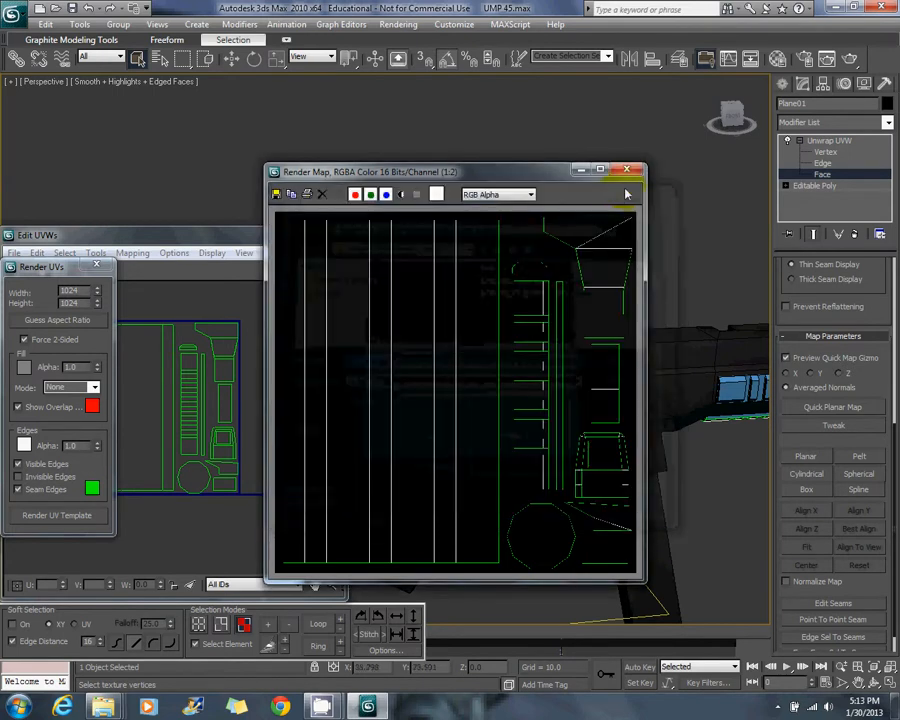
{"action": "left_click", "coordinate": [626, 169]}
{"action": "left_click", "coordinate": [96, 265]}
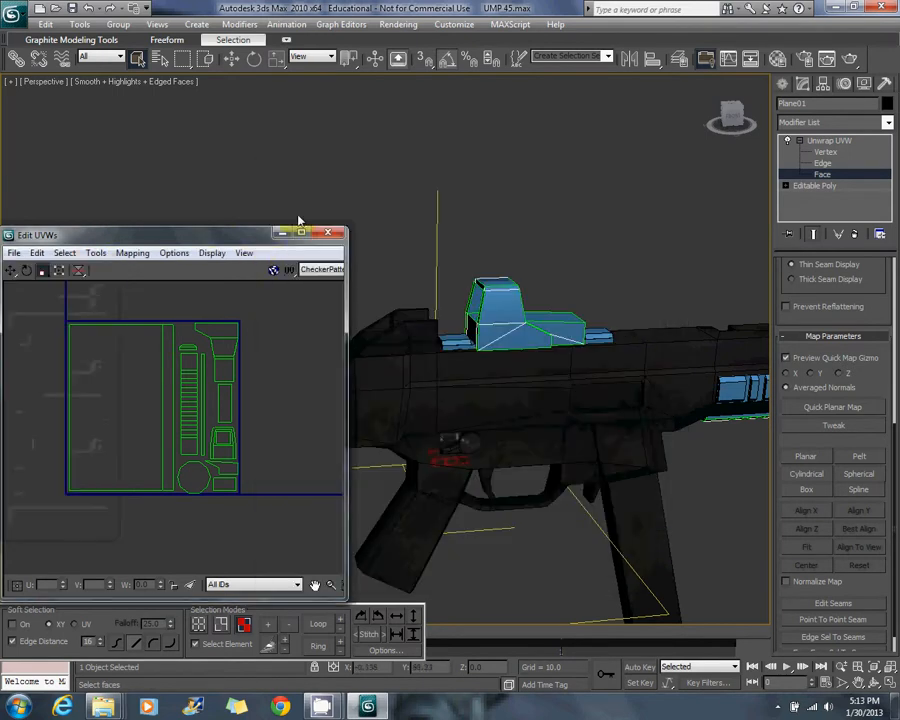
Save the scene again after exporting the template.
{"action": "left_click", "coordinate": [14, 14]}
{"action": "left_click", "coordinate": [47, 146]}
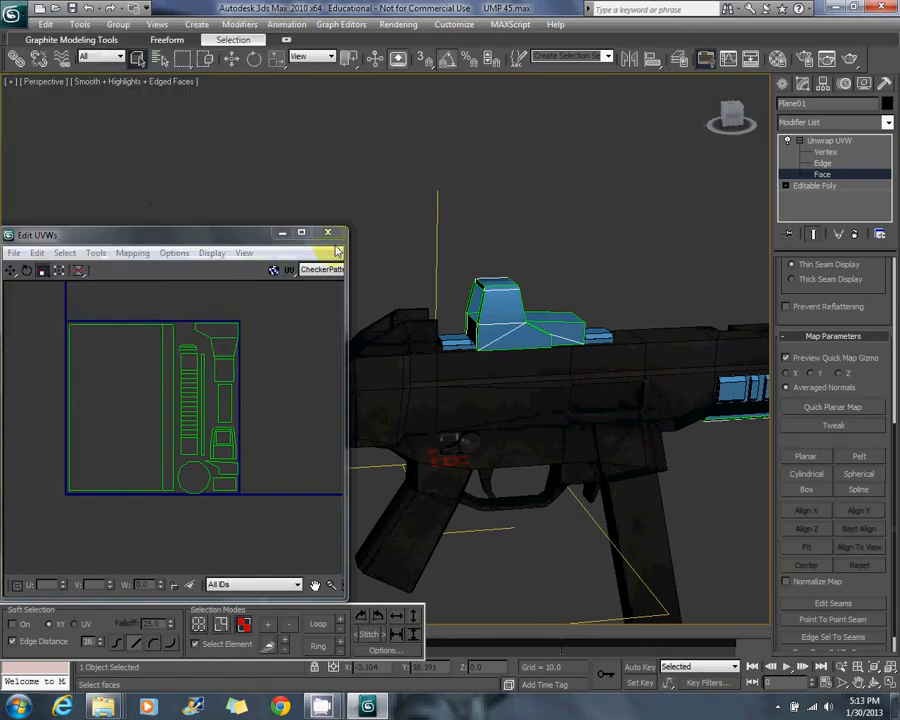
{"action": "middle_click_drag", "start_coordinate": [516, 263], "coordinate": [444, 251]}
{"action": "middle_click_drag", "start_coordinate": [560, 249], "coordinate": [472, 233]}
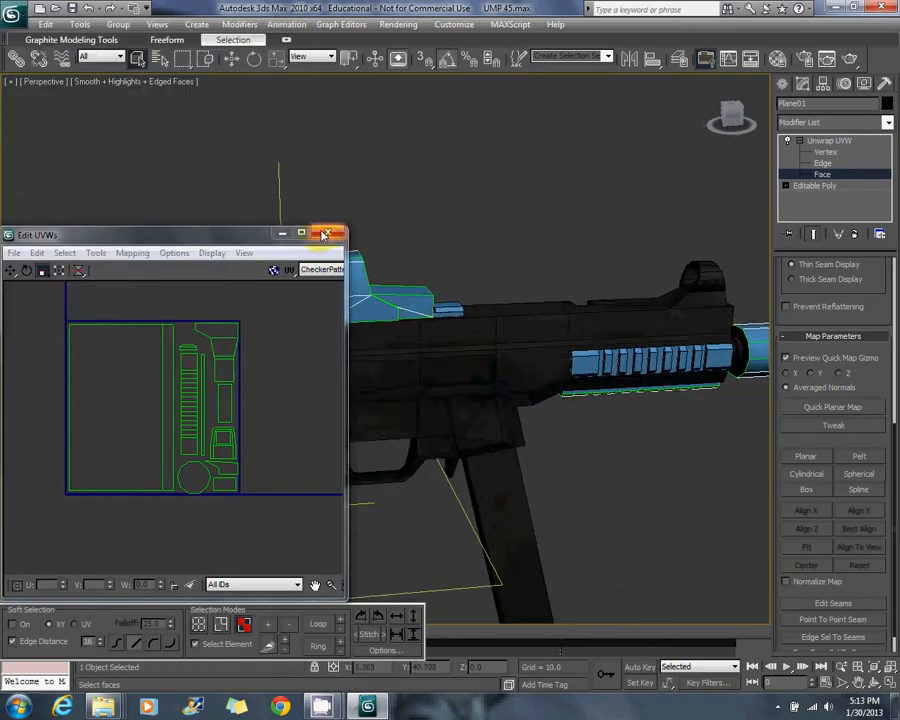
Close the UV editor and convert the unwrapped attachments object to an Editable Poly.
{"action": "left_click", "coordinate": [326, 233]}
{"action": "key", "text": "ctrl+b"}
{"action": "right_click", "coordinate": [548, 206]}
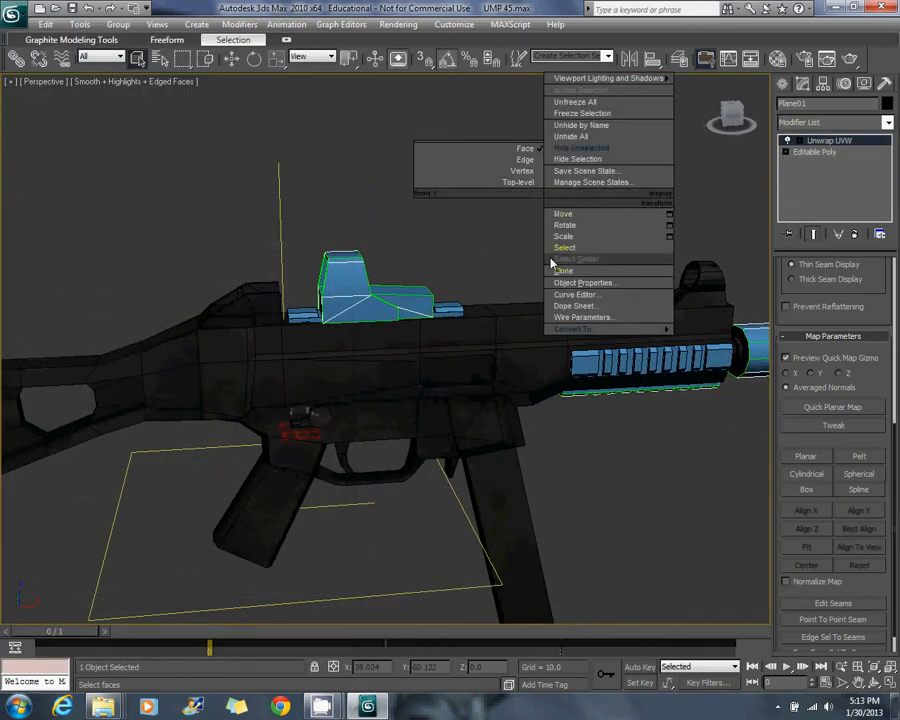
{"action": "mouse_move", "coordinate": [650, 329]}
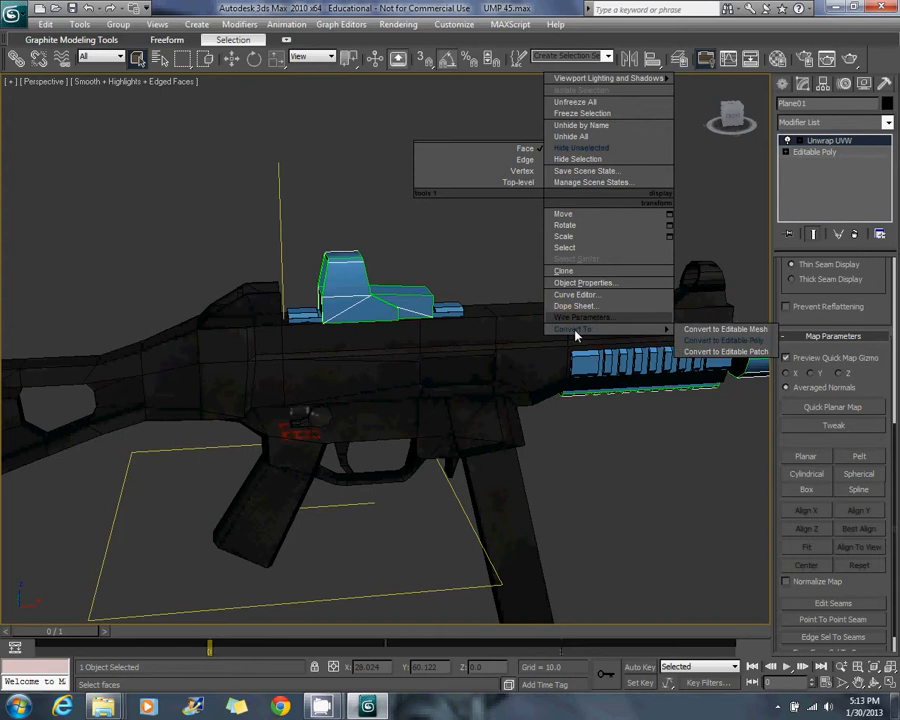
{"action": "left_click", "coordinate": [703, 344]}
{"action": "middle_click_drag", "start_coordinate": [702, 330], "coordinate": [542, 282]}
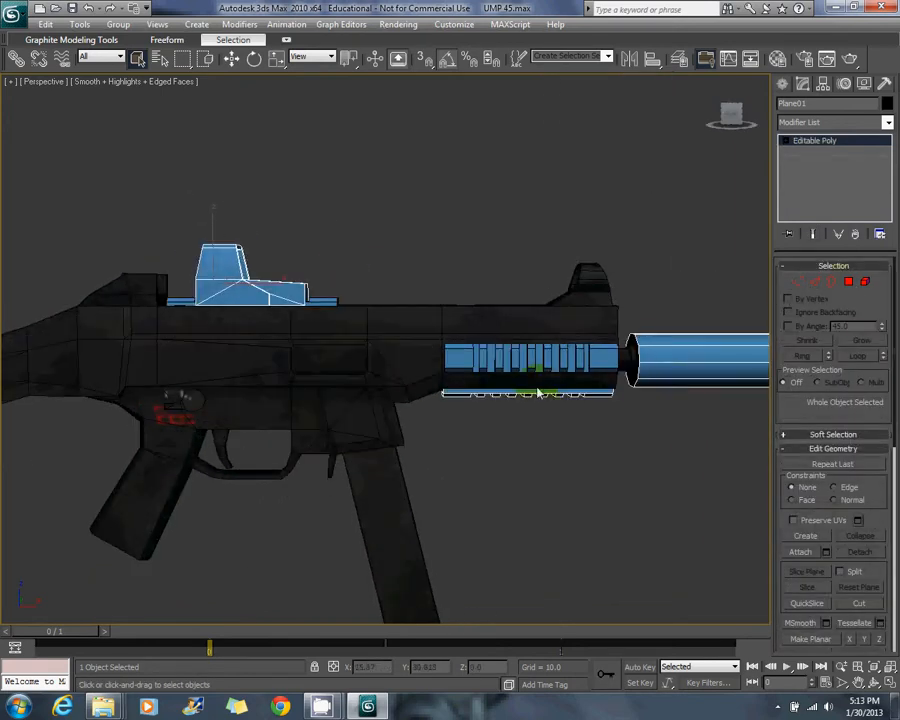
Delete the two old side rails from the gun's handguard, leaving the gun body and the remaining attachments in place.
{"action": "left_click", "coordinate": [380, 259]}
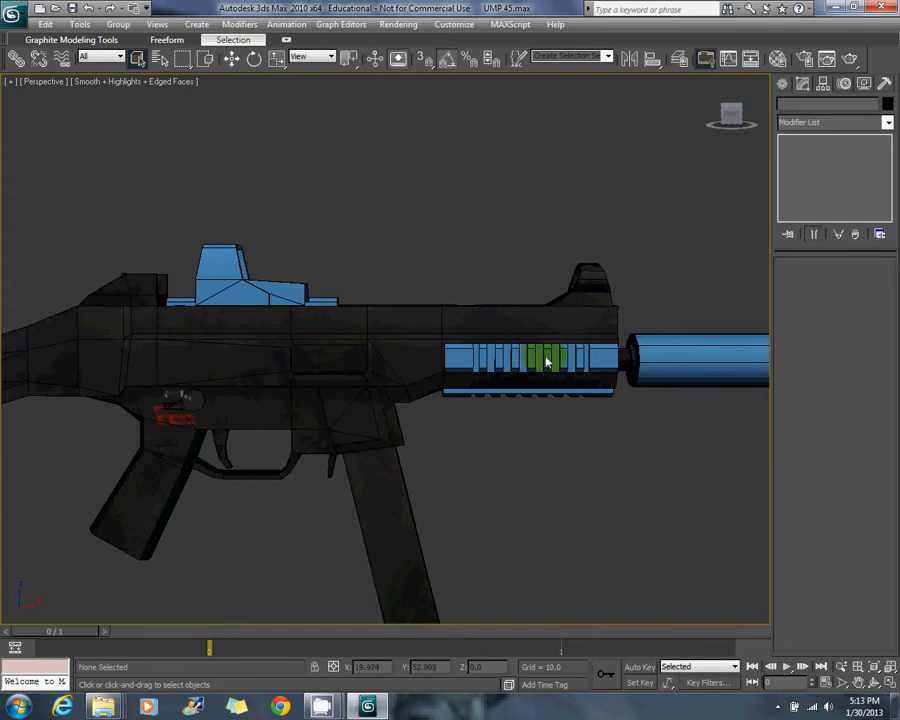
{"action": "middle_click_drag", "start_coordinate": [547, 362], "coordinate": [446, 362], "text": "alt"}
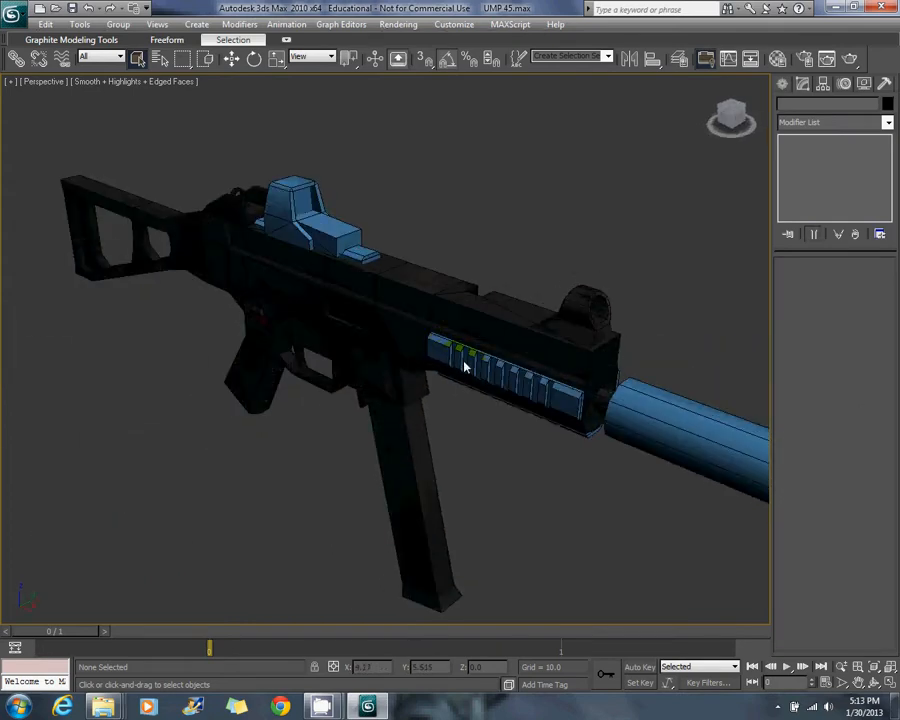
{"action": "left_click_drag", "start_coordinate": [444, 223], "coordinate": [505, 381]}
{"action": "left_click", "coordinate": [477, 350], "text": "alt"}
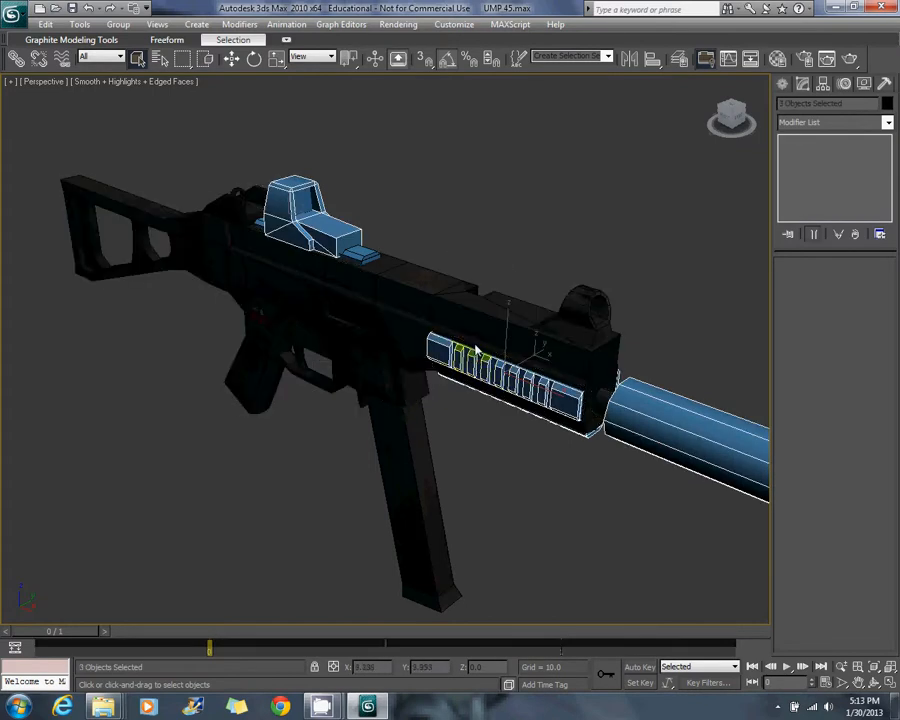
{"action": "middle_click_drag", "start_coordinate": [480, 317], "coordinate": [532, 296], "text": "alt"}
{"action": "left_click", "coordinate": [614, 373], "text": "alt"}
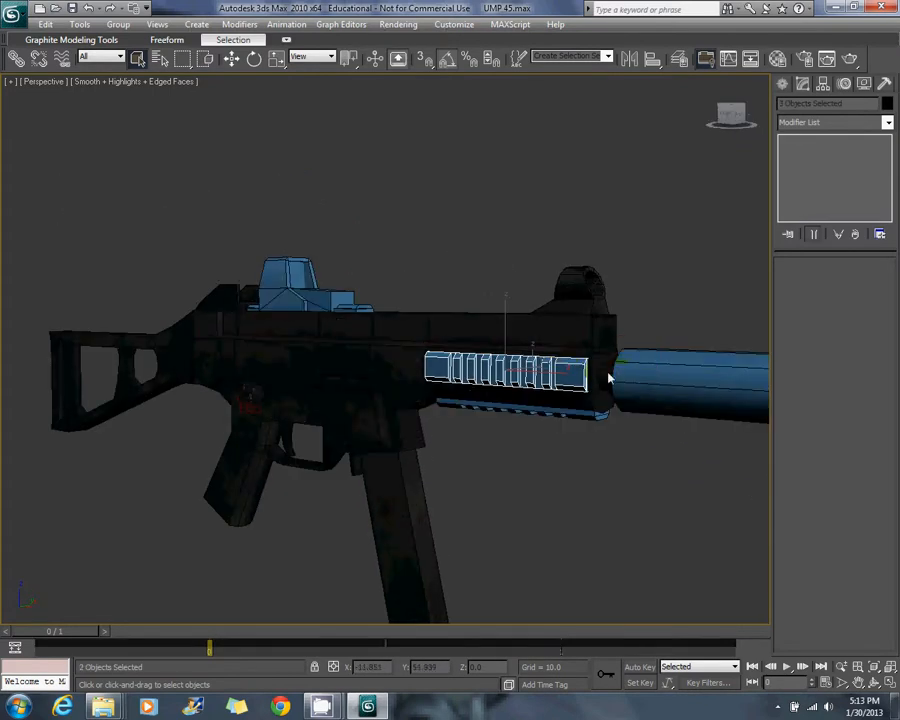
{"action": "middle_click_drag", "start_coordinate": [609, 378], "coordinate": [430, 321], "text": "alt"}
{"action": "left_click", "coordinate": [464, 345], "text": "ctrl"}
{"action": "left_click", "coordinate": [464, 382]}
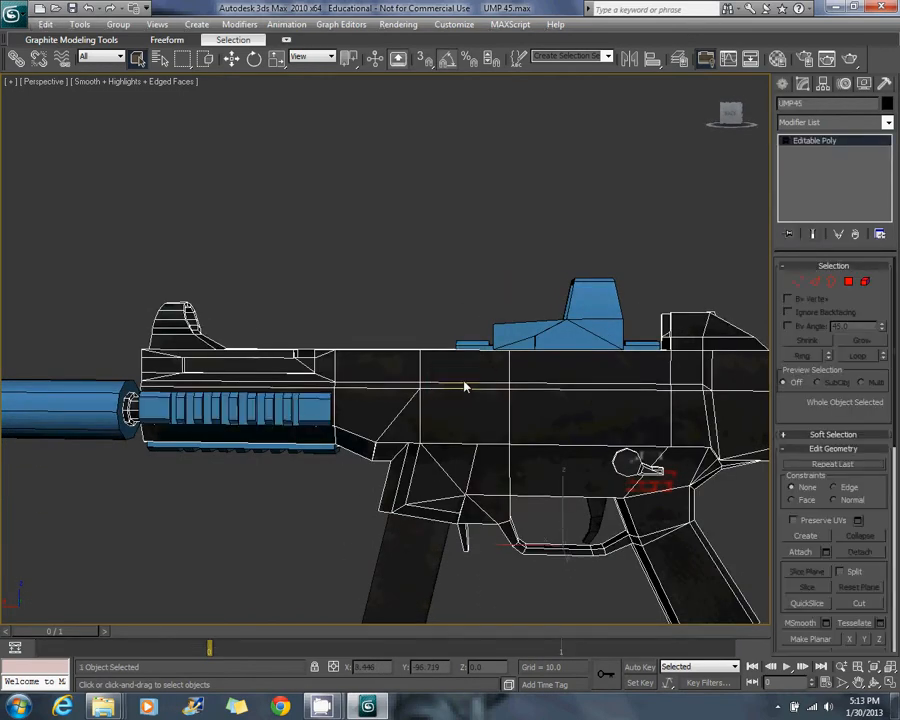
{"action": "key", "text": "ctrl+z"}
{"action": "key", "text": "ctrl+z"}
{"action": "middle_click_drag", "start_coordinate": [352, 354], "coordinate": [376, 342]}
{"action": "middle_click_drag", "start_coordinate": [430, 325], "coordinate": [413, 339], "text": "alt"}
{"action": "key", "text": "Delete"}
{"action": "left_click", "coordinate": [474, 346]}
{"action": "left_click", "coordinate": [408, 340]}
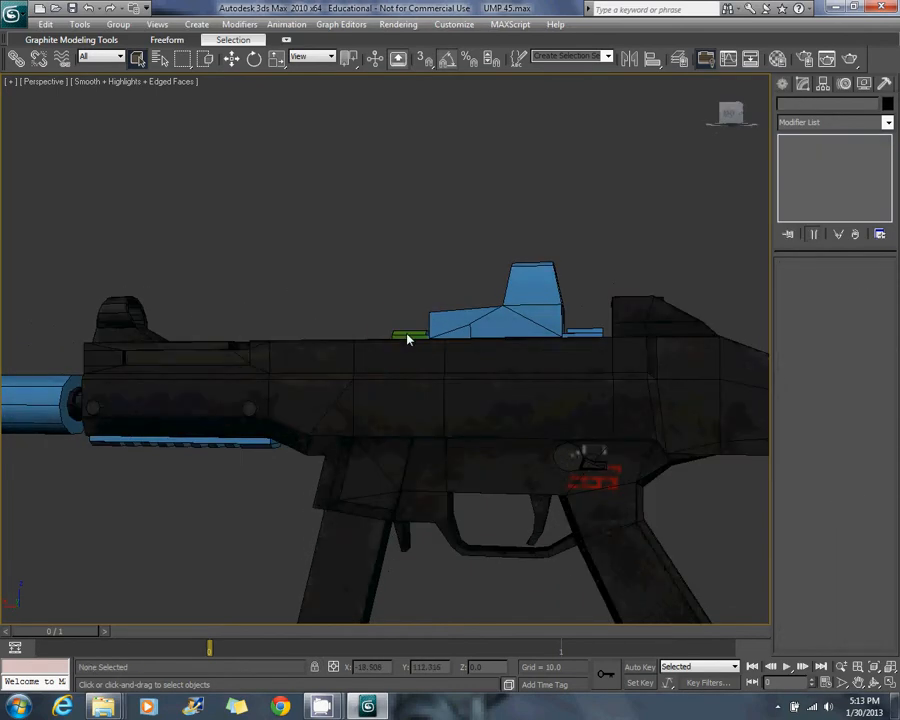
{"action": "left_click_drag", "start_coordinate": [405, 336], "coordinate": [418, 355]}
{"action": "left_click_drag", "start_coordinate": [350, 249], "coordinate": [536, 361]}
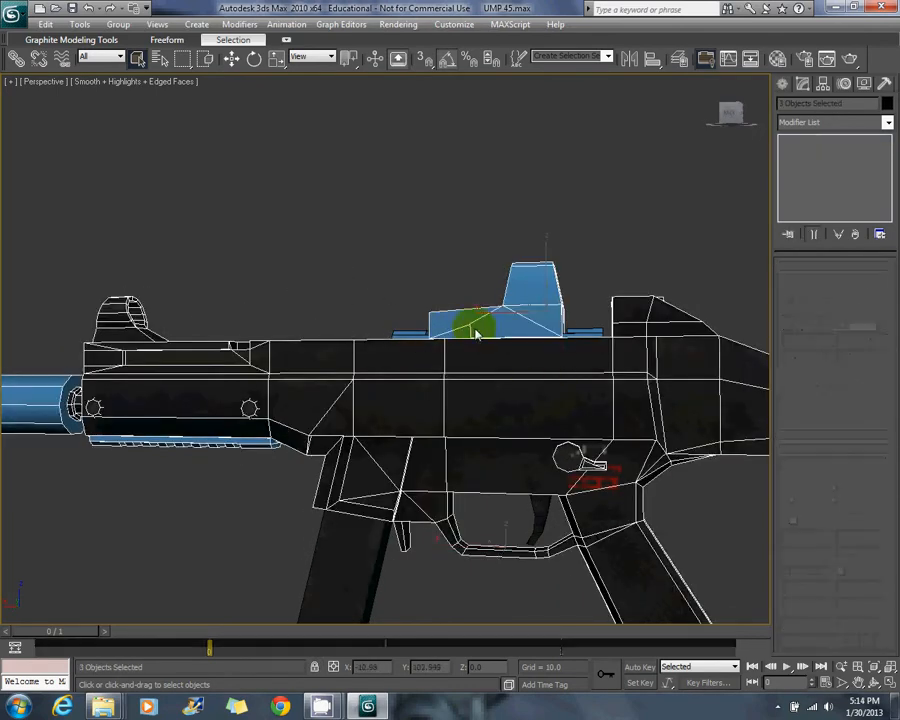
{"action": "middle_click_drag", "start_coordinate": [587, 340], "coordinate": [378, 424], "text": "alt"}
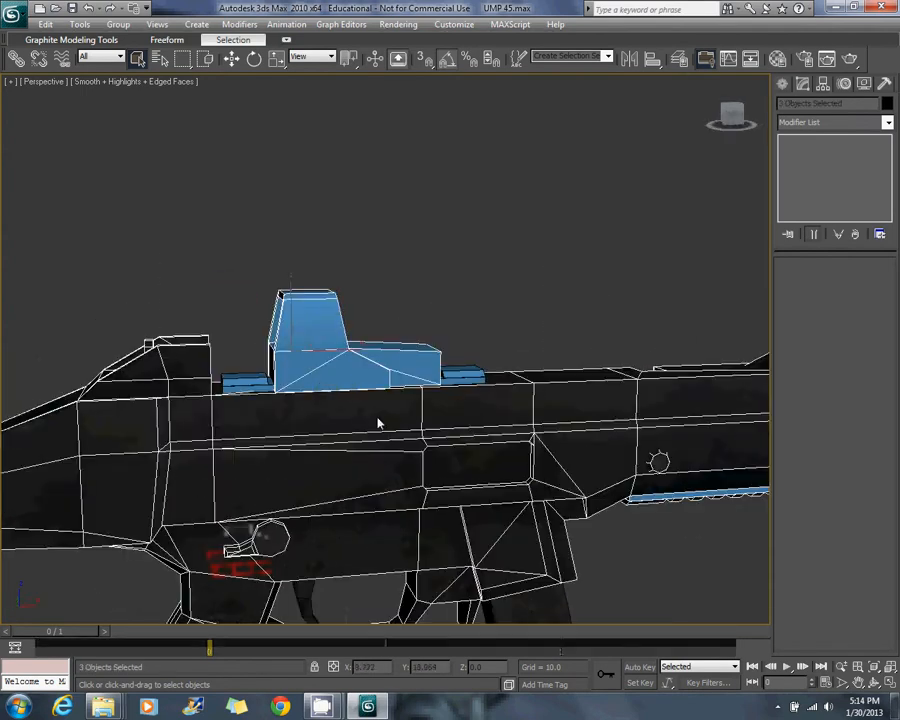
{"action": "left_click", "coordinate": [240, 390]}
{"action": "middle_click_drag", "start_coordinate": [256, 376], "coordinate": [374, 400], "text": "alt"}
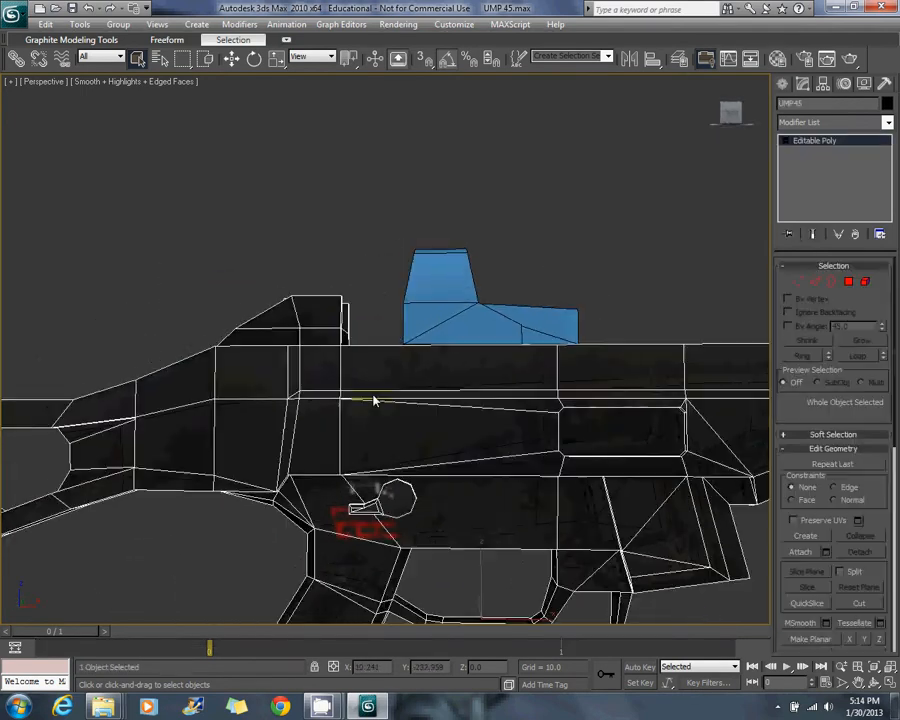
{"action": "left_click", "coordinate": [317, 243]}
{"action": "middle_click_drag", "start_coordinate": [317, 243], "coordinate": [357, 309], "text": "alt"}
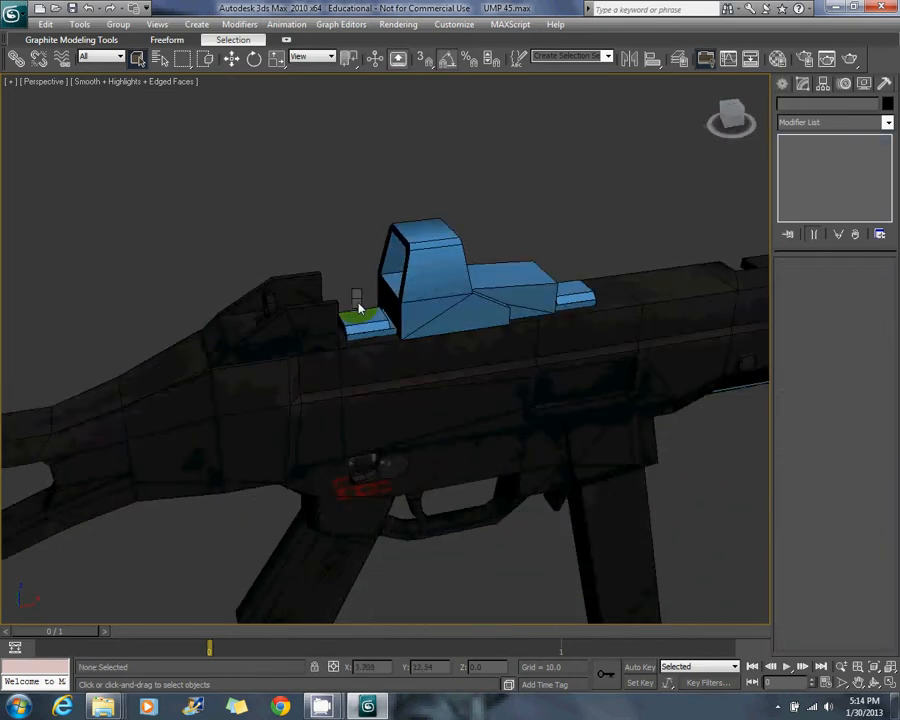
Unhide all hidden objects in the scene and clear the selection.
{"action": "right_click", "coordinate": [305, 318]}
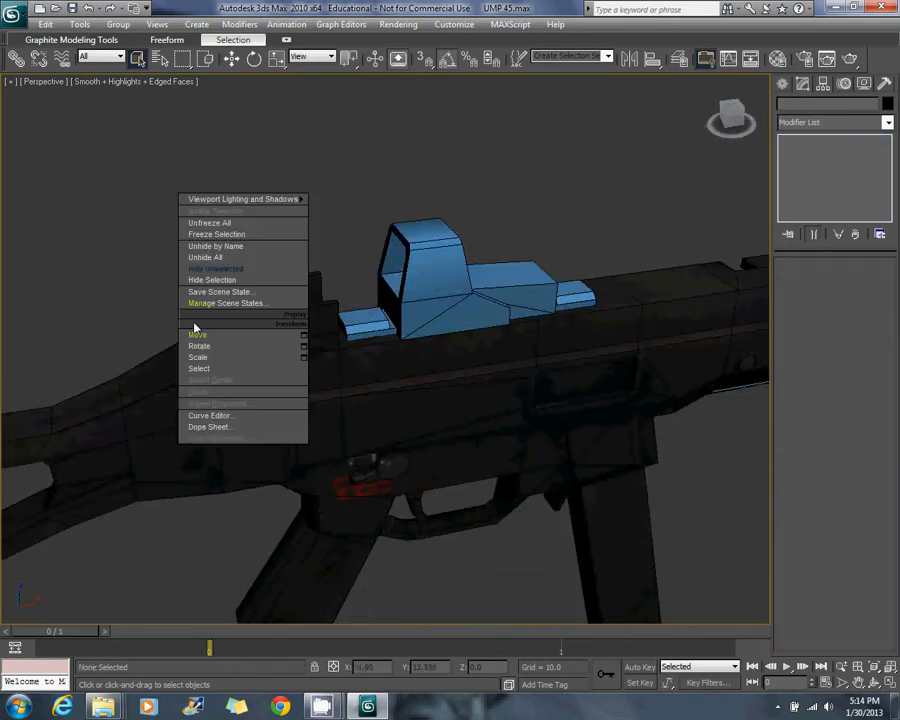
{"action": "left_click", "coordinate": [222, 258]}
{"action": "left_click", "coordinate": [372, 330]}
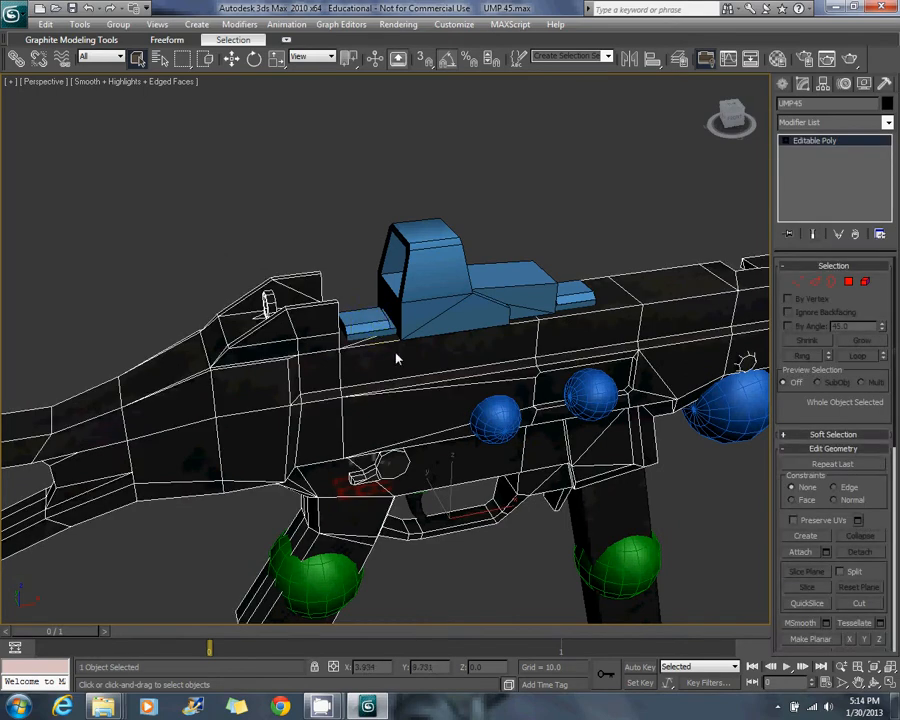
{"action": "left_click", "coordinate": [344, 249]}
Select all objects, exclude everything except the old mounting rail beneath the sight, and delete that rail.
{"action": "middle_click_drag", "start_coordinate": [344, 249], "coordinate": [278, 301], "text": "alt"}
{"action": "left_click_drag", "start_coordinate": [225, 167], "coordinate": [518, 395]}
{"action": "key", "text": "ctrl+a"}
{"action": "left_click", "coordinate": [318, 354], "text": "alt"}
{"action": "left_click", "coordinate": [382, 299], "text": "alt"}
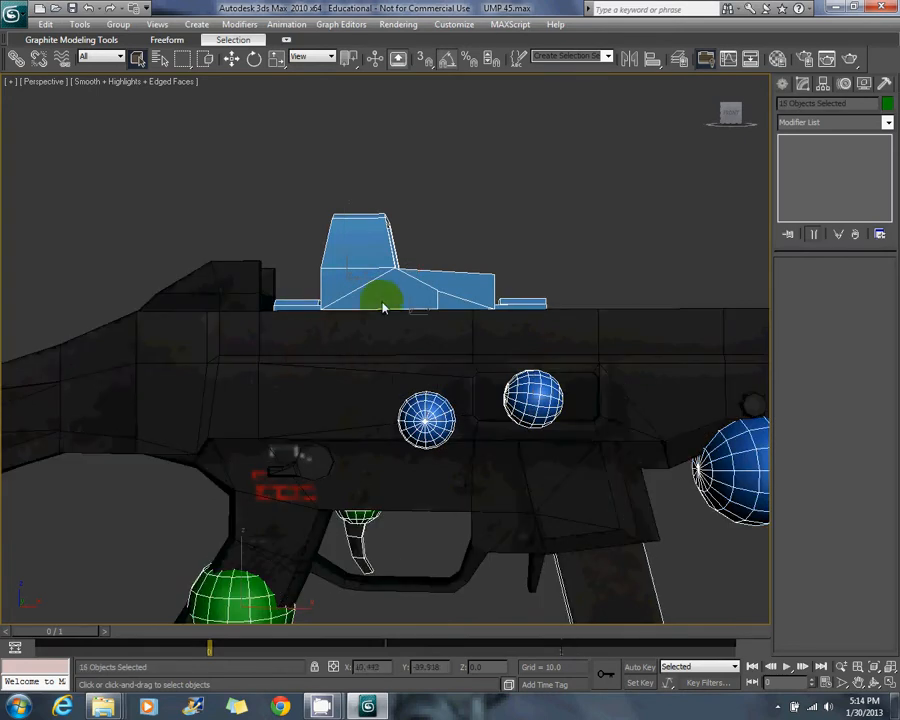
{"action": "middle_click_drag", "start_coordinate": [438, 418], "coordinate": [403, 415], "text": "alt"}
{"action": "scroll", "coordinate": [499, 448], "scroll_direction": "down", "scroll_amount": 4}
{"action": "left_click_drag", "start_coordinate": [554, 220], "coordinate": [428, 402], "text": "alt"}
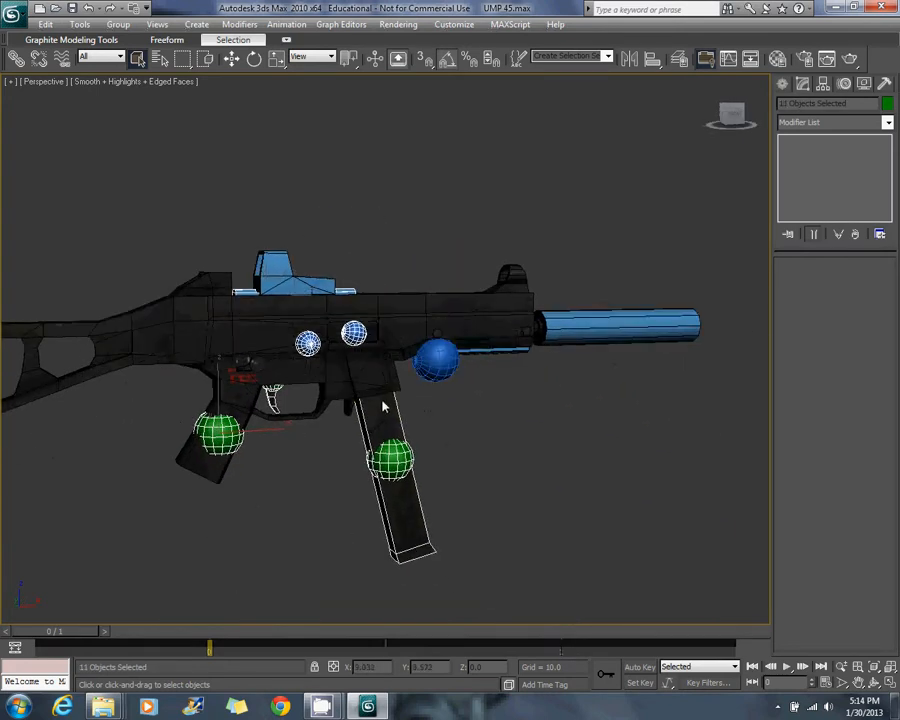
{"action": "middle_click_drag", "start_coordinate": [243, 350], "coordinate": [299, 352]}
{"action": "left_click_drag", "start_coordinate": [222, 318], "coordinate": [413, 458], "text": "alt"}
{"action": "middle_click_drag", "start_coordinate": [169, 378], "coordinate": [236, 328], "text": "alt"}
{"action": "key", "text": "Delete"}
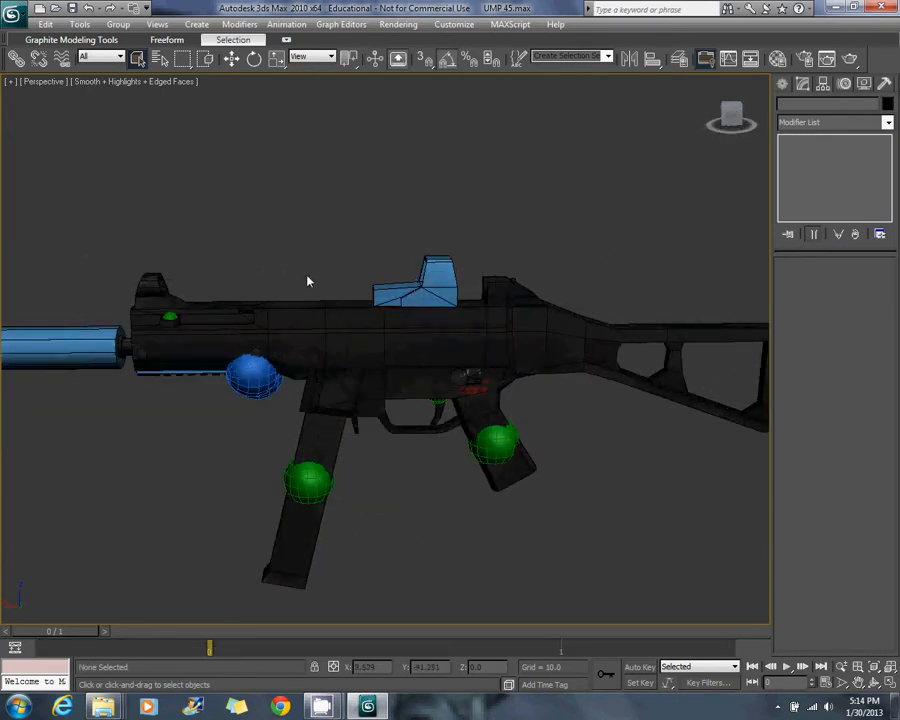
{"action": "middle_click_drag", "start_coordinate": [307, 280], "coordinate": [348, 317], "text": "alt"}
{"action": "left_click", "coordinate": [285, 358]}
{"action": "middle_click_drag", "start_coordinate": [332, 362], "coordinate": [361, 390]}
{"action": "scroll", "coordinate": [361, 390], "scroll_direction": "up", "scroll_amount": 4}
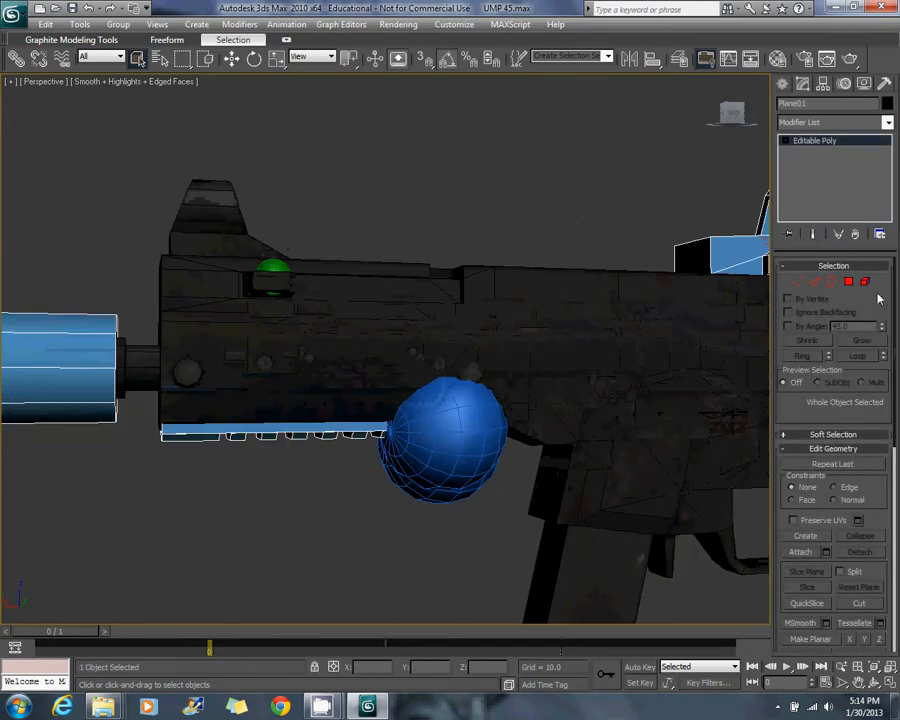
{"action": "left_click", "coordinate": [865, 283]}
{"action": "left_click", "coordinate": [293, 436]}
{"action": "middle_click_drag", "start_coordinate": [293, 436], "coordinate": [247, 432], "text": "alt"}
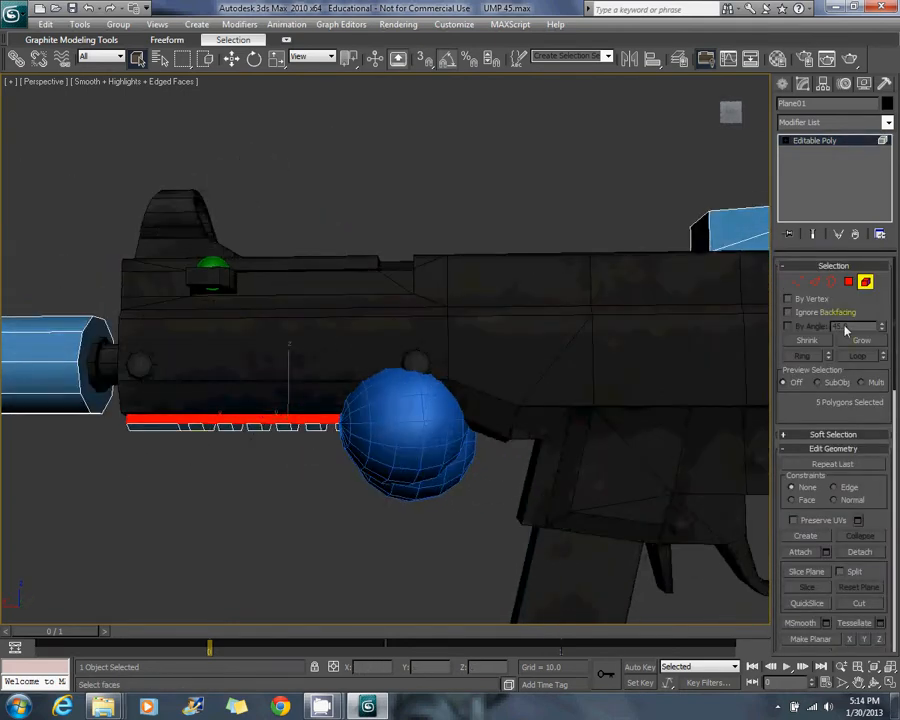
{"action": "left_click", "coordinate": [865, 286]}
Select the gun parts together with the attachments object and hide all unselected objects, including the helper spheres.
{"action": "left_click", "coordinate": [583, 342]}
{"action": "left_click", "coordinate": [610, 543], "text": "ctrl"}
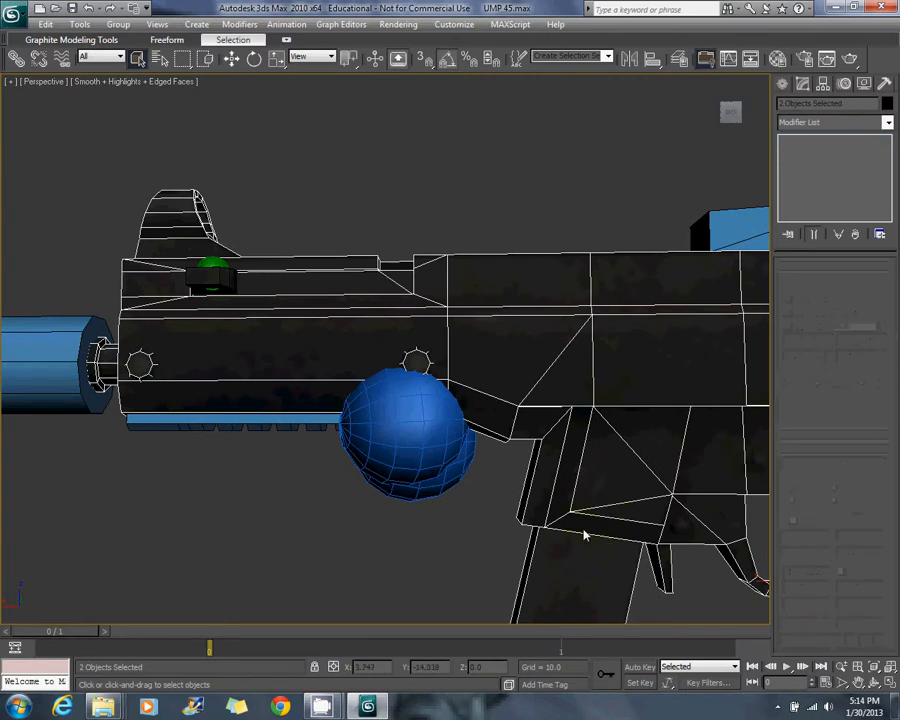
{"action": "middle_click_drag", "start_coordinate": [583, 532], "coordinate": [490, 472]}
{"action": "left_click", "coordinate": [140, 373], "text": "ctrl"}
{"action": "middle_click_drag", "start_coordinate": [700, 470], "coordinate": [545, 448]}
{"action": "left_click", "coordinate": [634, 461], "text": "ctrl"}
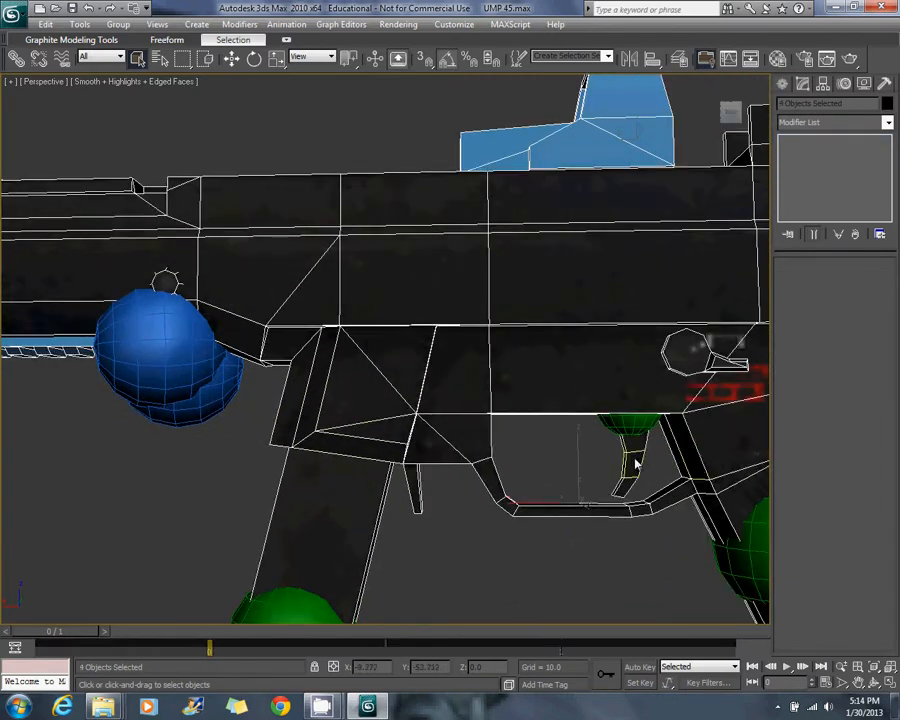
{"action": "scroll", "coordinate": [630, 460], "scroll_direction": "down", "scroll_amount": 3}
{"action": "middle_click_drag", "start_coordinate": [628, 450], "coordinate": [487, 443]}
{"action": "scroll", "coordinate": [487, 443], "scroll_direction": "down", "scroll_amount": 5}
{"action": "middle_click_drag", "start_coordinate": [527, 408], "coordinate": [362, 420], "text": "alt"}
{"action": "left_click", "coordinate": [298, 381], "text": "ctrl"}
{"action": "right_click", "coordinate": [426, 410]}
{"action": "left_click", "coordinate": [461, 357]}
{"action": "left_click", "coordinate": [425, 449]}
Select the complete lower rail at Element level of the attachments object and clone it upward.
{"action": "scroll", "coordinate": [363, 425], "scroll_direction": "up", "scroll_amount": 5}
{"action": "left_click", "coordinate": [484, 221]}
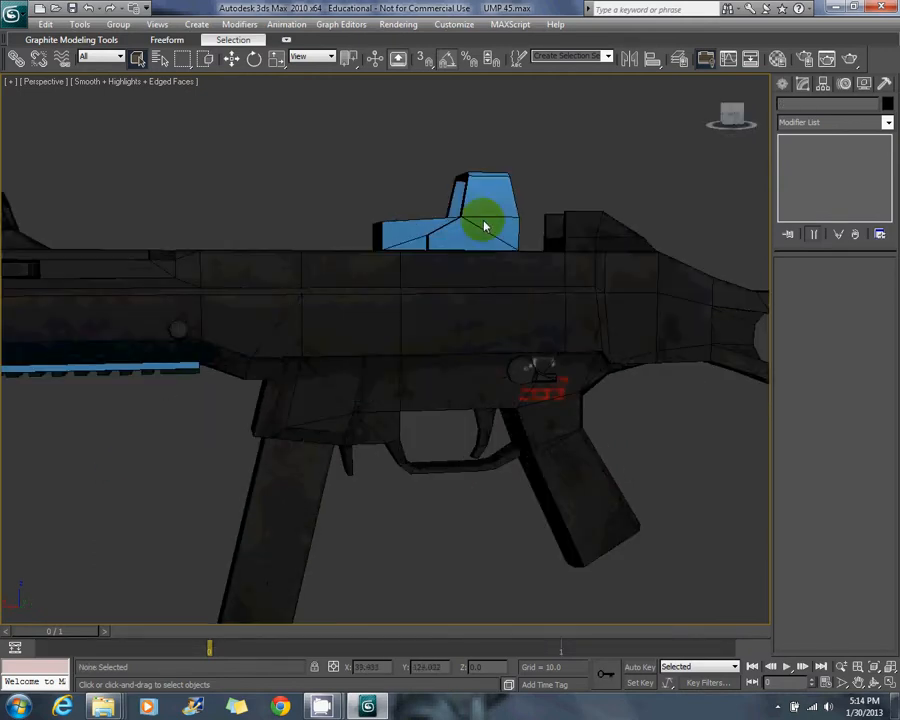
{"action": "middle_click_drag", "start_coordinate": [275, 257], "coordinate": [470, 277]}
{"action": "middle_click_drag", "start_coordinate": [734, 317], "coordinate": [815, 309], "text": "alt"}
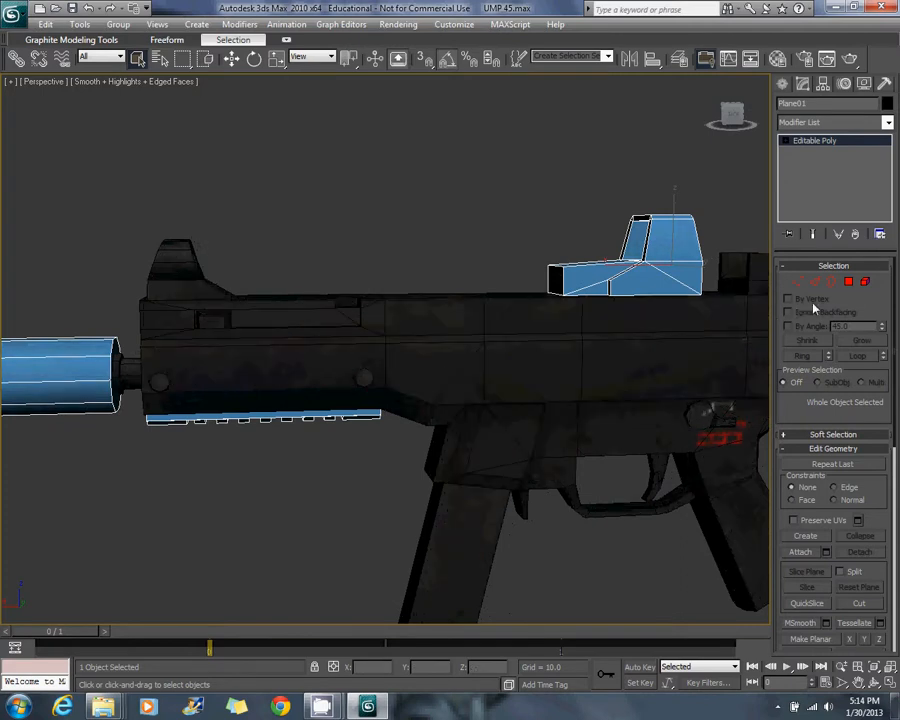
{"action": "left_click", "coordinate": [866, 283]}
{"action": "left_click", "coordinate": [289, 425]}
{"action": "middle_click_drag", "start_coordinate": [218, 418], "coordinate": [190, 416], "text": "alt"}
{"action": "left_click_drag", "start_coordinate": [125, 435], "coordinate": [161, 434]}
{"action": "middle_click_drag", "start_coordinate": [397, 378], "coordinate": [376, 395], "text": "alt"}
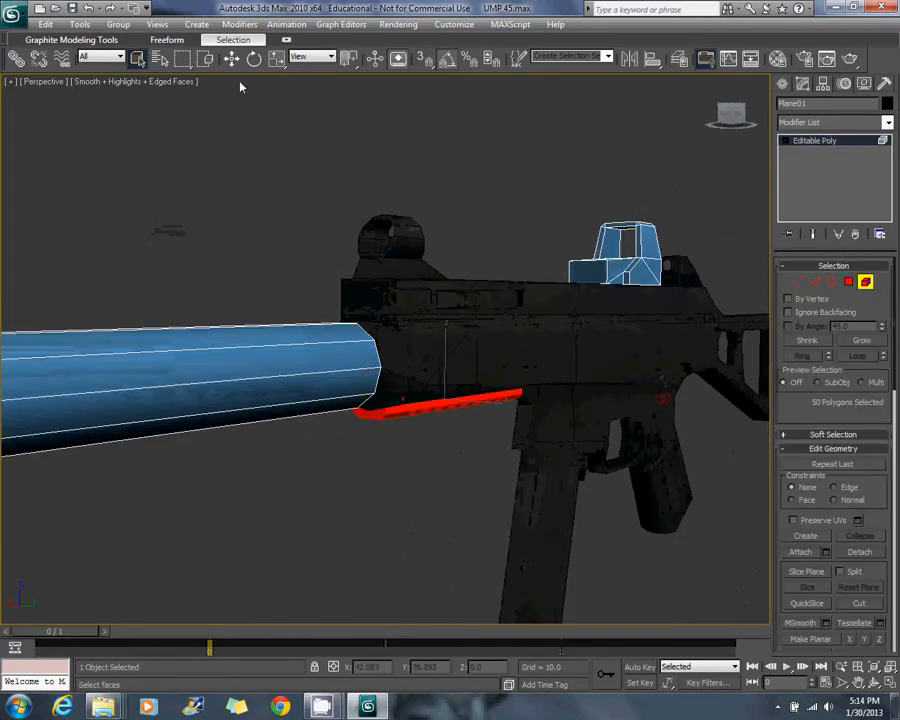
{"action": "key", "text": "w"}
{"action": "scroll", "coordinate": [441, 421], "scroll_direction": "up", "scroll_amount": 3}
{"action": "mouse_move", "coordinate": [456, 430]}
{"action": "left_mouse_down", "text": "shift"}
{"action": "mouse_move", "coordinate": [454, 367]}
{"action": "mouse_move", "coordinate": [458, 381]}
{"action": "left_mouse_up", "text": "shift"}
{"action": "left_click", "coordinate": [503, 363]}
Move the cloned rail out to the handguard's side and try rotating it 90 degrees about X.
{"action": "middle_click_drag", "start_coordinate": [445, 384], "coordinate": [460, 394], "text": "alt"}
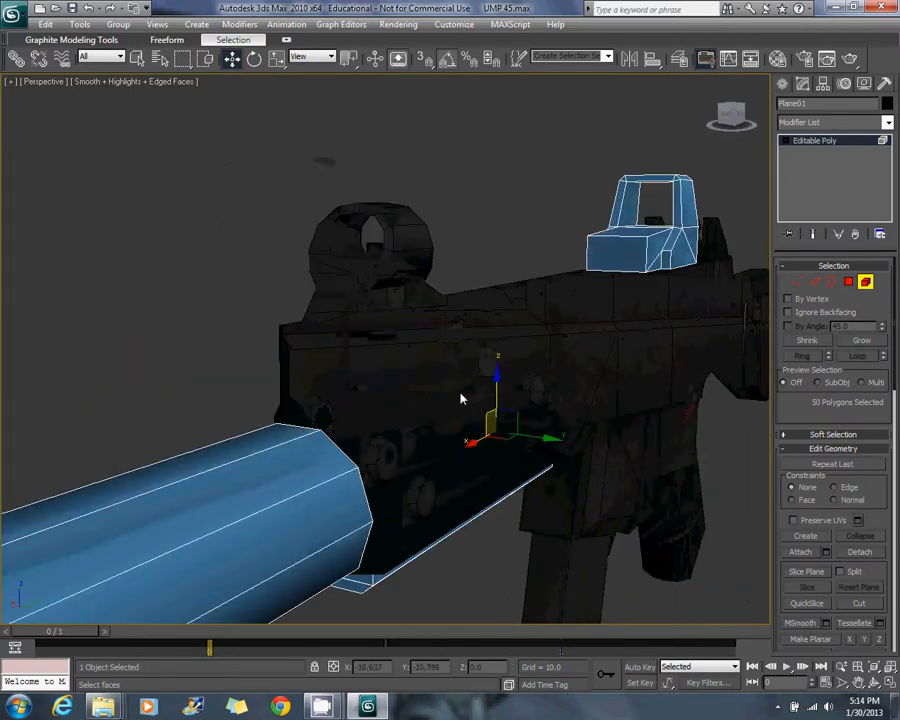
{"action": "mouse_move", "coordinate": [534, 443]}
{"action": "left_mouse_down"}
{"action": "mouse_move", "coordinate": [598, 452]}
{"action": "mouse_move", "coordinate": [603, 408]}
{"action": "mouse_move", "coordinate": [576, 372]}
{"action": "left_mouse_up"}
{"action": "left_click", "coordinate": [254, 58]}
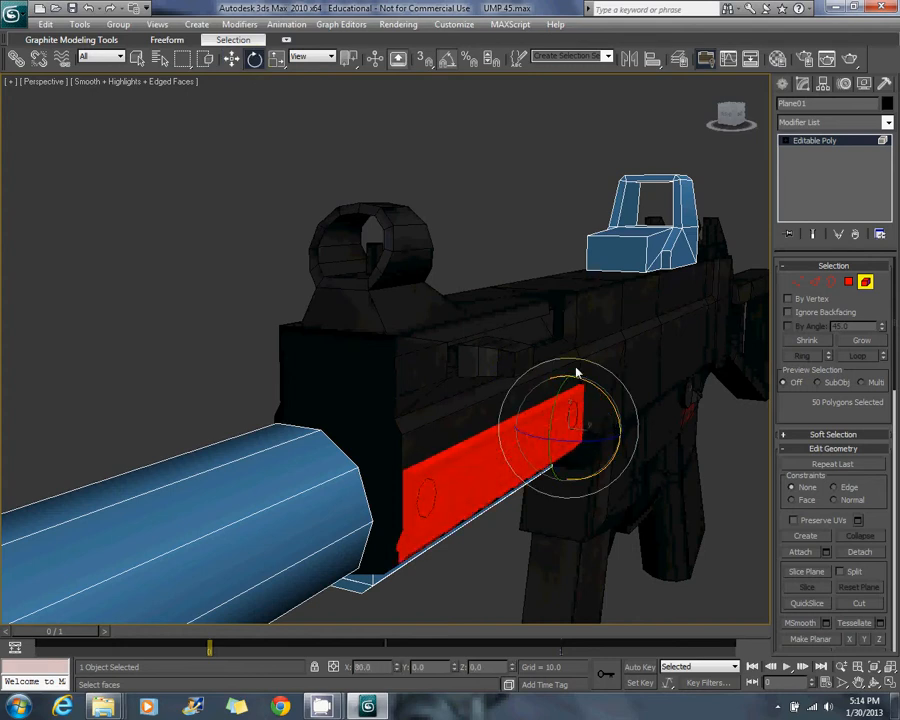
{"action": "left_click", "coordinate": [230, 61]}
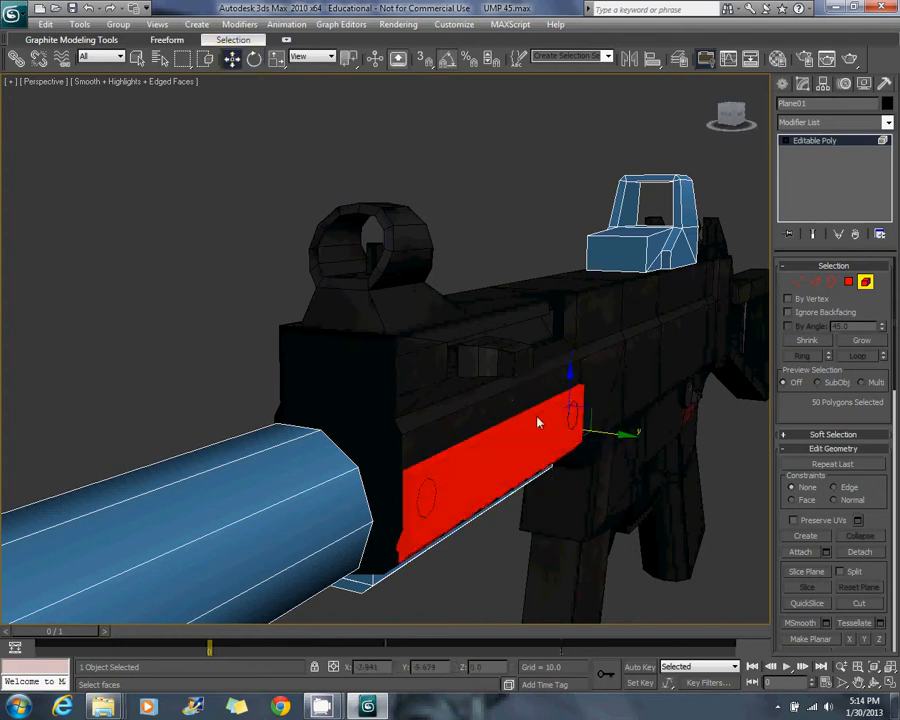
{"action": "middle_click_drag", "start_coordinate": [603, 398], "coordinate": [497, 311], "text": "alt"}
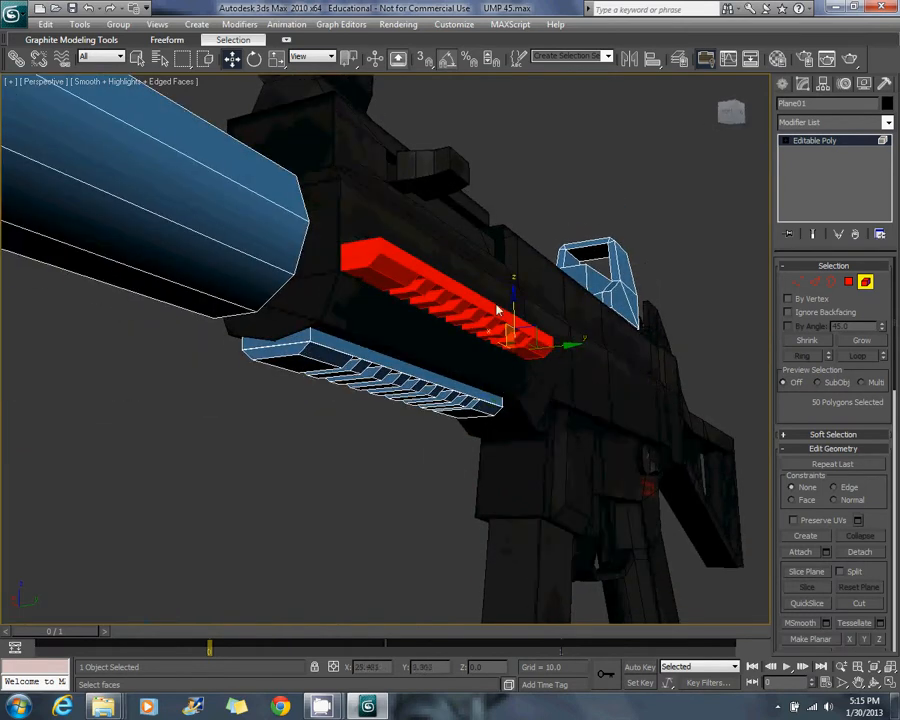
Change the transform center option and rotate the cloned rail upright so its teeth face outward from the handguard.
{"action": "left_click", "coordinate": [255, 59]}
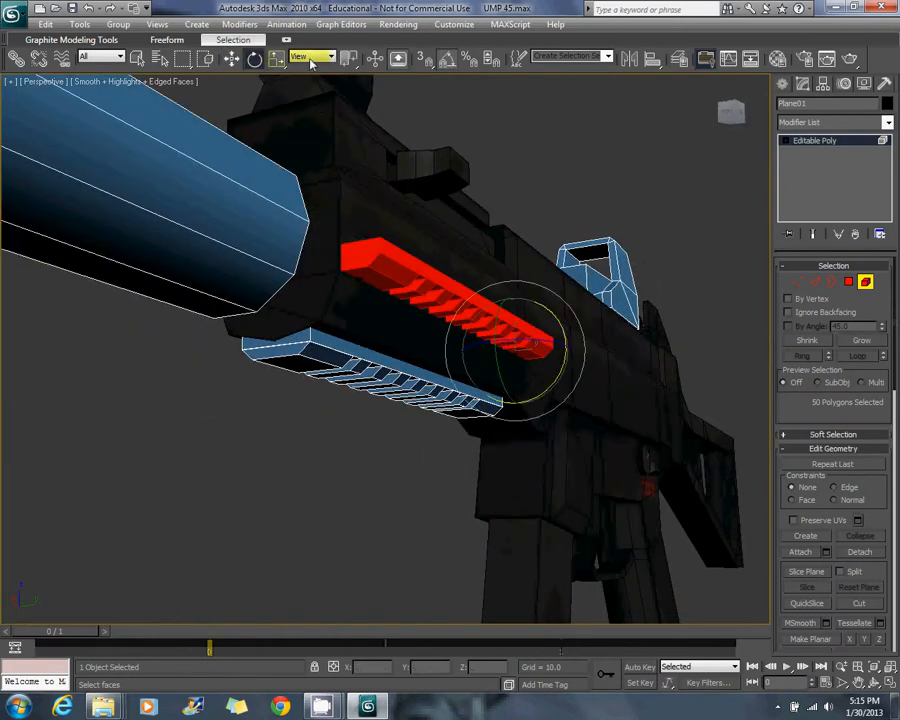
{"action": "left_click_drag", "start_coordinate": [345, 57], "coordinate": [351, 107]}
{"action": "middle_click_drag", "start_coordinate": [430, 212], "coordinate": [496, 343], "text": "alt"}
{"action": "left_click_drag", "start_coordinate": [496, 343], "coordinate": [513, 277]}
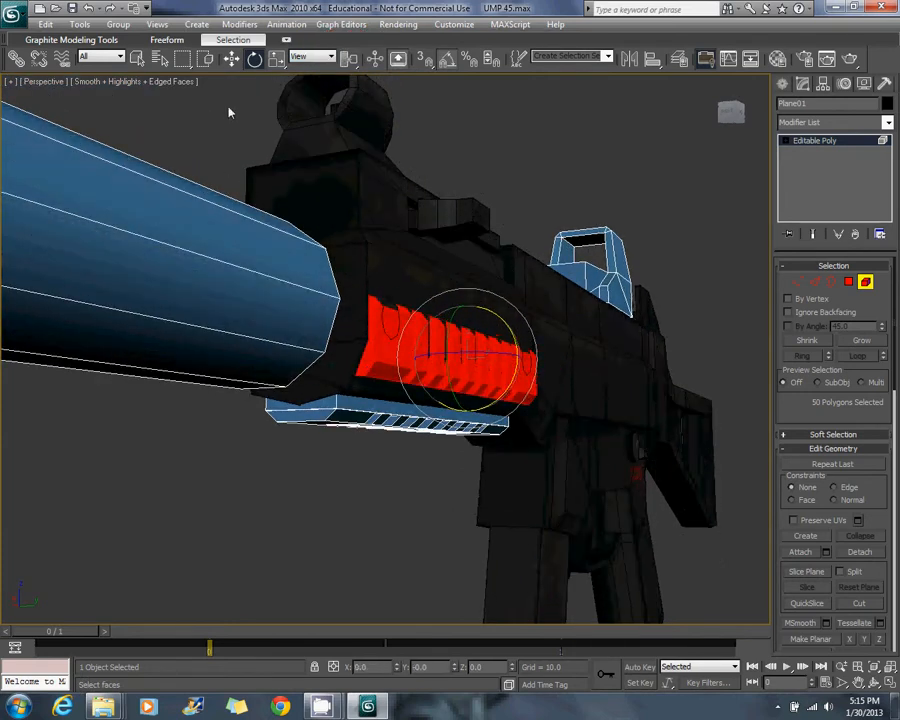
Reselect the upright rail element and adjust its position on the side of the handguard.
{"action": "key", "text": "w"}
{"action": "left_click", "coordinate": [549, 353]}
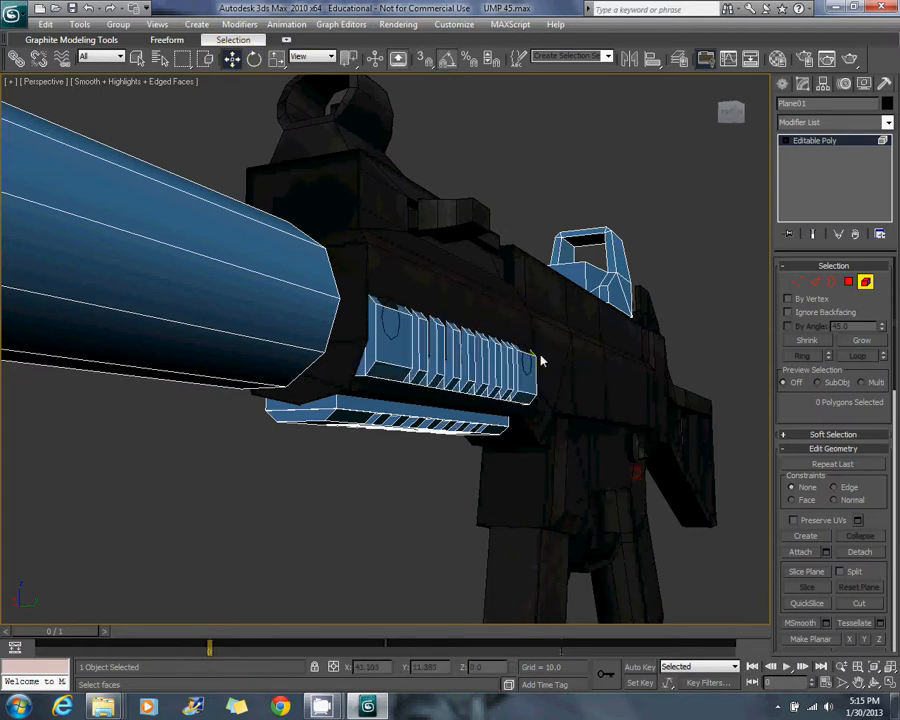
{"action": "left_click", "coordinate": [533, 361]}
{"action": "left_click_drag", "start_coordinate": [476, 346], "coordinate": [470, 292]}
{"action": "middle_click_drag", "start_coordinate": [468, 295], "coordinate": [470, 340], "text": "alt"}
{"action": "middle_click_drag", "start_coordinate": [518, 382], "coordinate": [535, 425], "text": "alt"}
Clone the side rail to the opposite side of the handguard and rotate the copy so its teeth face outward.
{"action": "left_click_drag", "start_coordinate": [578, 409], "coordinate": [424, 418]}
{"action": "left_click", "coordinate": [513, 368]}
{"action": "left_click", "coordinate": [255, 58]}
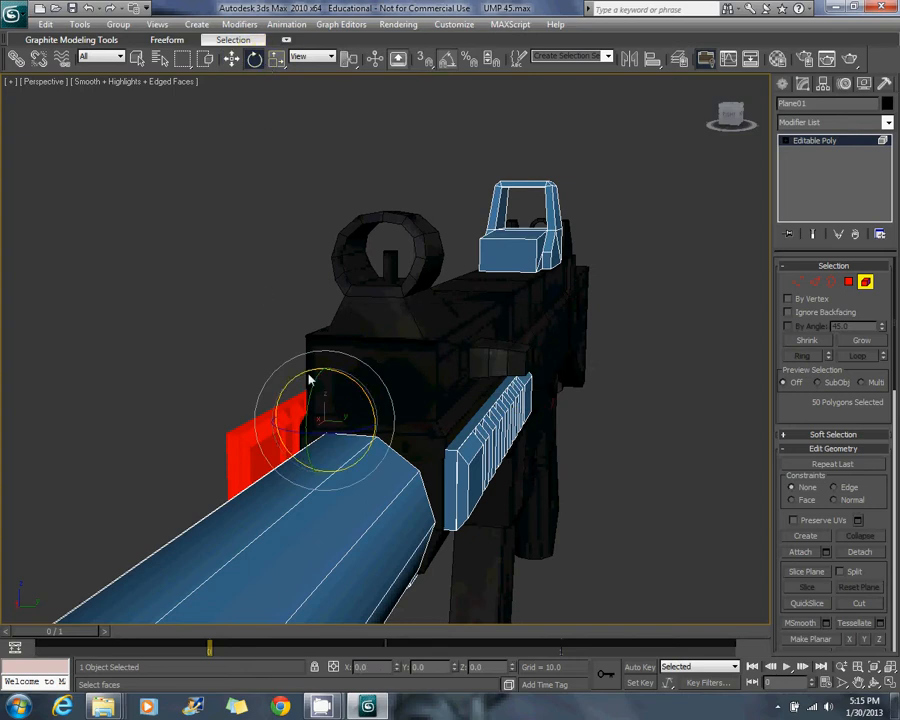
{"action": "middle_click_drag", "start_coordinate": [311, 376], "coordinate": [410, 390], "text": "alt"}
{"action": "left_click_drag", "start_coordinate": [426, 376], "coordinate": [495, 525]}
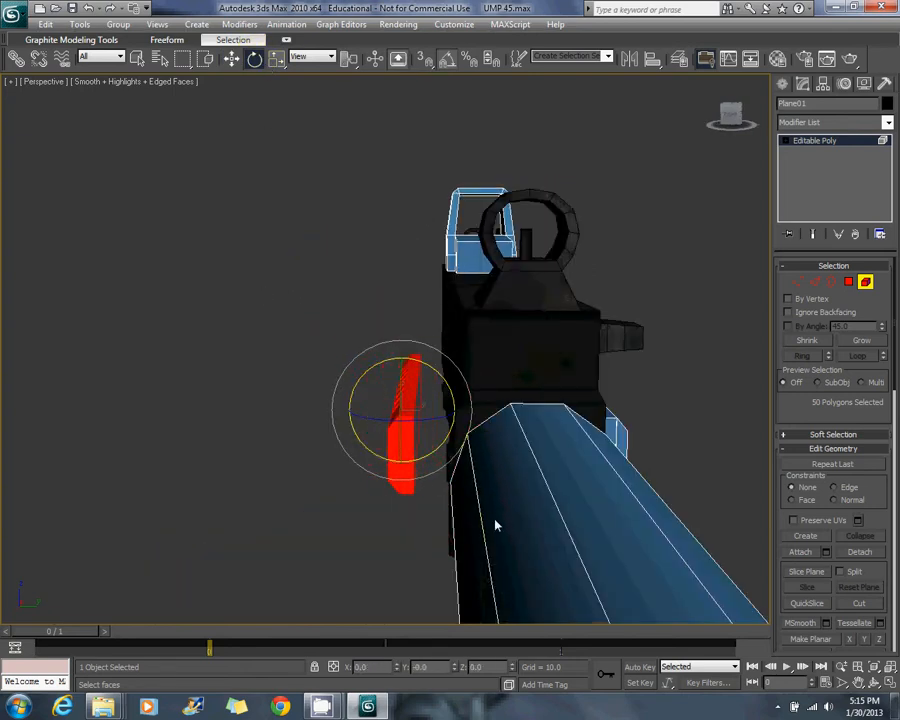
Move the second side rail against the handguard and clone it upward beside the top of the gun.
{"action": "left_click", "coordinate": [232, 59]}
{"action": "mouse_move", "coordinate": [455, 392]}
{"action": "left_mouse_down"}
{"action": "mouse_move", "coordinate": [490, 402]}
{"action": "mouse_move", "coordinate": [458, 366]}
{"action": "mouse_move", "coordinate": [456, 268]}
{"action": "mouse_move", "coordinate": [494, 293]}
{"action": "mouse_move", "coordinate": [497, 312]}
{"action": "left_mouse_up"}
{"action": "left_click", "coordinate": [506, 366]}
Try rotating the upper rail clone to lie flat with its teeth up, and delete it.
{"action": "key", "text": "e"}
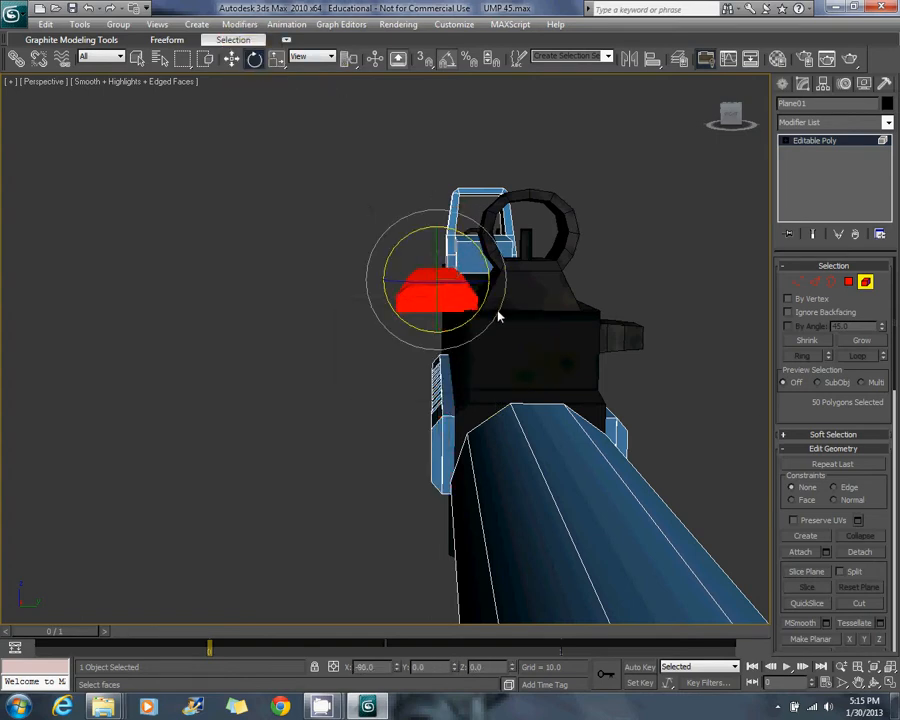
{"action": "middle_click_drag", "start_coordinate": [500, 312], "coordinate": [443, 247], "text": "alt"}
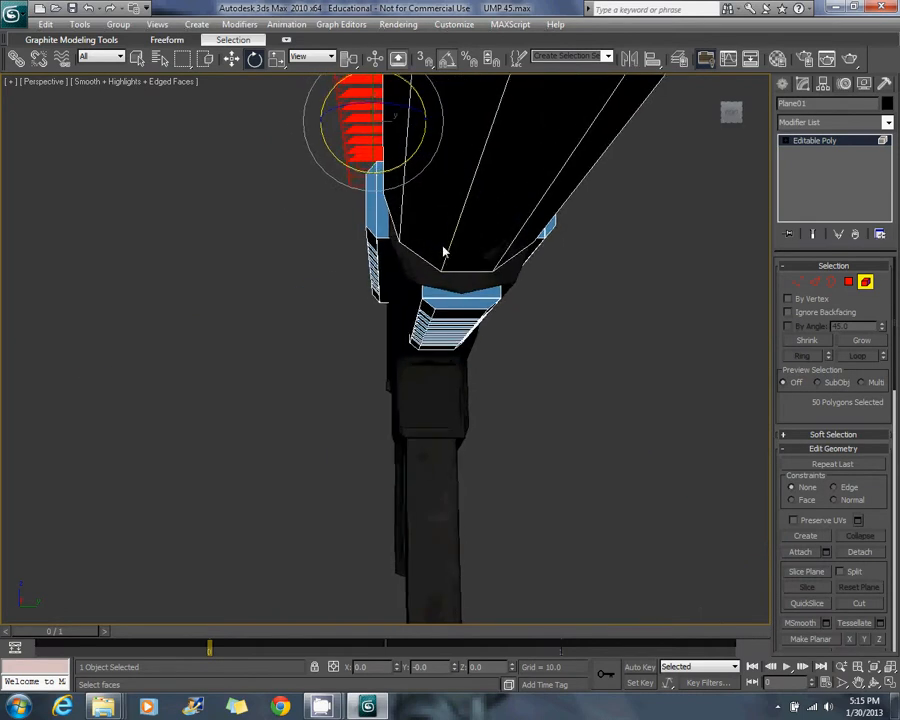
{"action": "key", "text": "Delete"}
Select the lower rail element and clone it up to the top of the receiver beside the sight.
{"action": "middle_click_drag", "start_coordinate": [393, 326], "coordinate": [438, 369], "text": "alt"}
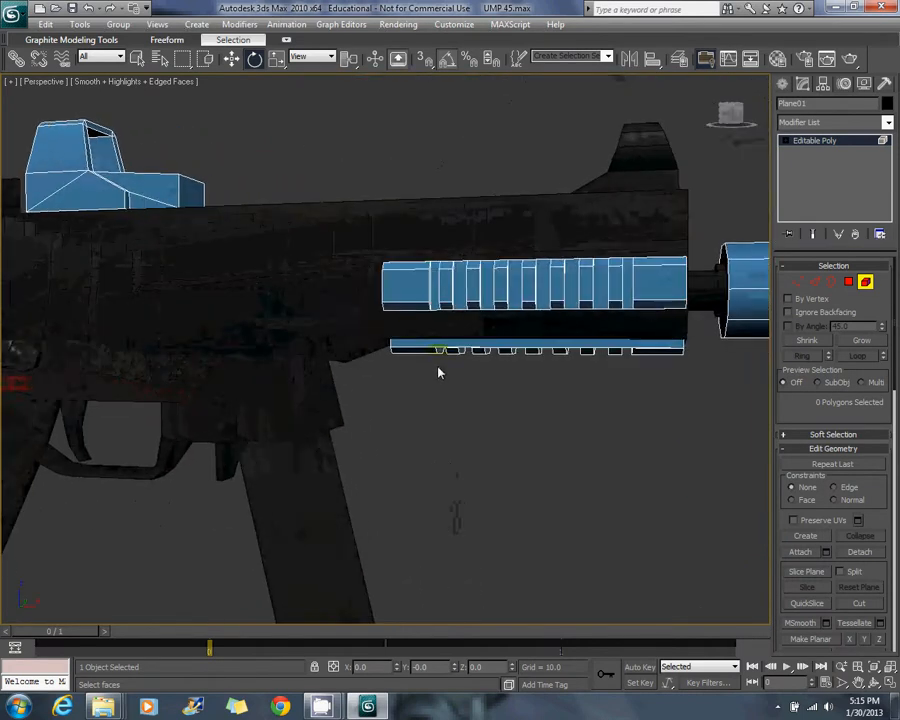
{"action": "left_click_drag", "start_coordinate": [386, 384], "coordinate": [702, 343]}
{"action": "middle_click_drag", "start_coordinate": [508, 338], "coordinate": [565, 426]}
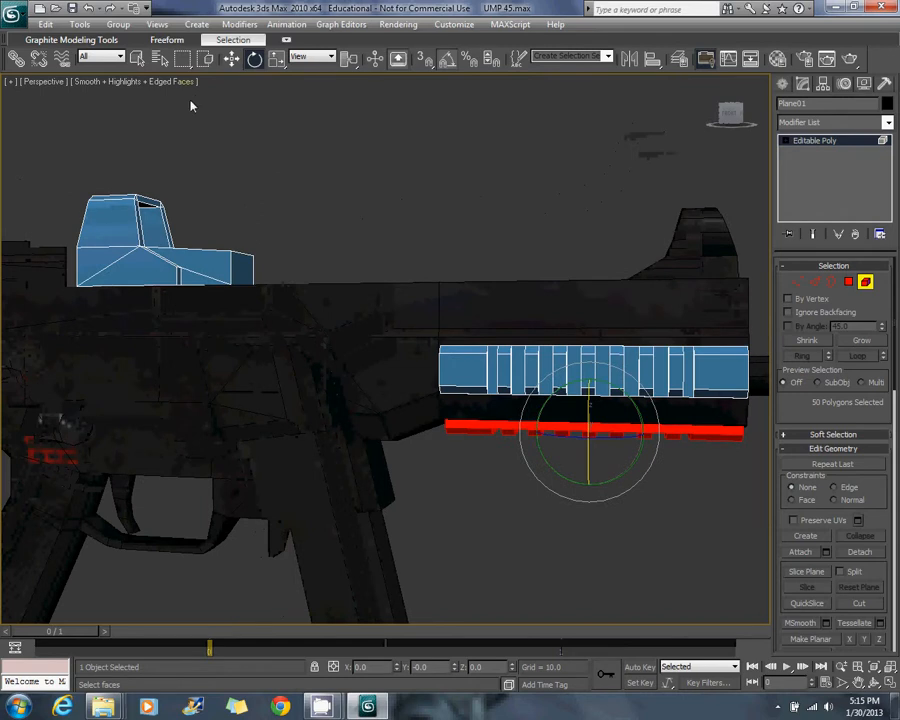
{"action": "left_click", "coordinate": [237, 64]}
{"action": "mouse_move", "coordinate": [611, 413]}
{"action": "left_mouse_down", "text": "shift"}
{"action": "mouse_move", "coordinate": [280, 239]}
{"action": "mouse_move", "coordinate": [273, 243]}
{"action": "mouse_move", "coordinate": [315, 267]}
{"action": "mouse_move", "coordinate": [334, 354]}
{"action": "mouse_move", "coordinate": [310, 304]}
{"action": "left_mouse_up", "text": "shift"}
{"action": "left_click", "coordinate": [504, 364]}
Flip the rail clone so its teeth face up and raise it above the receiver, clear of the sight.
{"action": "left_click", "coordinate": [261, 60]}
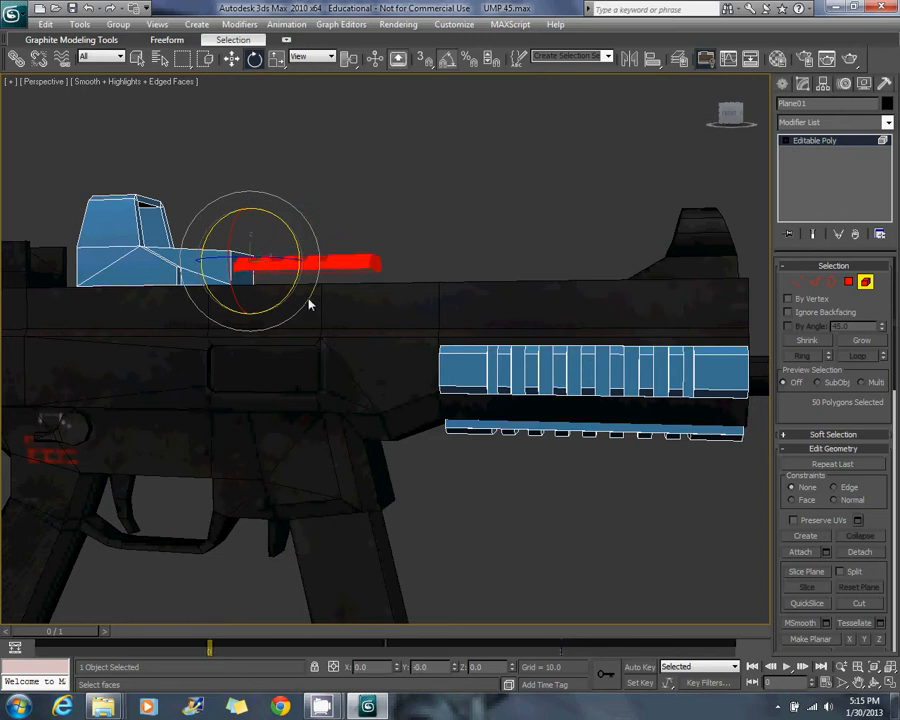
{"action": "left_click", "coordinate": [231, 58]}
{"action": "middle_click_drag", "start_coordinate": [221, 177], "coordinate": [452, 285]}
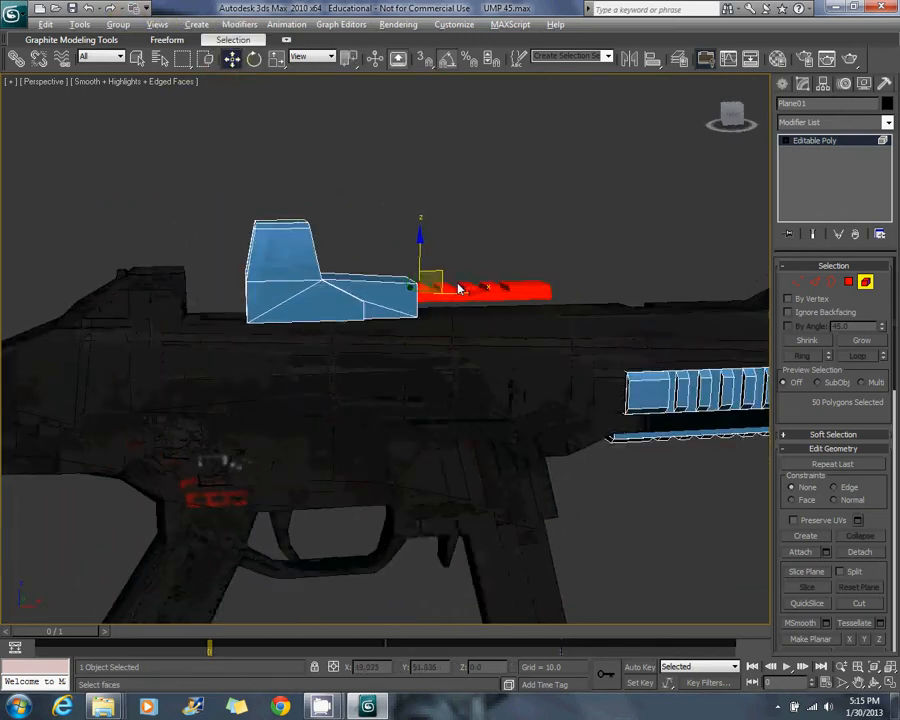
{"action": "left_click_drag", "start_coordinate": [442, 285], "coordinate": [514, 209]}
{"action": "key", "text": "ctrl+z"}
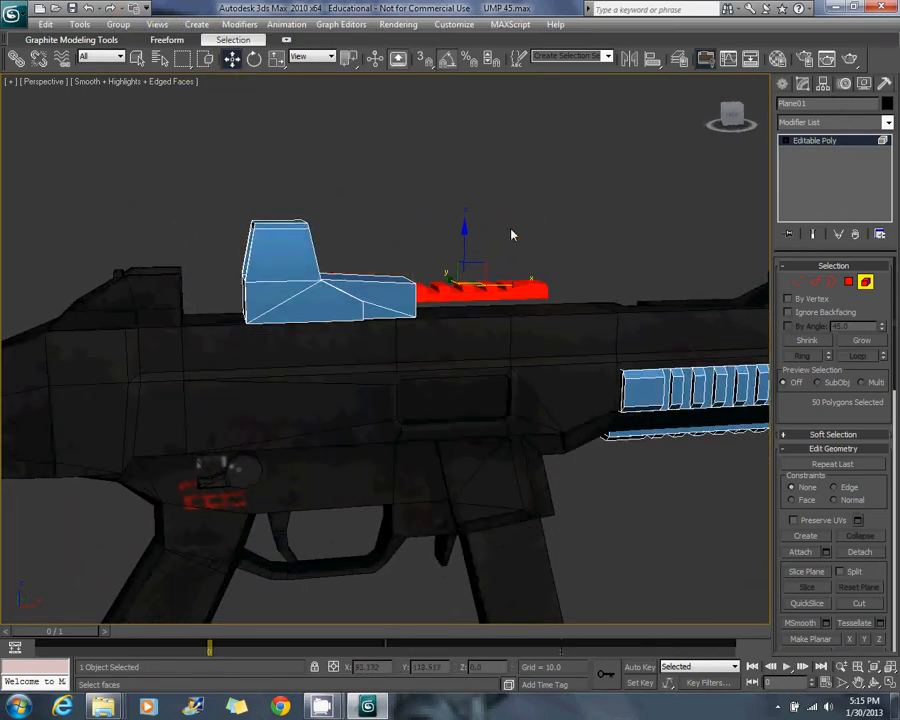
{"action": "left_click_drag", "start_coordinate": [486, 278], "coordinate": [521, 195]}
{"action": "middle_click_drag", "start_coordinate": [521, 195], "coordinate": [452, 197], "text": "alt"}
Delete the middle teeth of the raised rail, keeping its base and the two end blocks.
{"action": "left_click", "coordinate": [420, 193]}
{"action": "left_click_drag", "start_coordinate": [382, 187], "coordinate": [537, 215]}
{"action": "key", "text": "Delete"}
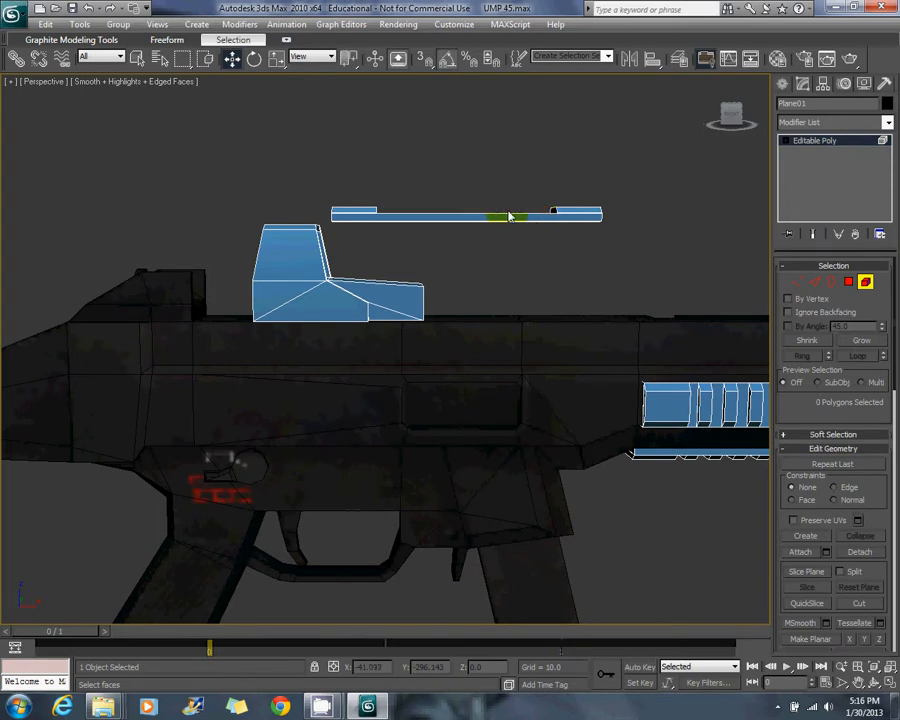
Move the trimmed rail down onto the receiver beneath the sight so its ends extend in front and behind.
{"action": "left_click_drag", "start_coordinate": [395, 190], "coordinate": [606, 243]}
{"action": "left_click_drag", "start_coordinate": [489, 217], "coordinate": [345, 268]}
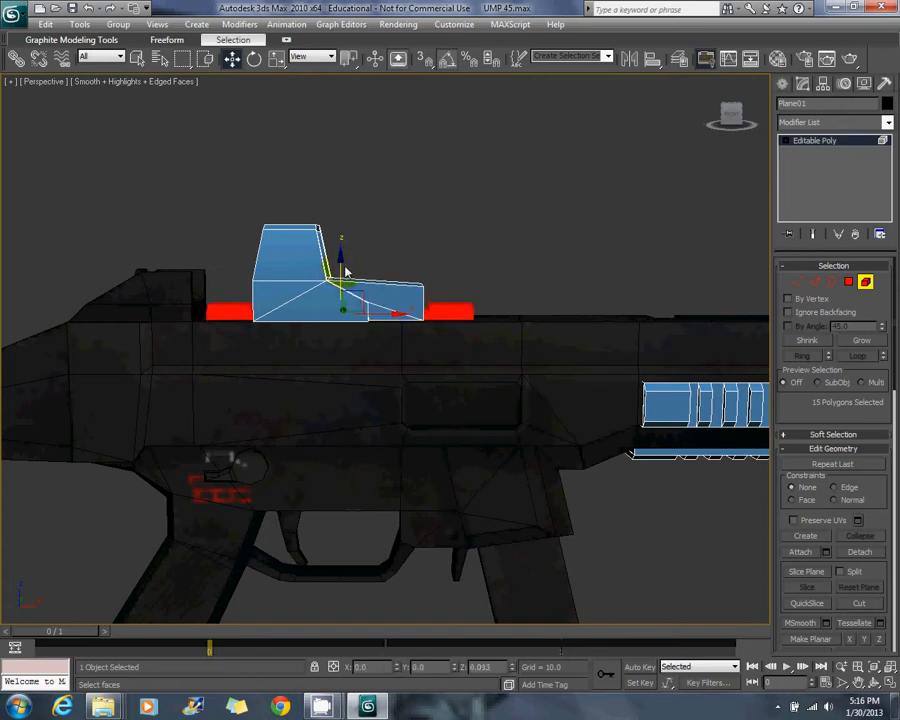
{"action": "left_click", "coordinate": [398, 256]}
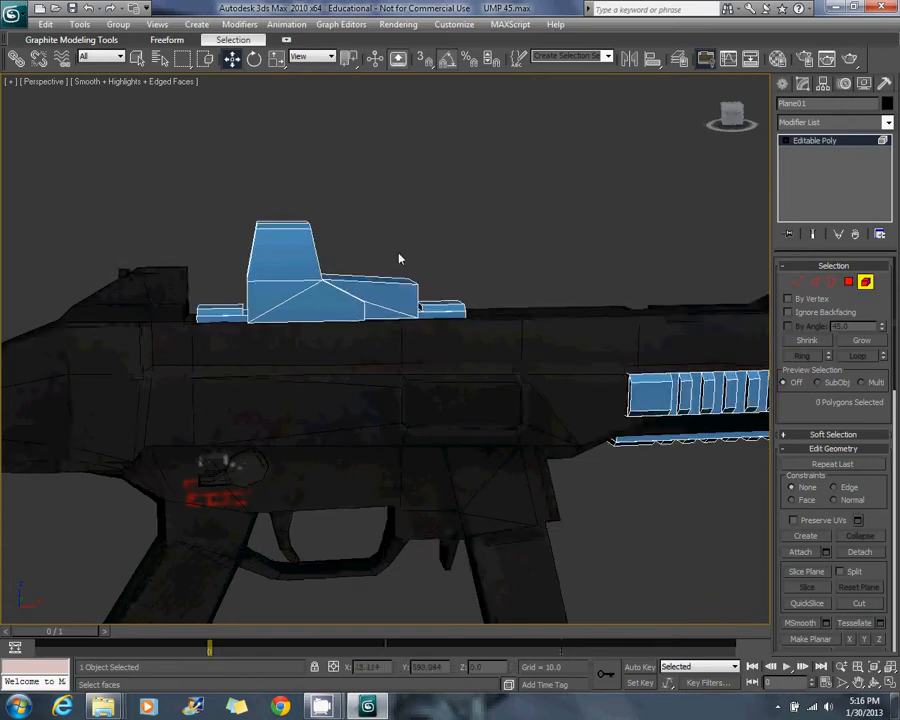
{"action": "middle_click_drag", "start_coordinate": [398, 256], "coordinate": [440, 257], "text": "alt"}
{"action": "scroll", "coordinate": [440, 257], "scroll_direction": "up", "scroll_amount": 5}
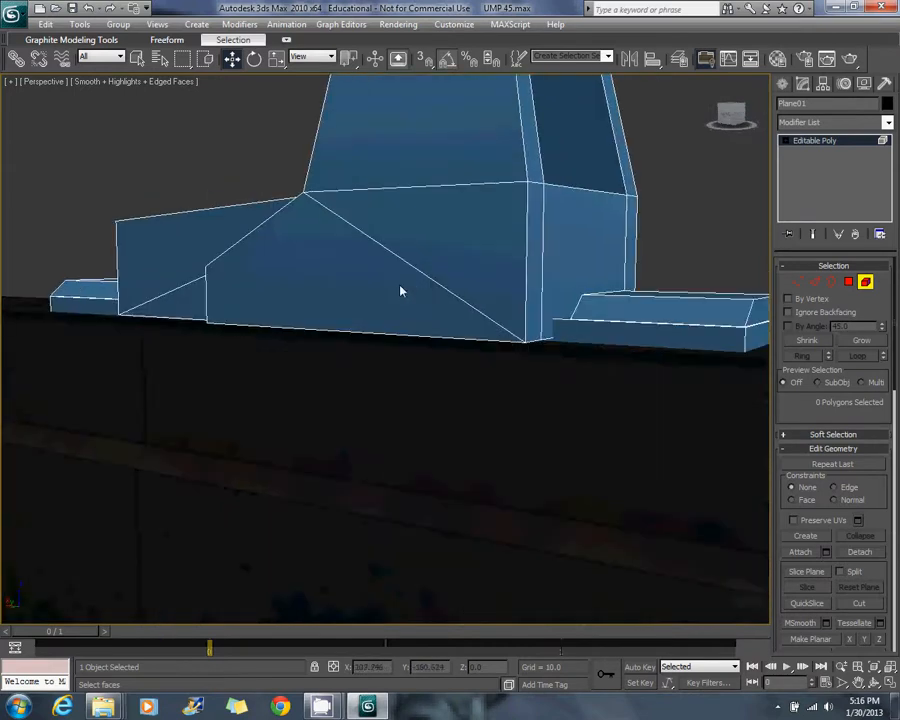
{"action": "middle_click_drag", "start_coordinate": [400, 289], "coordinate": [382, 294], "text": "alt"}
{"action": "scroll", "coordinate": [573, 255], "scroll_direction": "down", "scroll_amount": 5}
Leave element editing and deselect the attachments mesh to show the whole gun.
{"action": "left_click", "coordinate": [866, 283]}
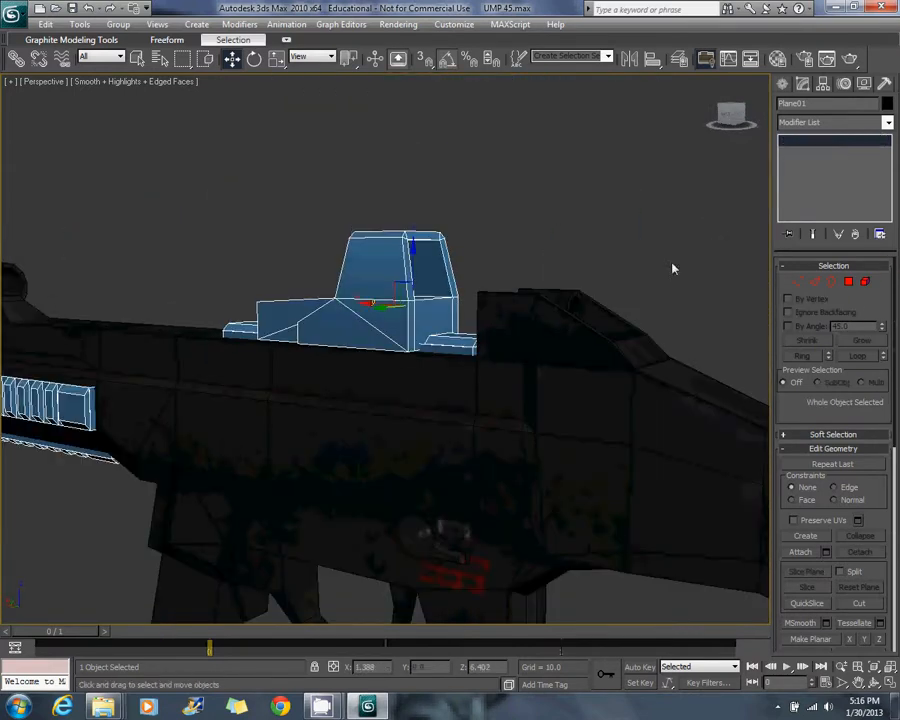
{"action": "left_click", "coordinate": [673, 267]}
{"action": "middle_click_drag", "start_coordinate": [290, 300], "coordinate": [346, 275]}
{"action": "scroll", "coordinate": [346, 275], "scroll_direction": "down", "scroll_amount": 5}
{"action": "middle_click_drag", "start_coordinate": [165, 302], "coordinate": [313, 327], "text": "alt"}
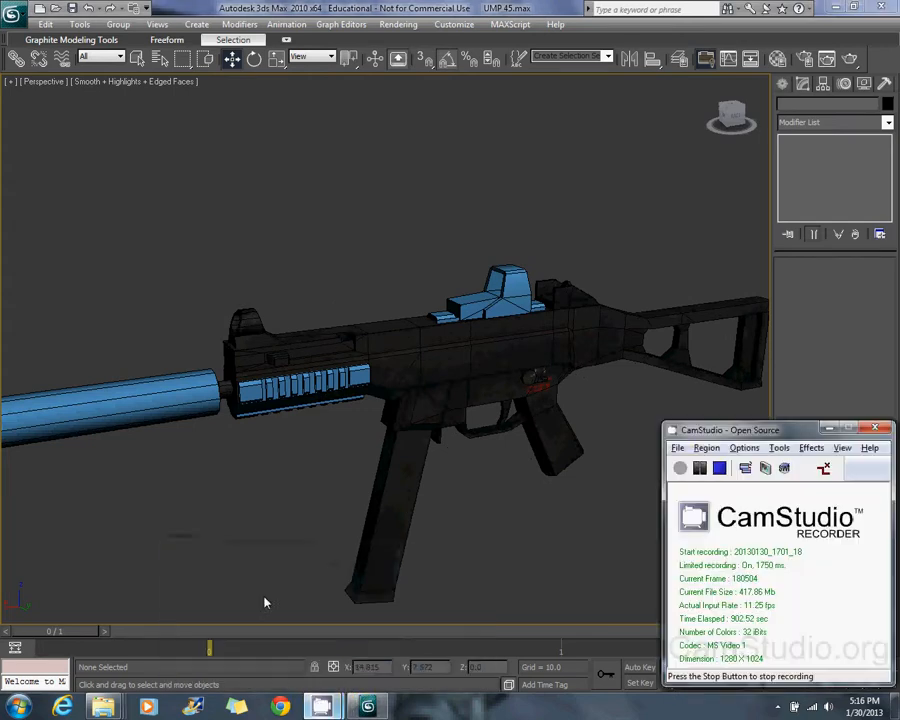